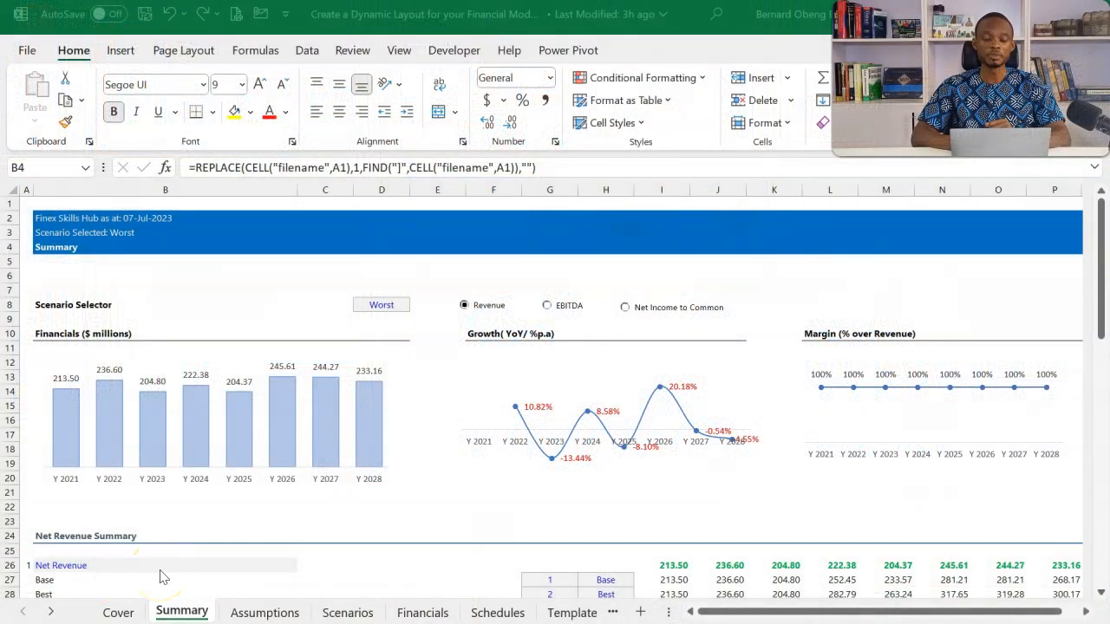
View the Cover sheet and the Summary charts for EBITDA, Net Income to Common and Revenue
{"action": "left_click", "coordinate": [131, 611]}
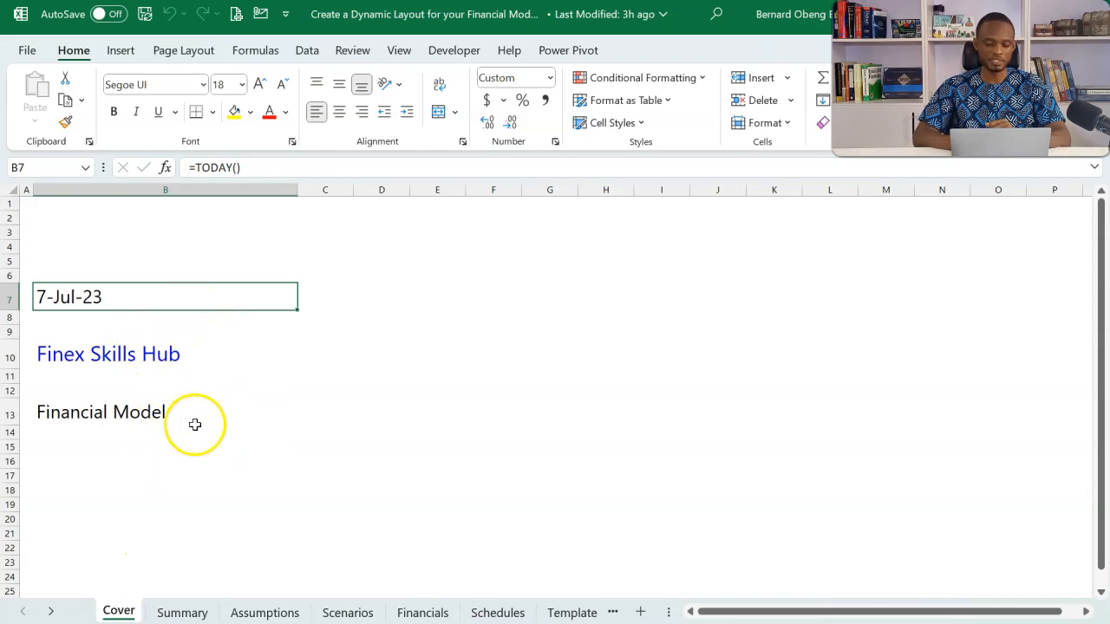
{"action": "left_click", "coordinate": [184, 613]}
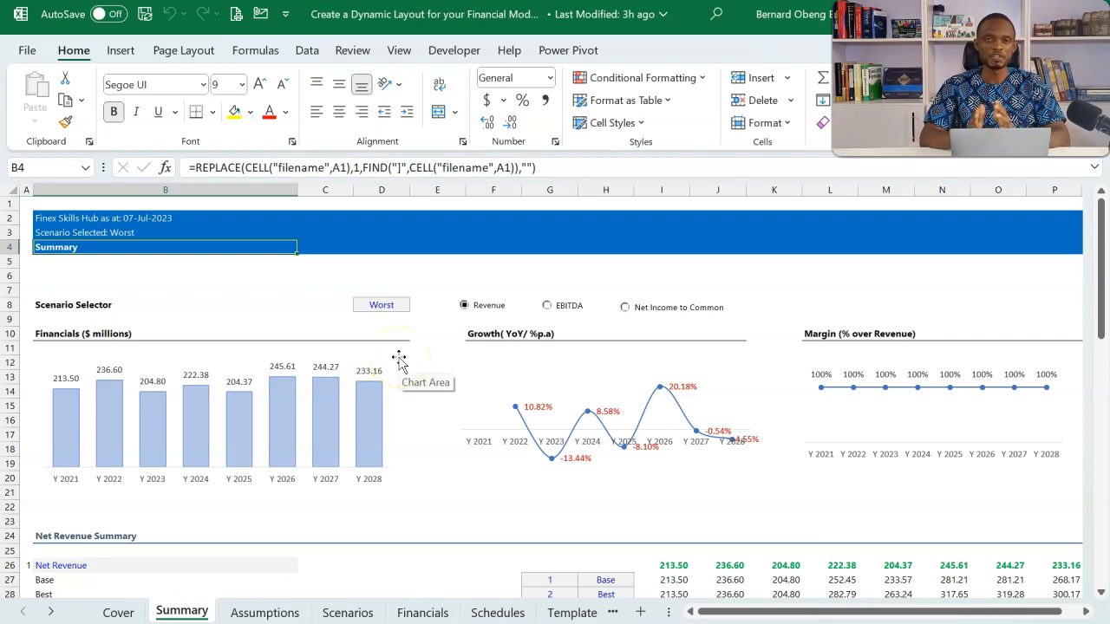
{"action": "left_click", "coordinate": [381, 304]}
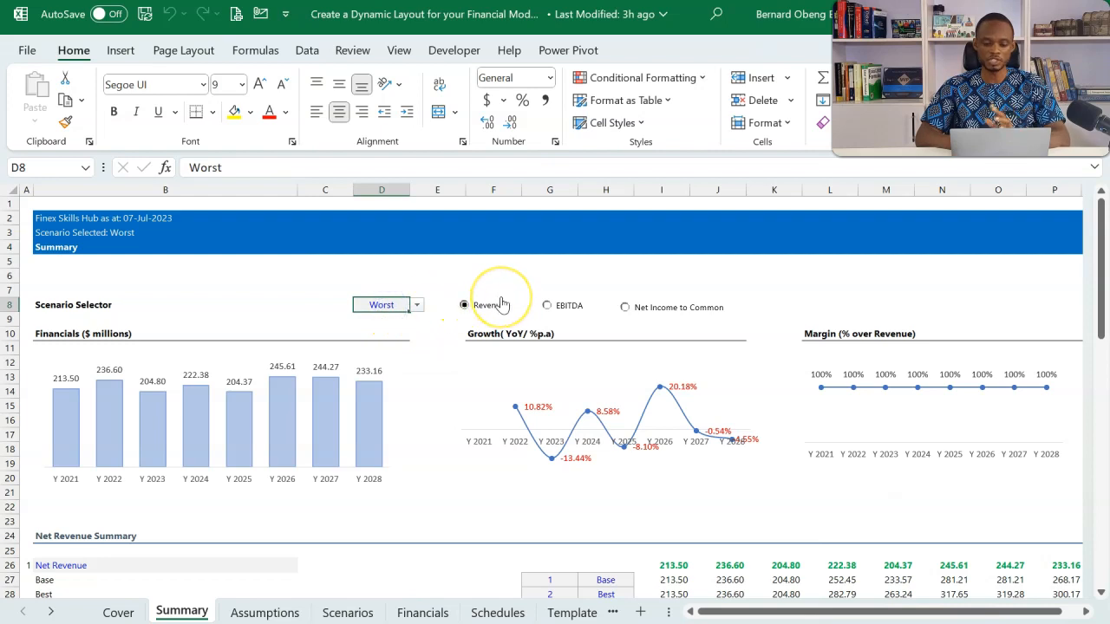
{"action": "left_click", "coordinate": [552, 305]}
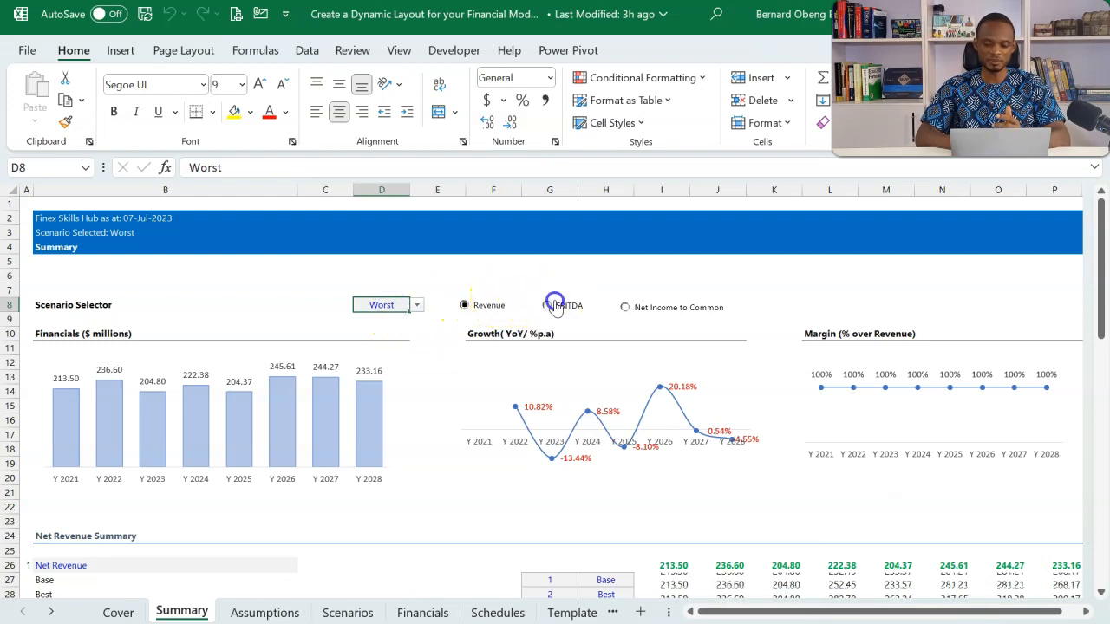
{"action": "left_click", "coordinate": [626, 308]}
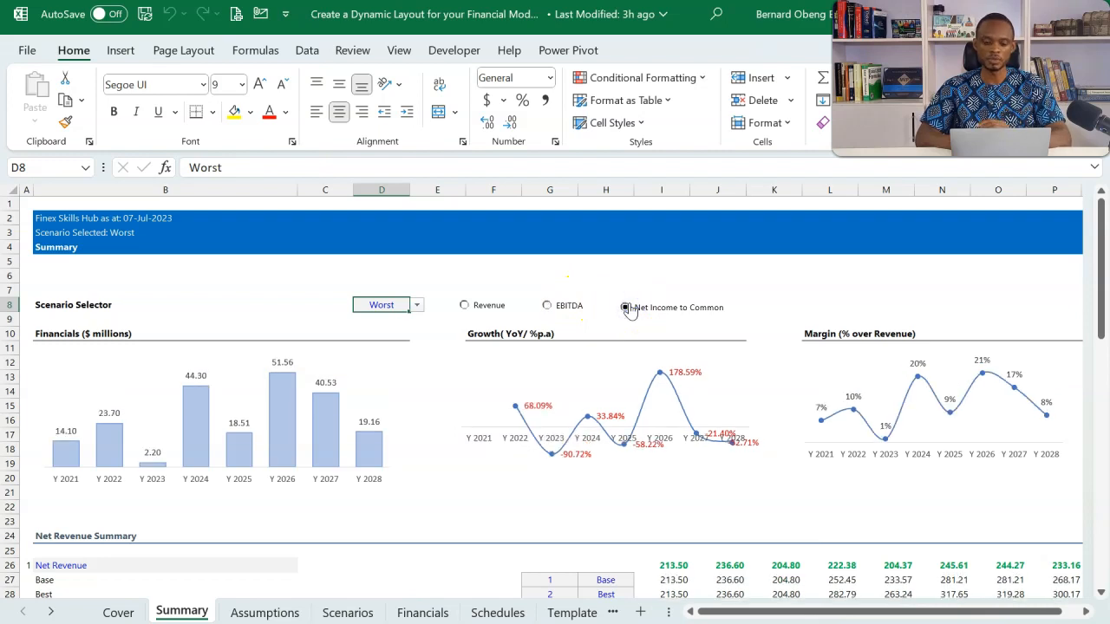
{"action": "left_click", "coordinate": [488, 306]}
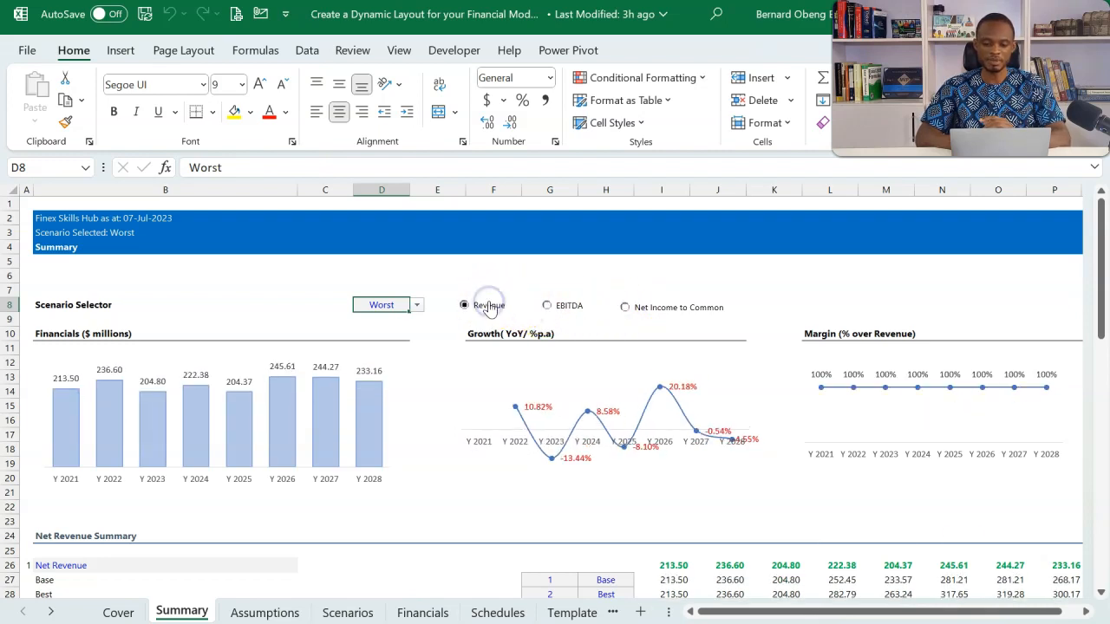
Switch the Scenario Selector in D8 to Base and on to Best, and collapse the ribbon
{"action": "left_click", "coordinate": [417, 306]}
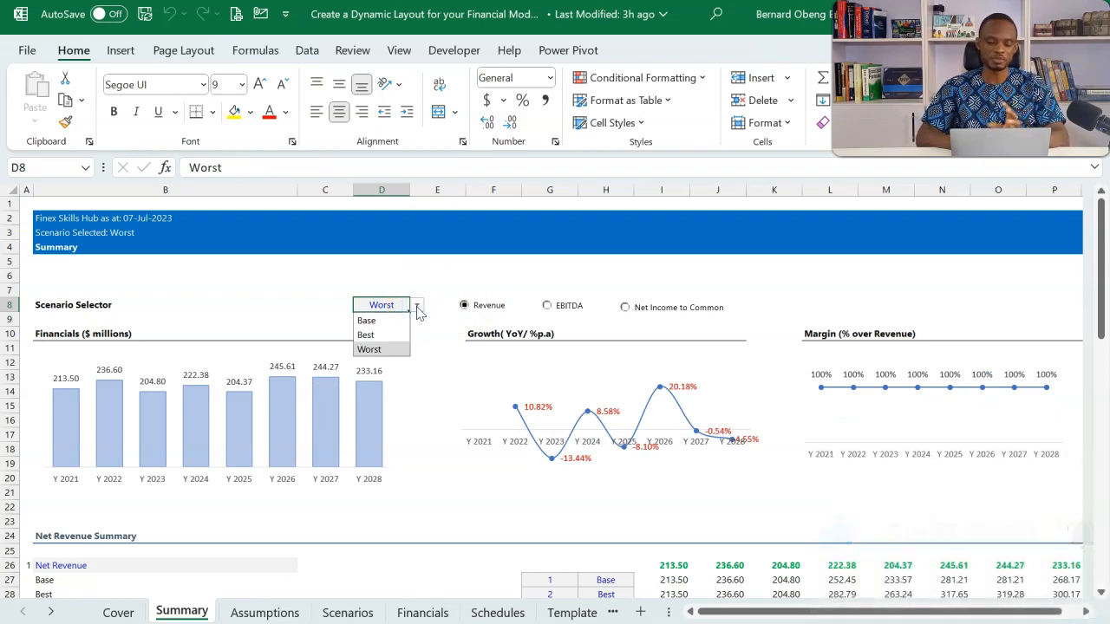
{"action": "left_click", "coordinate": [373, 320]}
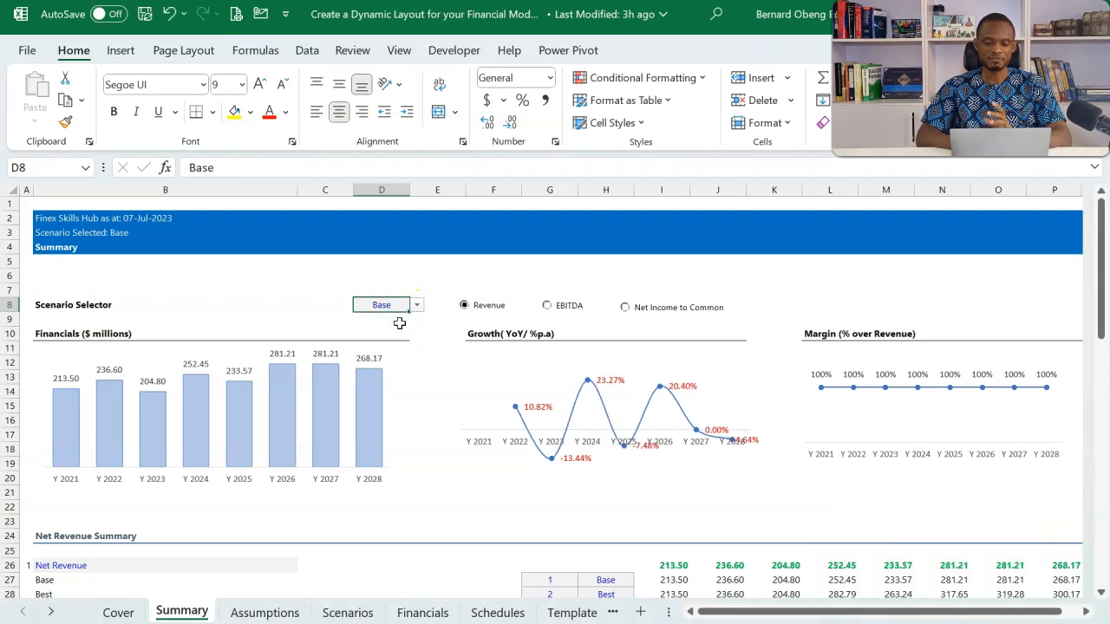
{"action": "left_click", "coordinate": [417, 308]}
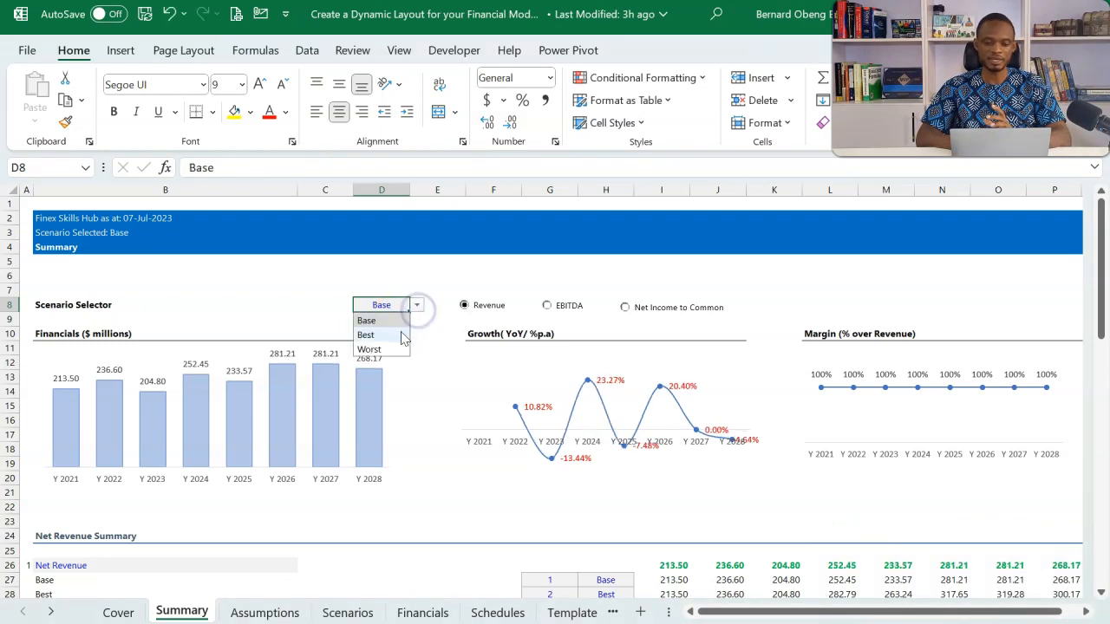
{"action": "left_click", "coordinate": [403, 335]}
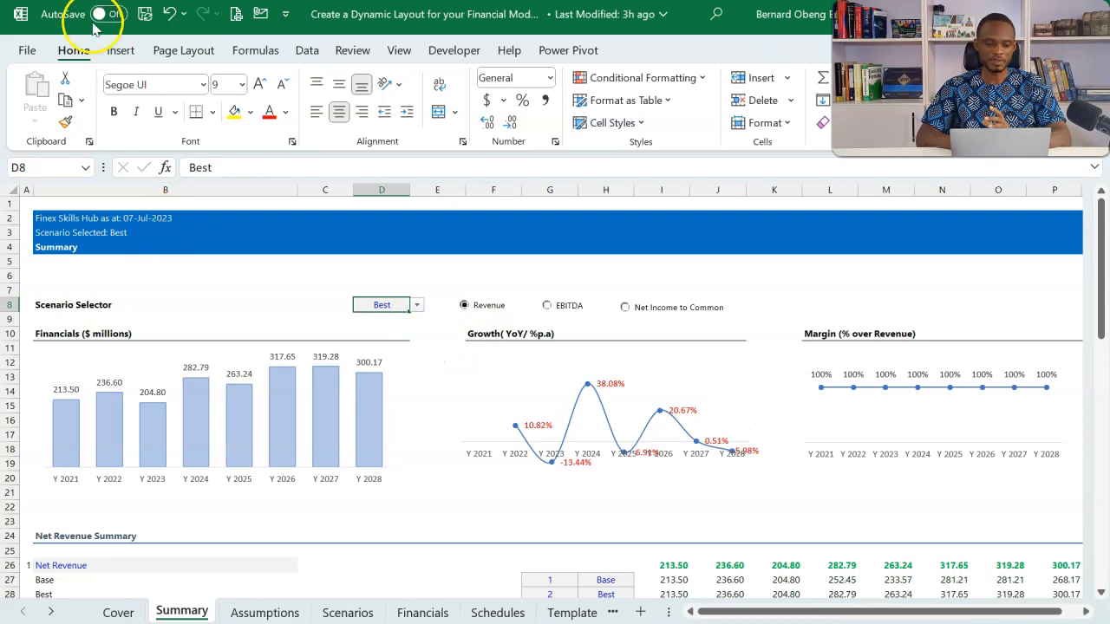
{"action": "double_click", "coordinate": [74, 51]}
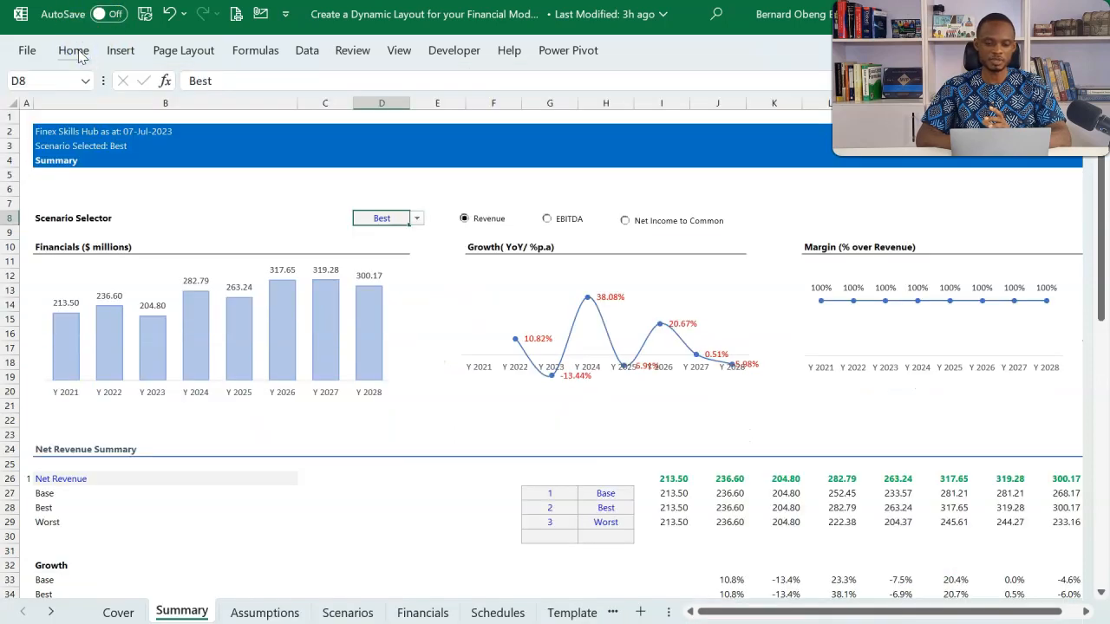
Examine the header band and timeline layout across the Summary, Assumptions, Scenarios, Financials and Schedules sheets
{"action": "left_click", "coordinate": [113, 128]}
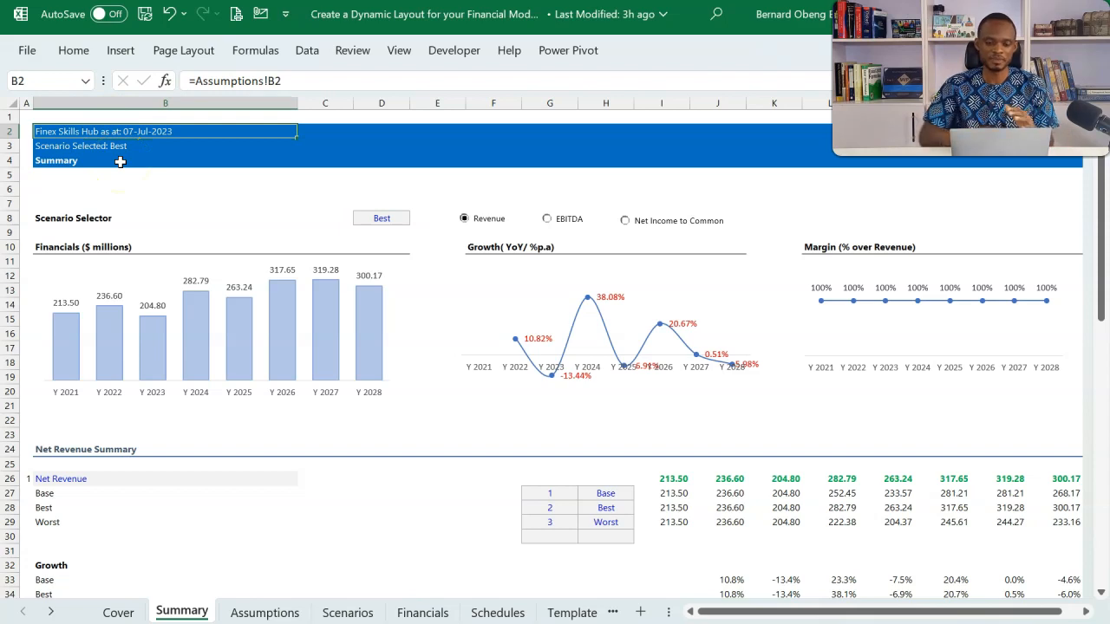
{"action": "left_click", "coordinate": [266, 612]}
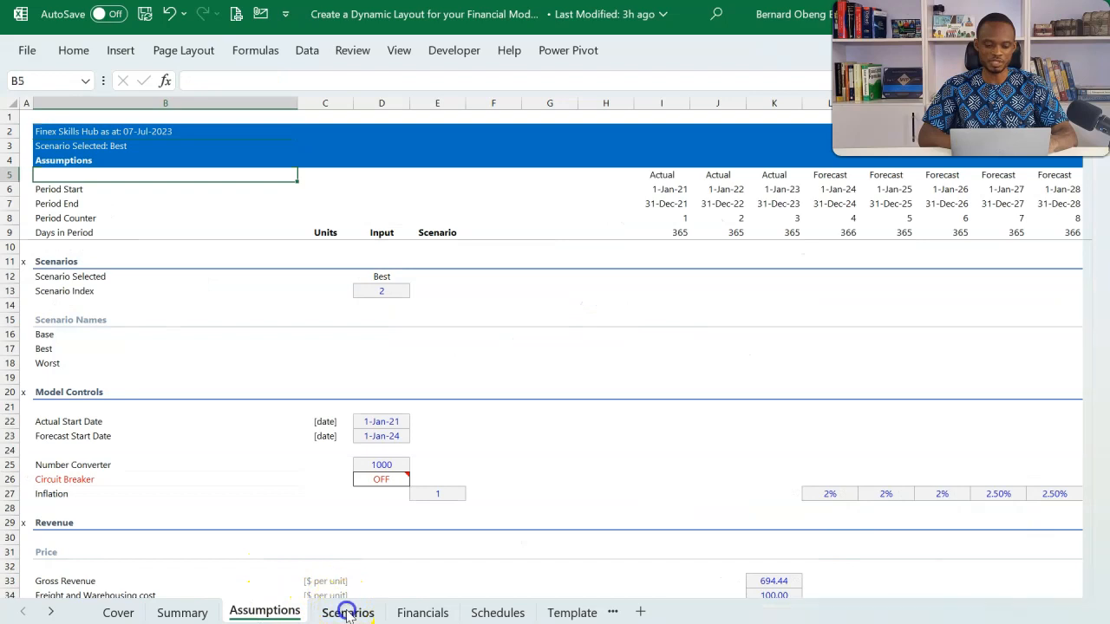
{"action": "left_click", "coordinate": [347, 612]}
{"action": "left_click", "coordinate": [424, 611]}
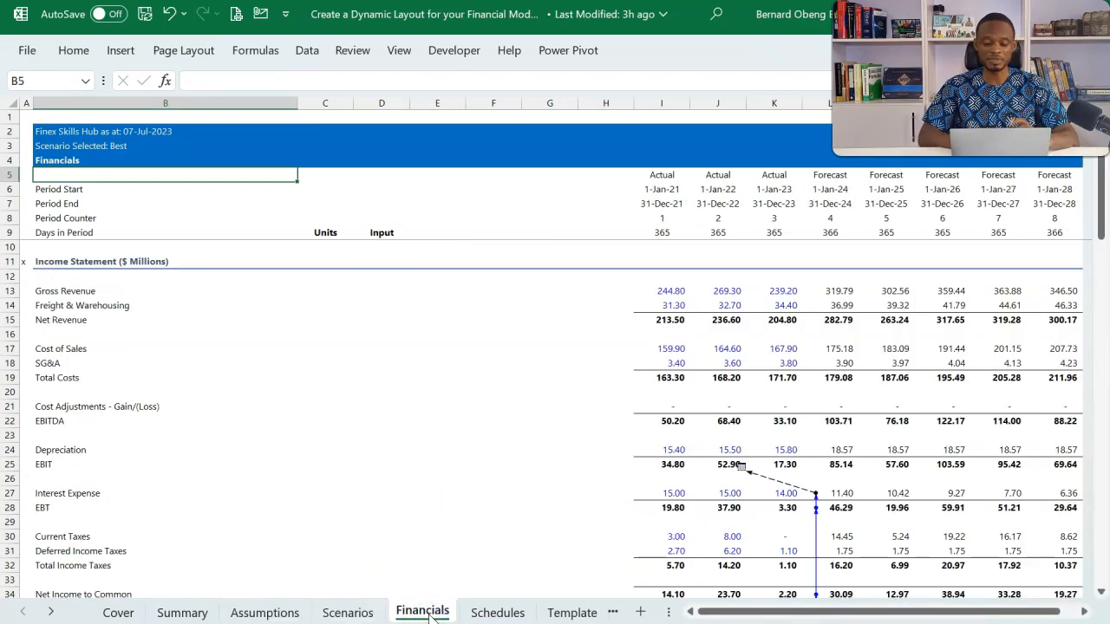
{"action": "left_click", "coordinate": [498, 611]}
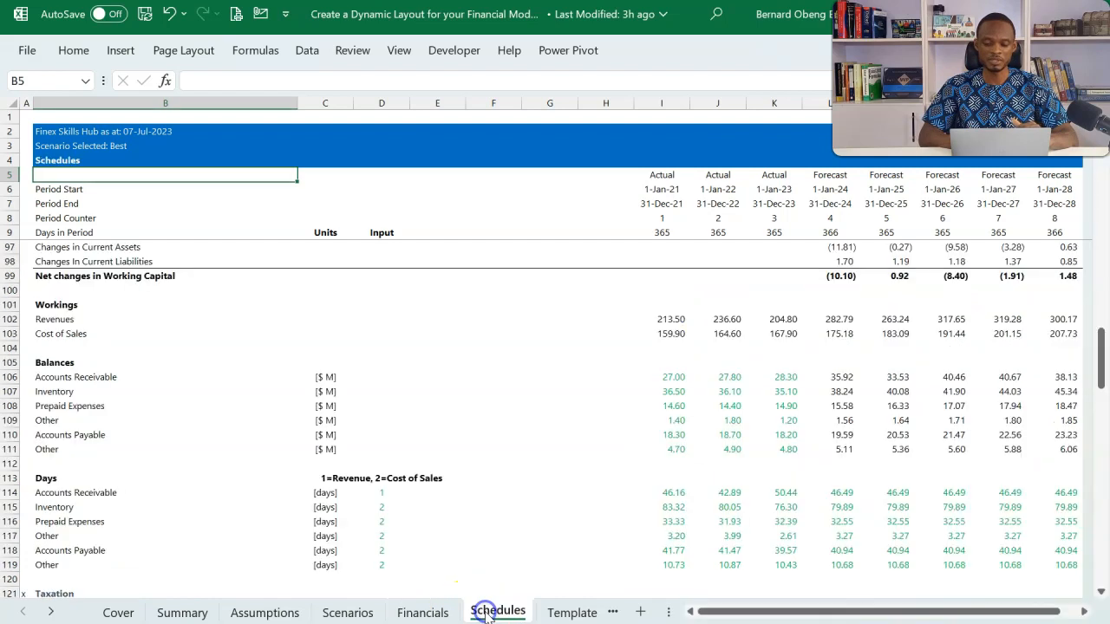
{"action": "left_click", "coordinate": [424, 612]}
{"action": "left_click", "coordinate": [354, 612]}
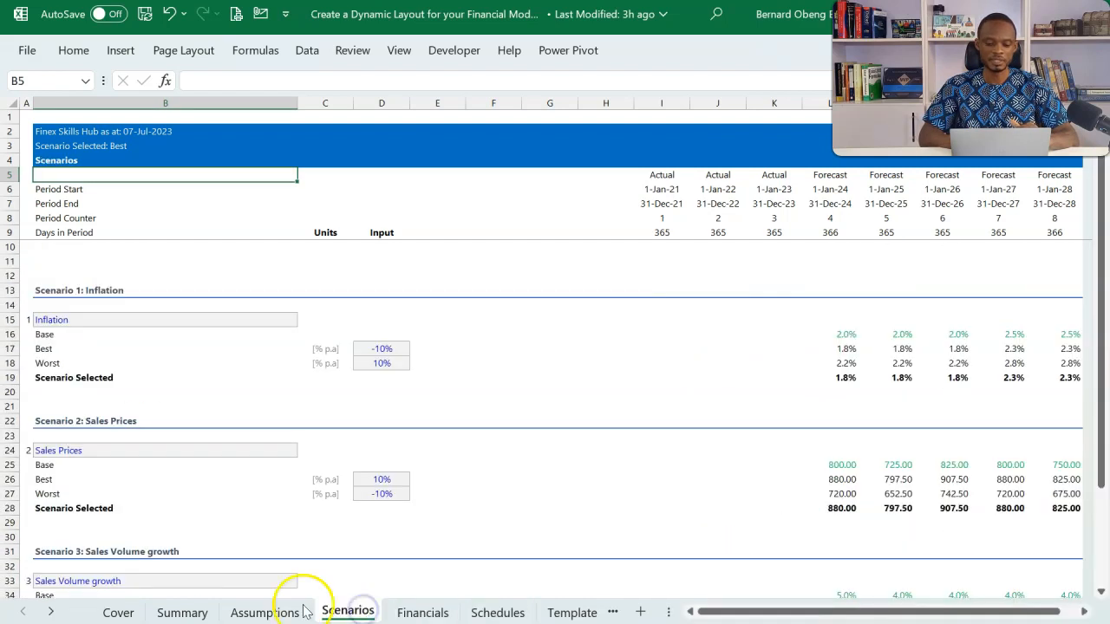
{"action": "left_click", "coordinate": [266, 612]}
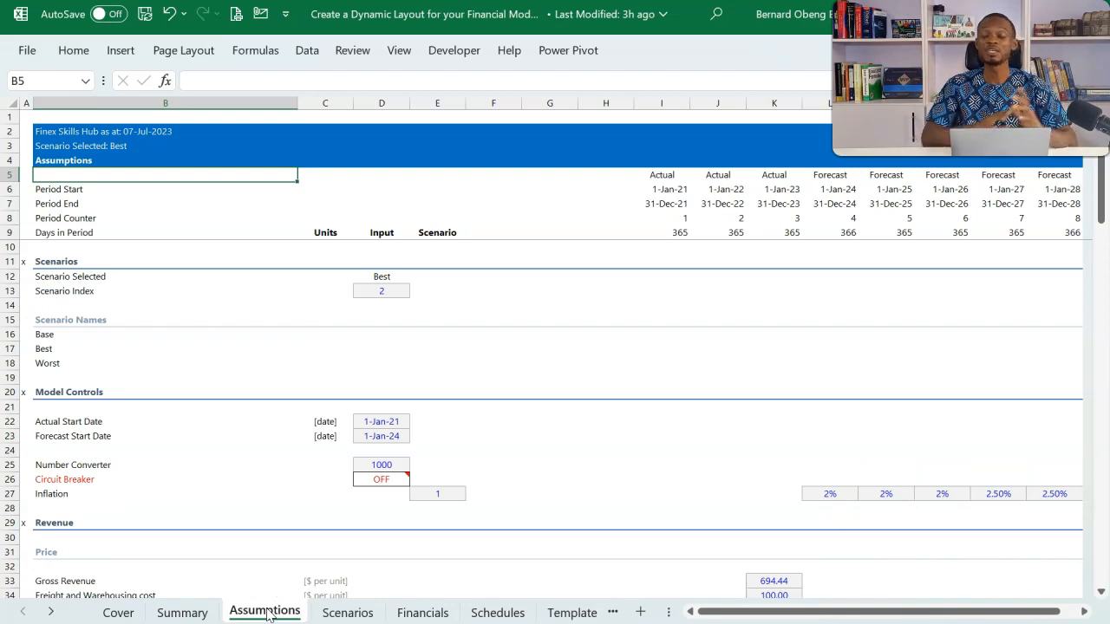
{"action": "left_click", "coordinate": [193, 613]}
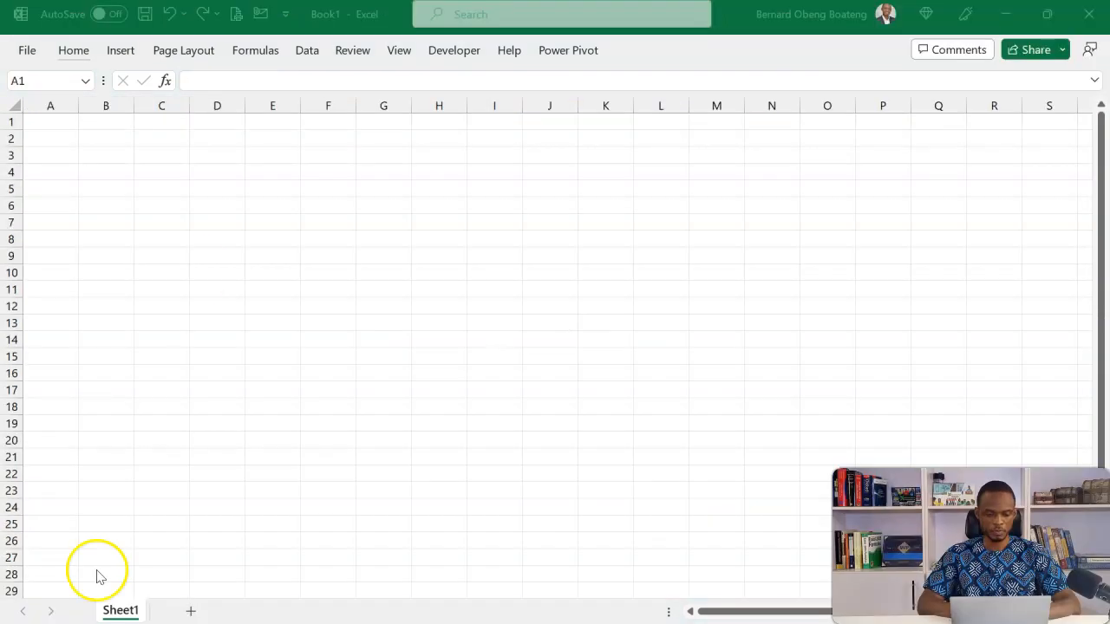
Examine how the date, company name and model title are laid out on the financial model's Cover sheet
{"action": "left_click", "coordinate": [198, 271]}
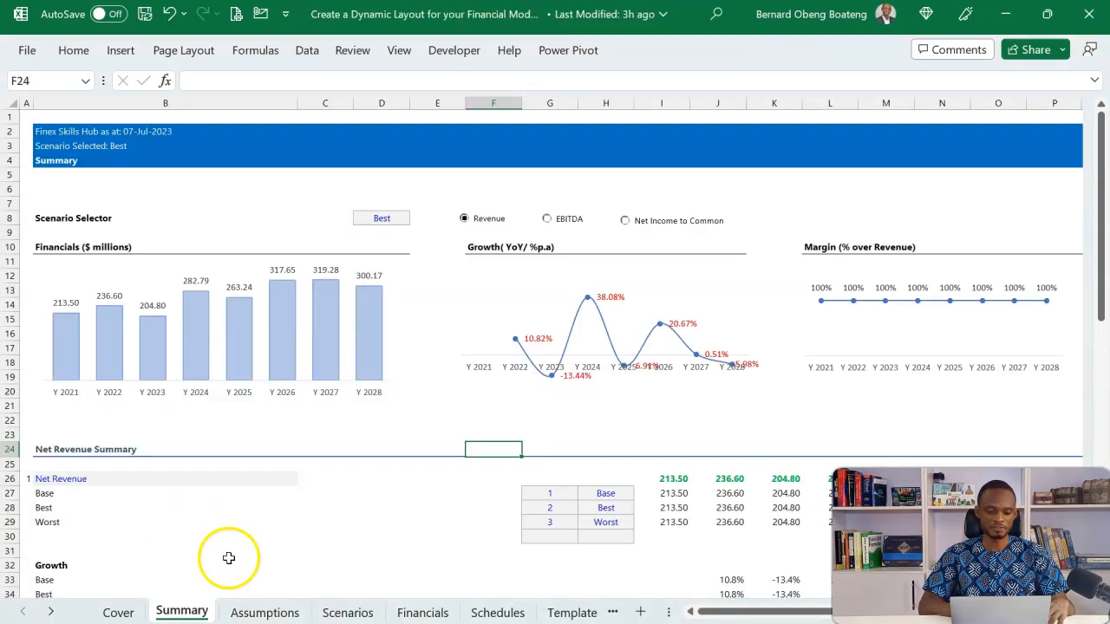
{"action": "left_click", "coordinate": [130, 612]}
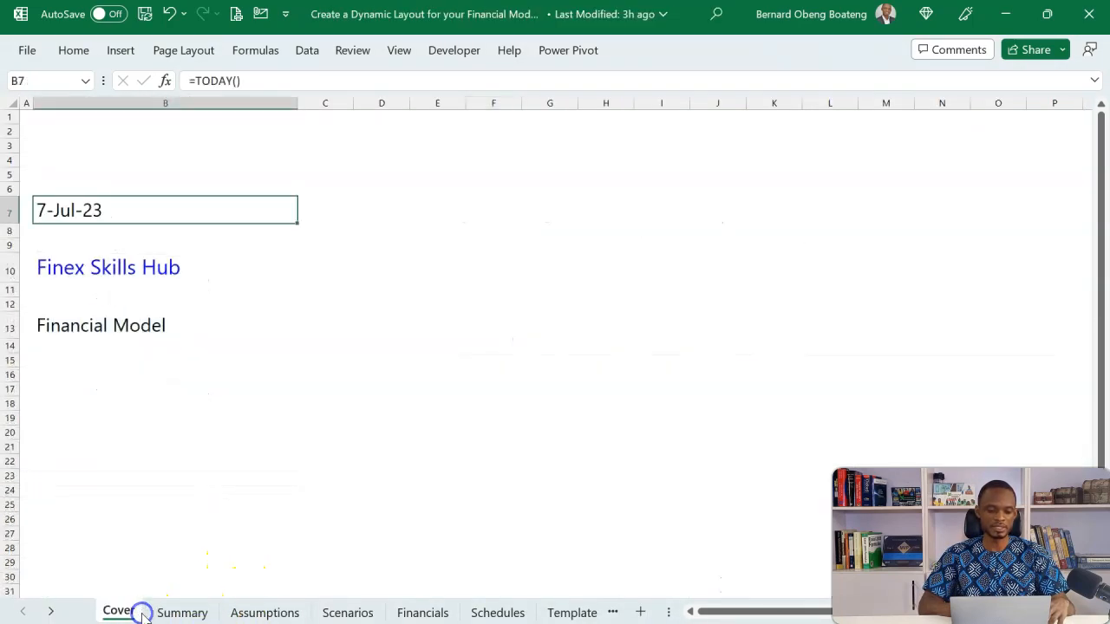
{"action": "left_click", "coordinate": [257, 178]}
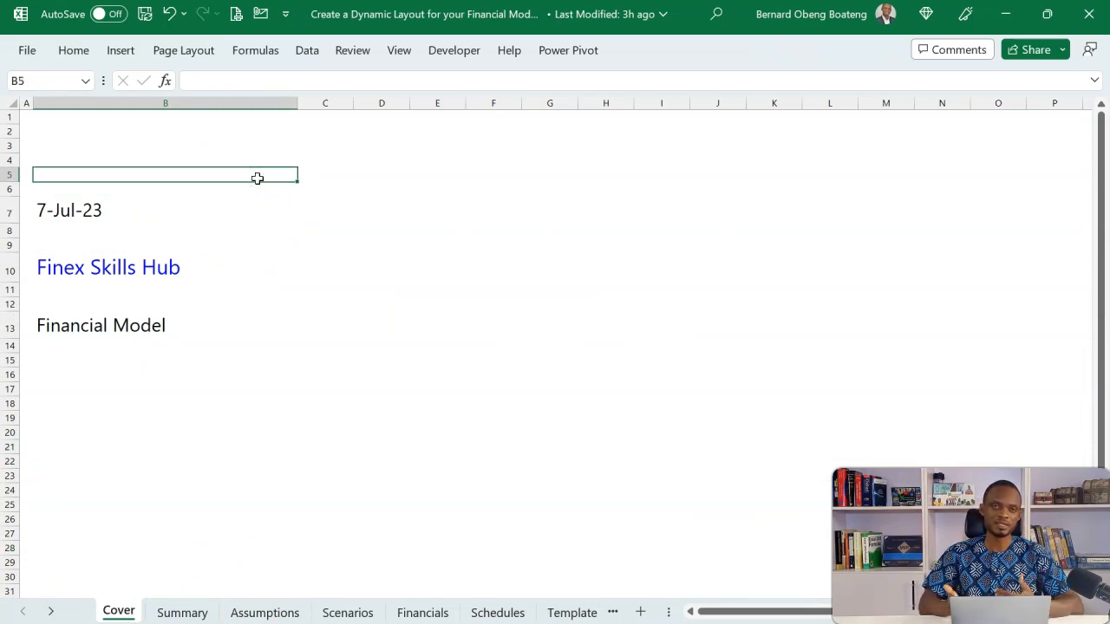
{"action": "left_click", "coordinate": [206, 243]}
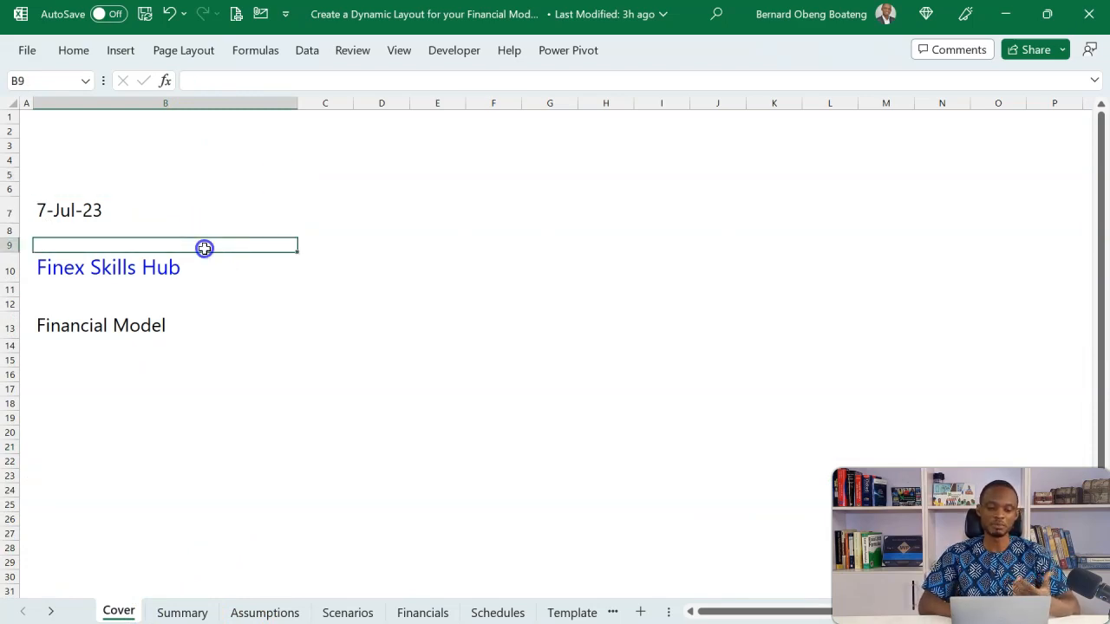
{"action": "left_click", "coordinate": [183, 319]}
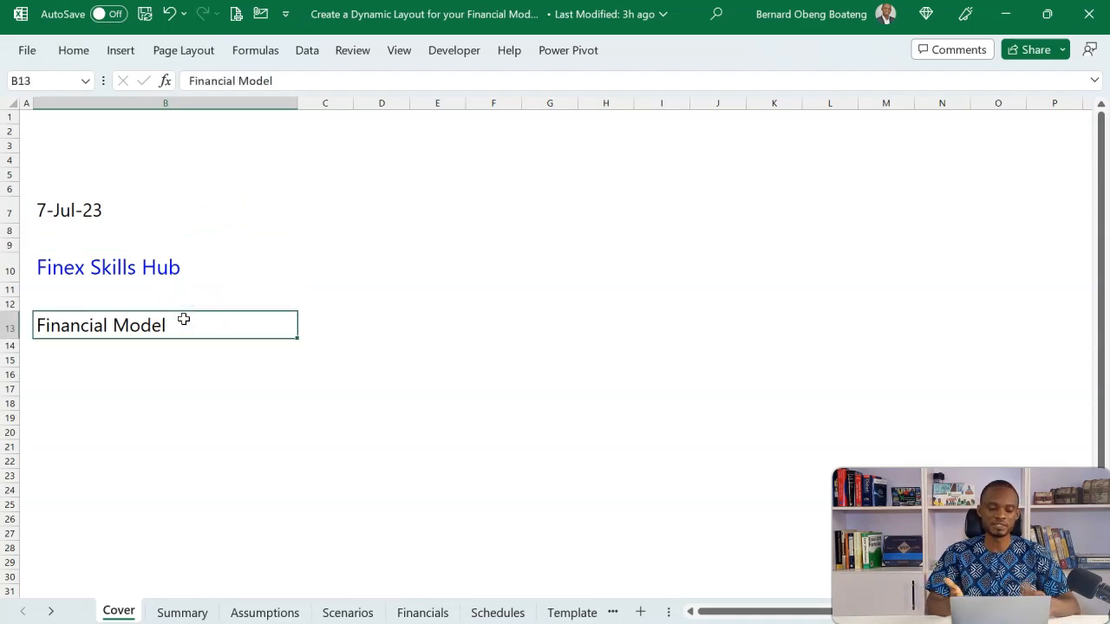
{"action": "left_click", "coordinate": [342, 190]}
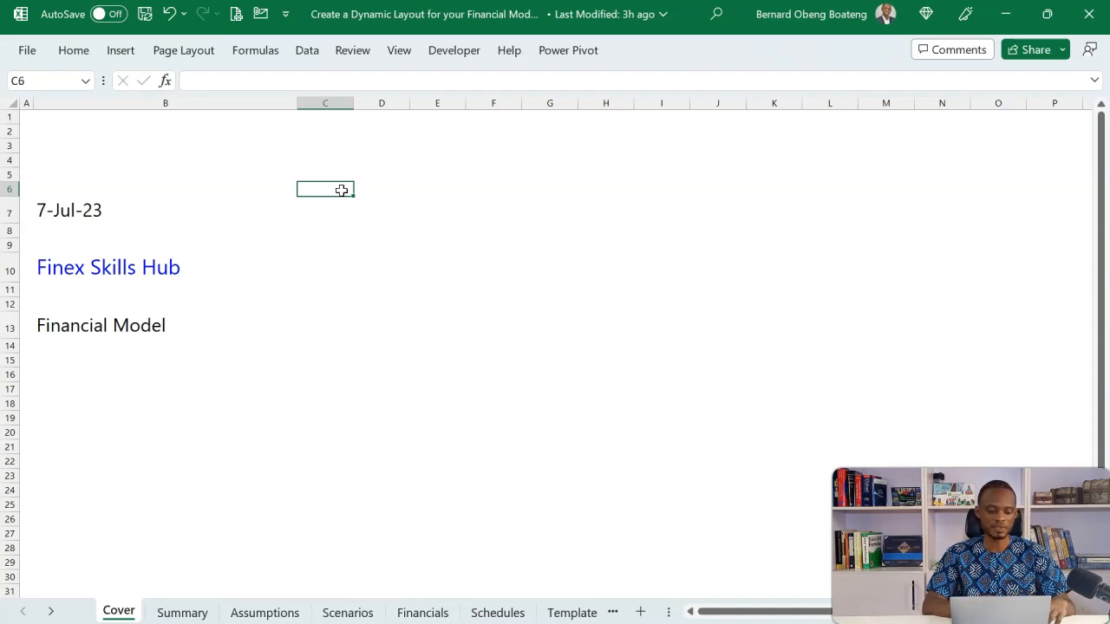
Switch to the blank Book1 workbook and select cell A5
{"action": "key", "text": "alt+Tab"}
{"action": "left_click", "coordinate": [193, 237]}
{"action": "left_click", "coordinate": [65, 187]}
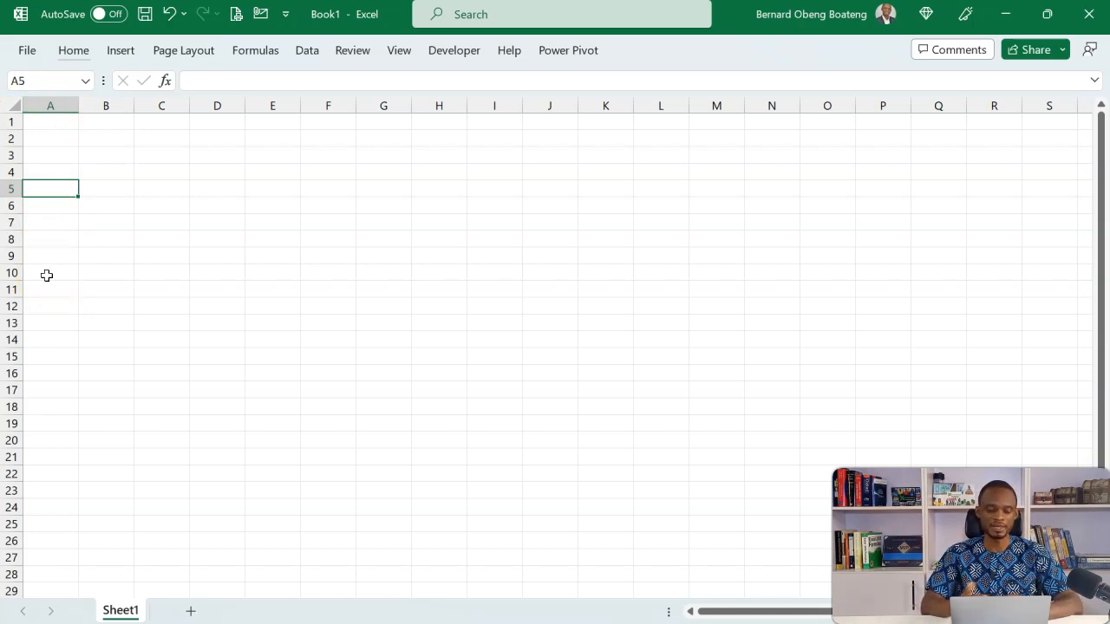
{"action": "left_click", "coordinate": [83, 52]}
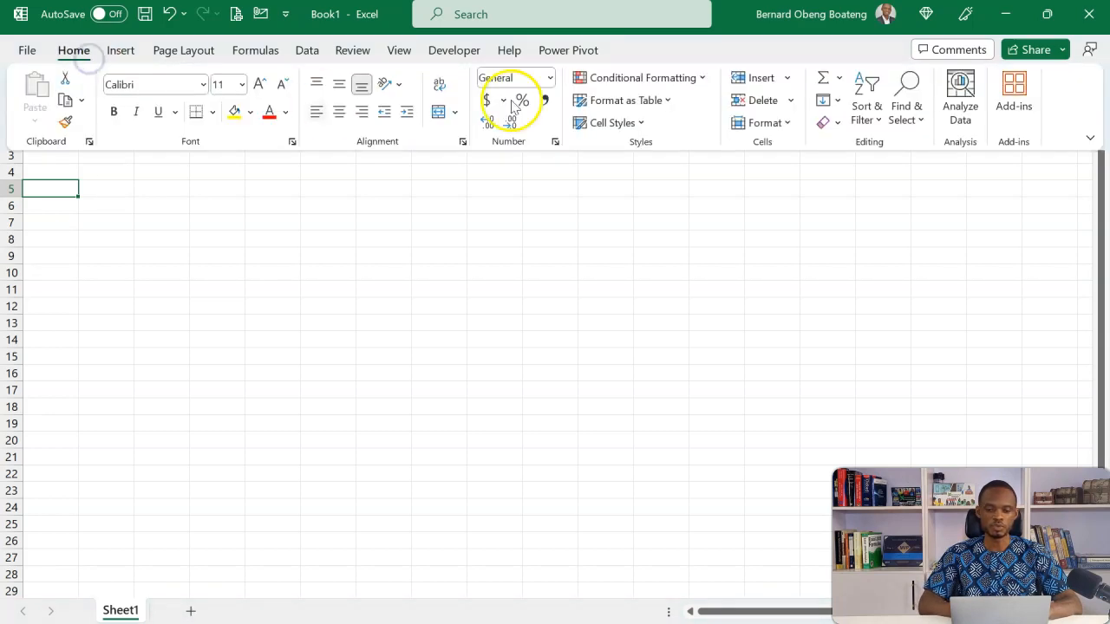
{"action": "left_click", "coordinate": [785, 124]}
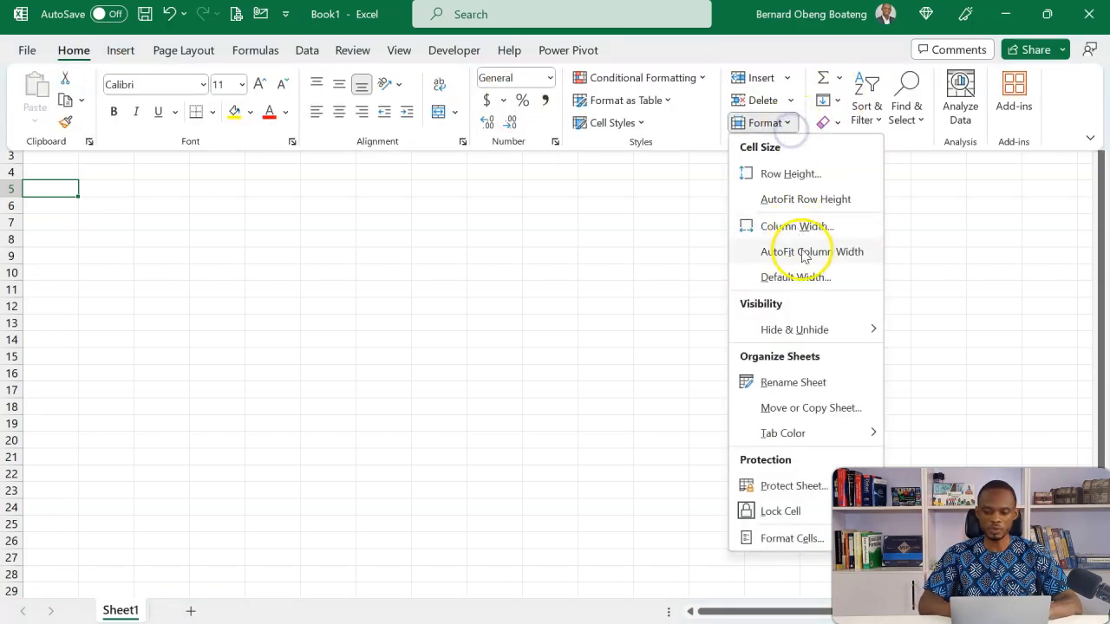
{"action": "left_click", "coordinate": [57, 210]}
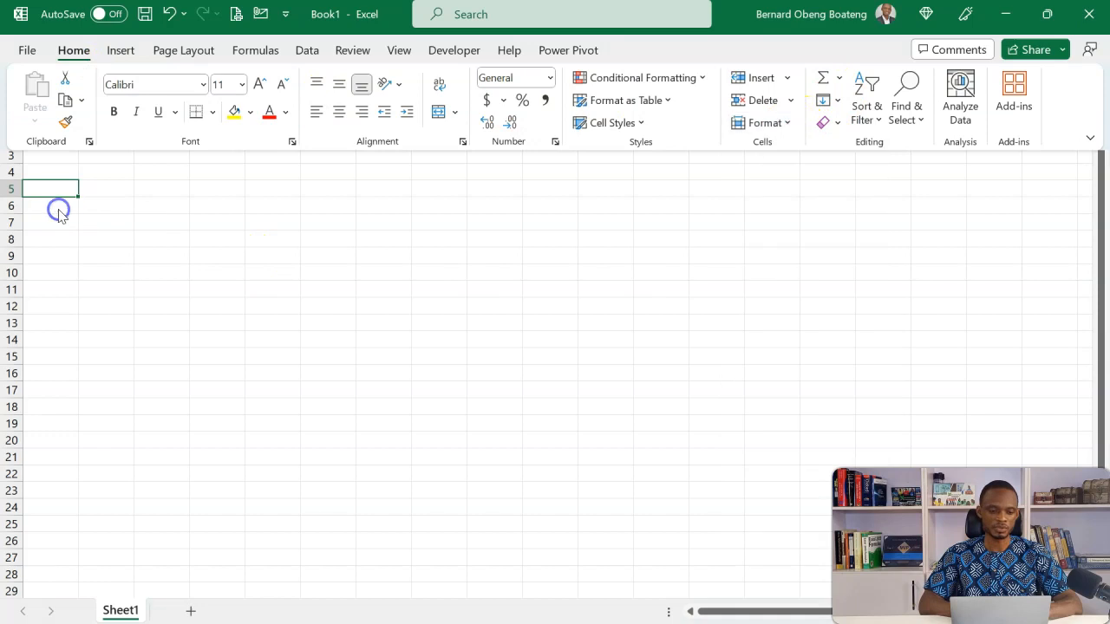
{"action": "left_click", "coordinate": [59, 212]}
Set the width of column A to 2
{"action": "key", "text": "alt"}
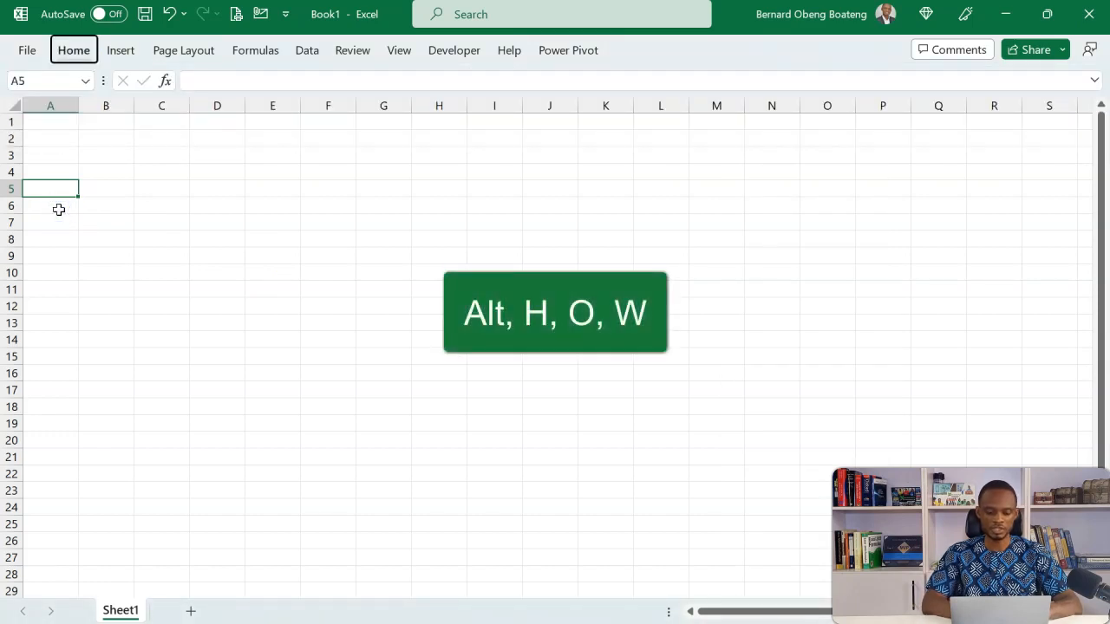
{"action": "key", "text": "h"}
{"action": "key", "text": "o"}
{"action": "key", "text": "w"}
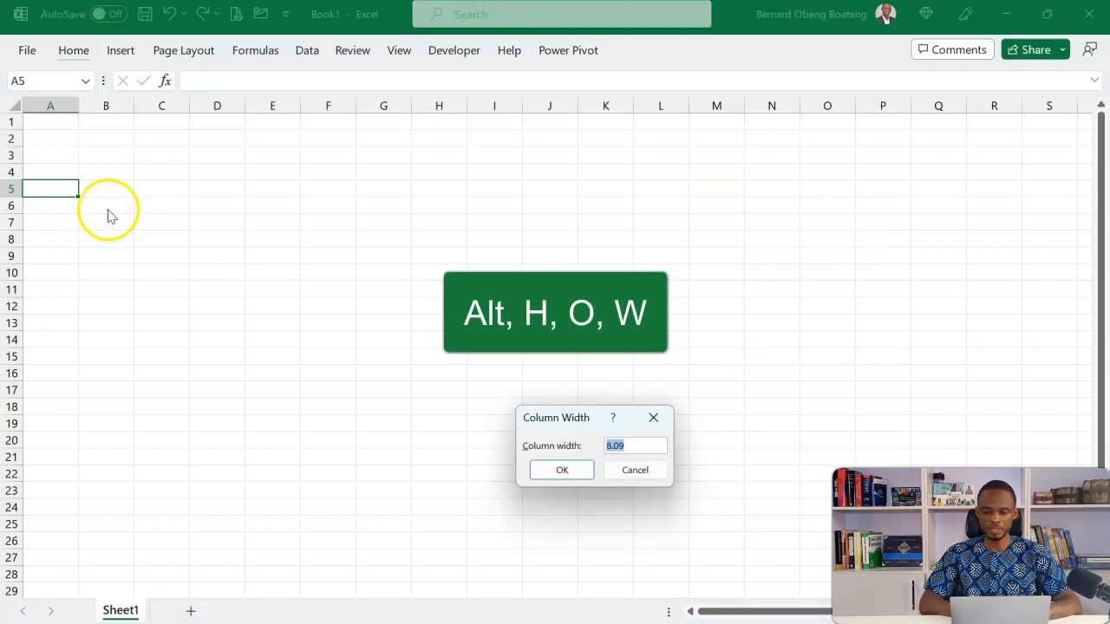
{"action": "type", "text": "2"}
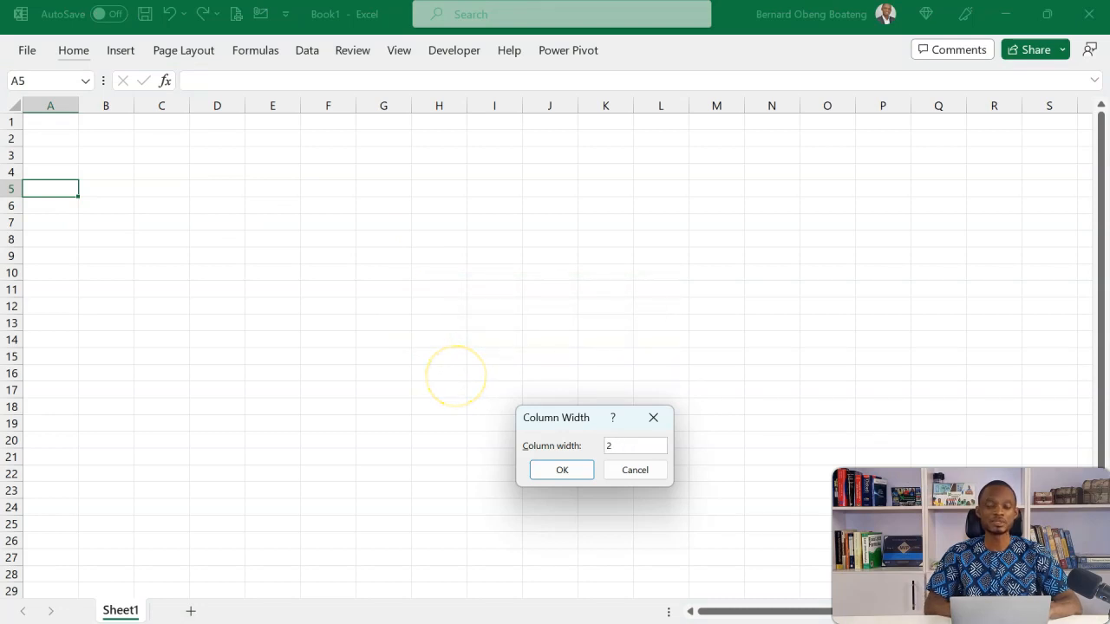
{"action": "key", "text": "Return"}
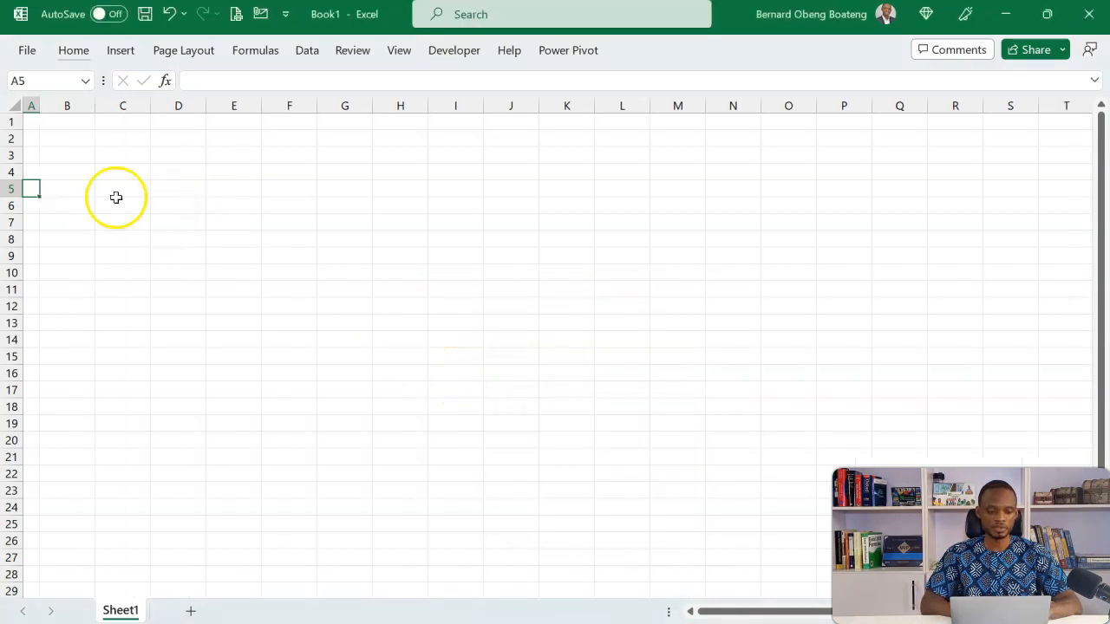
Check column B on the reference model's Assumptions sheet, and set the width of column B in Book1 to 50
{"action": "left_click", "coordinate": [80, 186]}
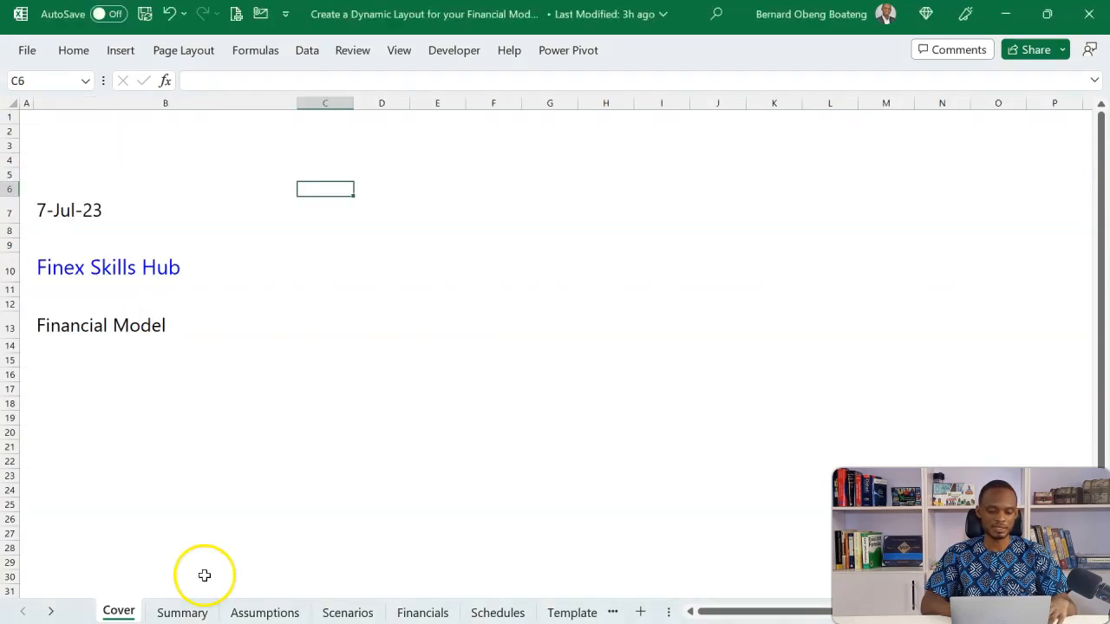
{"action": "left_click", "coordinate": [202, 612]}
{"action": "left_click", "coordinate": [260, 612]}
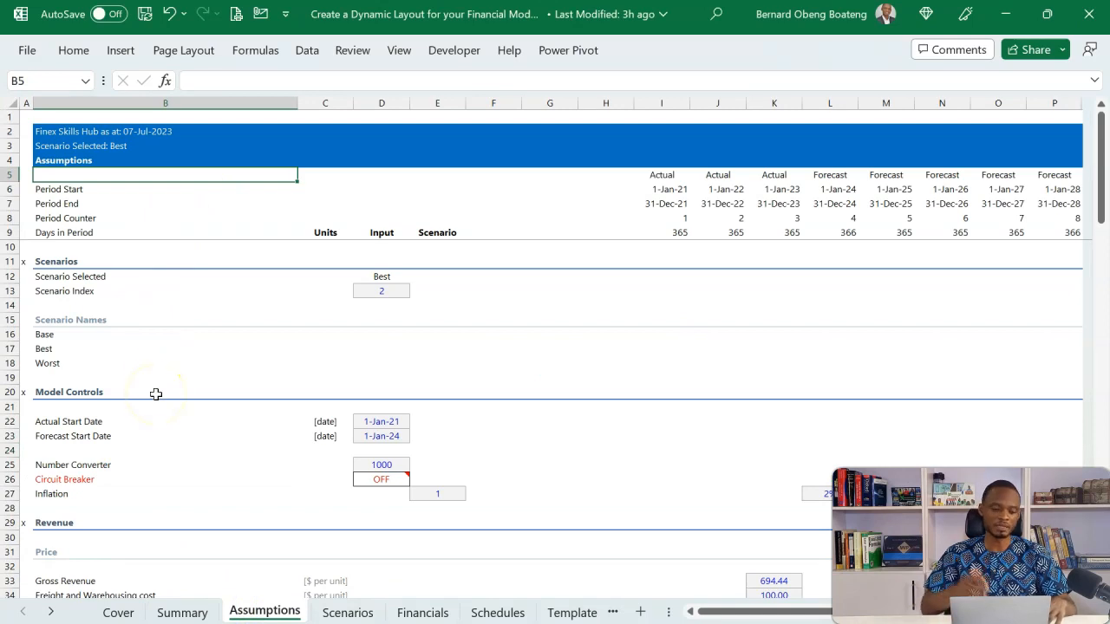
{"action": "left_click", "coordinate": [208, 101]}
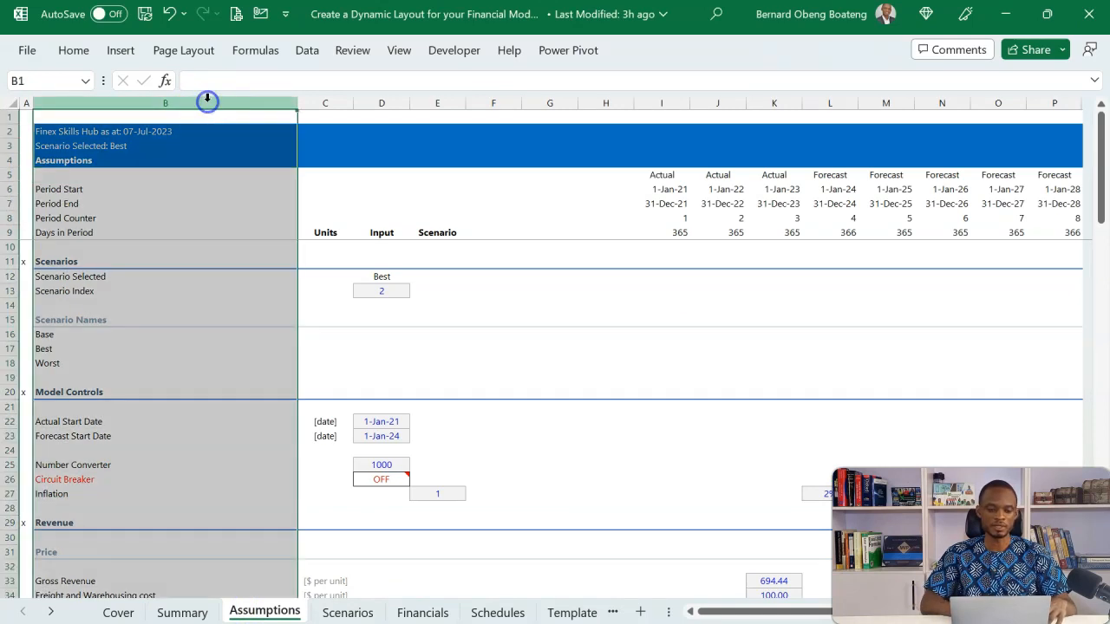
{"action": "left_click", "coordinate": [186, 222]}
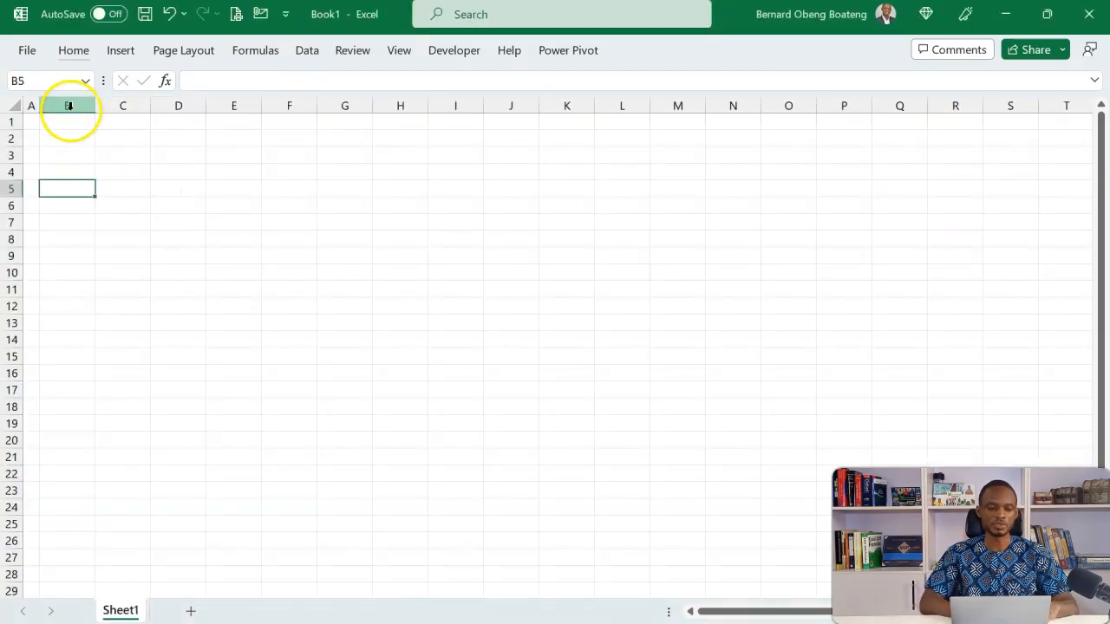
{"action": "key", "text": "alt"}
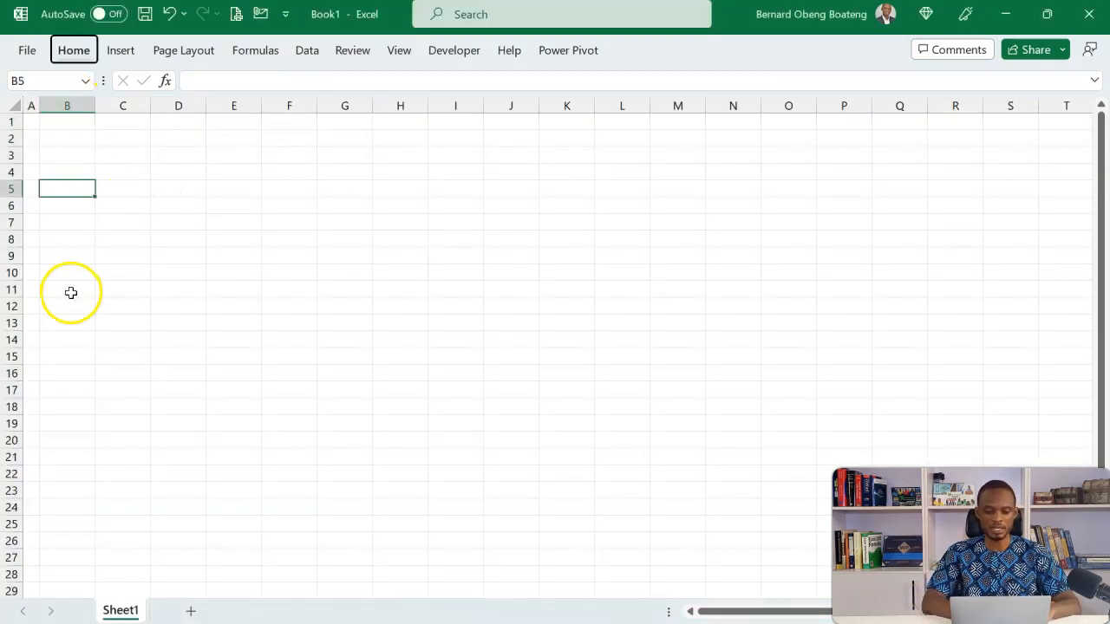
{"action": "type", "text": "how50"}
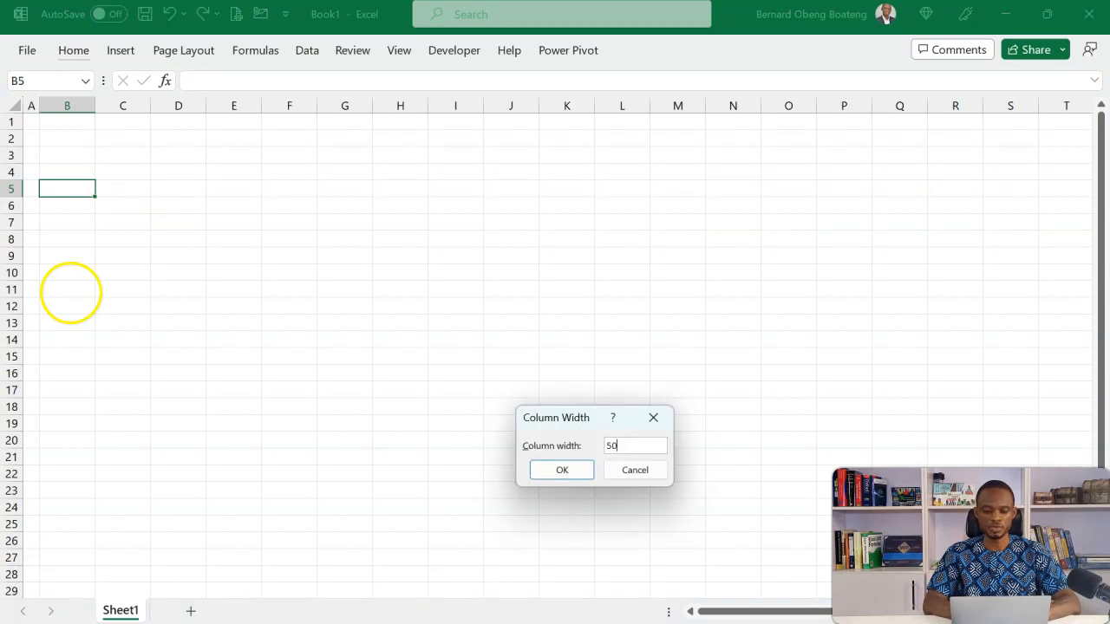
{"action": "key", "text": "Return"}
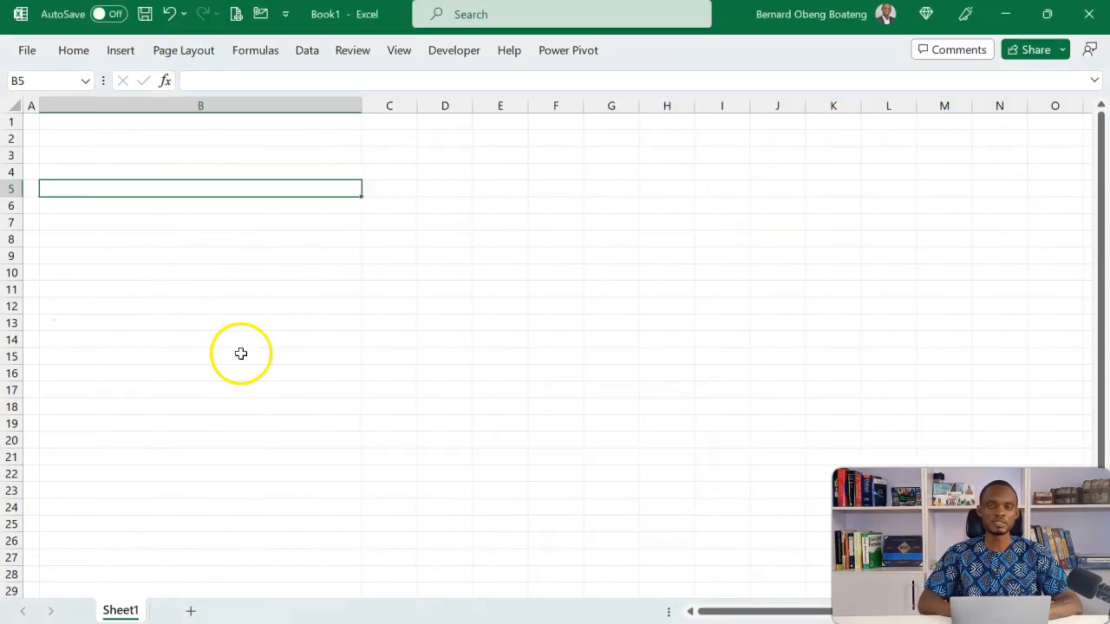
Switch to the reference model and examine the column span from C to P on its Assumptions sheet
{"action": "left_click", "coordinate": [404, 190]}
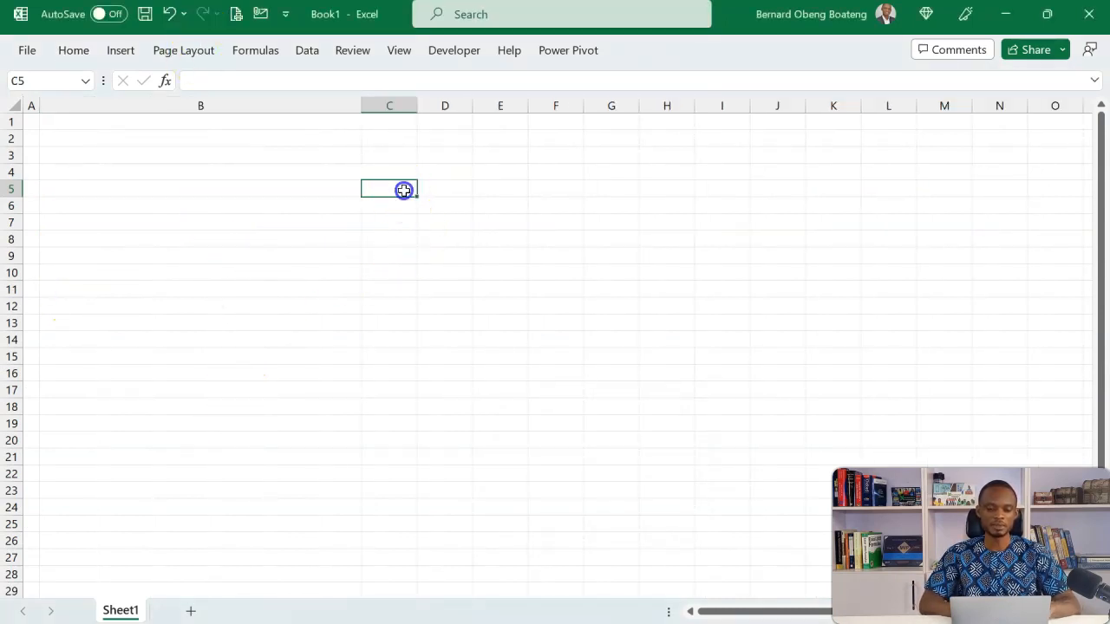
{"action": "key", "text": "alt+Tab"}
{"action": "left_click", "coordinate": [350, 177]}
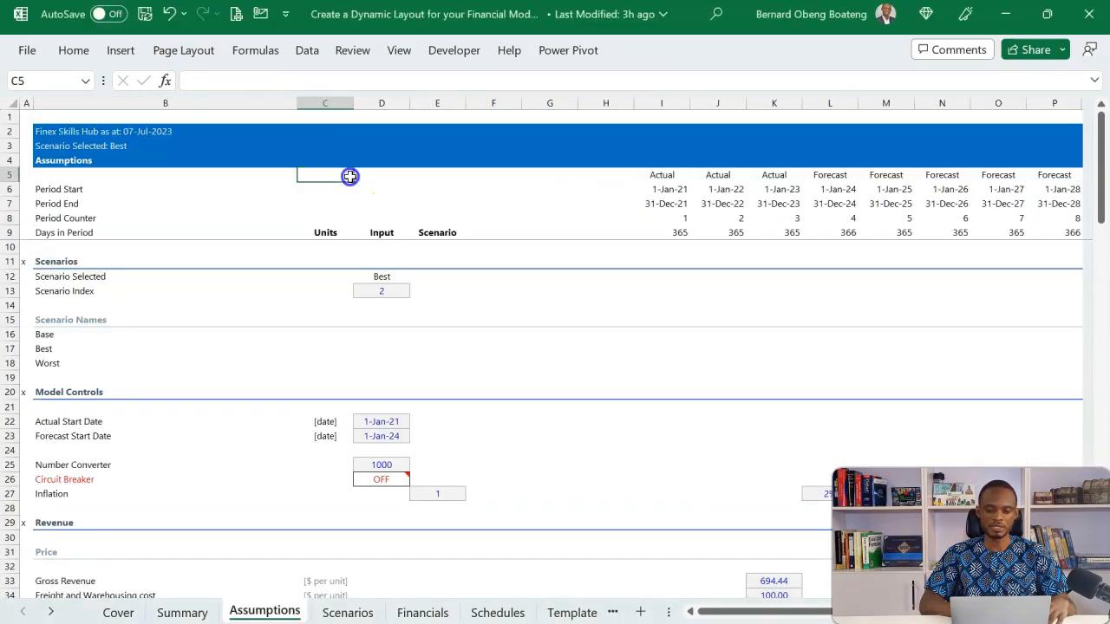
{"action": "key", "text": "shift+Right"}
{"action": "key", "text": "shift+Right"}
{"action": "key", "text": "shift+Right"}
{"action": "key", "text": "shift+Right"}
{"action": "key", "text": "shift+Right"}
{"action": "key", "text": "shift+Right"}
{"action": "key", "text": "shift+Right"}
{"action": "key", "text": "shift+Right"}
{"action": "key", "text": "shift+Right"}
{"action": "key", "text": "shift+Right"}
{"action": "key", "text": "shift+Right"}
{"action": "key", "text": "shift+Right"}
{"action": "key", "text": "shift+Right"}
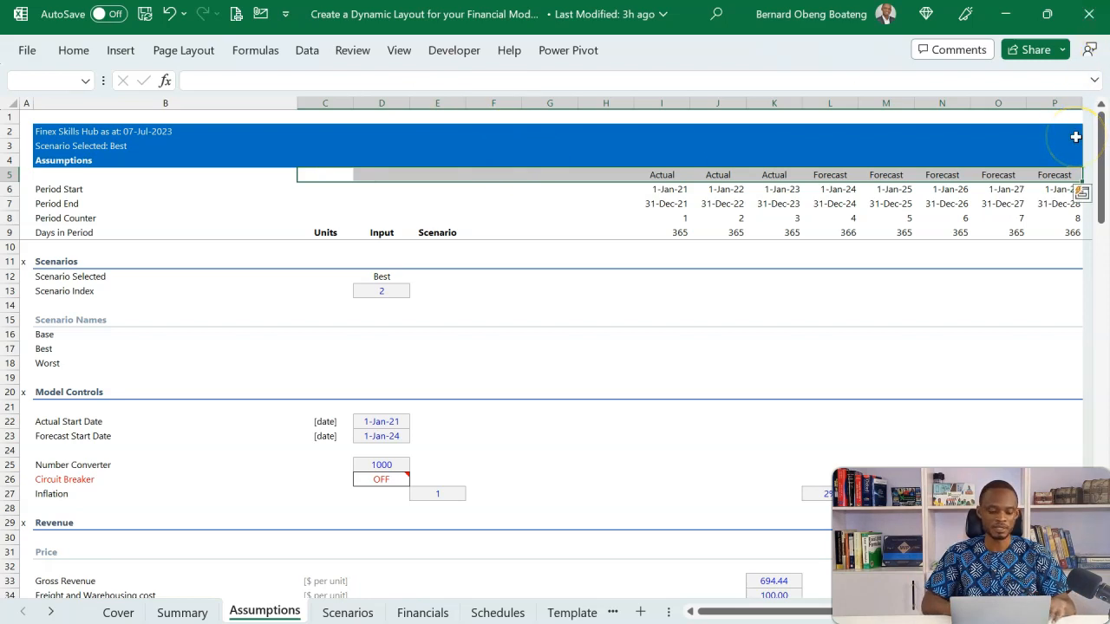
Switch back to Book1 and set the width of columns C through P to 10
{"action": "key", "text": "alt+Tab"}
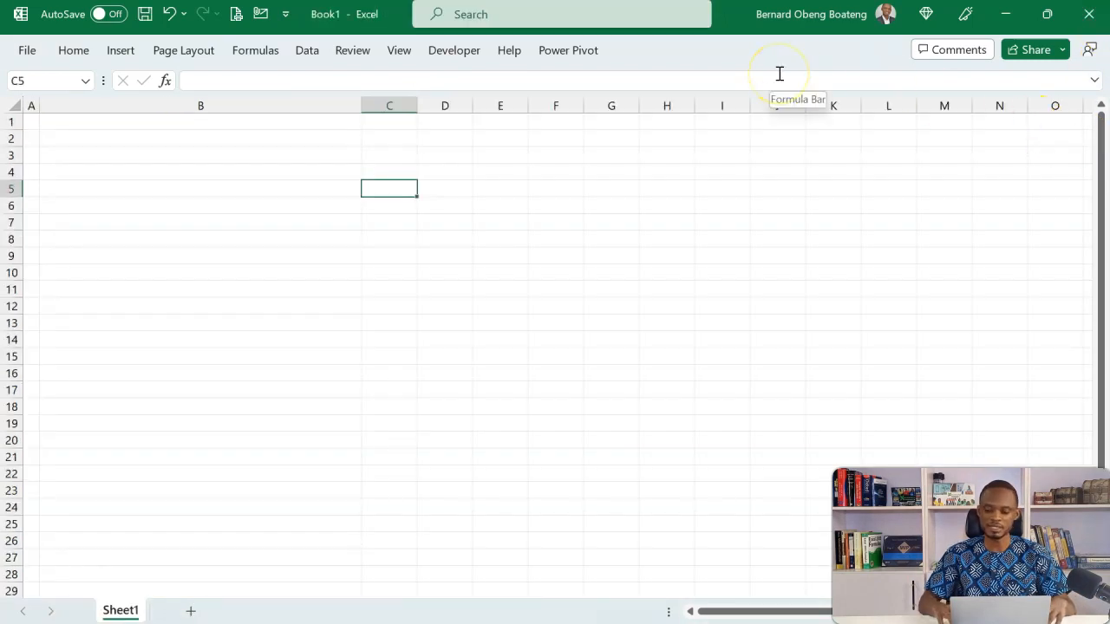
{"action": "key", "text": "shift+Right"}
{"action": "key", "text": "shift+Right"}
{"action": "key", "text": "shift+Right"}
{"action": "key", "text": "shift+Right"}
{"action": "key", "text": "shift+Right"}
{"action": "key", "text": "shift+Right"}
{"action": "key", "text": "shift+Right"}
{"action": "key", "text": "shift+Right"}
{"action": "key", "text": "shift+Right"}
{"action": "key", "text": "shift+Right"}
{"action": "key", "text": "shift+Right"}
{"action": "key", "text": "shift+Right"}
{"action": "key", "text": "shift+Right"}
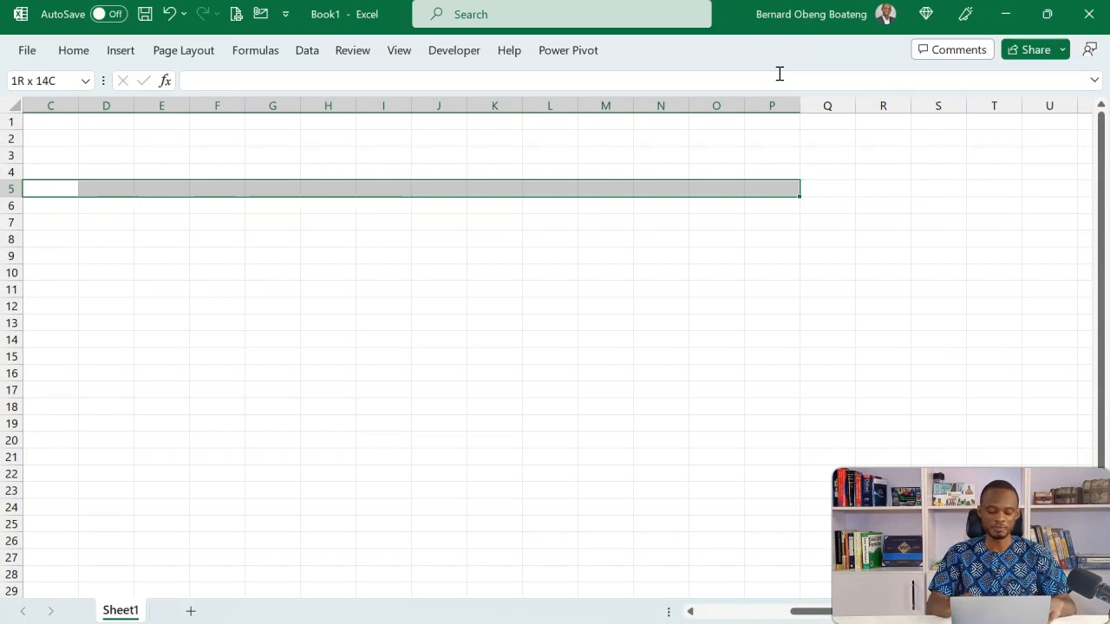
{"action": "key", "text": "alt"}
{"action": "type", "text": "h"}
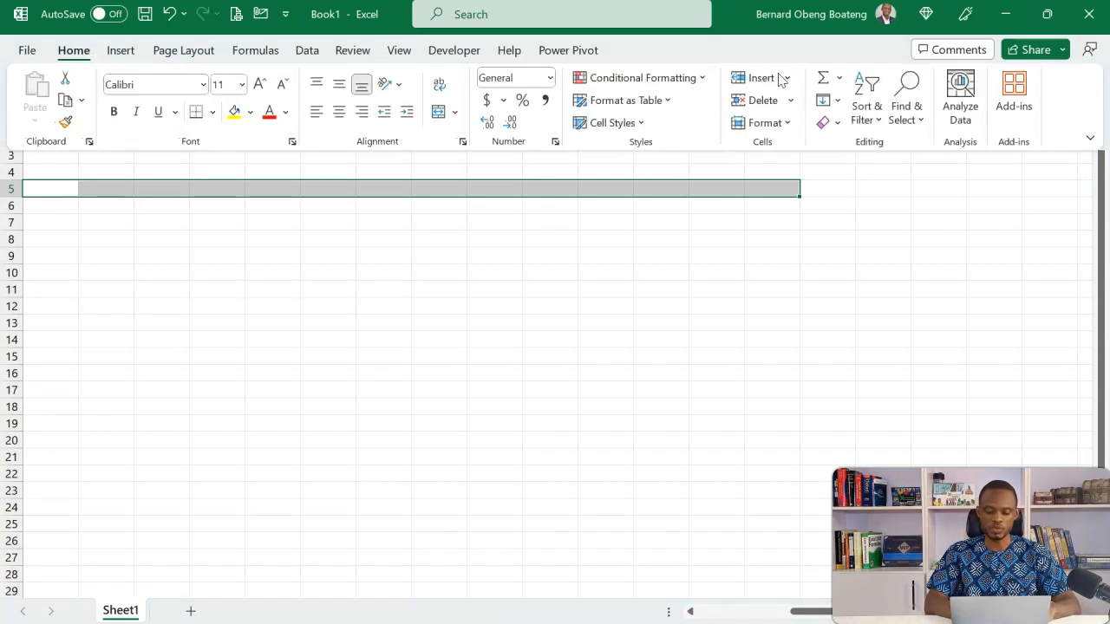
{"action": "type", "text": "ow10"}
{"action": "key", "text": "Return"}
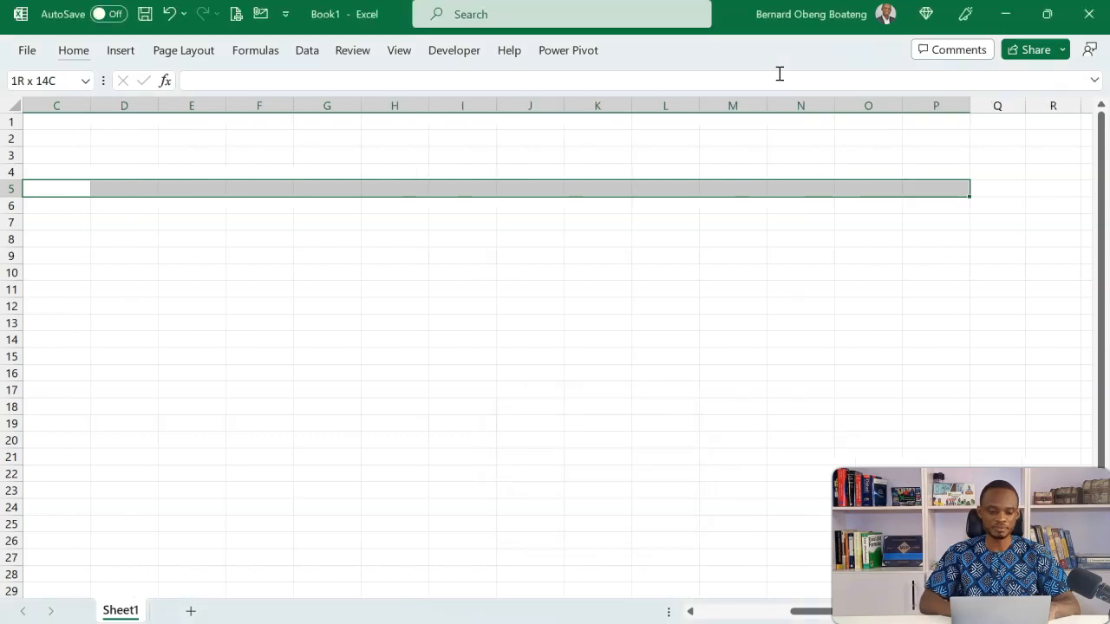
Hide all unused columns from Q through XFD so the sheet ends at column P
{"action": "left_click", "coordinate": [985, 186]}
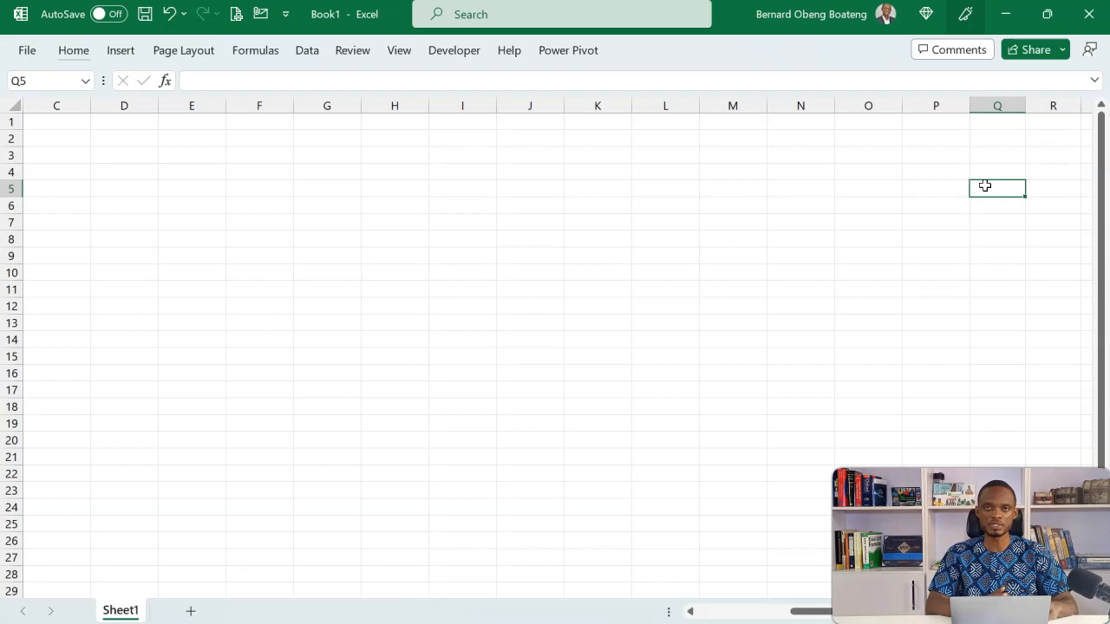
{"action": "key", "text": "ctrl+shift+Right"}
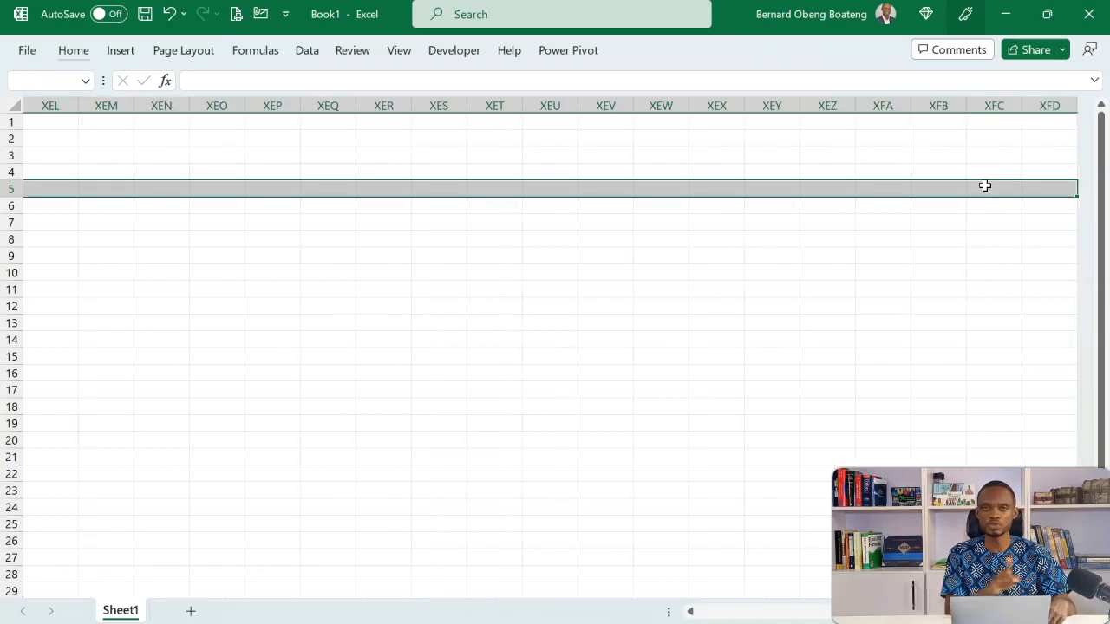
{"action": "key", "text": "ctrl+shift+0"}
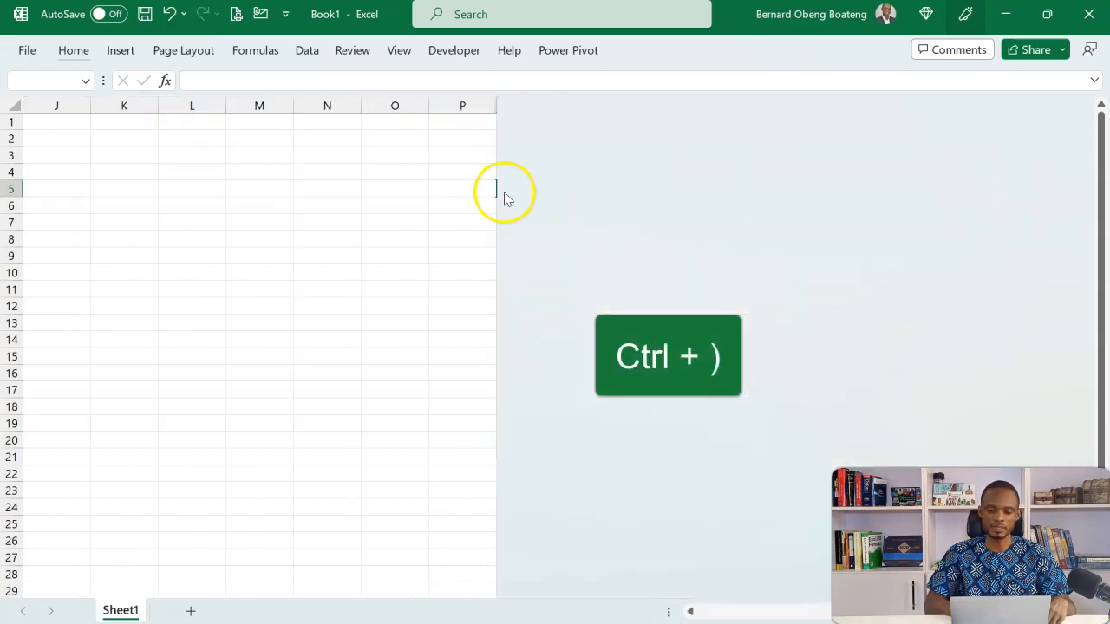
{"action": "left_click", "coordinate": [491, 191]}
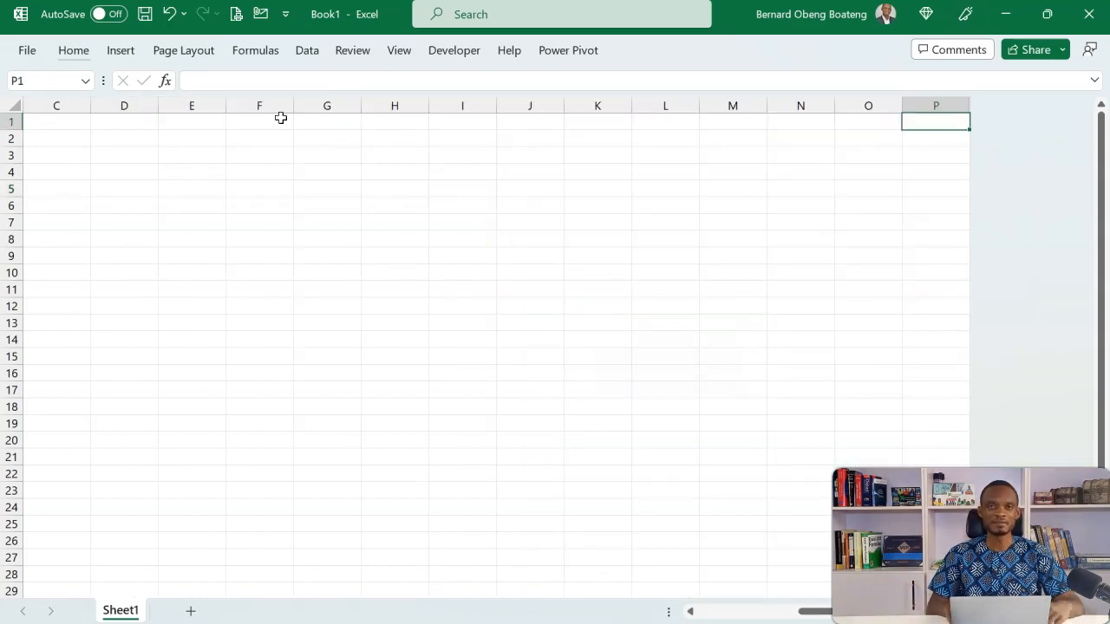
Select row 1 from column A to column P and zoom the sheet to fit that selection
{"action": "key", "text": "ctrl+Home"}
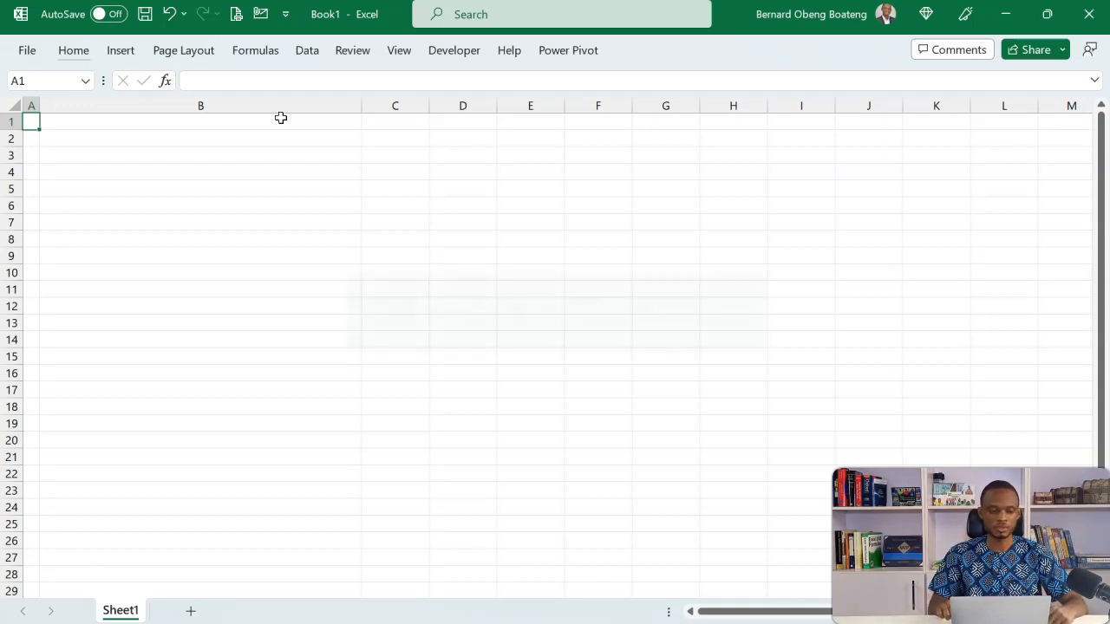
{"action": "key", "text": "ctrl+shift+Right"}
{"action": "key", "text": "ctrl+BackSpace"}
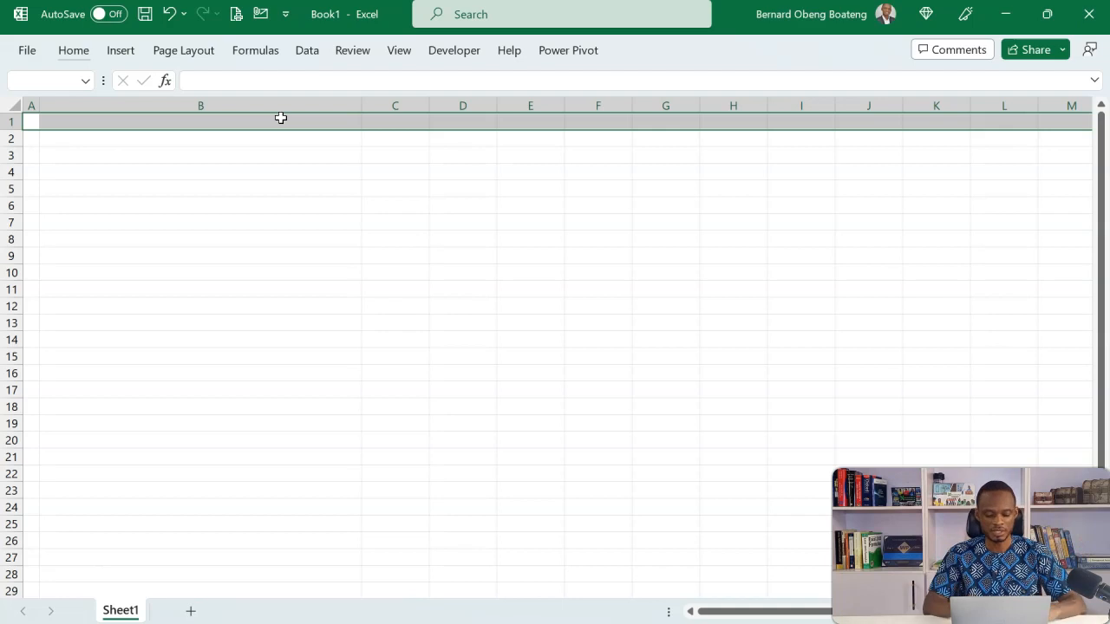
{"action": "left_click", "coordinate": [398, 49]}
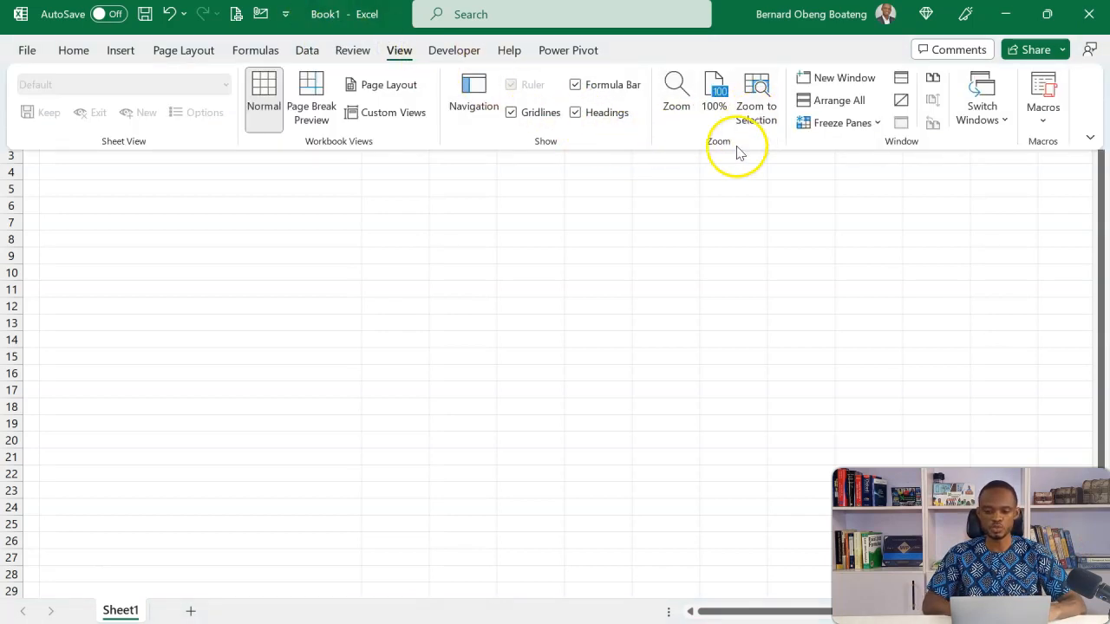
{"action": "left_click", "coordinate": [683, 223]}
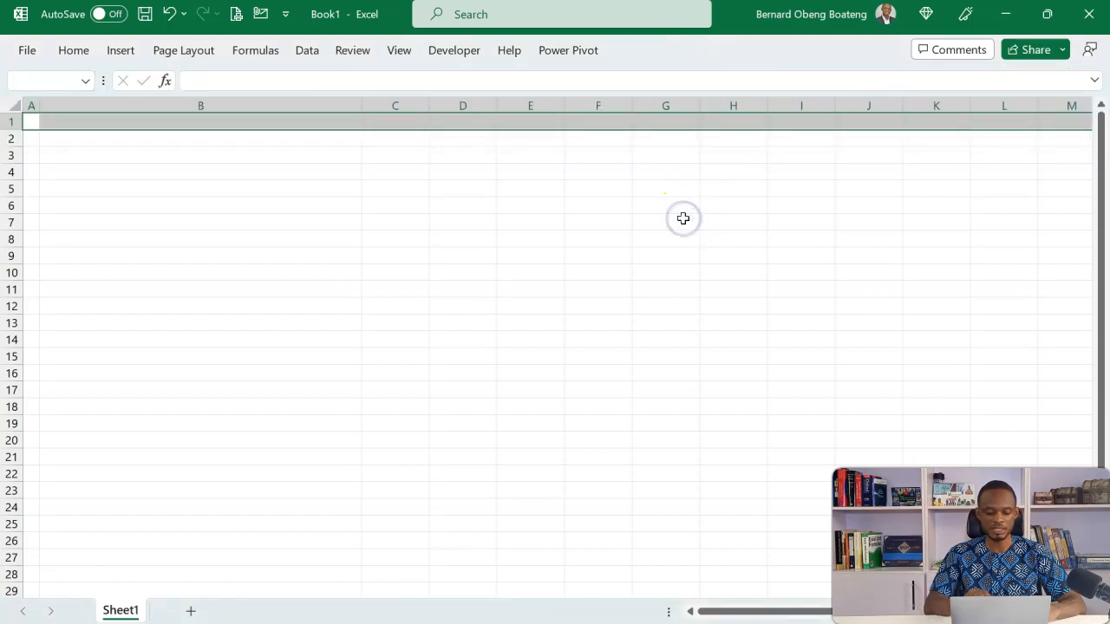
{"action": "key", "text": "alt+w"}
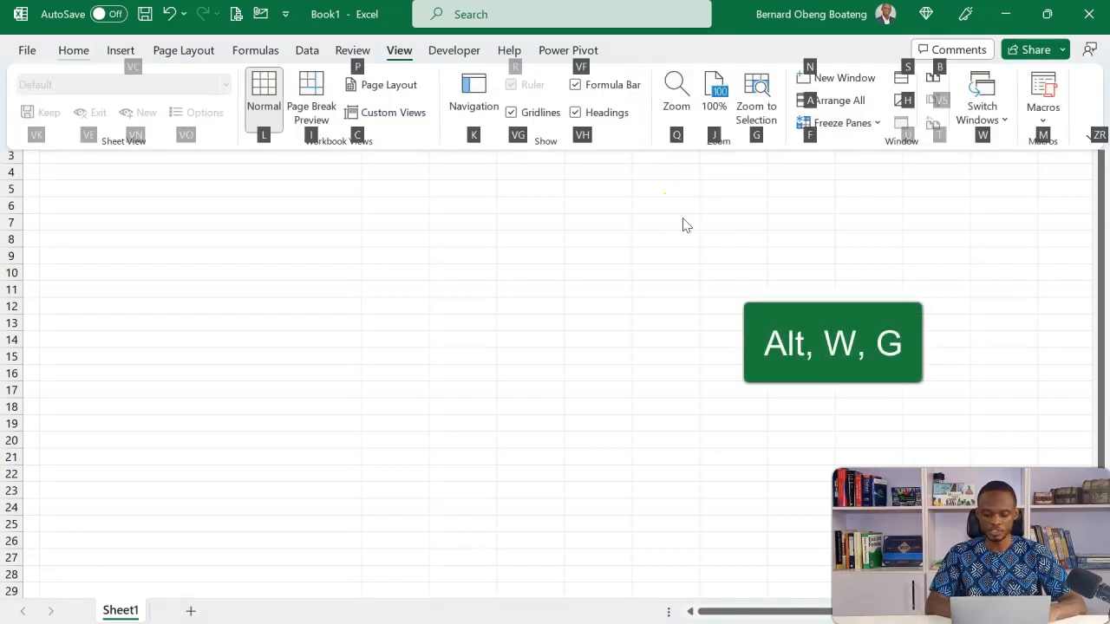
{"action": "key", "text": "g"}
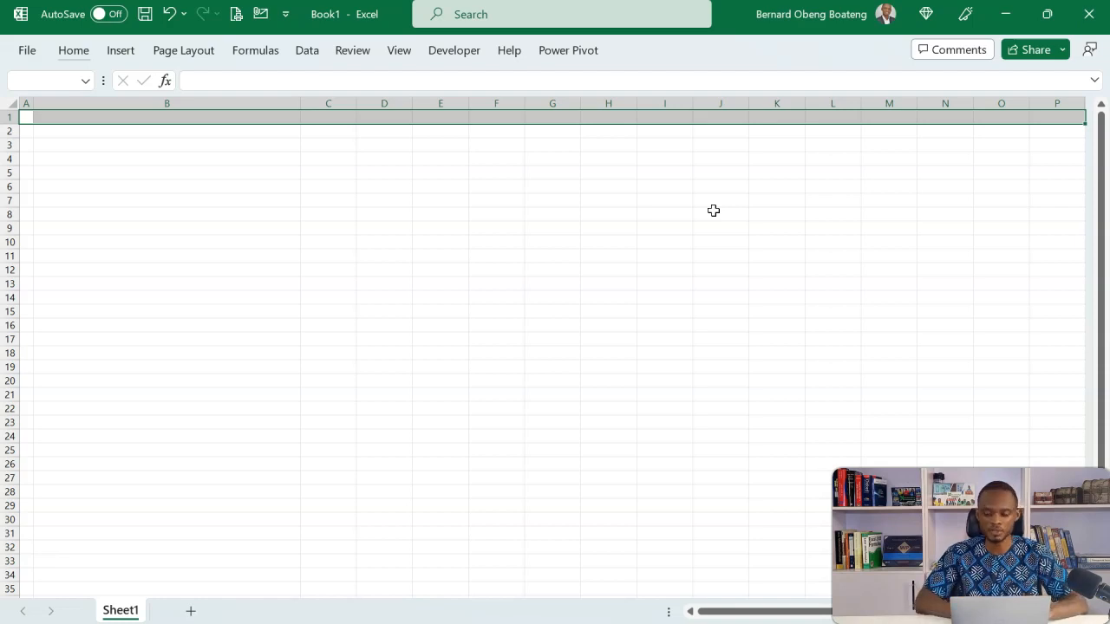
{"action": "left_click", "coordinate": [257, 139]}
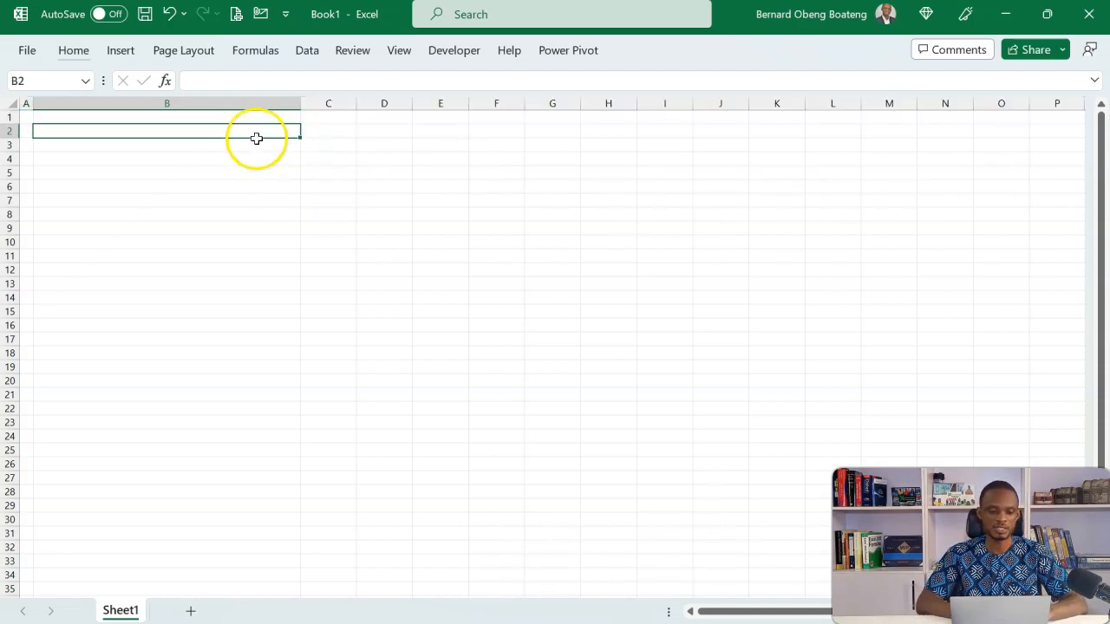
Select the entire sheet and change its font to Segoe UI
{"action": "left_click", "coordinate": [246, 210]}
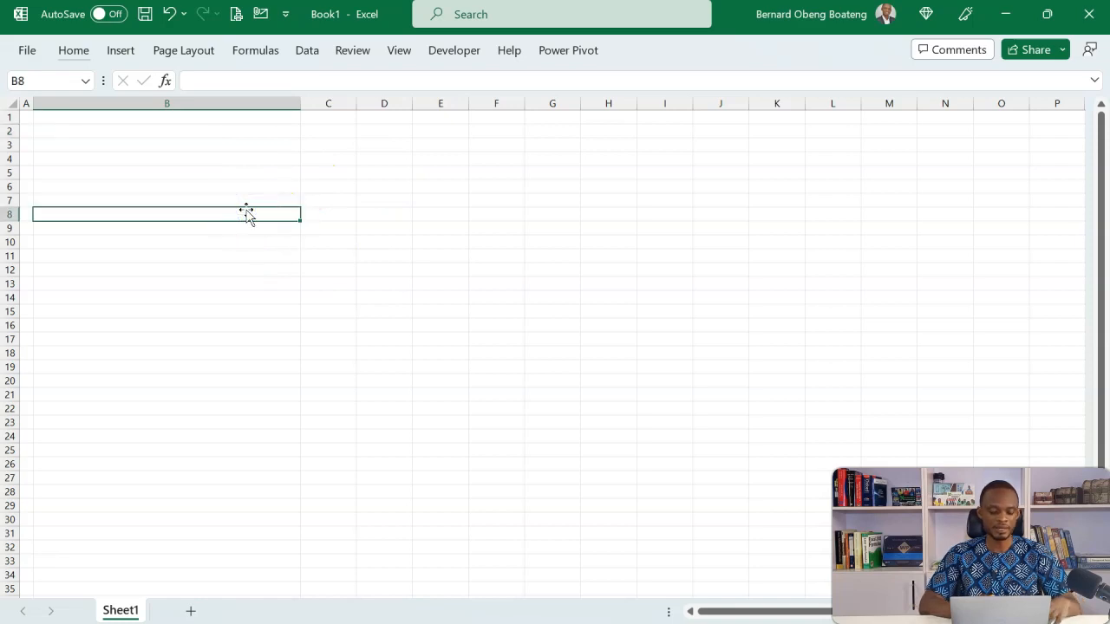
{"action": "key", "text": "ctrl+a"}
{"action": "left_click", "coordinate": [81, 52]}
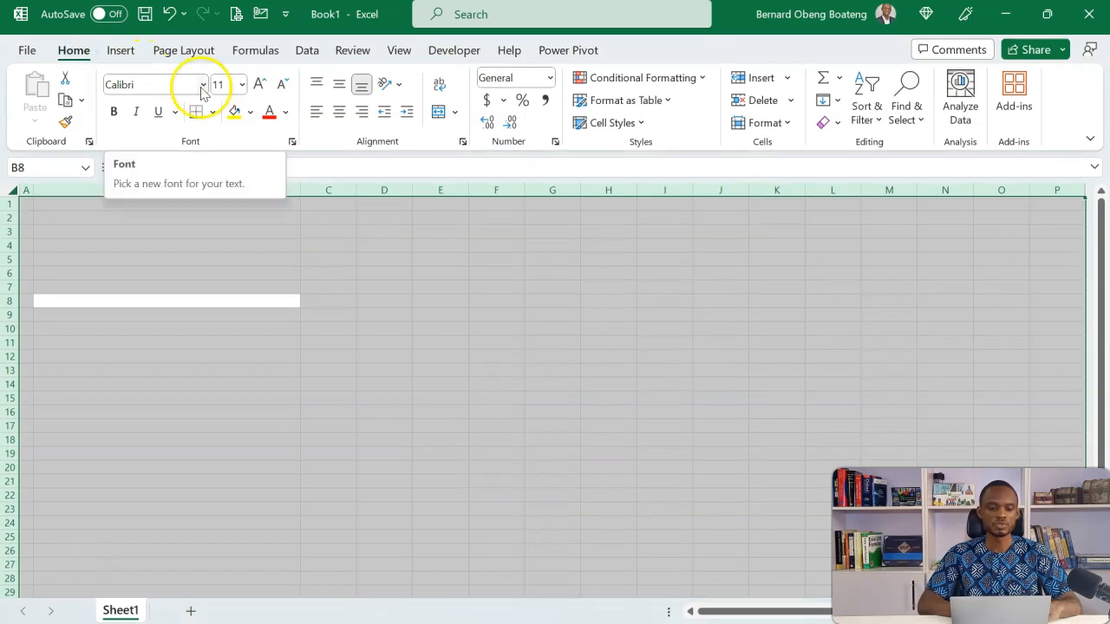
{"action": "left_click", "coordinate": [202, 87]}
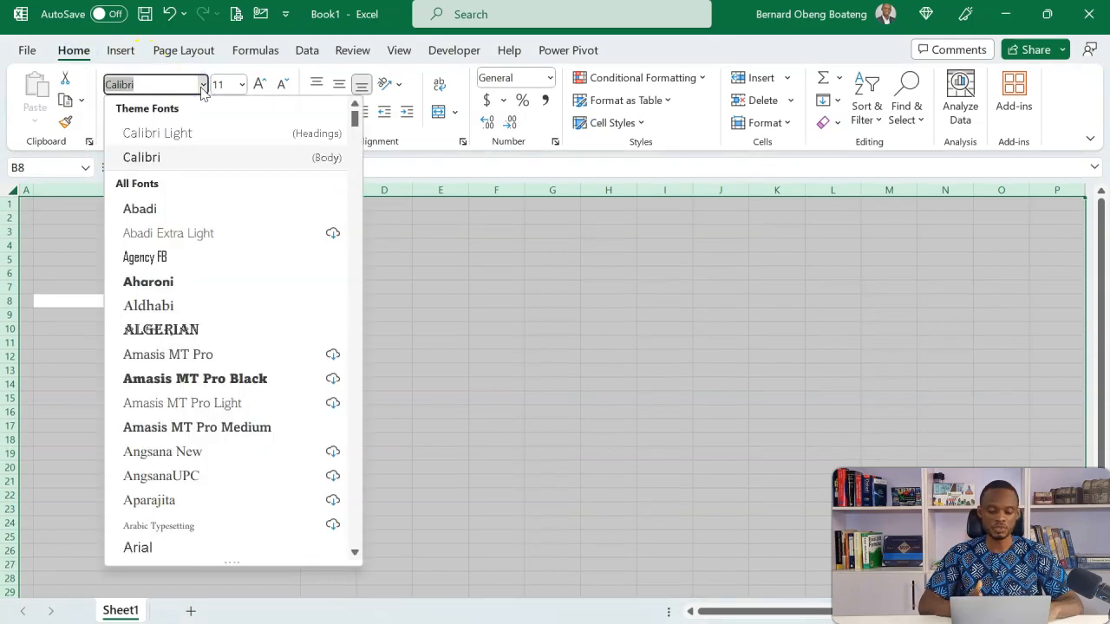
{"action": "type", "text": "Seg"}
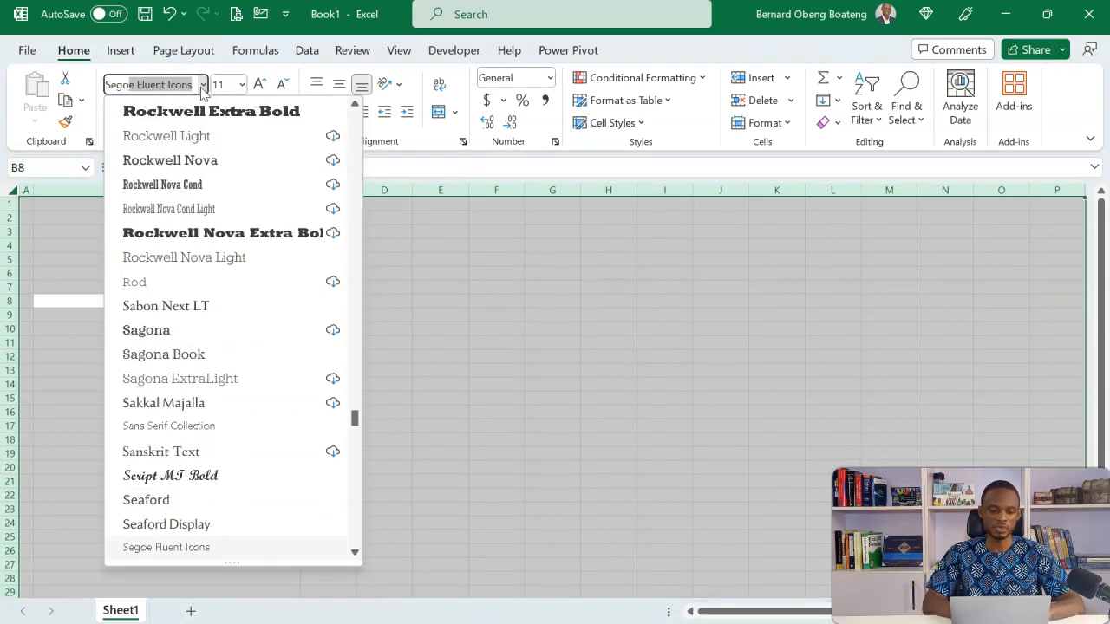
{"action": "type", "text": "oe UI"}
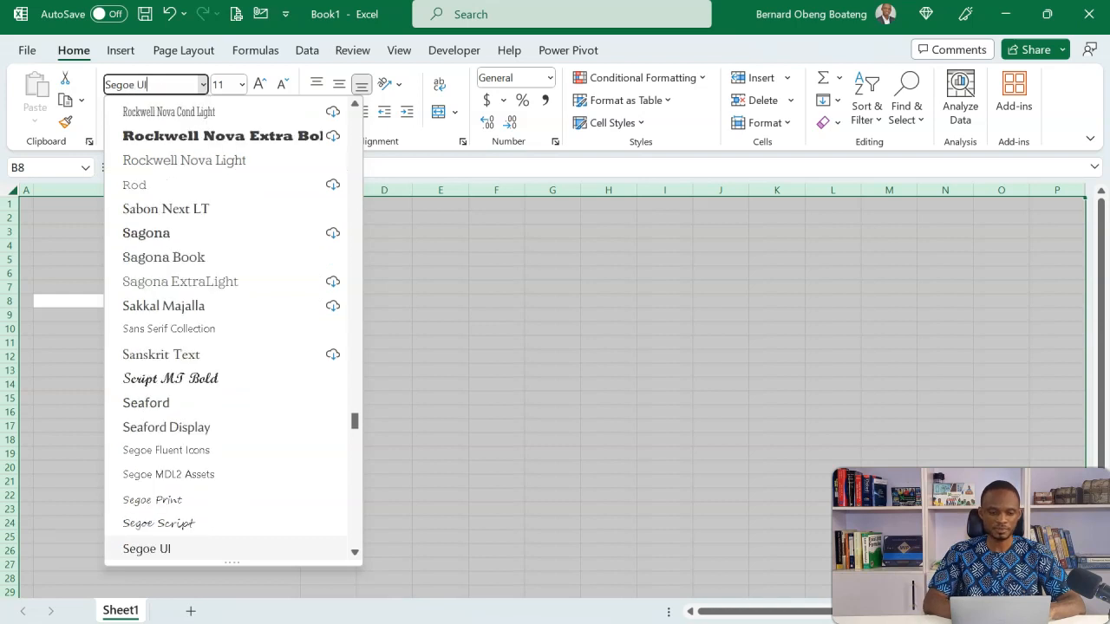
{"action": "key", "text": "Return"}
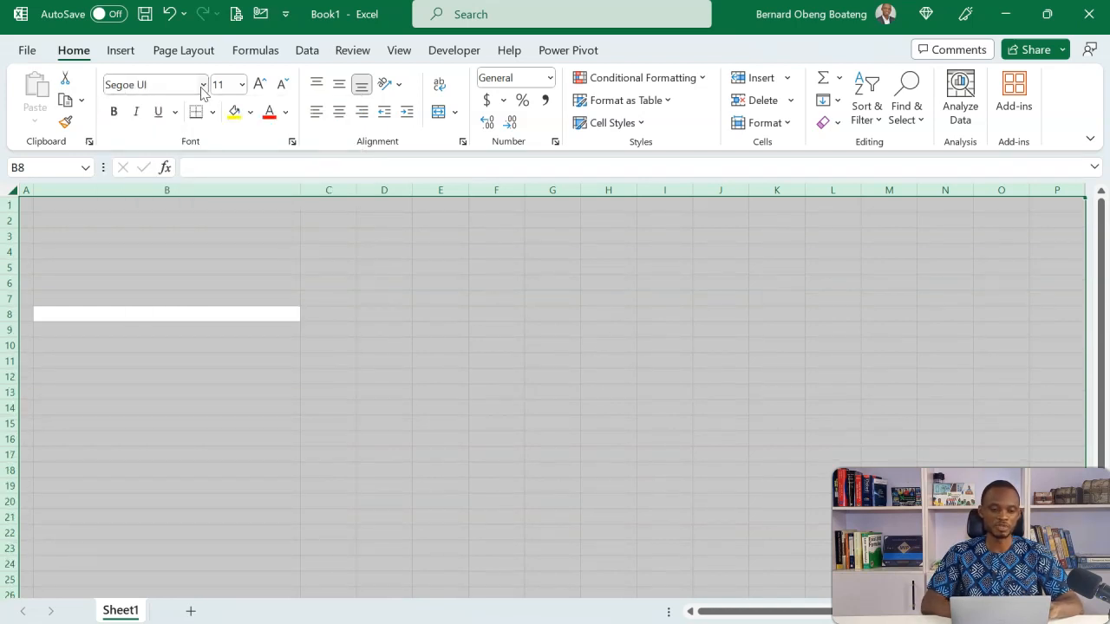
Set the font size of the entire sheet to 9, and clear the full-sheet selection
{"action": "key", "text": "Tab"}
{"action": "left_click", "coordinate": [224, 84]}
{"action": "type", "text": "0"}
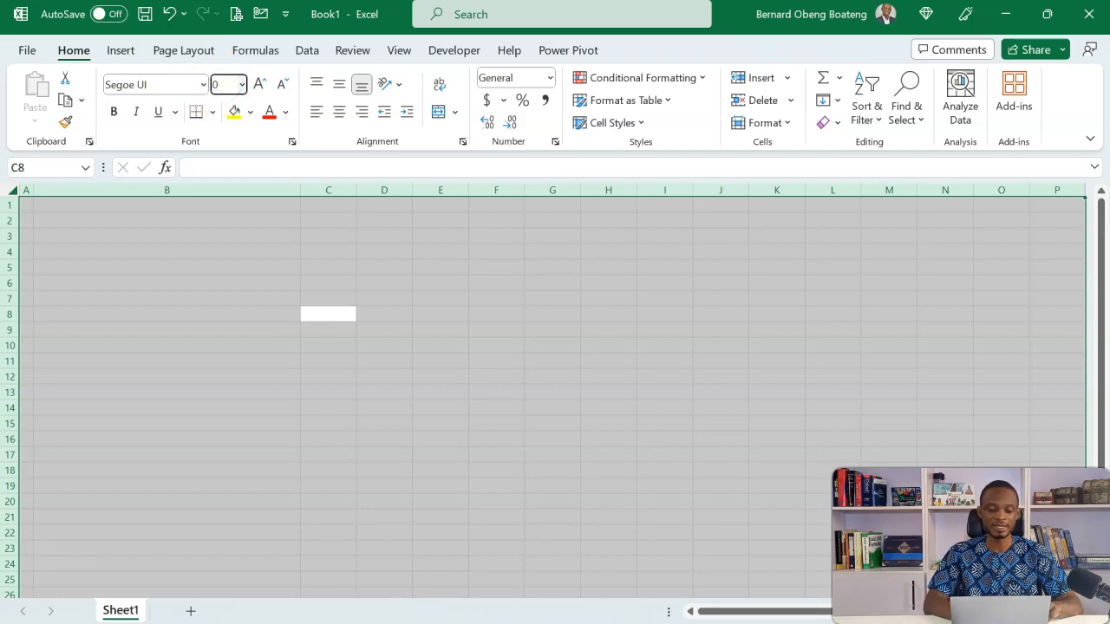
{"action": "key", "text": "Return"}
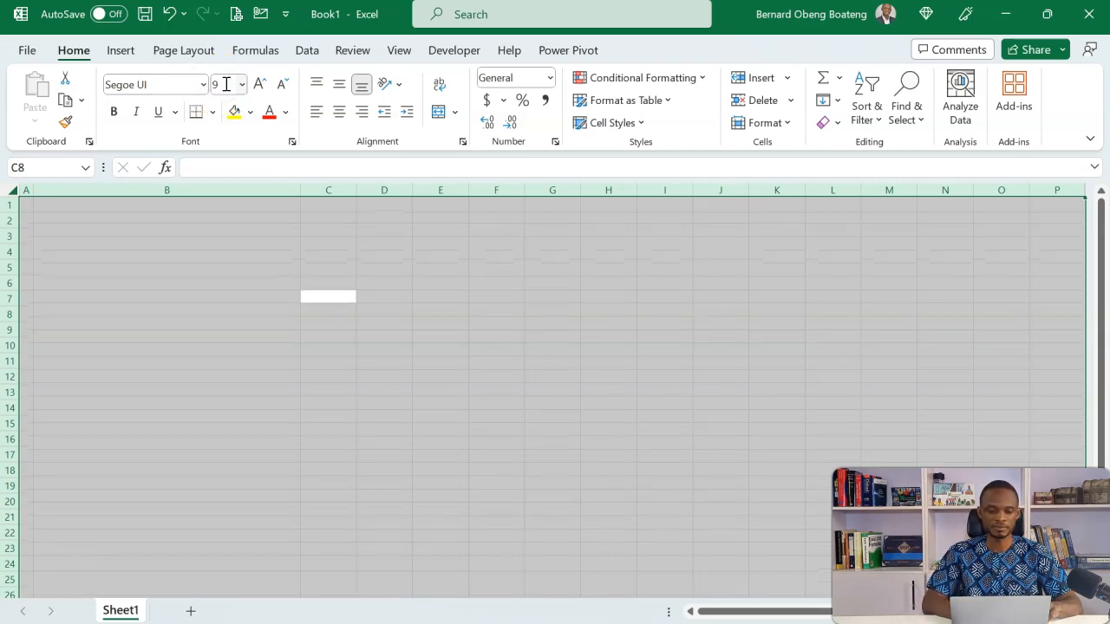
{"action": "left_click", "coordinate": [464, 243]}
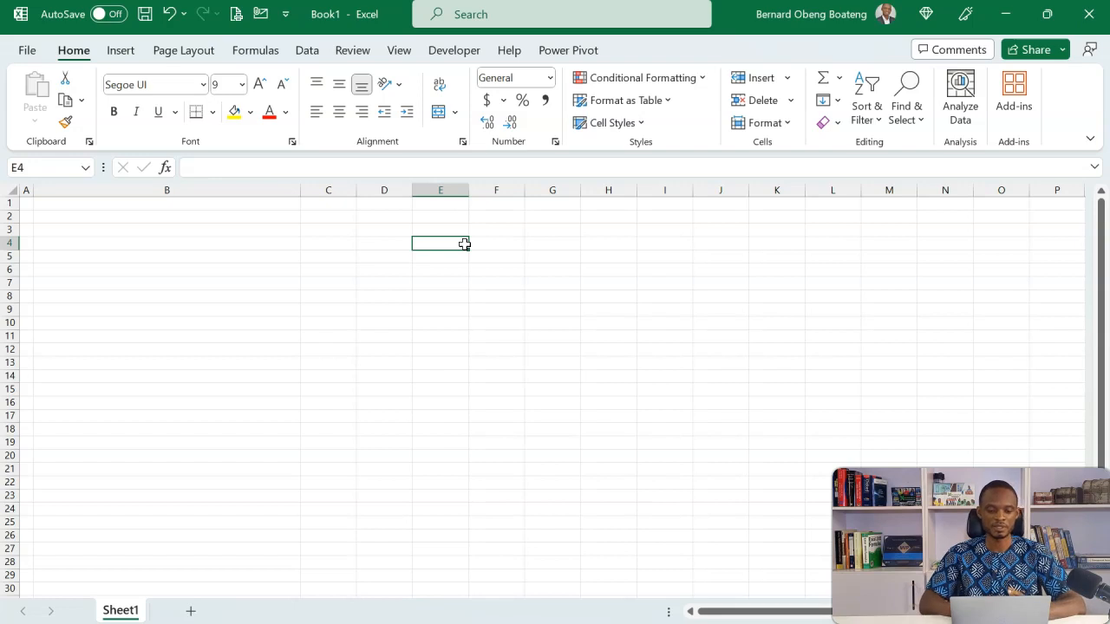
{"action": "left_click", "coordinate": [191, 279]}
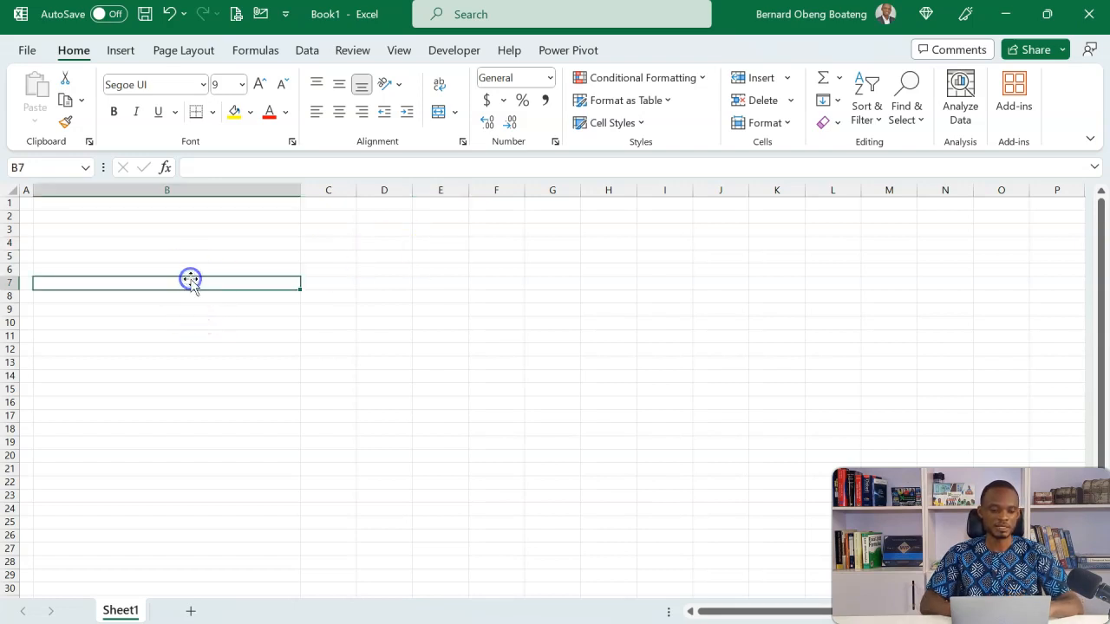
Set the font size of cells B7, B9 and B11 together to 18
{"action": "left_click", "coordinate": [136, 310], "text": "ctrl"}
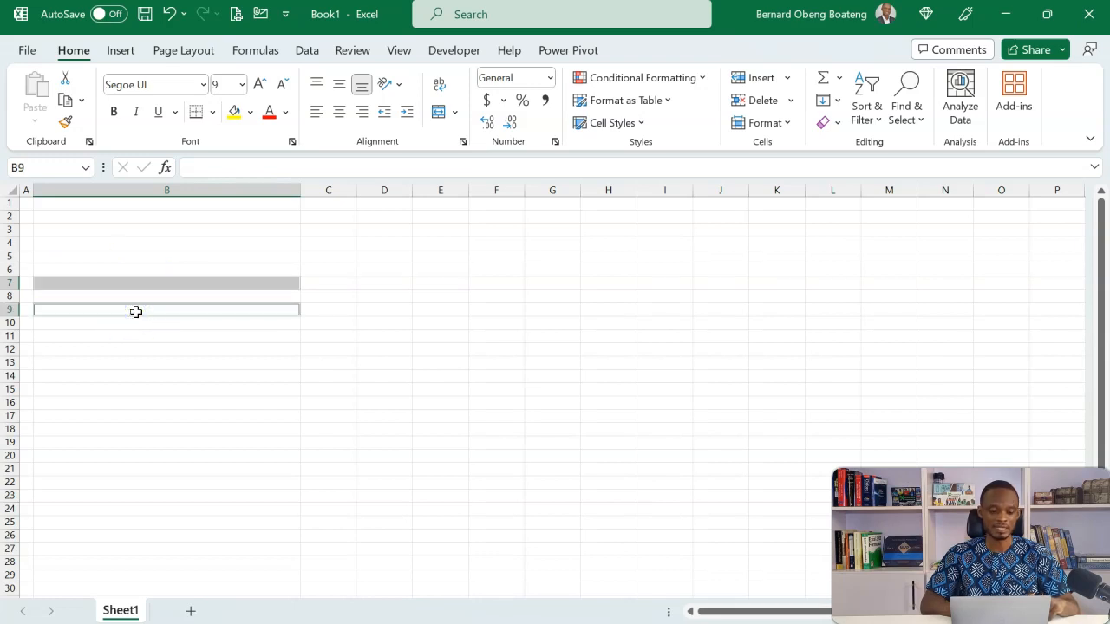
{"action": "left_click", "coordinate": [126, 338], "text": "ctrl"}
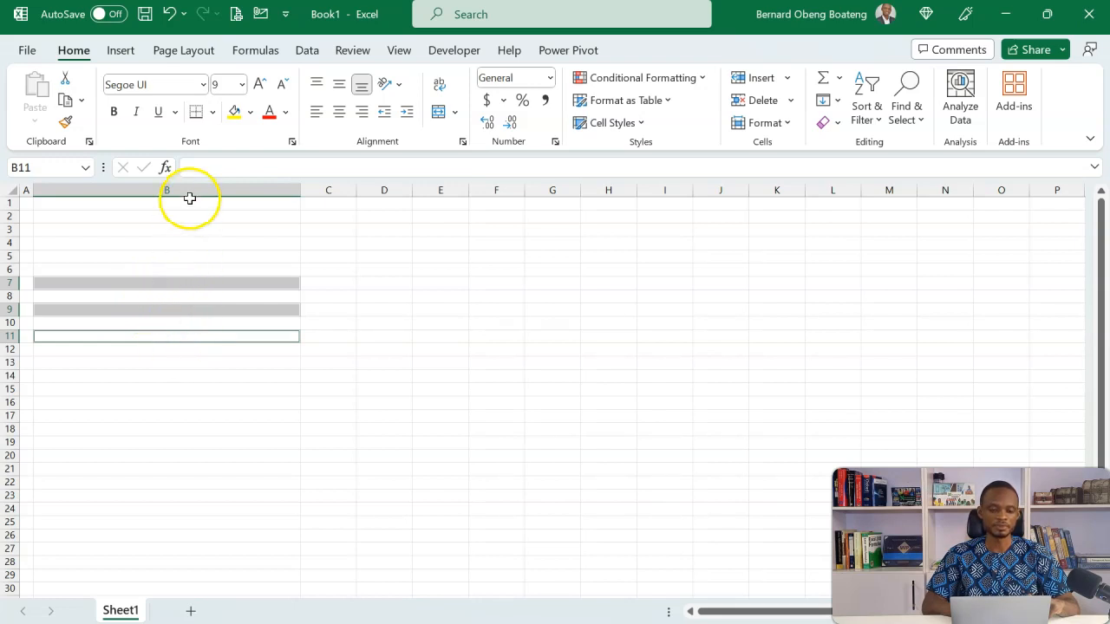
{"action": "left_click", "coordinate": [224, 84]}
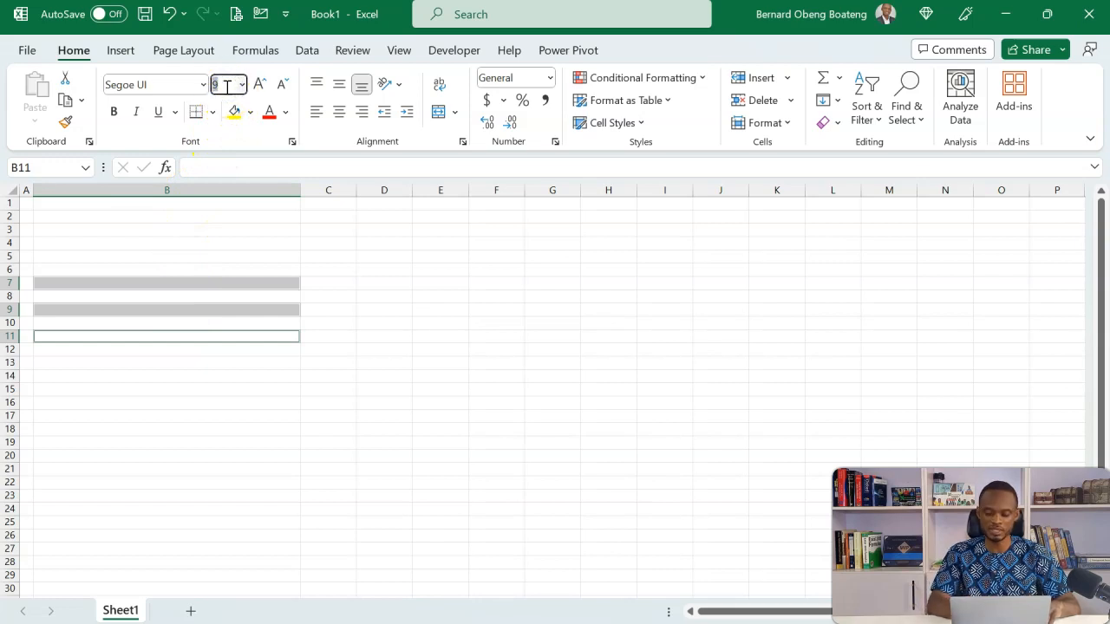
{"action": "key", "text": "Return"}
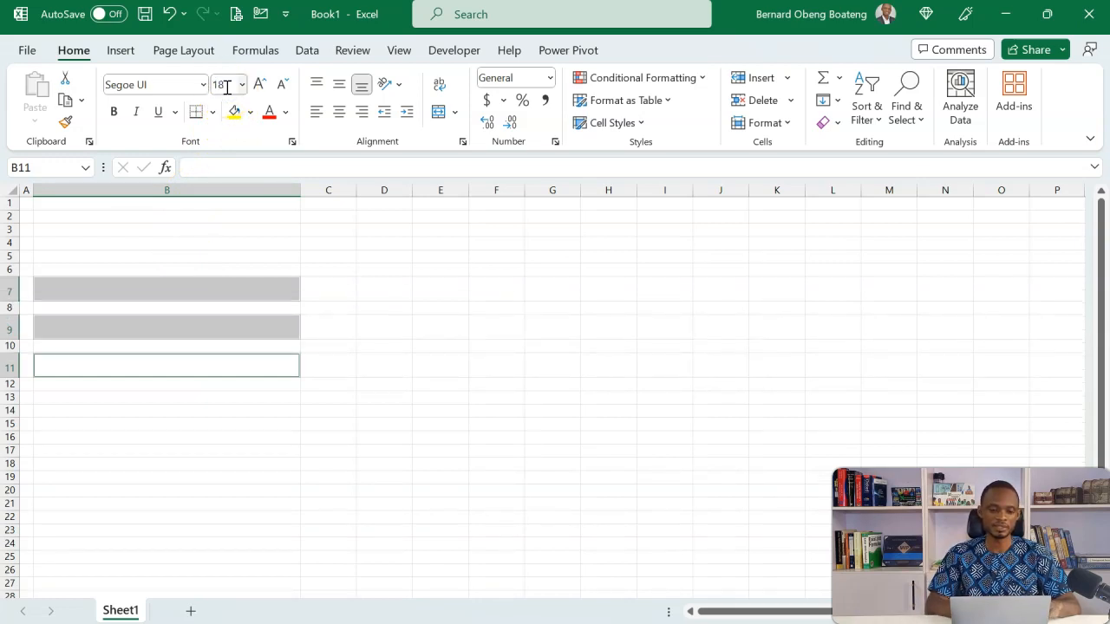
Enter the current date, 7/7/2023, in cell B7 and format it in day-month-year style as 7-Jul-23
{"action": "left_click", "coordinate": [178, 293]}
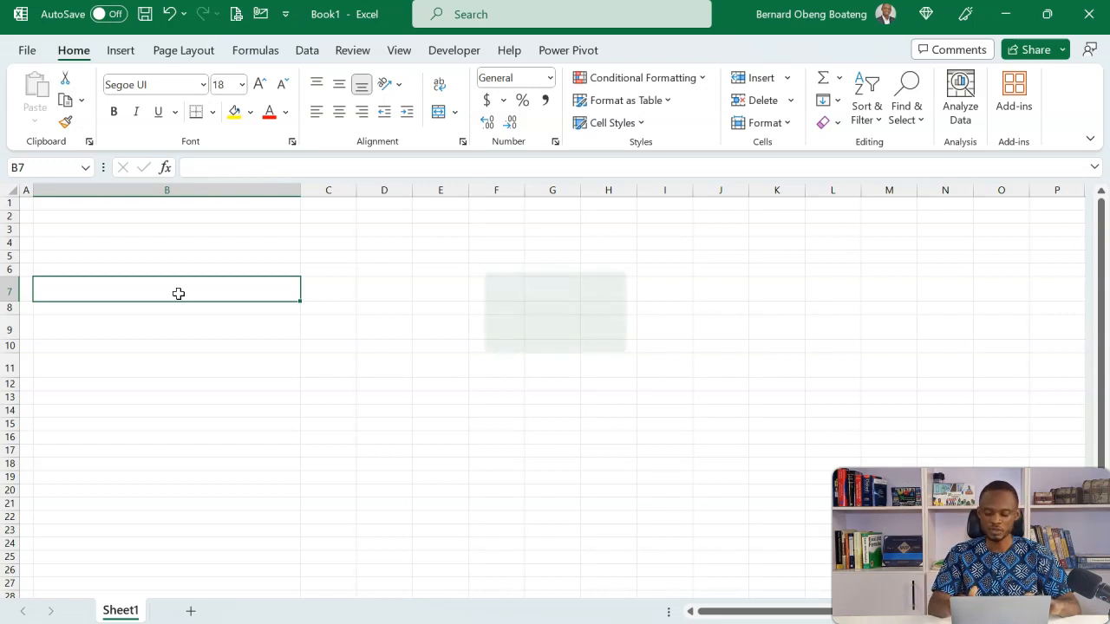
{"action": "key", "text": "ctrl+semicolon"}
{"action": "key", "text": "Return"}
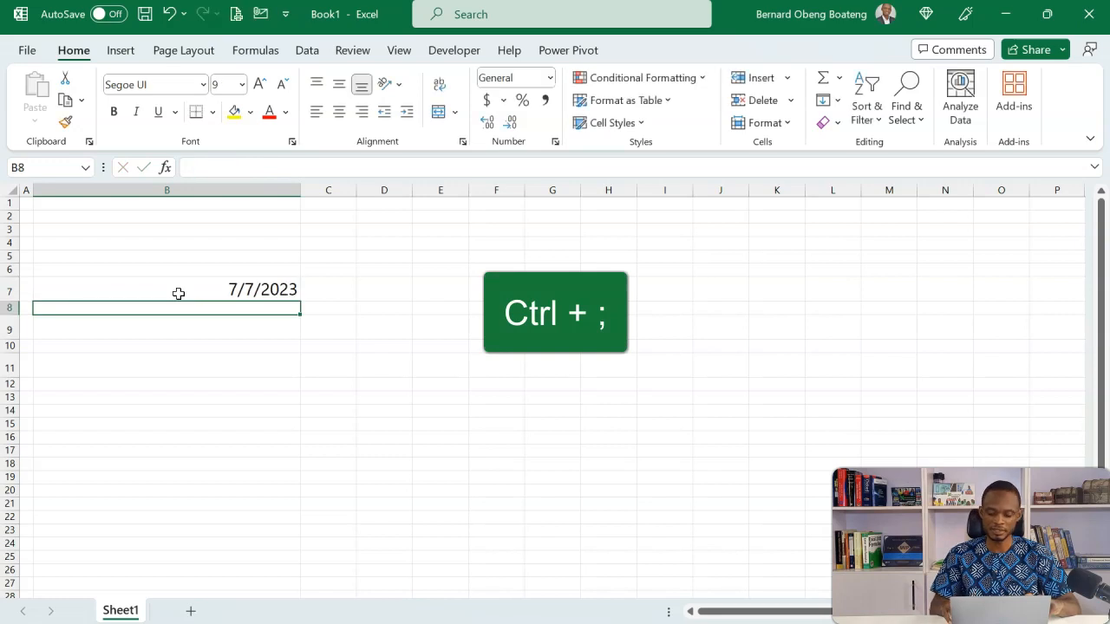
{"action": "left_click", "coordinate": [179, 294]}
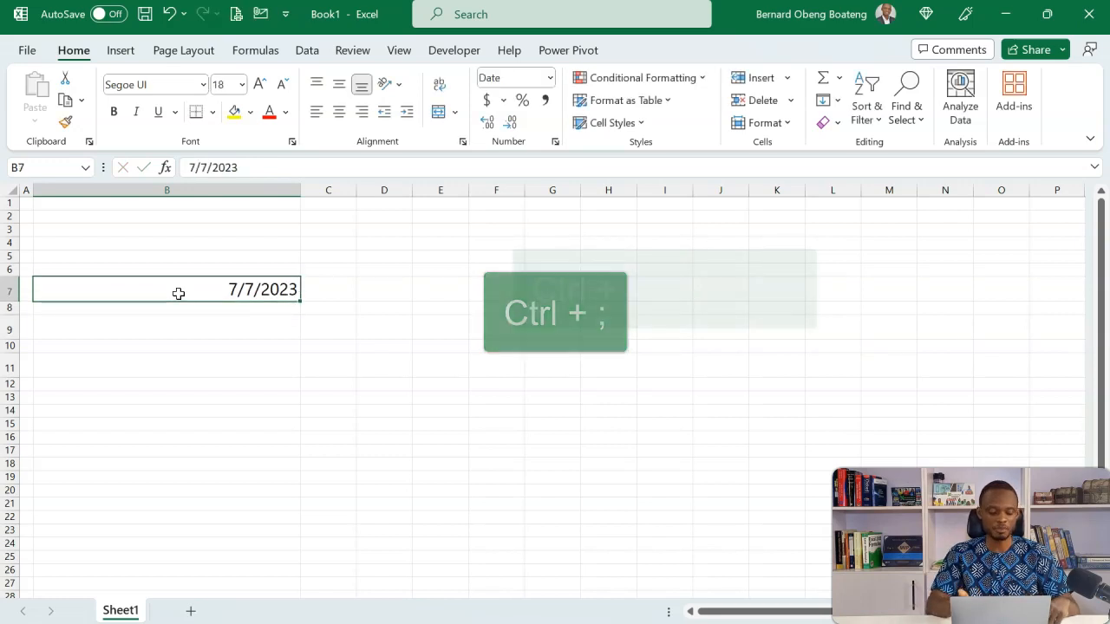
{"action": "key", "text": "ctrl+shift+3"}
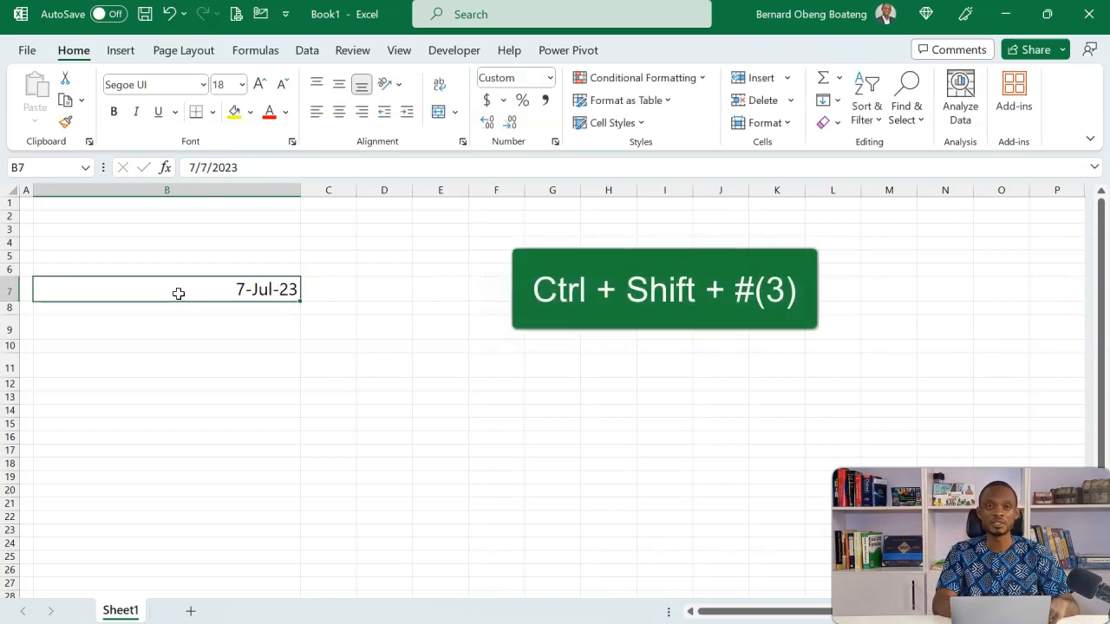
Enter "Finex Skills Hub" in cell B9 and "Financial Model 2020 - 2027" in cell B11
{"action": "left_click", "coordinate": [179, 331]}
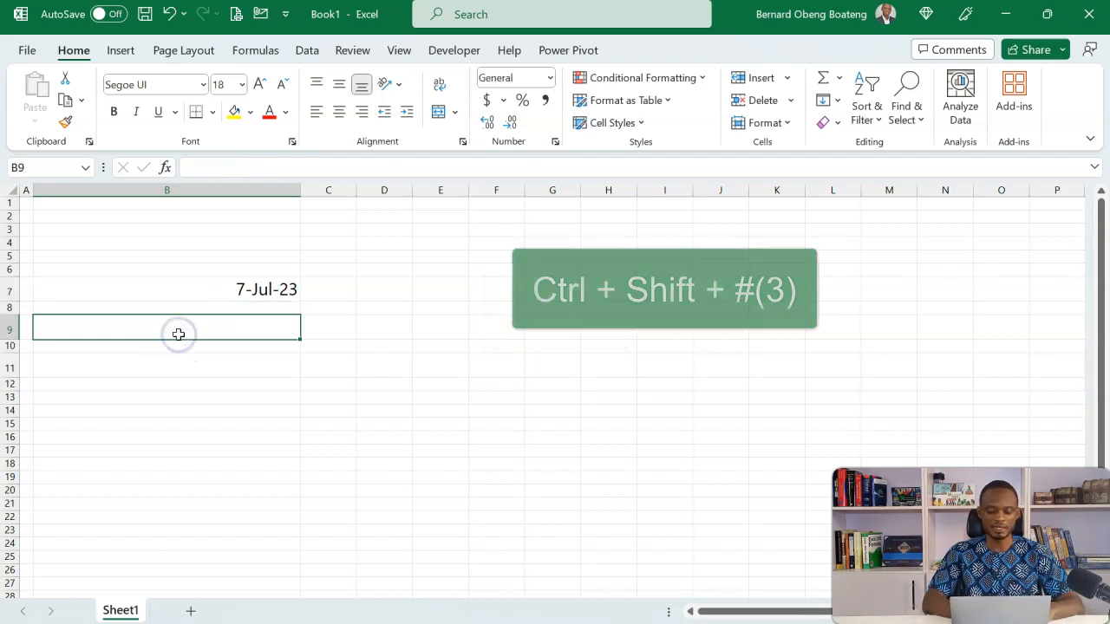
{"action": "type", "text": "Fine"}
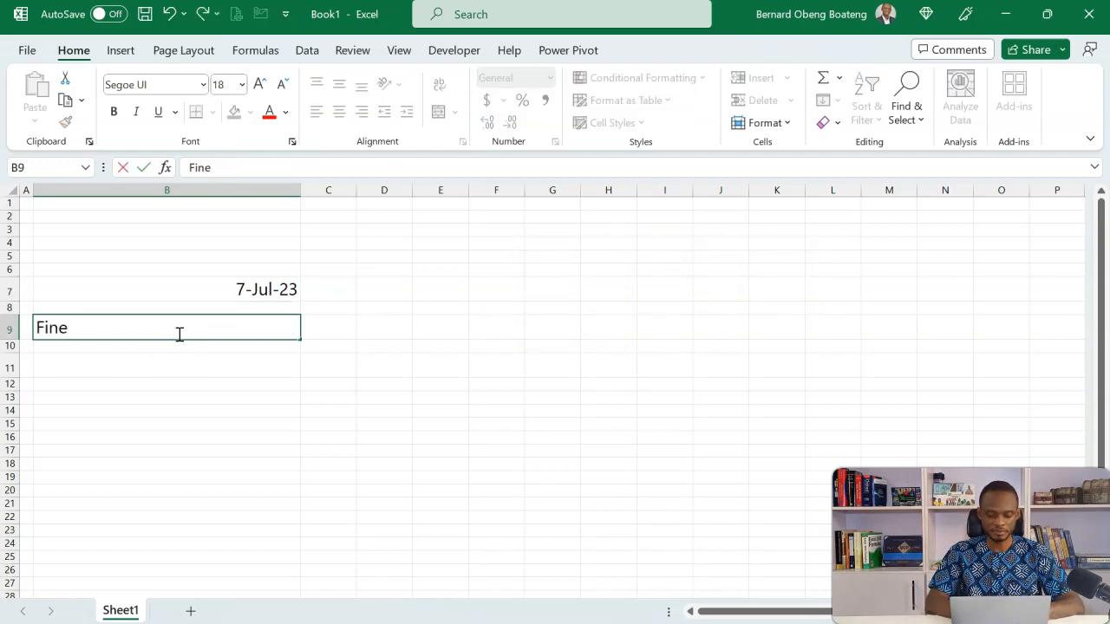
{"action": "type", "text": "x Skills Hub"}
{"action": "key", "text": "Return"}
{"action": "key", "text": "Return"}
{"action": "type", "text": "Financial Model 2020 - 202"}
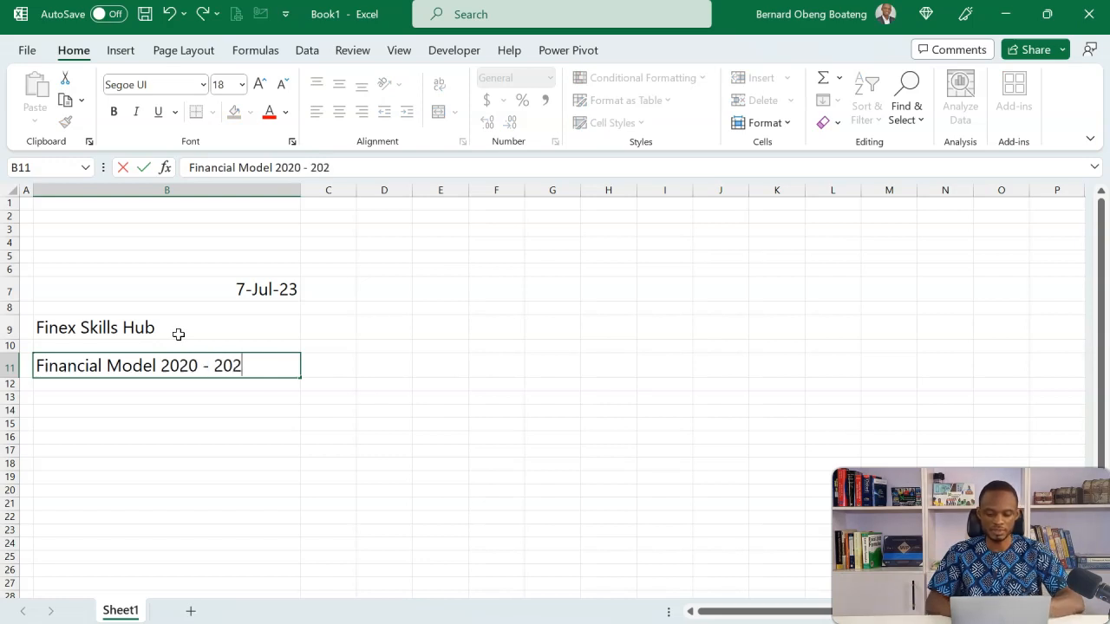
{"action": "type", "text": "7"}
{"action": "key", "text": "Return"}
Left-align the cover text in cells B7 through B11
{"action": "key", "text": "Up"}
{"action": "key", "text": "Up"}
{"action": "key", "text": "Up"}
{"action": "key", "text": "Up"}
{"action": "key", "text": "Up"}
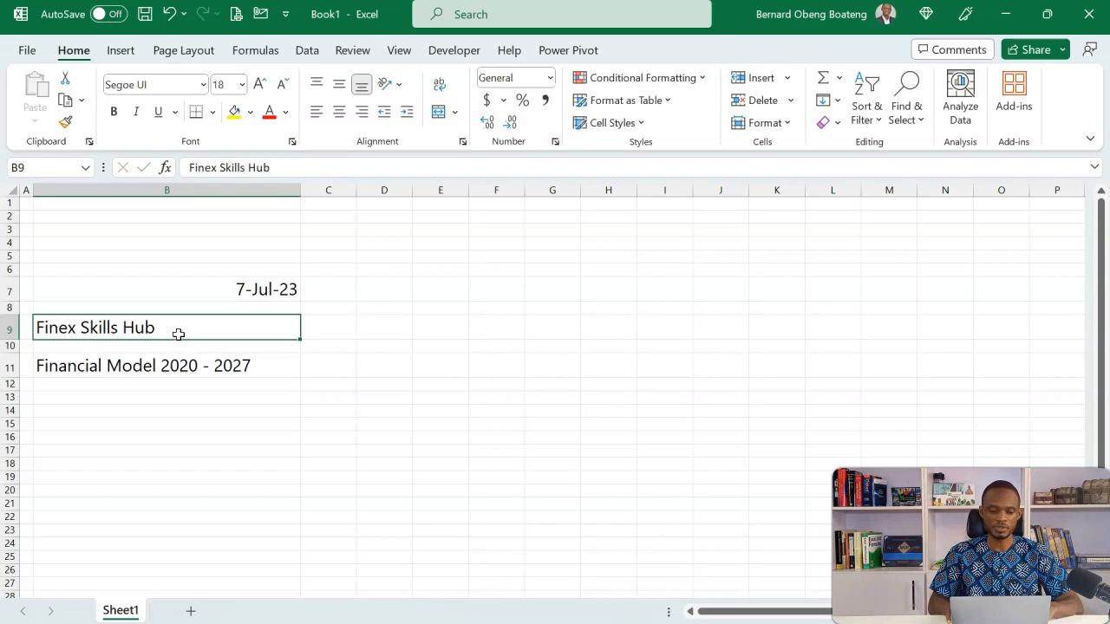
{"action": "key", "text": "shift+Down"}
{"action": "key", "text": "shift+Down"}
{"action": "key", "text": "shift+Down"}
{"action": "key", "text": "shift+Down"}
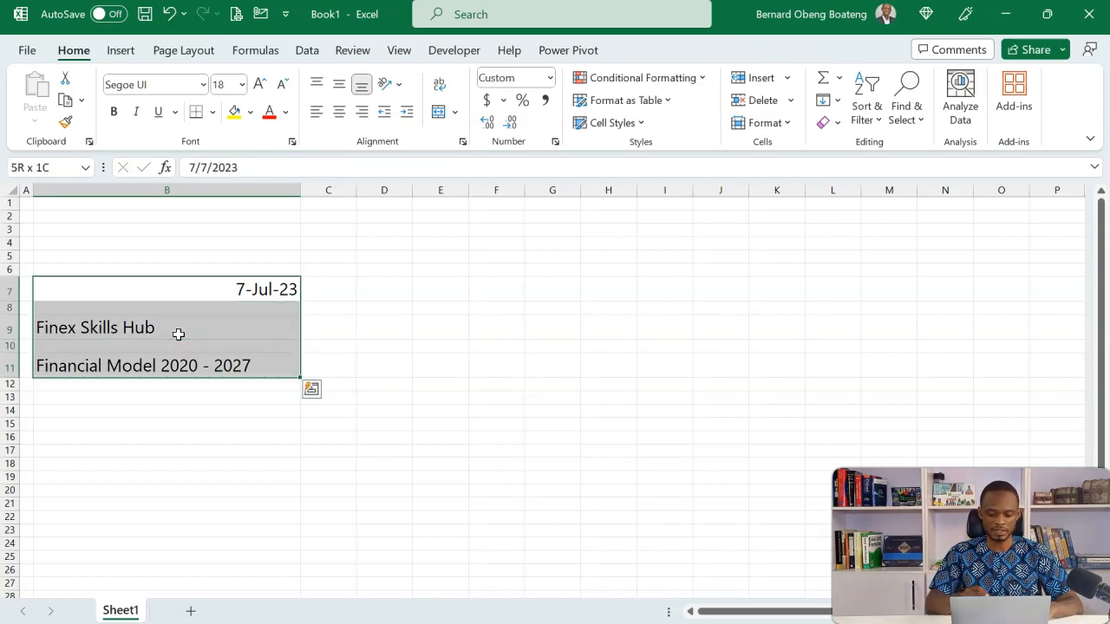
{"action": "key", "text": "alt"}
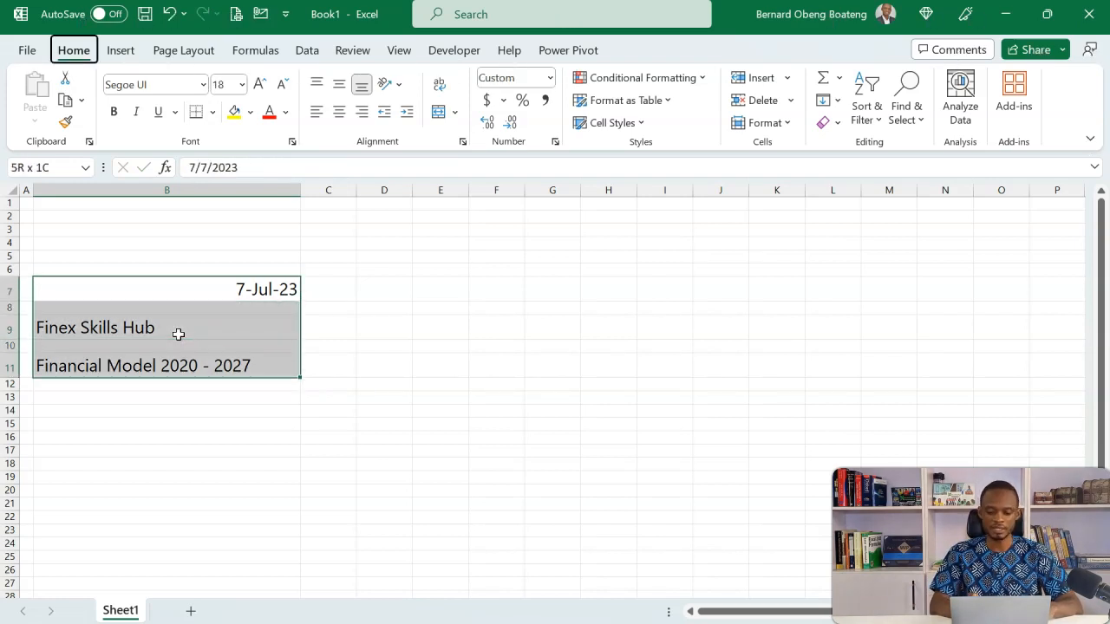
{"action": "key", "text": "h"}
{"action": "key", "text": "a"}
{"action": "key", "text": "l"}
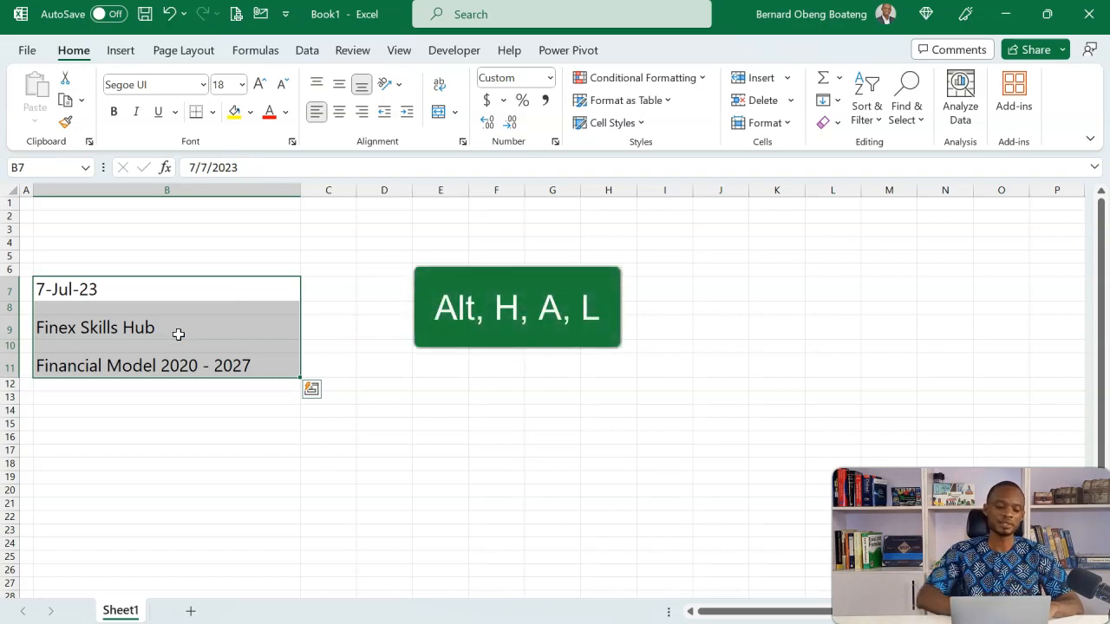
Make the company name in cell B9 bold
{"action": "left_click", "coordinate": [196, 329]}
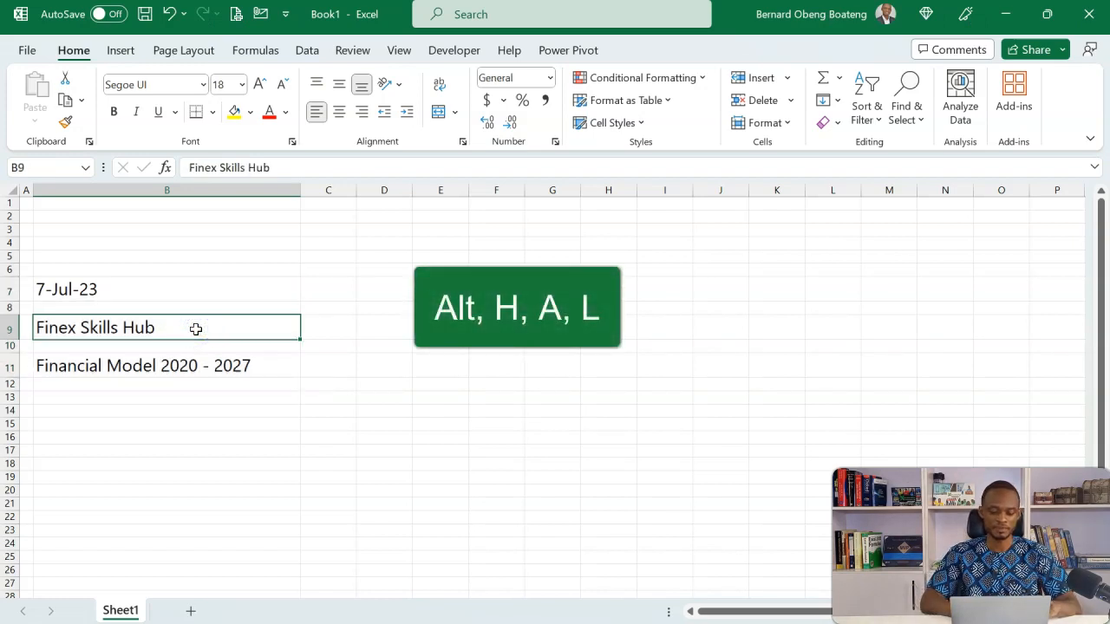
{"action": "key", "text": "ctrl+b"}
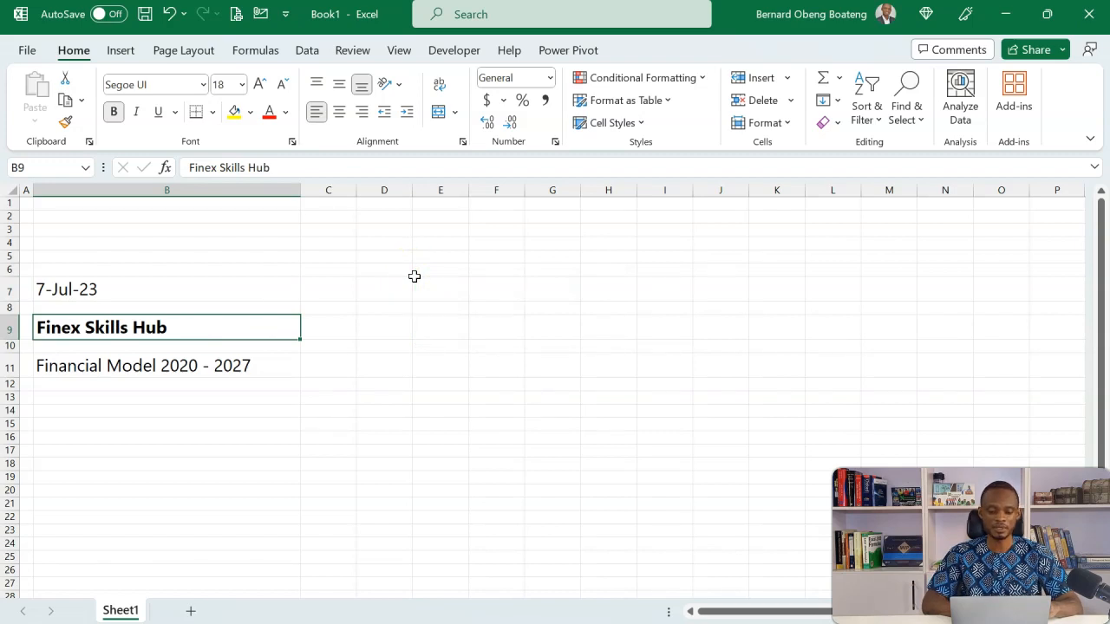
{"action": "left_click", "coordinate": [414, 274]}
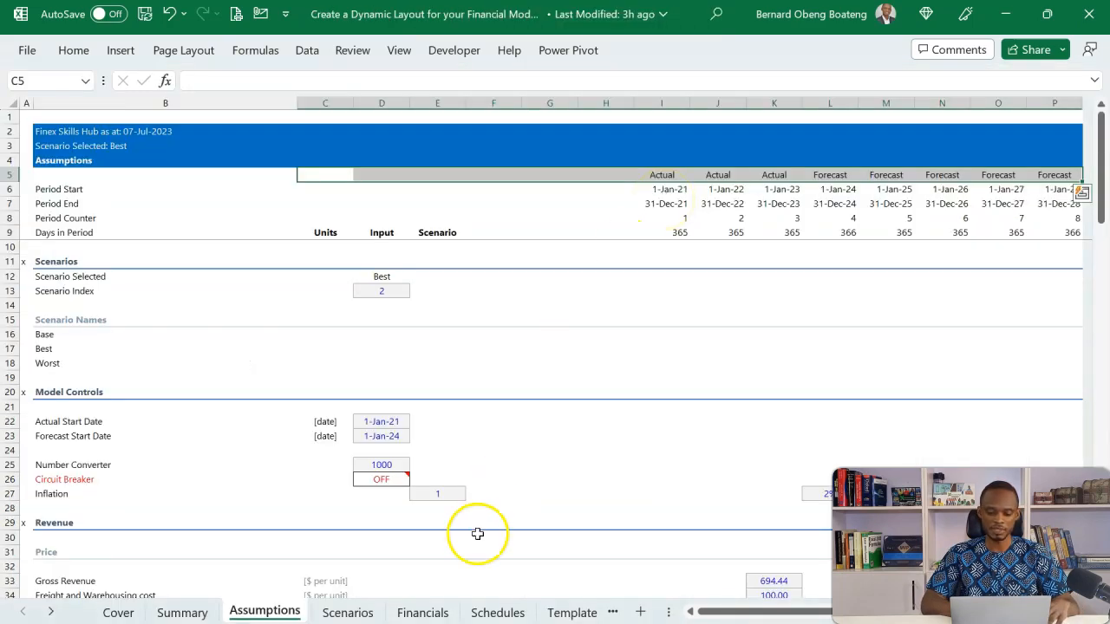
Examine the number formatting of columns I through P on the reference model's Financials sheet, and return to the new workbook
{"action": "left_click", "coordinate": [433, 612]}
{"action": "left_click_drag", "start_coordinate": [669, 291], "coordinate": [1079, 436]}
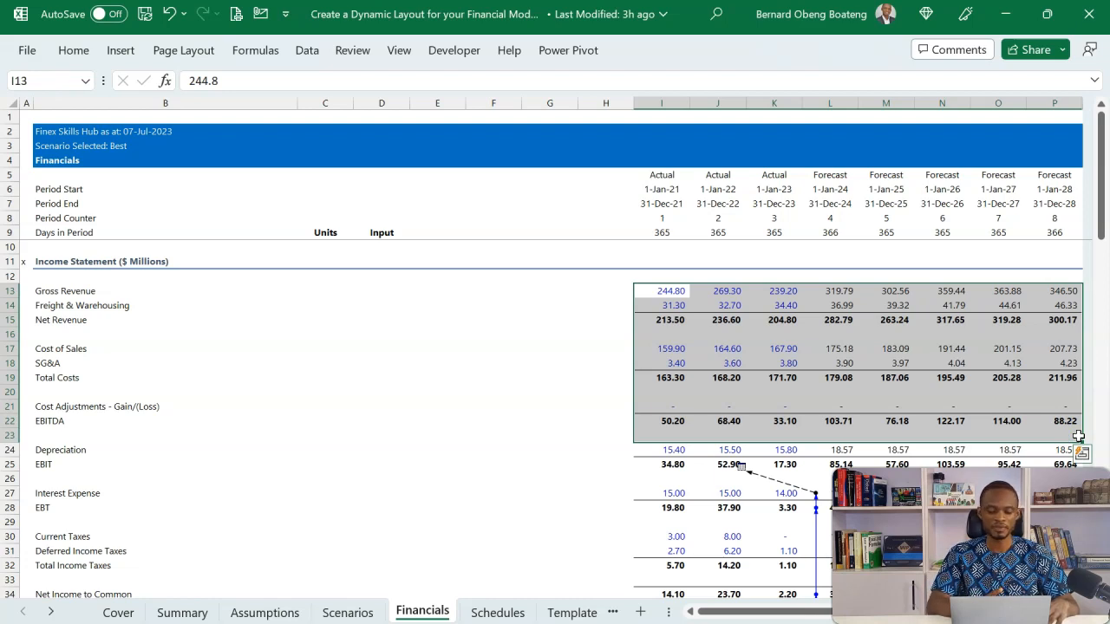
{"action": "key", "text": "alt+Tab"}
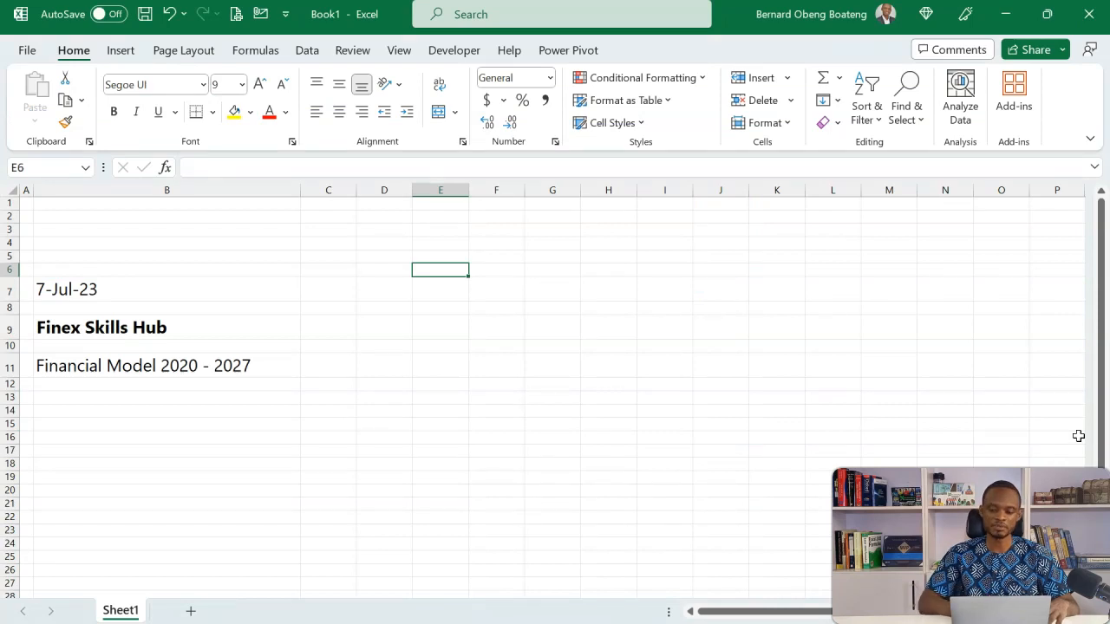
Apply the Comma Style number format to columns I through P
{"action": "left_click", "coordinate": [674, 192]}
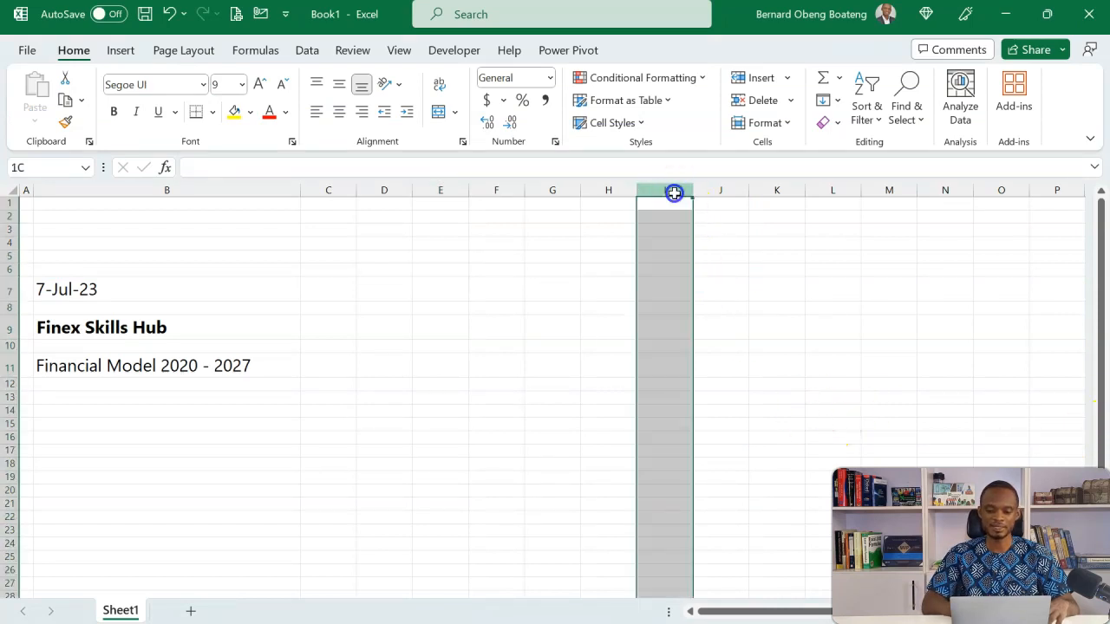
{"action": "left_click_drag", "start_coordinate": [674, 192], "coordinate": [1089, 189]}
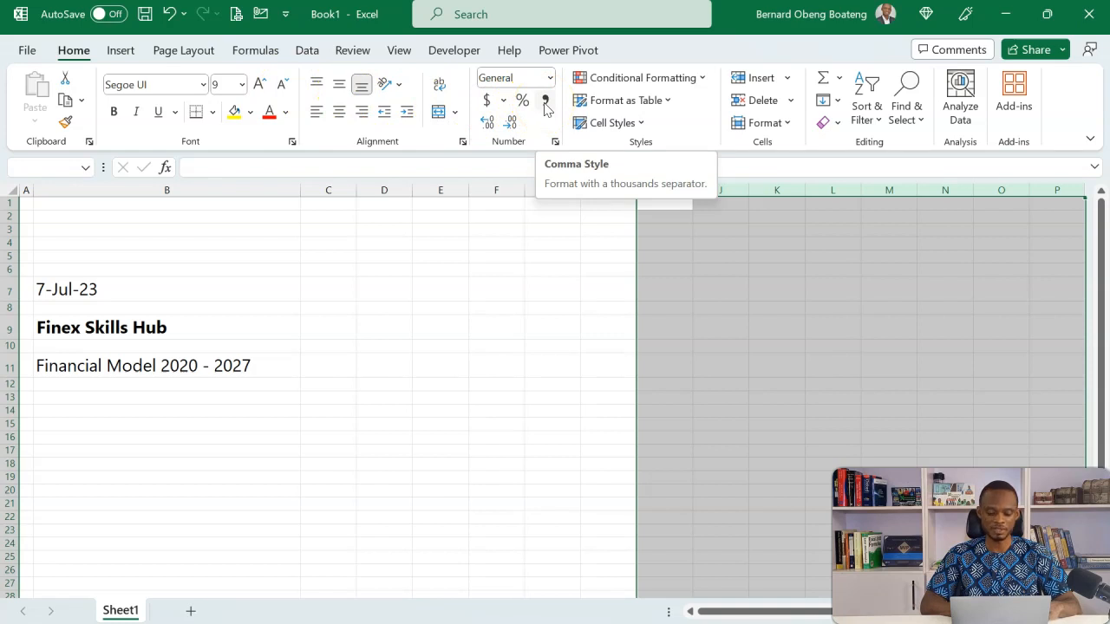
{"action": "key", "text": "alt+h"}
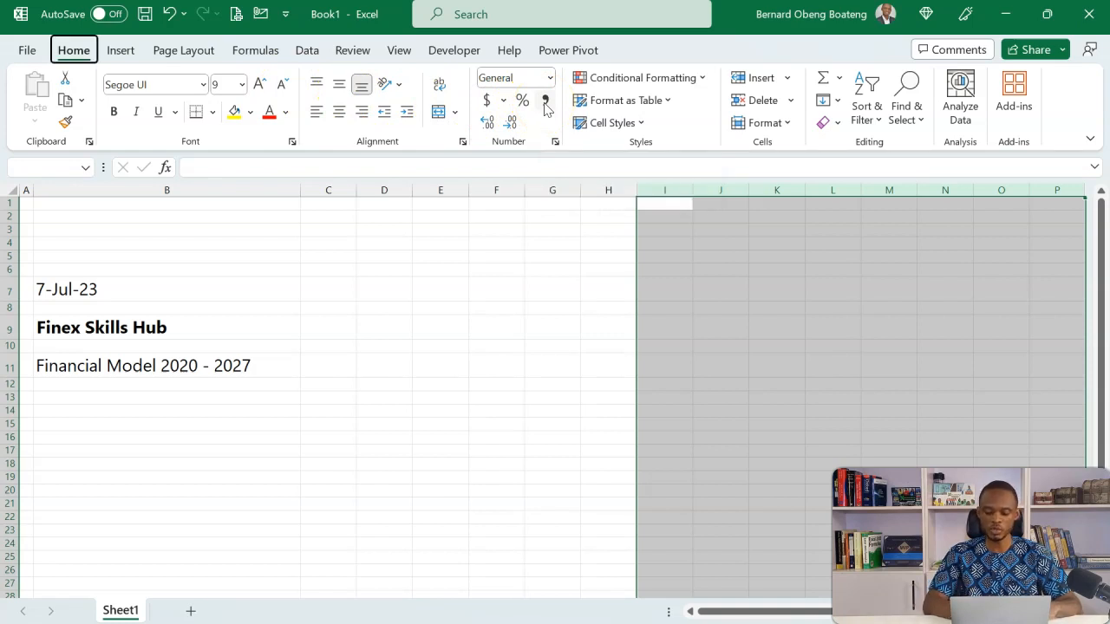
{"action": "key", "text": "k"}
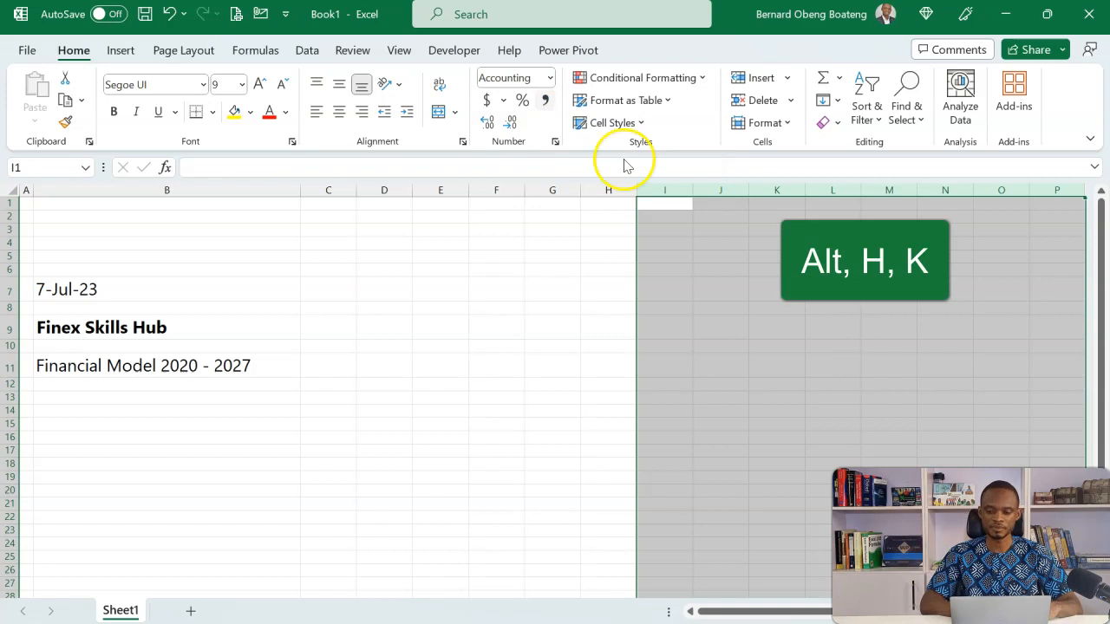
Enter the test number 44545 in cell J5 to check the number format
{"action": "left_click", "coordinate": [701, 292]}
{"action": "left_click", "coordinate": [694, 344]}
{"action": "left_click", "coordinate": [711, 256]}
{"action": "type", "text": "44545"}
{"action": "key", "text": "Return"}
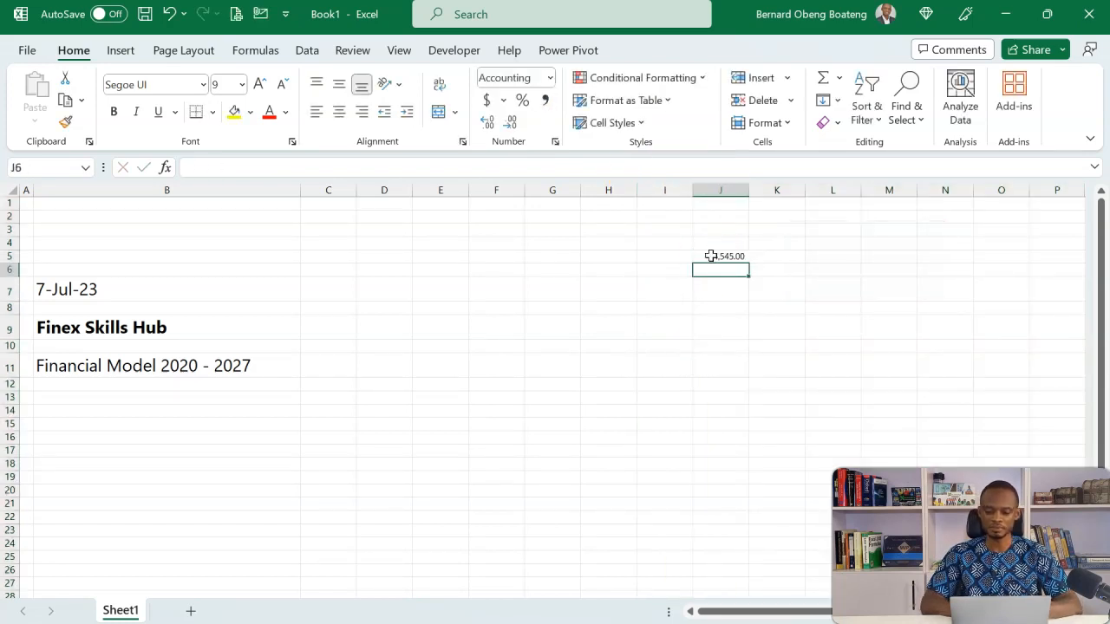
Reduce the number format of columns I through P to one decimal place
{"action": "left_click", "coordinate": [668, 192]}
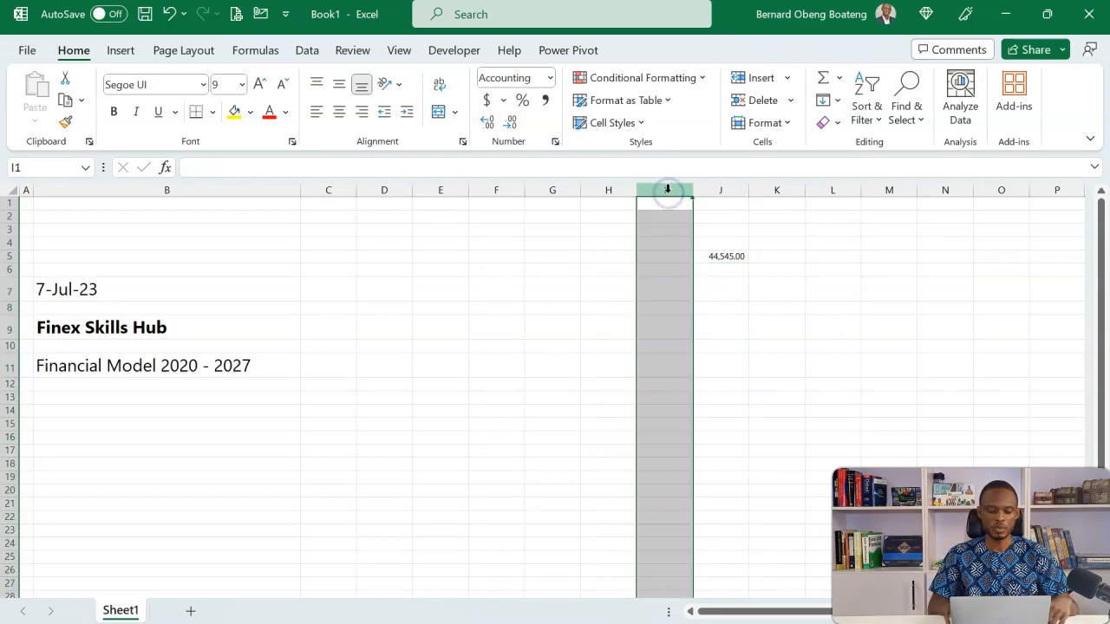
{"action": "key", "text": "ctrl+shift+Right"}
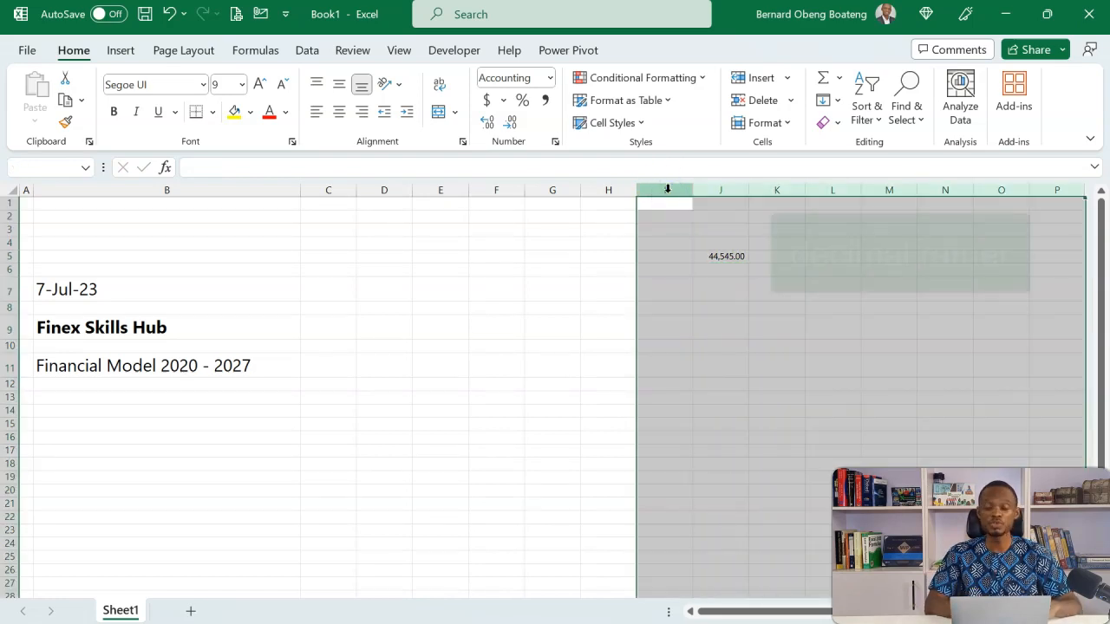
{"action": "key", "text": "alt"}
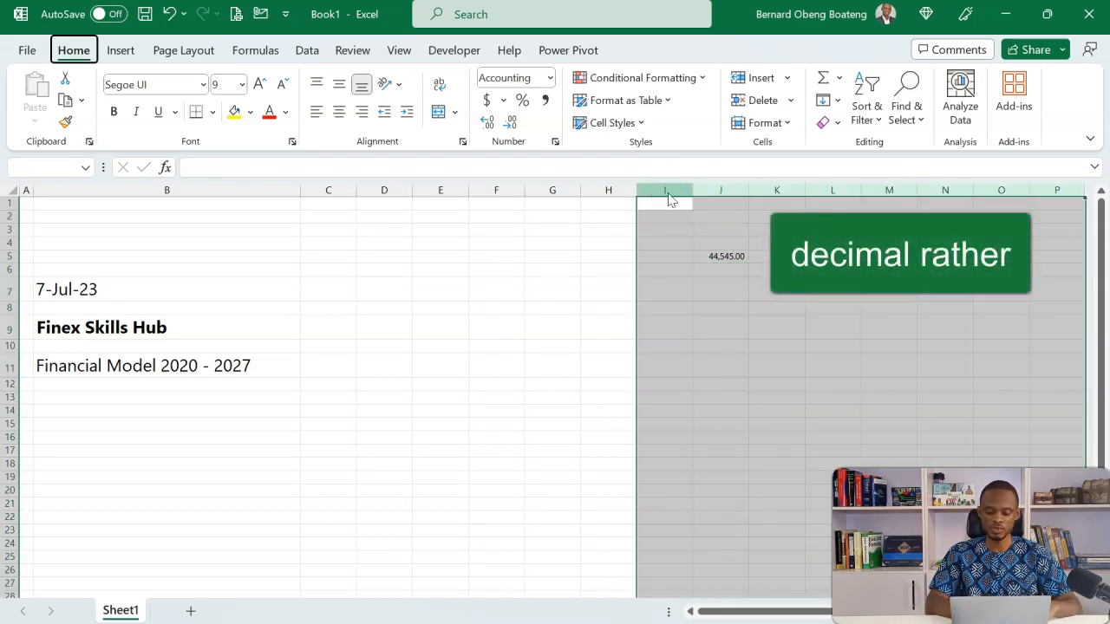
{"action": "key", "text": "h"}
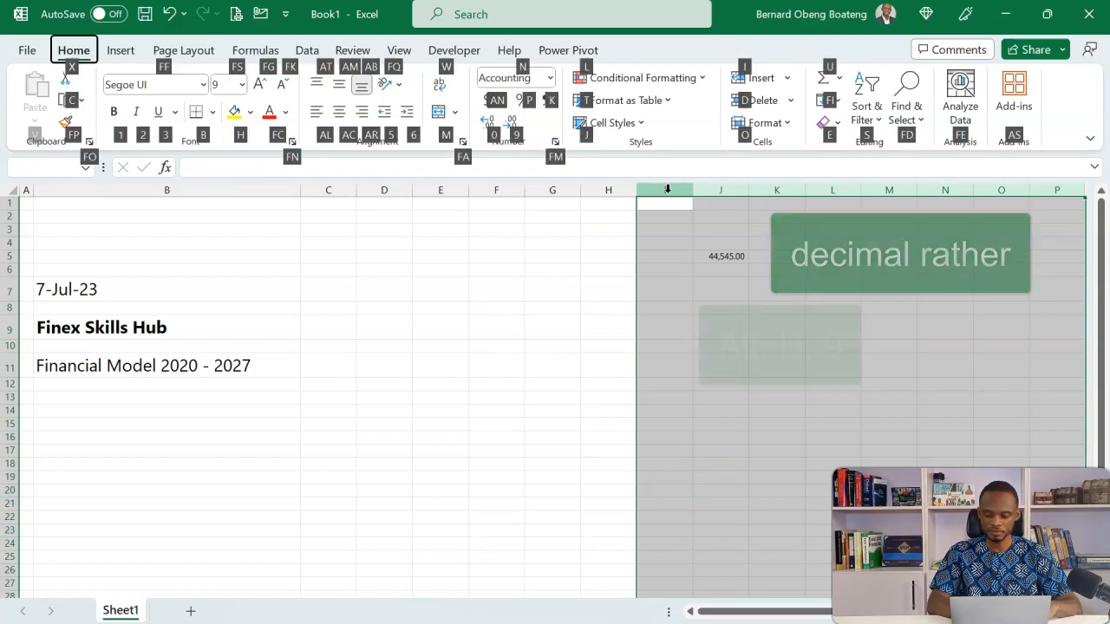
{"action": "key", "text": "9"}
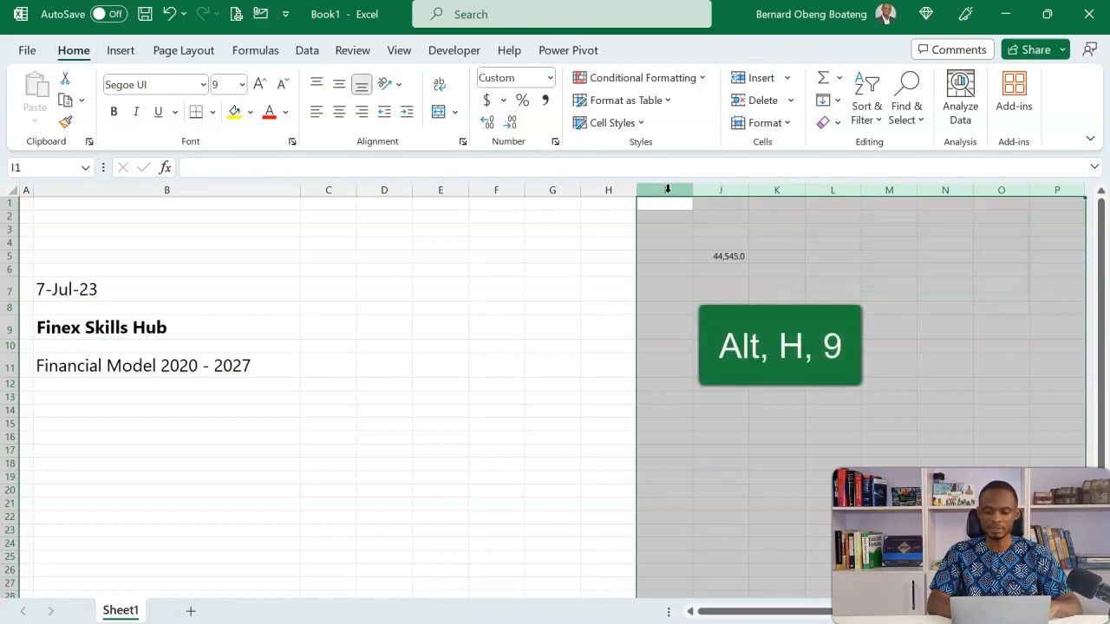
Clear the test number from cell J5
{"action": "left_click", "coordinate": [737, 255]}
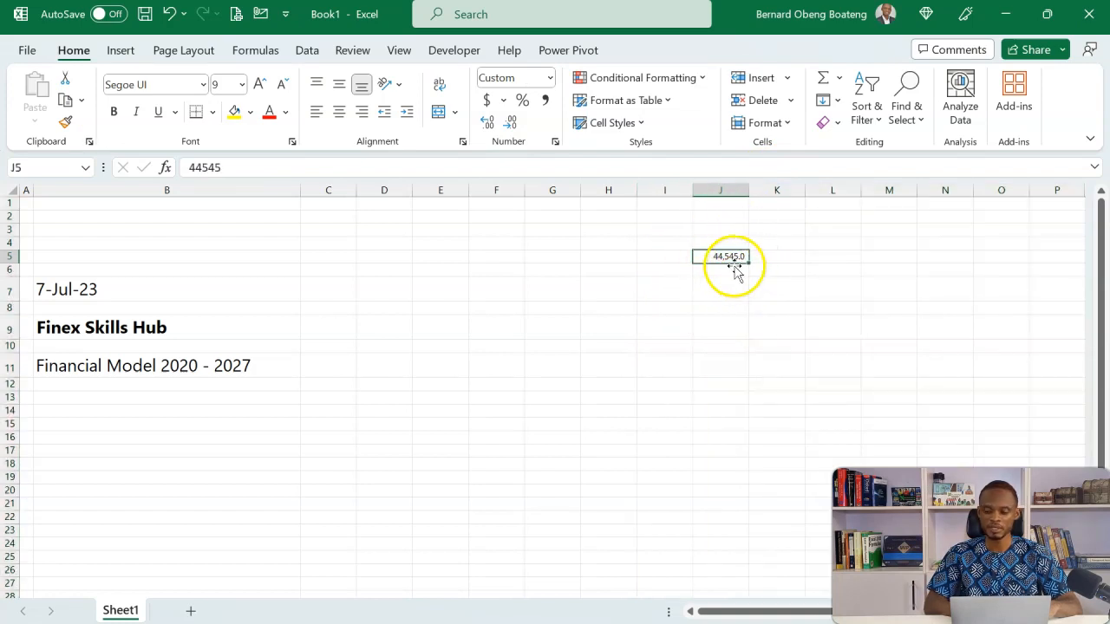
{"action": "key", "text": "Delete"}
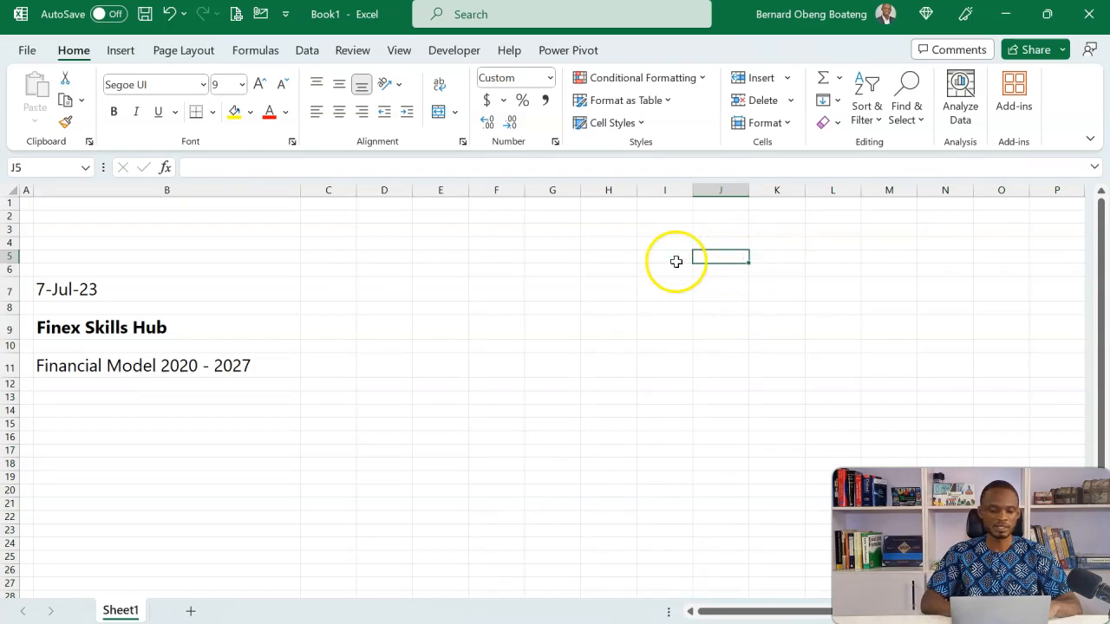
{"action": "left_click", "coordinate": [385, 313]}
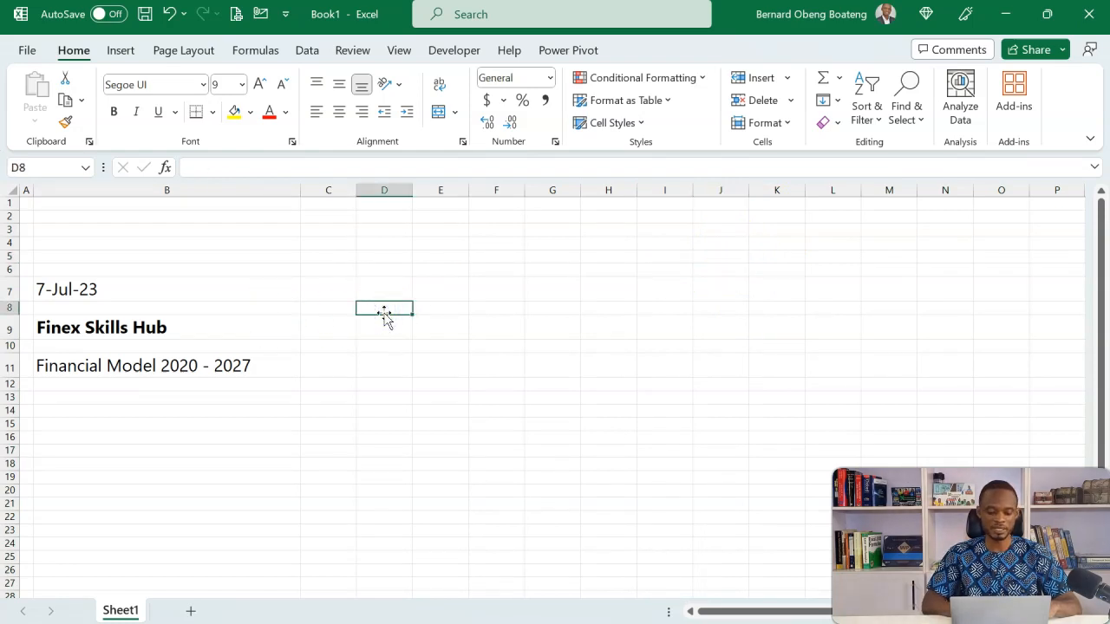
Turn off the gridlines on Sheet1
{"action": "key", "text": "alt"}
{"action": "key", "text": "w"}
{"action": "key", "text": "v"}
{"action": "key", "text": "g"}
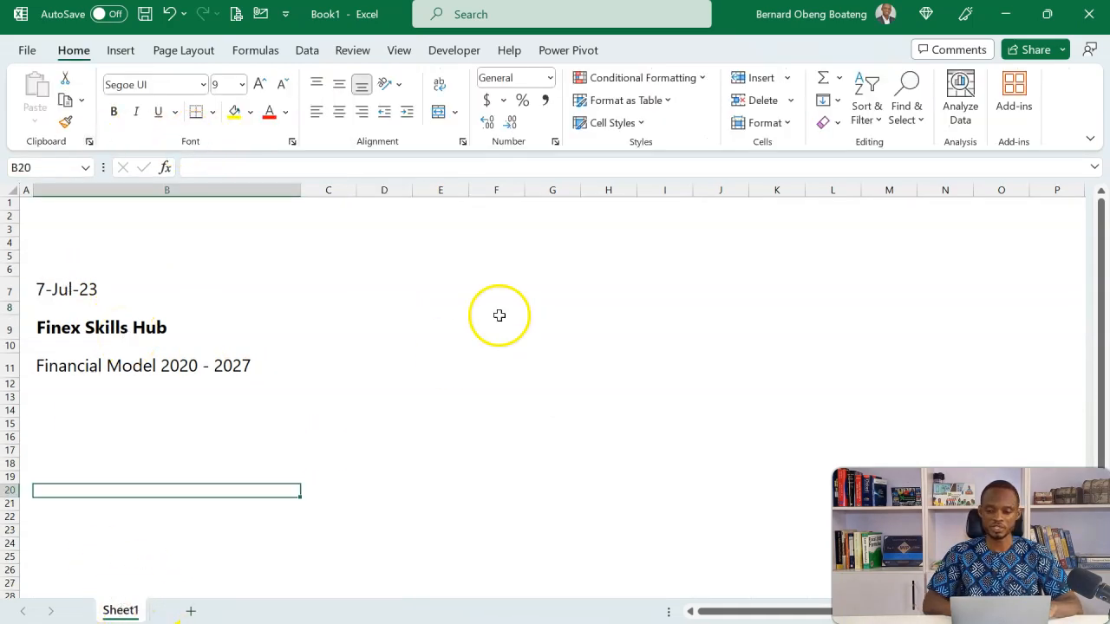
Rename Sheet1 as Cover
{"action": "left_click", "coordinate": [786, 124]}
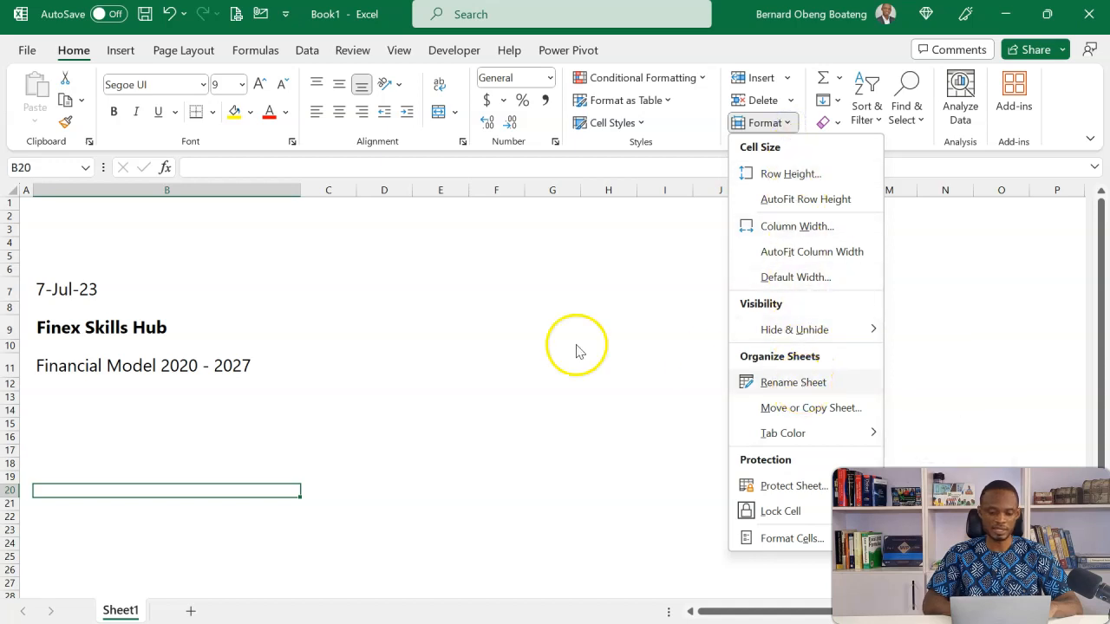
{"action": "left_click", "coordinate": [351, 344]}
{"action": "key", "text": "alt"}
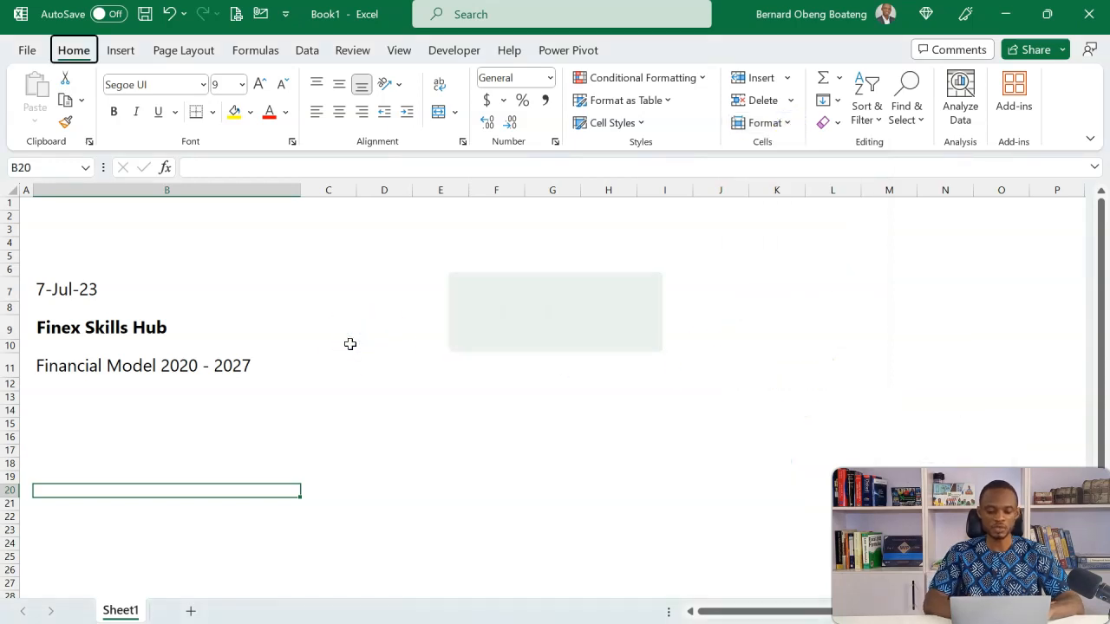
{"action": "key", "text": "h"}
{"action": "key", "text": "o"}
{"action": "key", "text": "r"}
{"action": "type", "text": "Cover"}
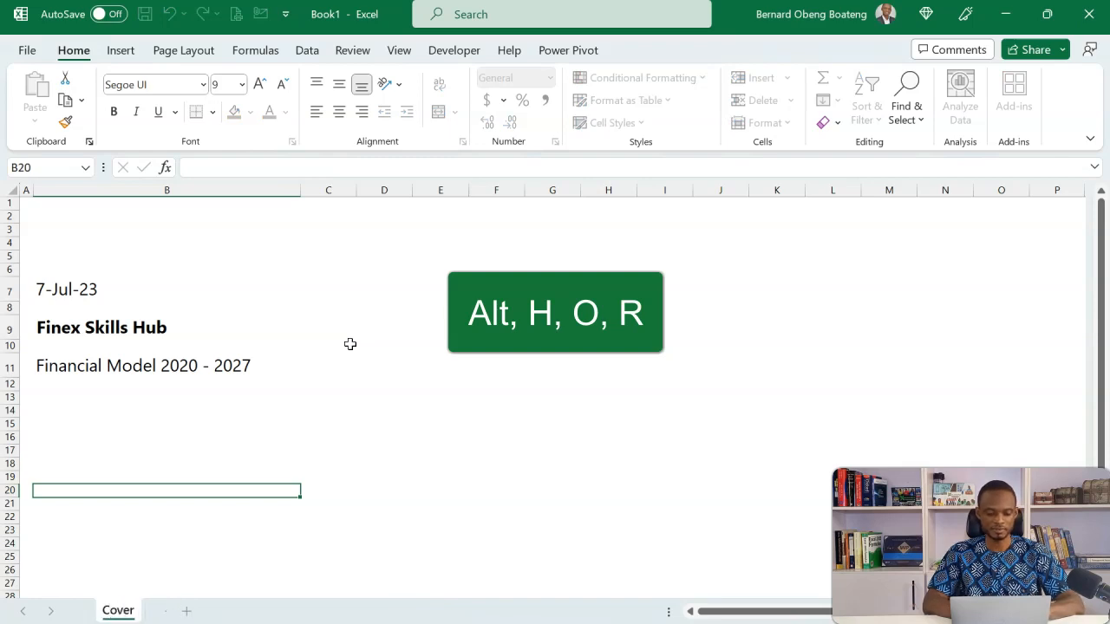
{"action": "key", "text": "Return"}
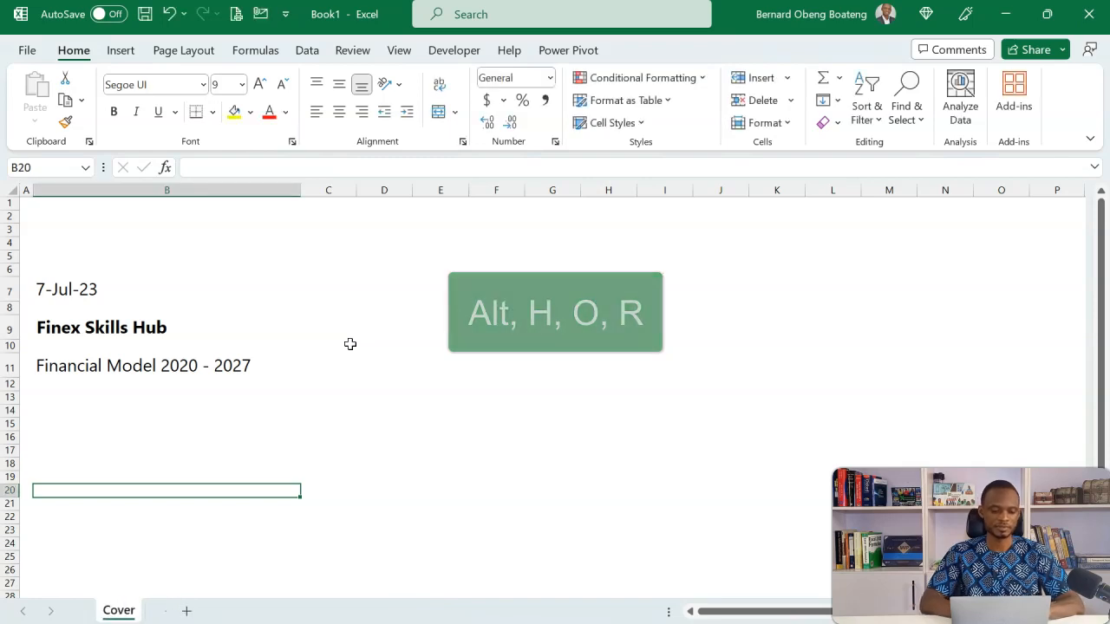
Duplicate the Cover sheet, placing the copy directly after the original
{"action": "left_click", "coordinate": [208, 345]}
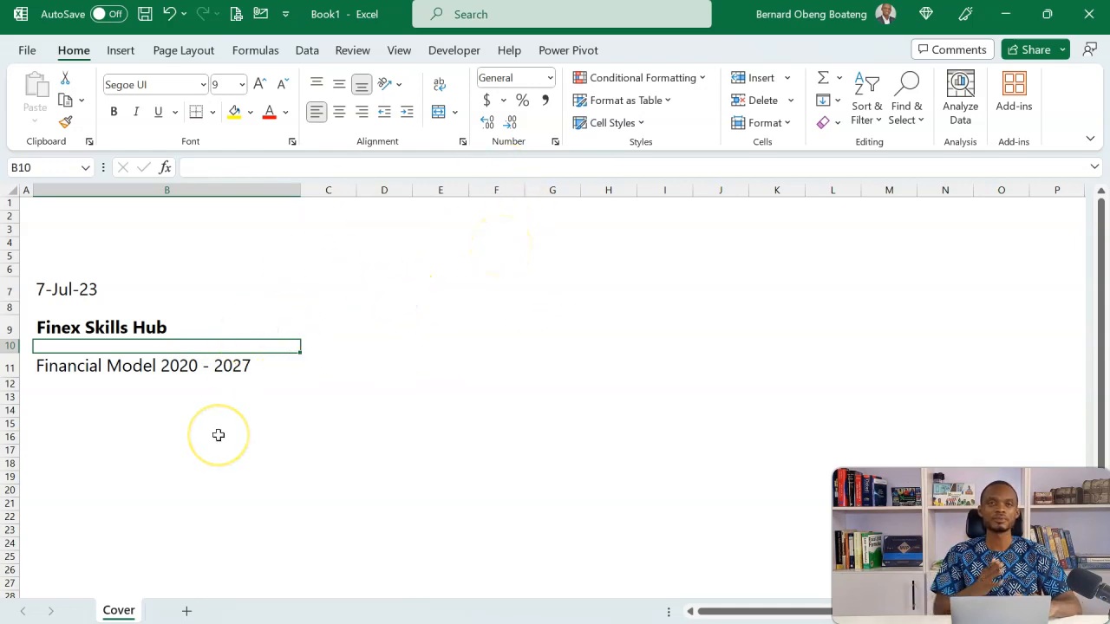
{"action": "left_click", "coordinate": [128, 610]}
{"action": "left_click_drag", "start_coordinate": [127, 611], "coordinate": [178, 612]}
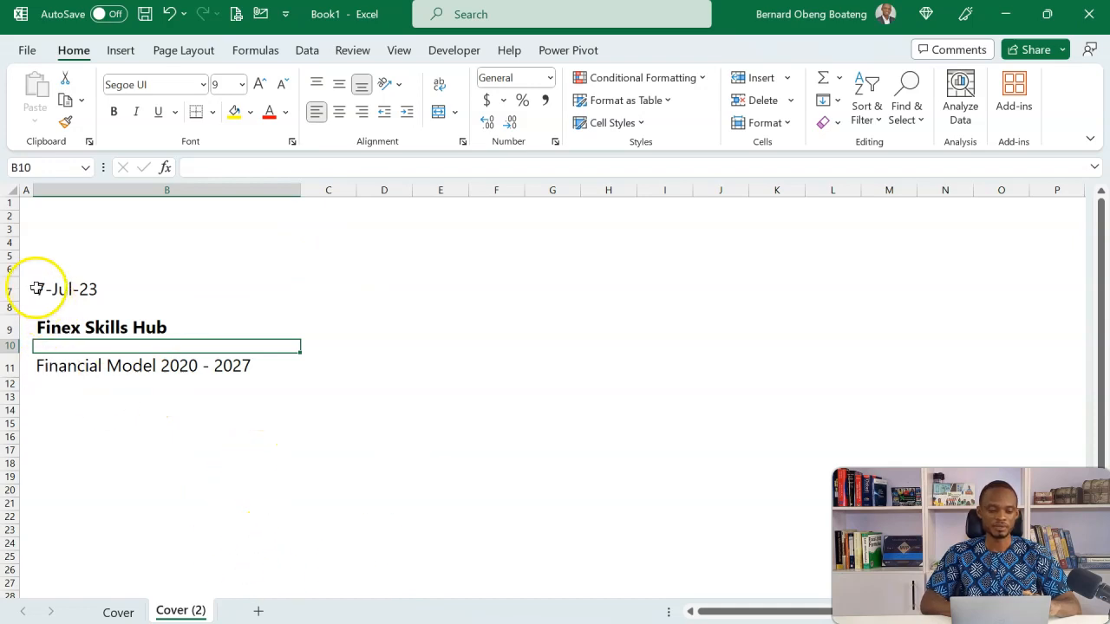
Delete rows 7, 9 and 11, which hold the cover text, from the copied sheet
{"action": "left_click", "coordinate": [9, 289]}
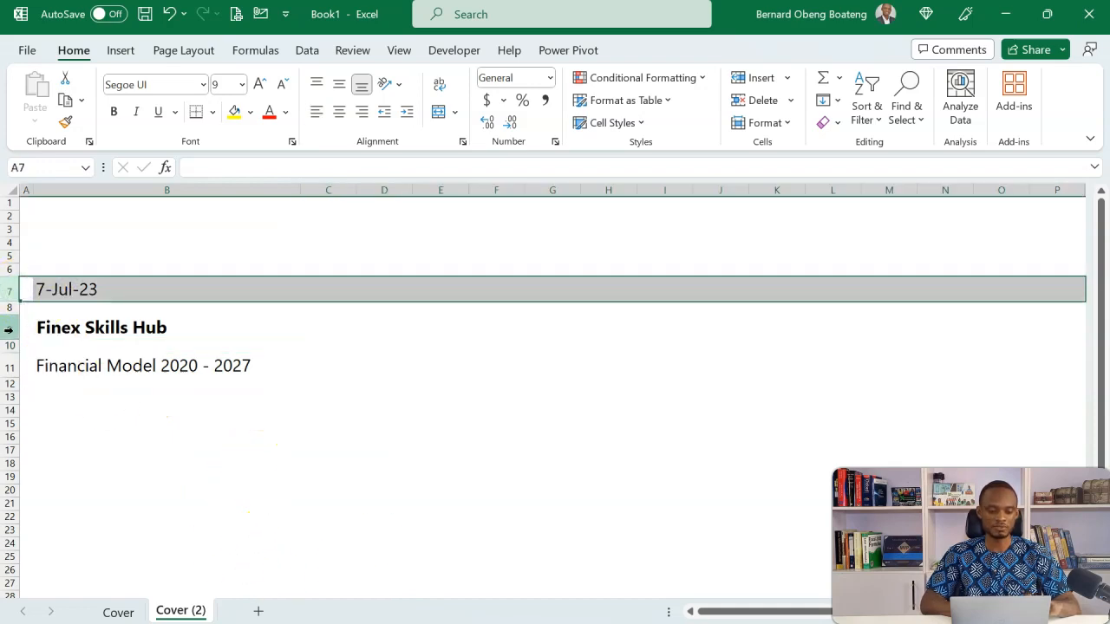
{"action": "left_click", "coordinate": [9, 327], "text": "ctrl"}
{"action": "left_click", "coordinate": [4, 367], "text": "ctrl"}
{"action": "key", "text": "ctrl+minus"}
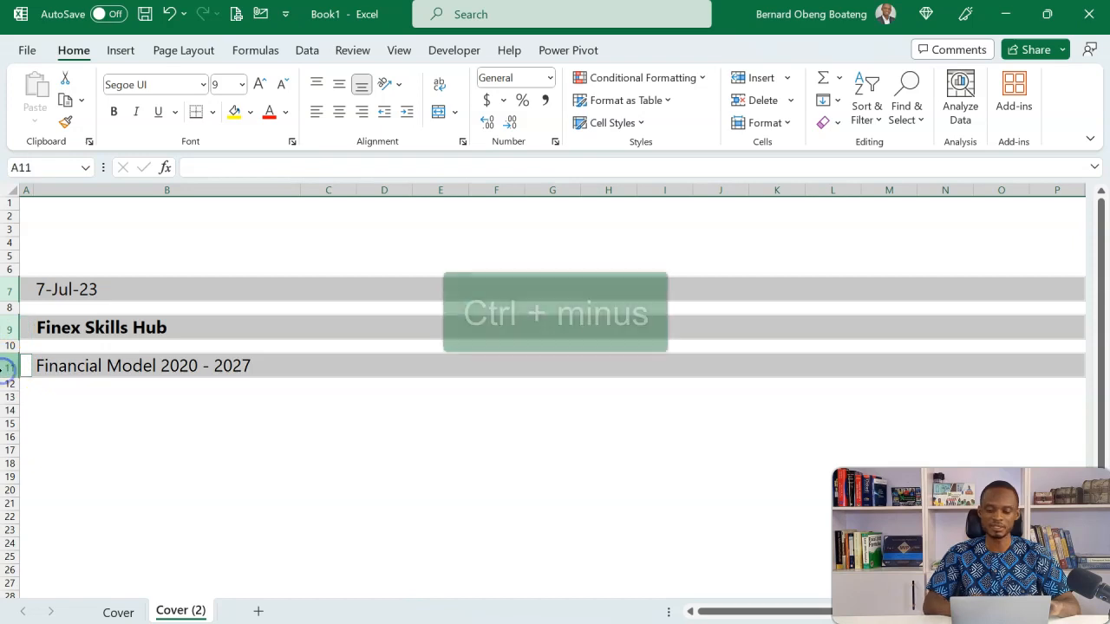
{"action": "left_click", "coordinate": [255, 244]}
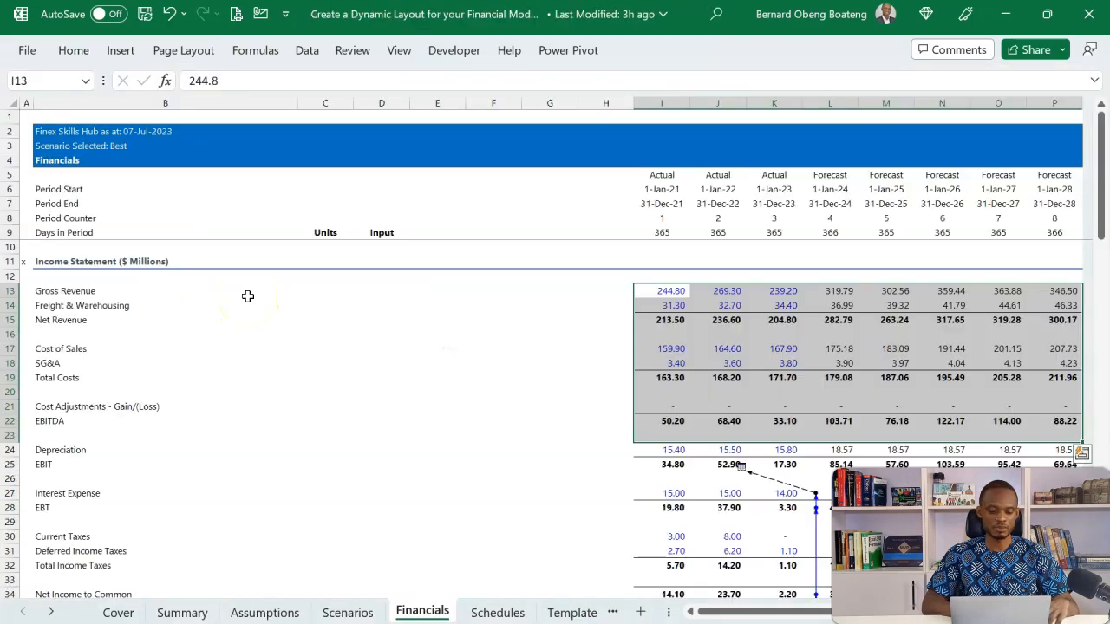
Examine the header formulas in cells B2, B3 and B4 on the Assumptions sheet of the reference model
{"action": "left_click", "coordinate": [260, 612]}
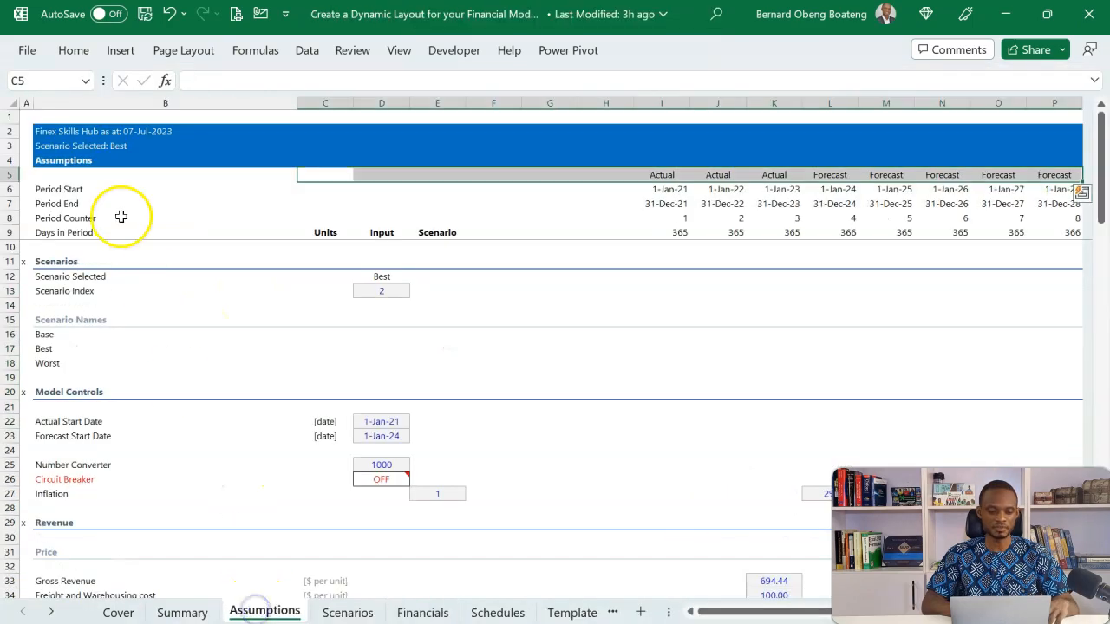
{"action": "left_click", "coordinate": [99, 131]}
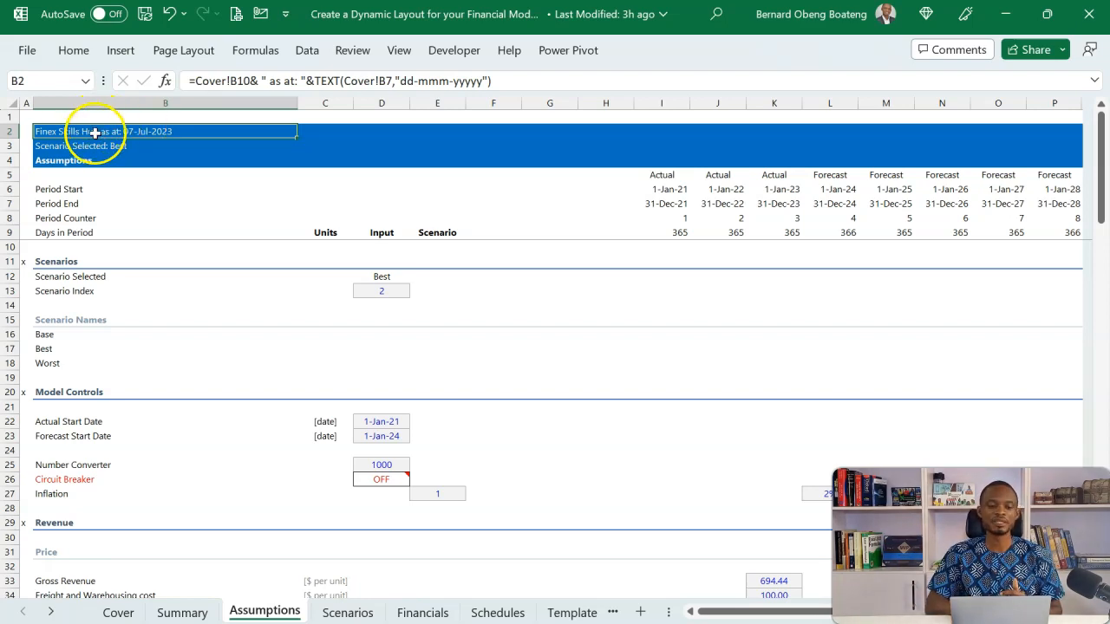
{"action": "left_click", "coordinate": [93, 144]}
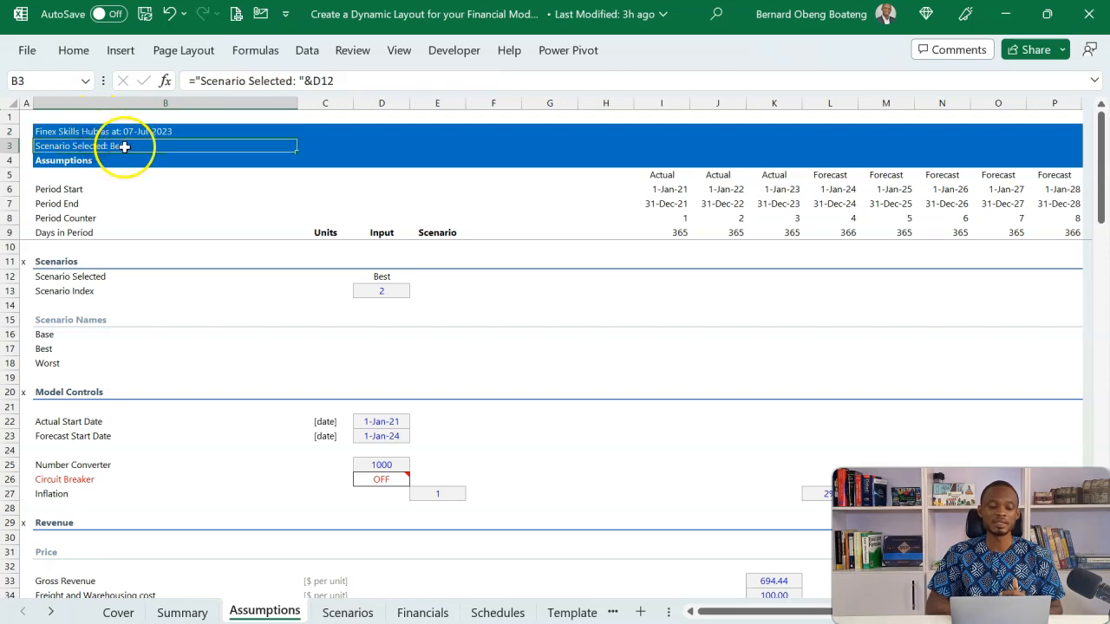
{"action": "left_click", "coordinate": [75, 164]}
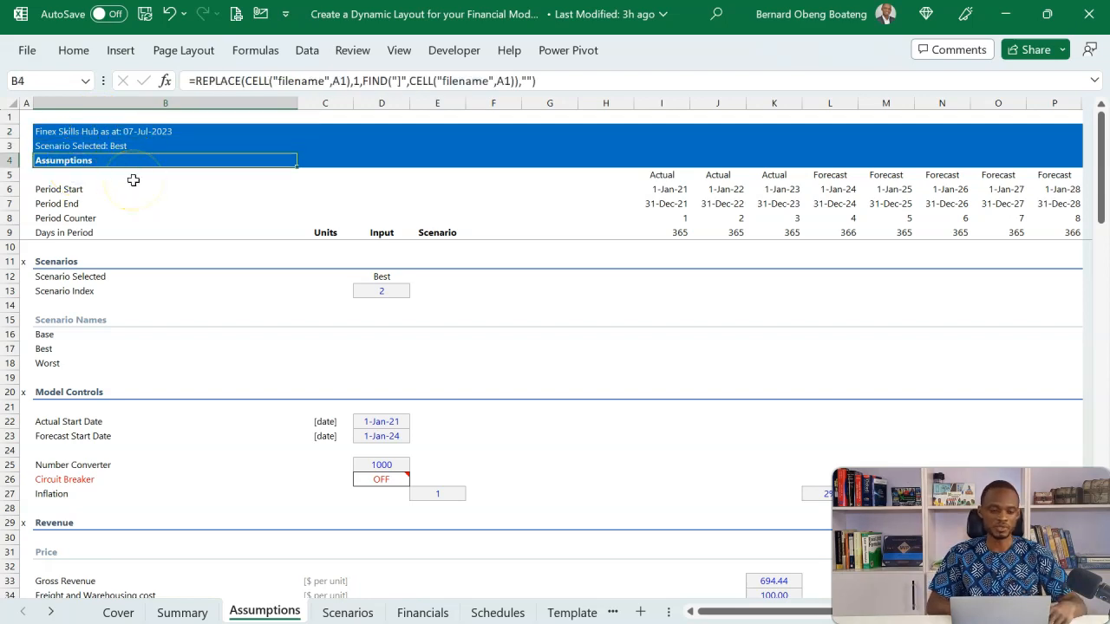
Switch back to the Book1 workbook and fill the header band B2:P4 on the copied sheet with blue
{"action": "key", "text": "alt+Tab"}
{"action": "left_click", "coordinate": [96, 215]}
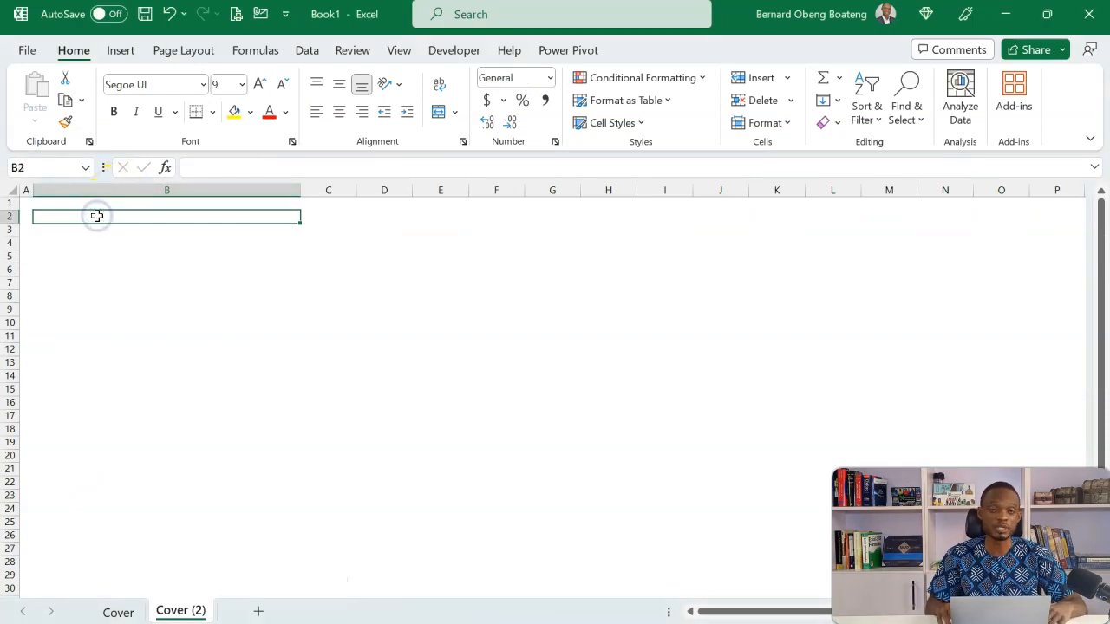
{"action": "key", "text": "shift+Down"}
{"action": "key", "text": "shift+Down"}
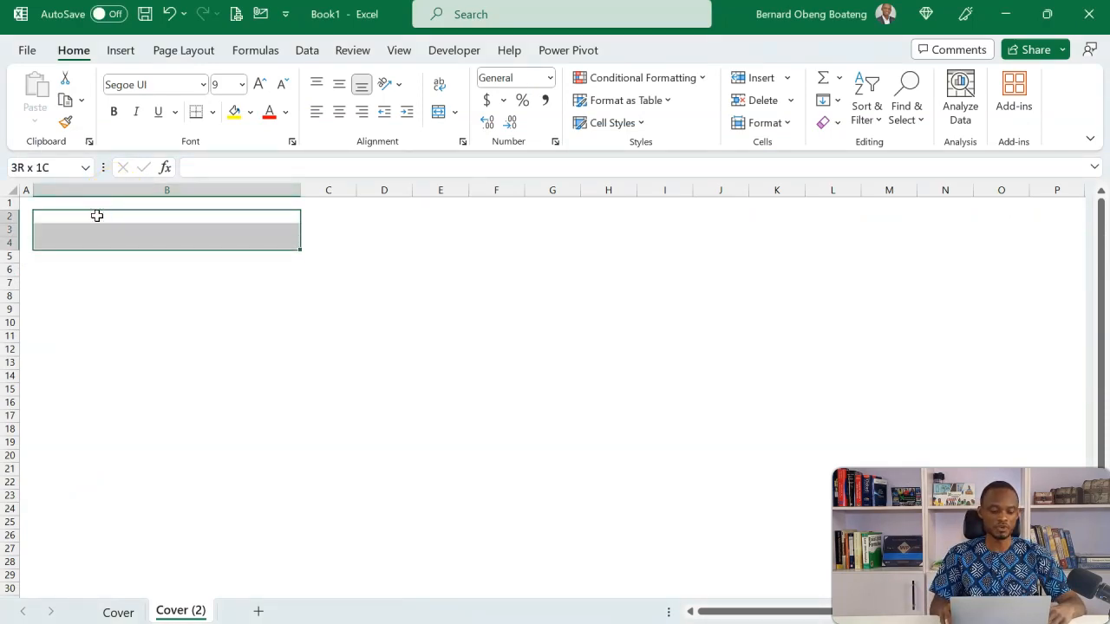
{"action": "key", "text": "ctrl+shift+Right"}
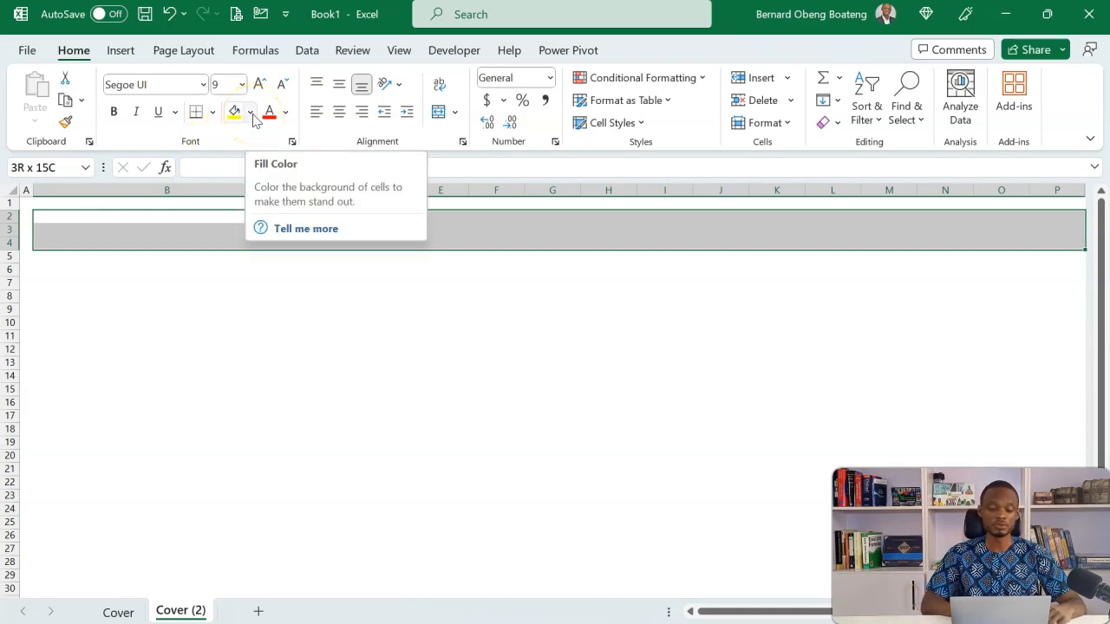
{"action": "key", "text": "alt"}
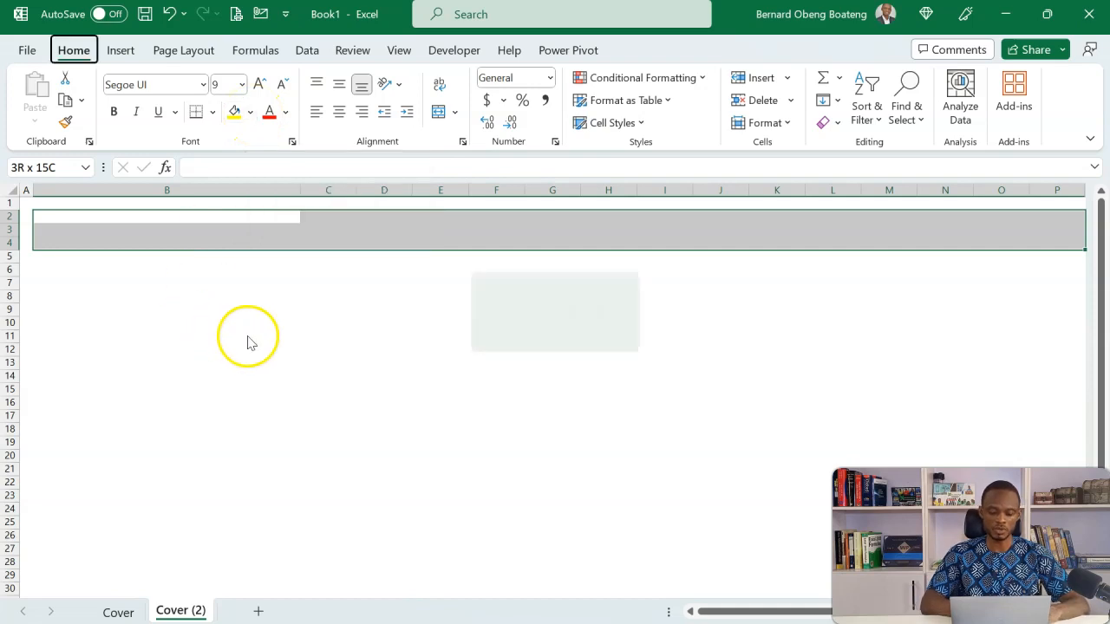
{"action": "key", "text": "h"}
{"action": "key", "text": "h"}
{"action": "key", "text": "Up"}
{"action": "key", "text": "Up"}
{"action": "key", "text": "Up"}
{"action": "key", "text": "Return"}
{"action": "key", "text": "Left"}
{"action": "key", "text": "Return"}
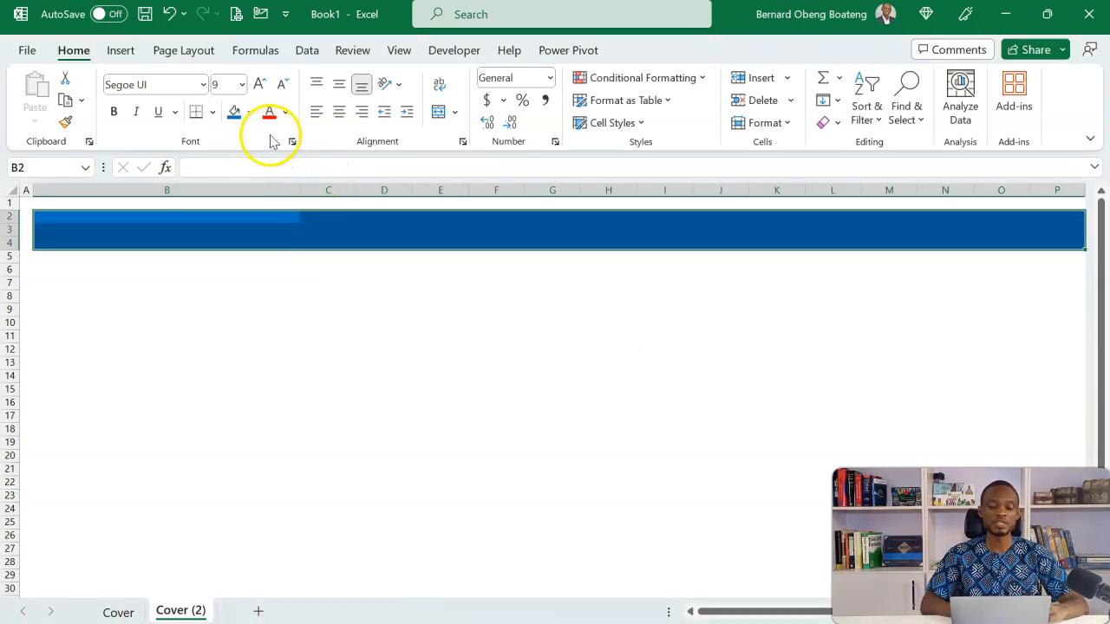
Set the font color of the header band B2:P4 to white
{"action": "key", "text": "alt+h"}
{"action": "key", "text": "f"}
{"action": "key", "text": "c"}
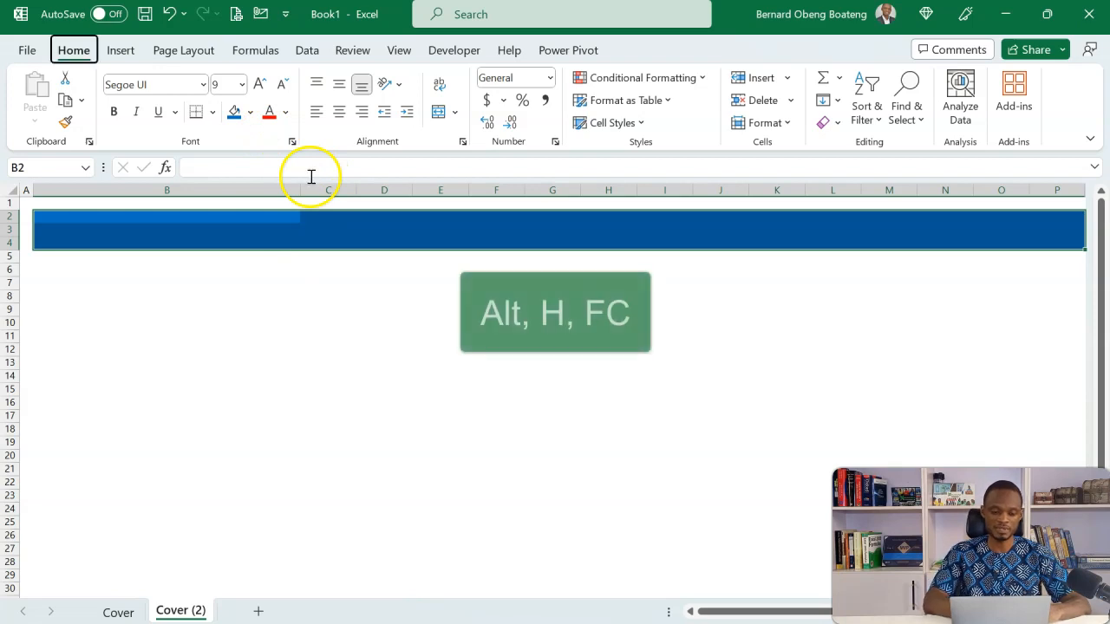
{"action": "key", "text": "Down"}
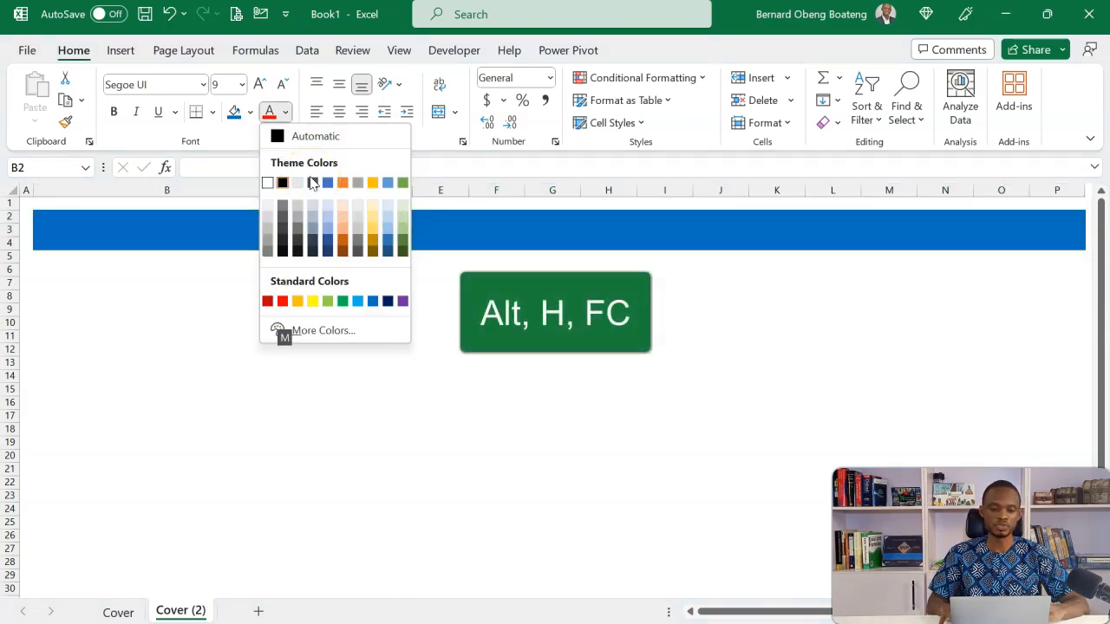
{"action": "key", "text": "Return"}
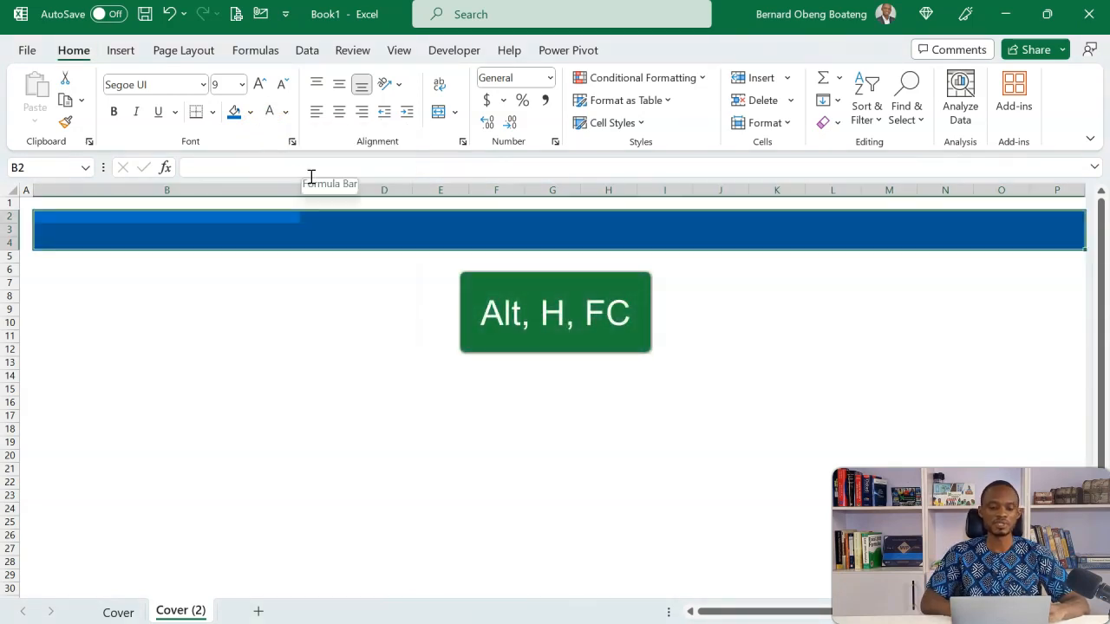
{"action": "left_click", "coordinate": [261, 219]}
{"action": "type", "text": "table"}
{"action": "key", "text": "Escape"}
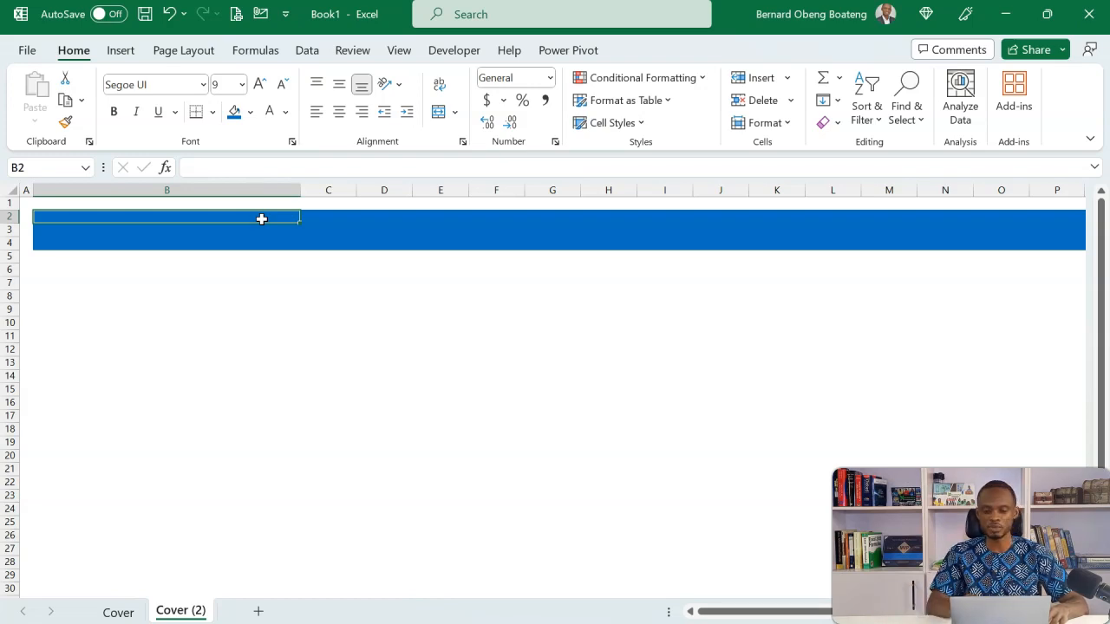
Enter the formula =Cover!B9&" as at: "&TEXT(Cover!B7,"dd-mmm-yy") in cell B2 of the copied sheet
{"action": "type", "text": "="}
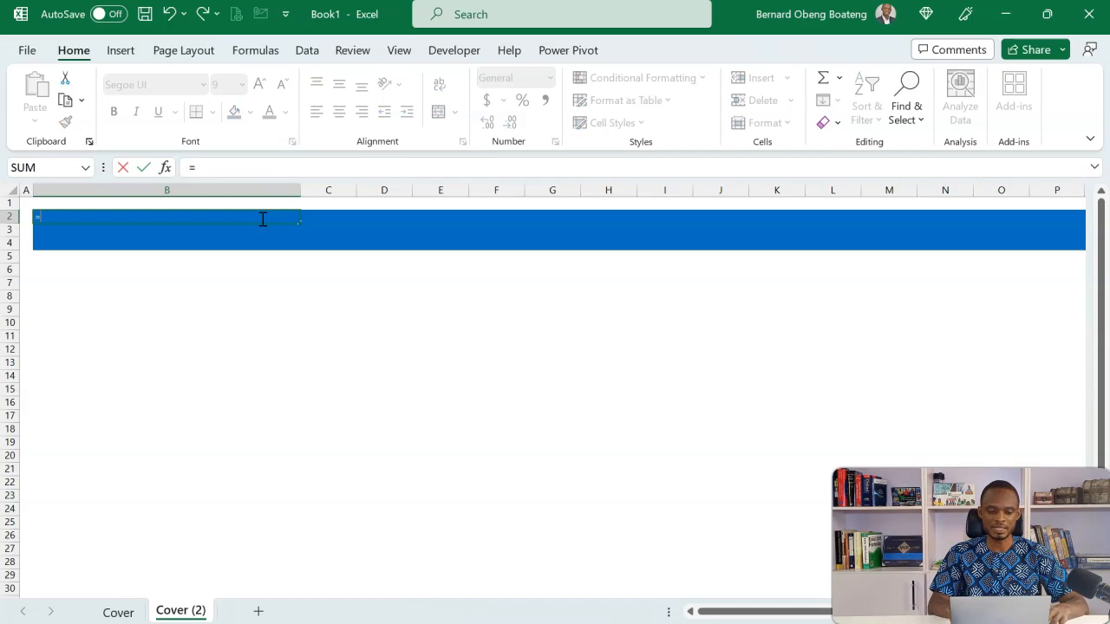
{"action": "left_click", "coordinate": [122, 612]}
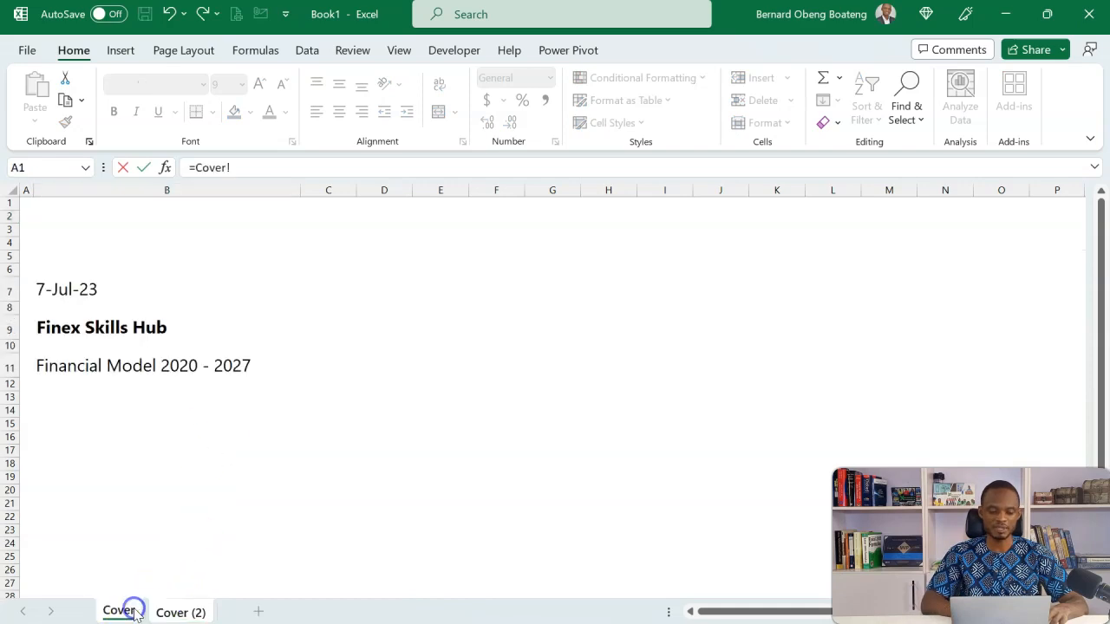
{"action": "left_click", "coordinate": [158, 325]}
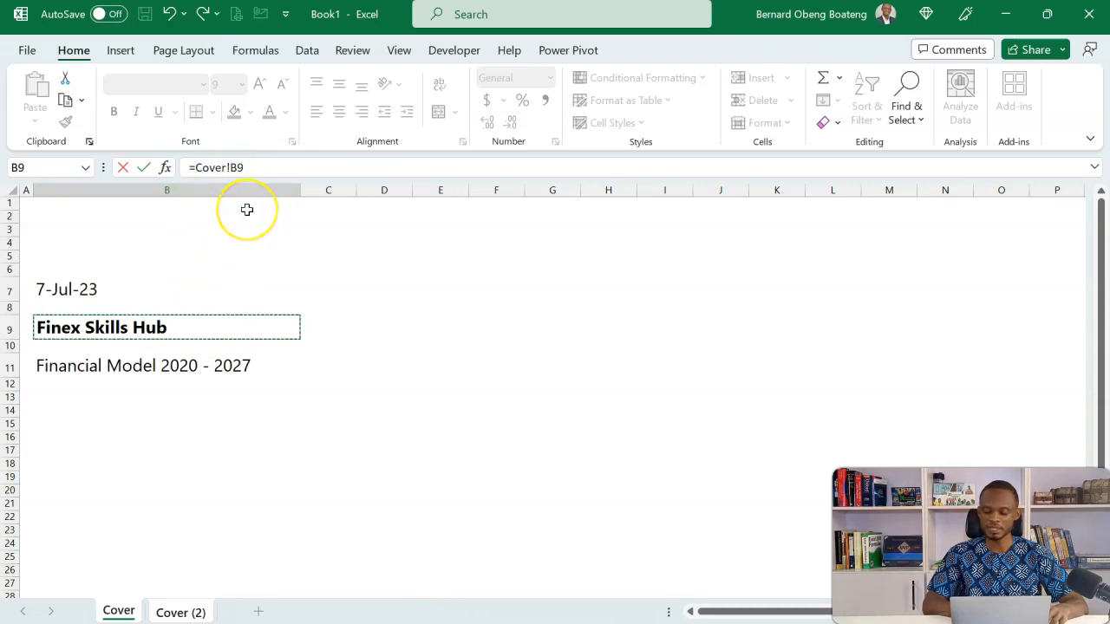
{"action": "type", "text": "&\" as at: \"&"}
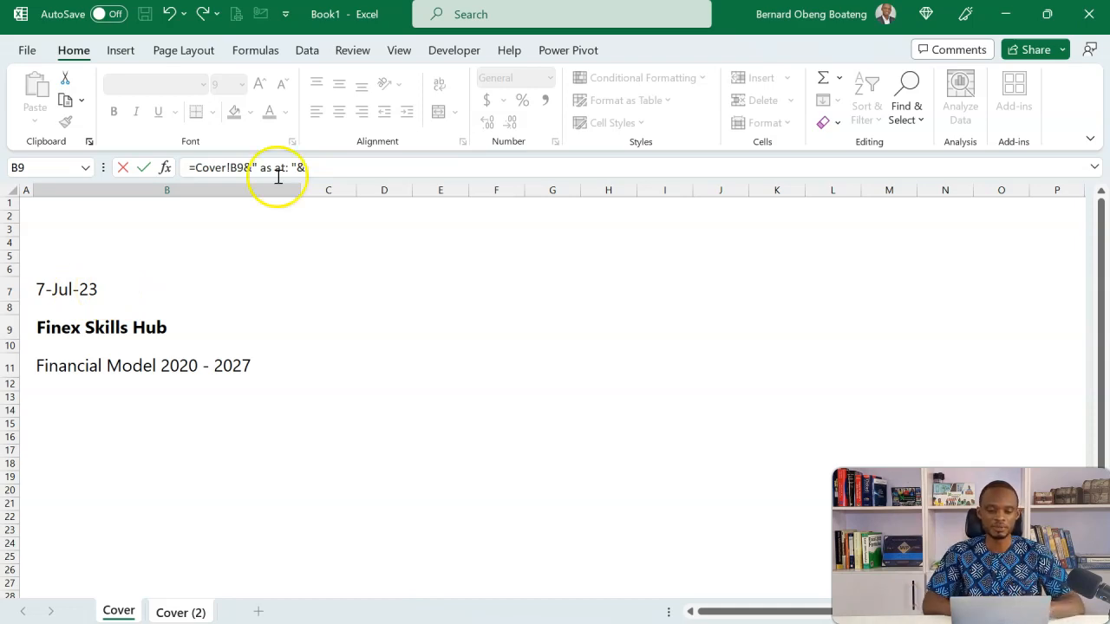
{"action": "left_click", "coordinate": [367, 166]}
{"action": "type", "text": "tex"}
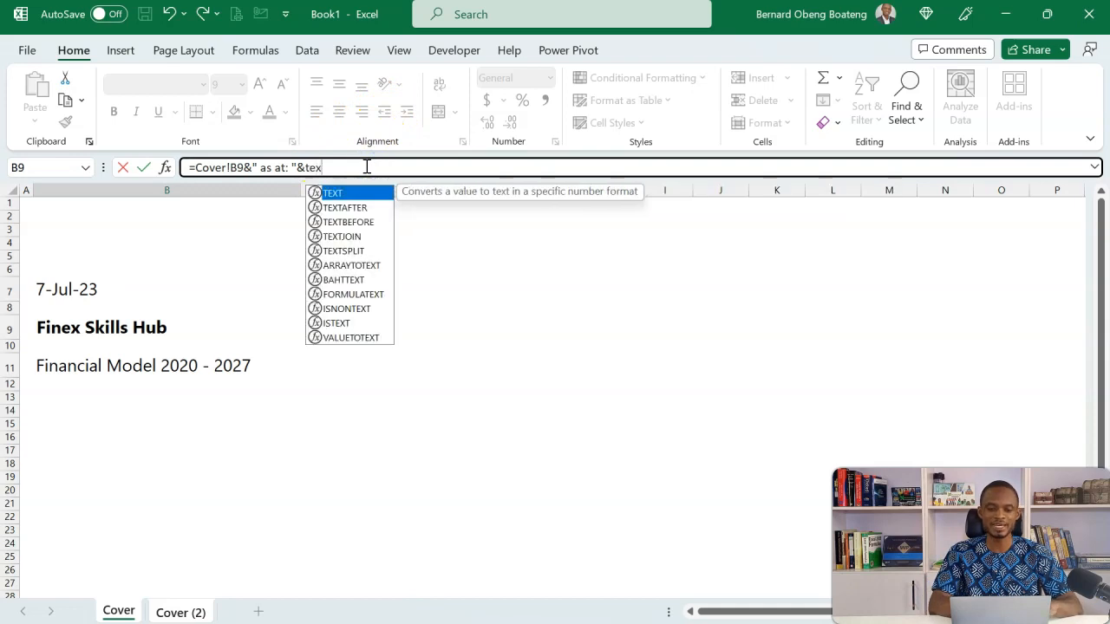
{"action": "key", "text": "Tab"}
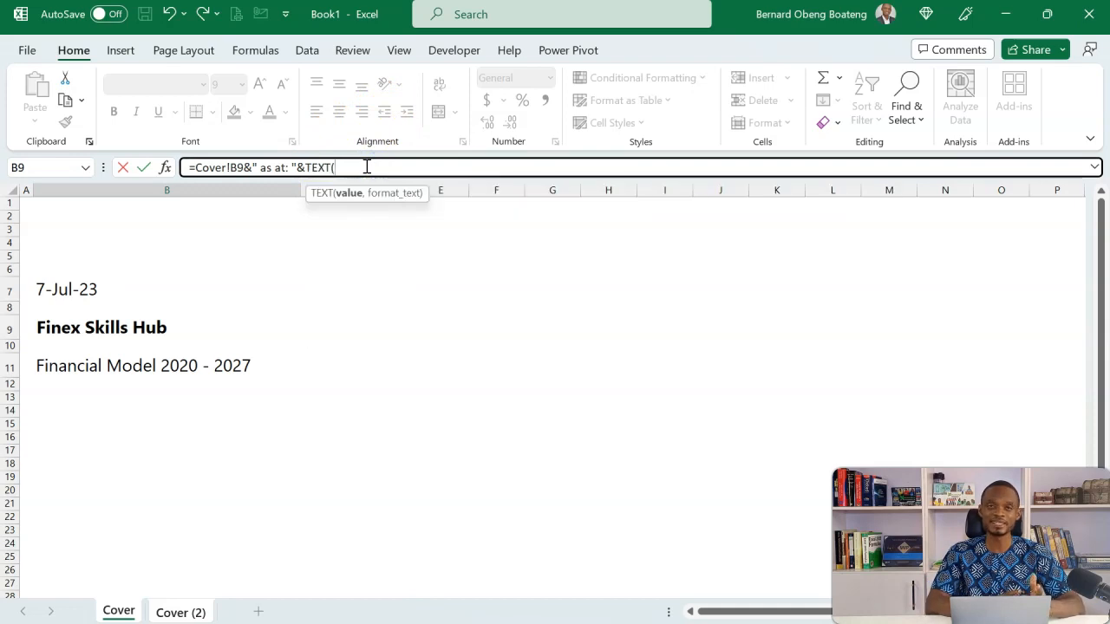
{"action": "left_click", "coordinate": [87, 287]}
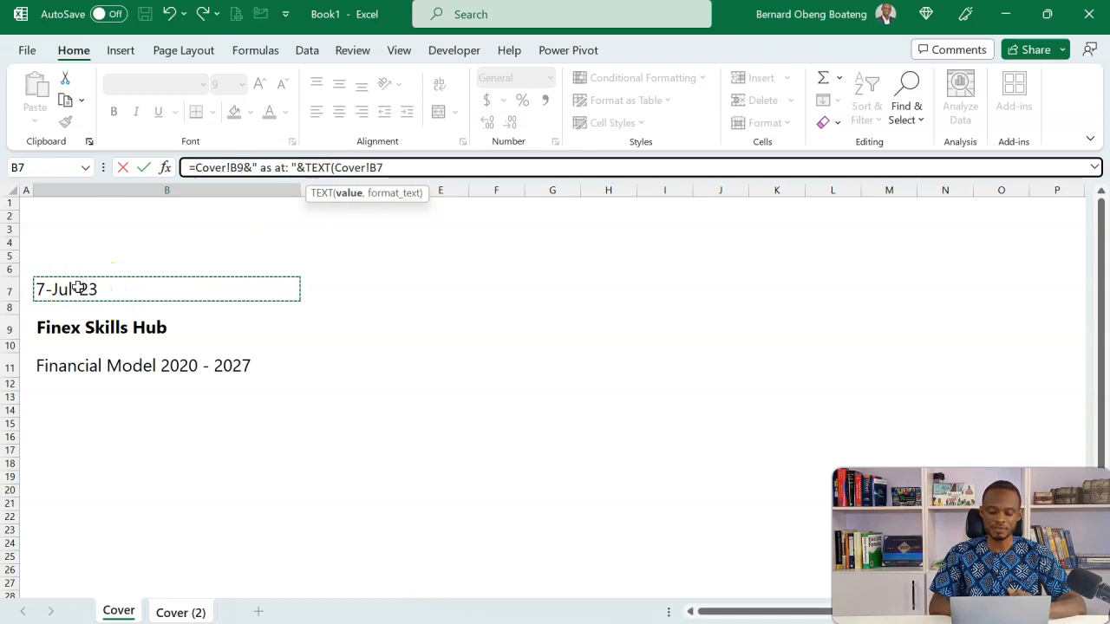
{"action": "type", "text": ",\"dd-mmm-yy"}
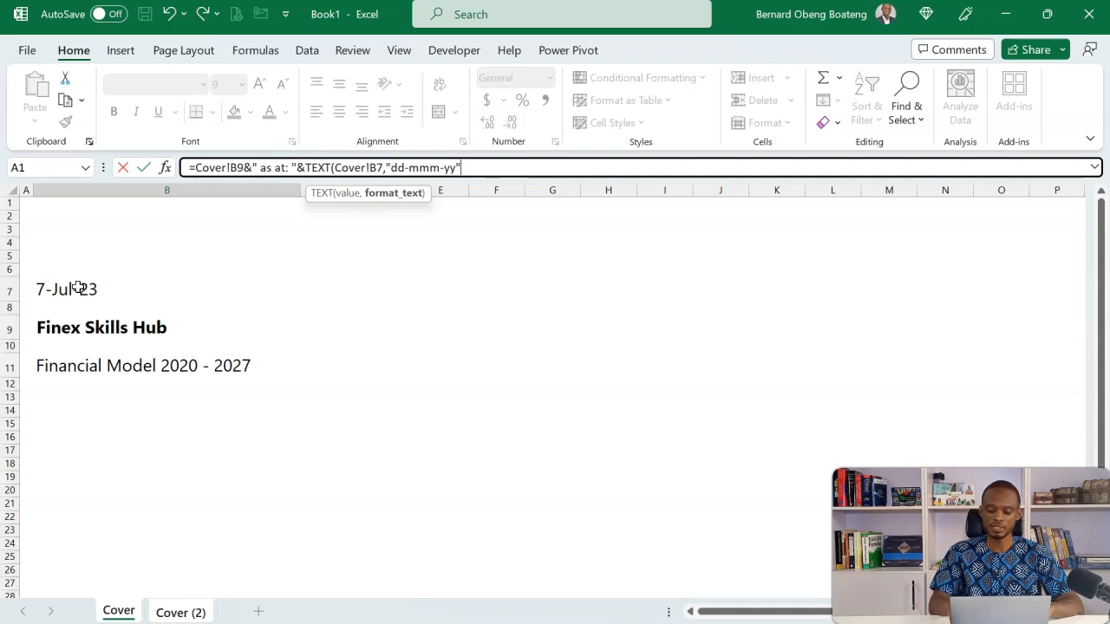
{"action": "type", "text": ")"}
{"action": "key", "text": "Return"}
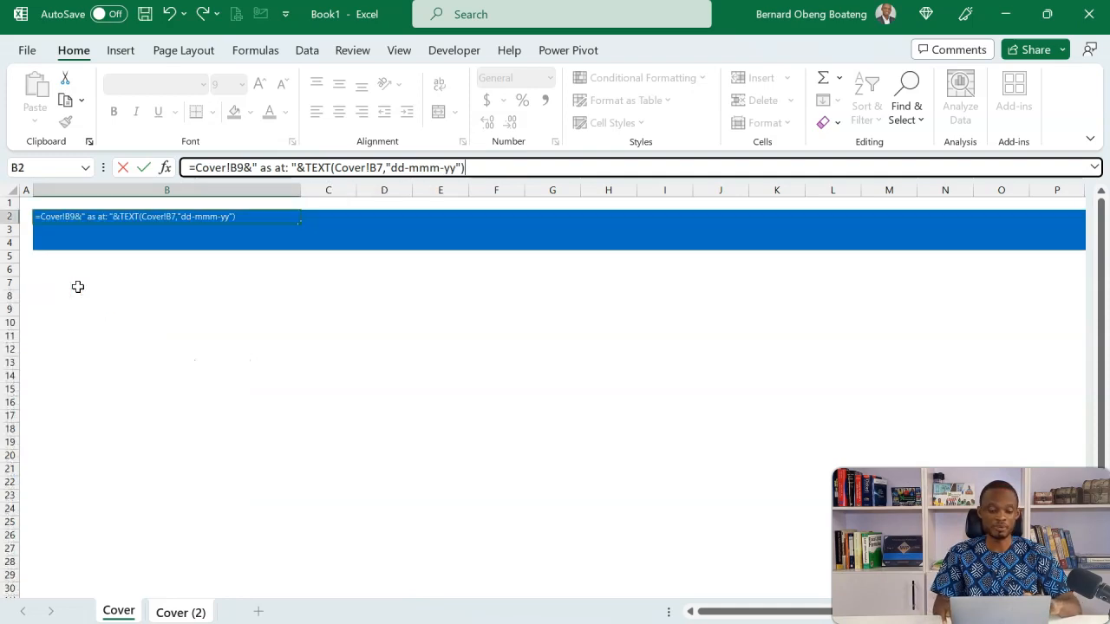
Make the header text in cell B2 bold
{"action": "left_click", "coordinate": [152, 217]}
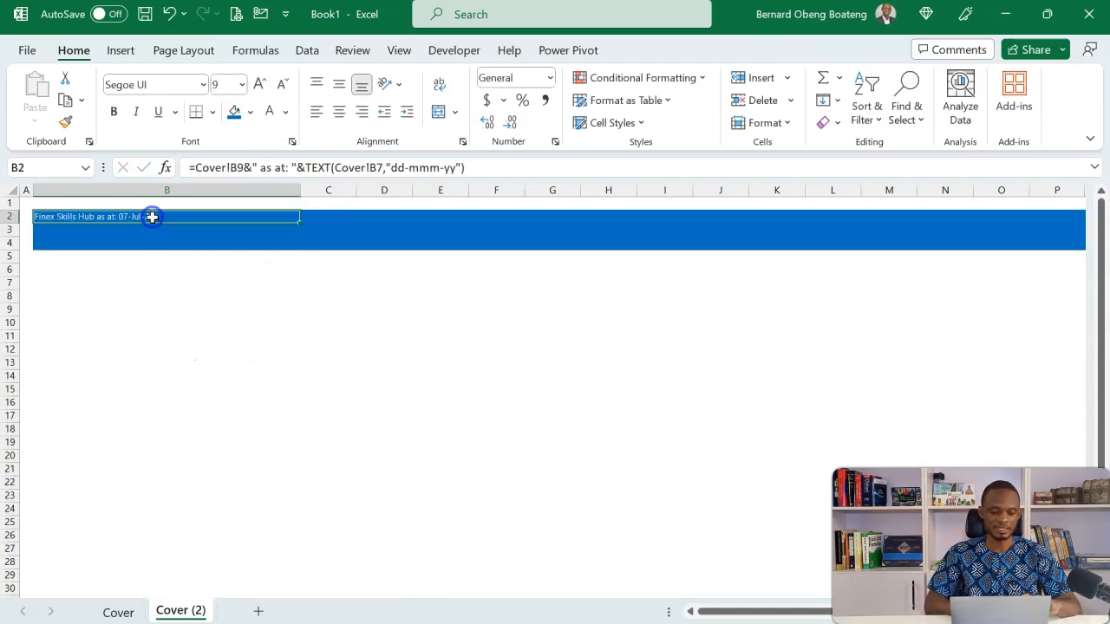
{"action": "key", "text": "ctrl+b"}
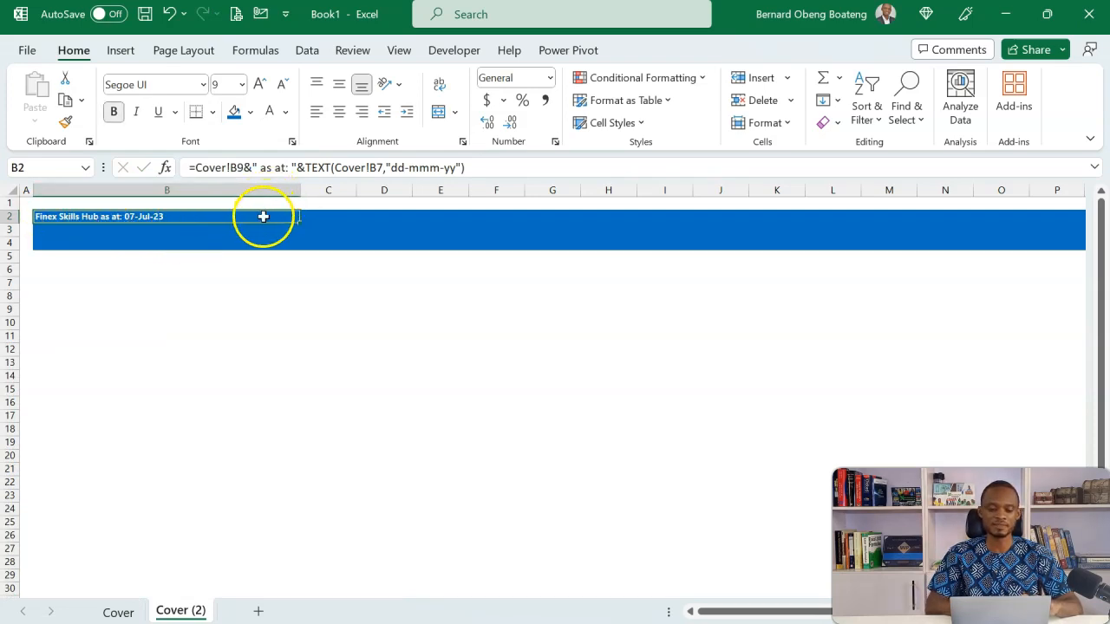
{"action": "left_click", "coordinate": [241, 234]}
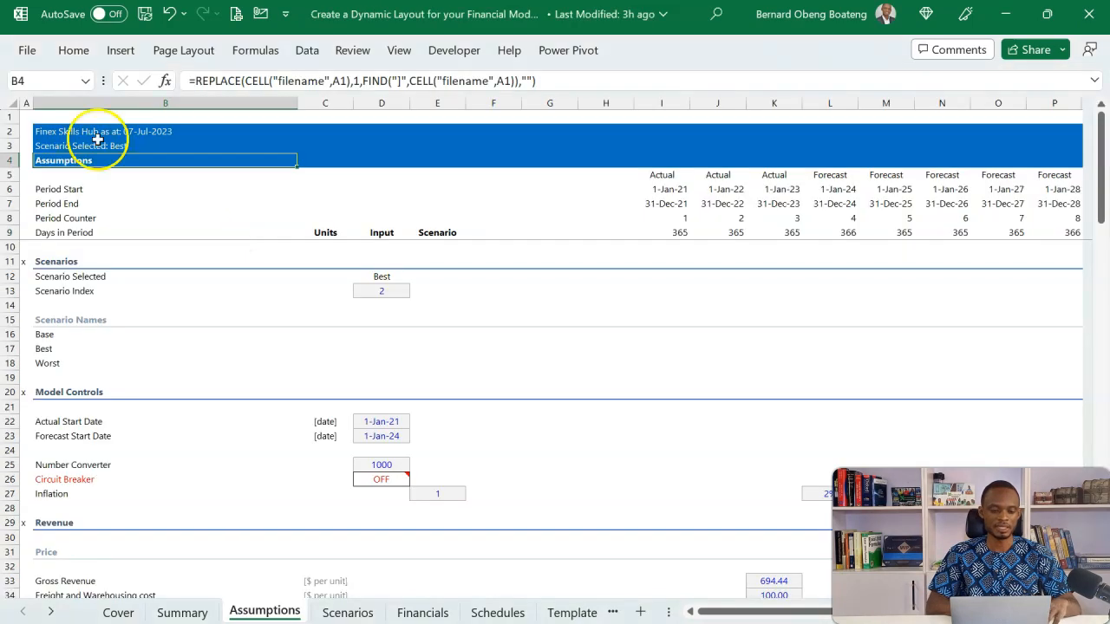
Check how the scenario line in B3 and the sheet title in B4 are built on the reference Assumptions sheet
{"action": "left_click", "coordinate": [75, 146]}
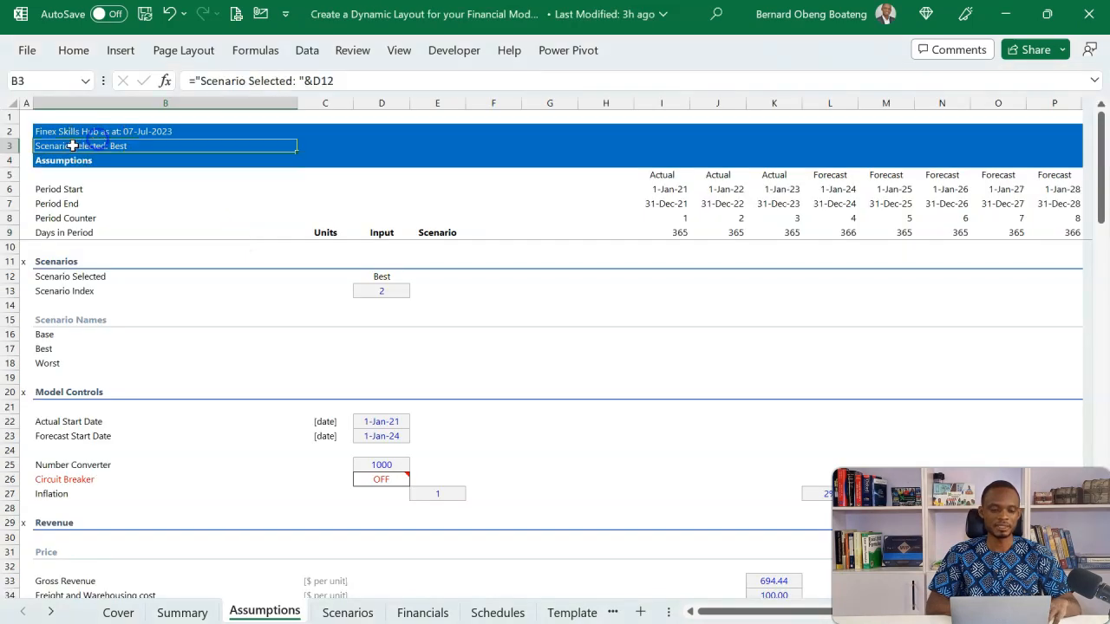
{"action": "left_click", "coordinate": [119, 164]}
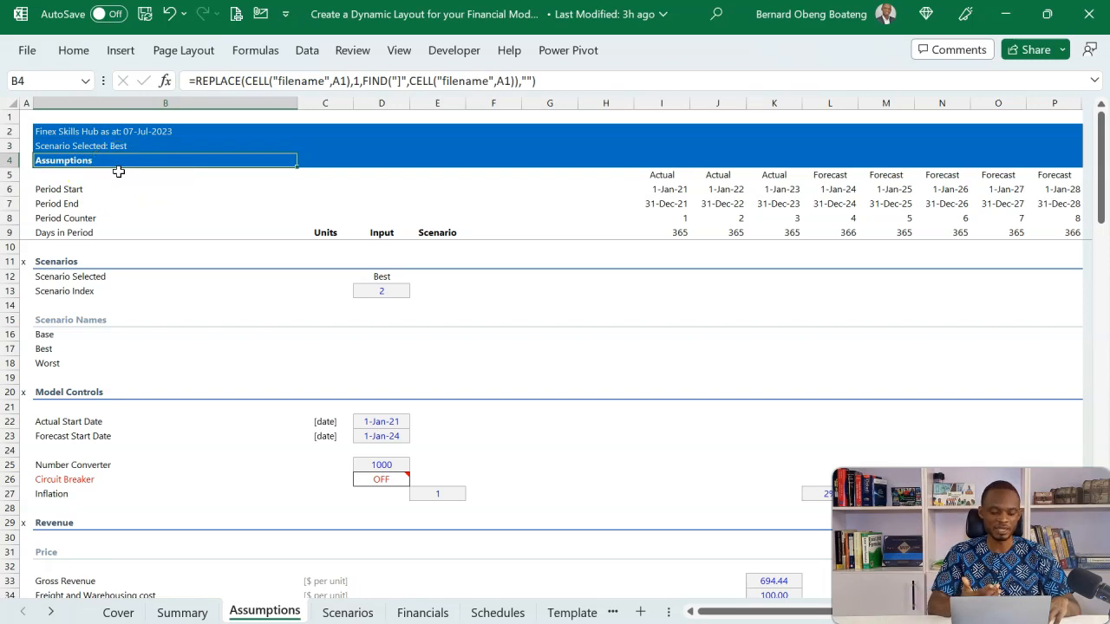
Switch back to the new workbook and save it in the Downloads folder as Sample Financial Model.xlsx, replacing the existing file
{"action": "key", "text": "alt+Tab"}
{"action": "left_click", "coordinate": [141, 314]}
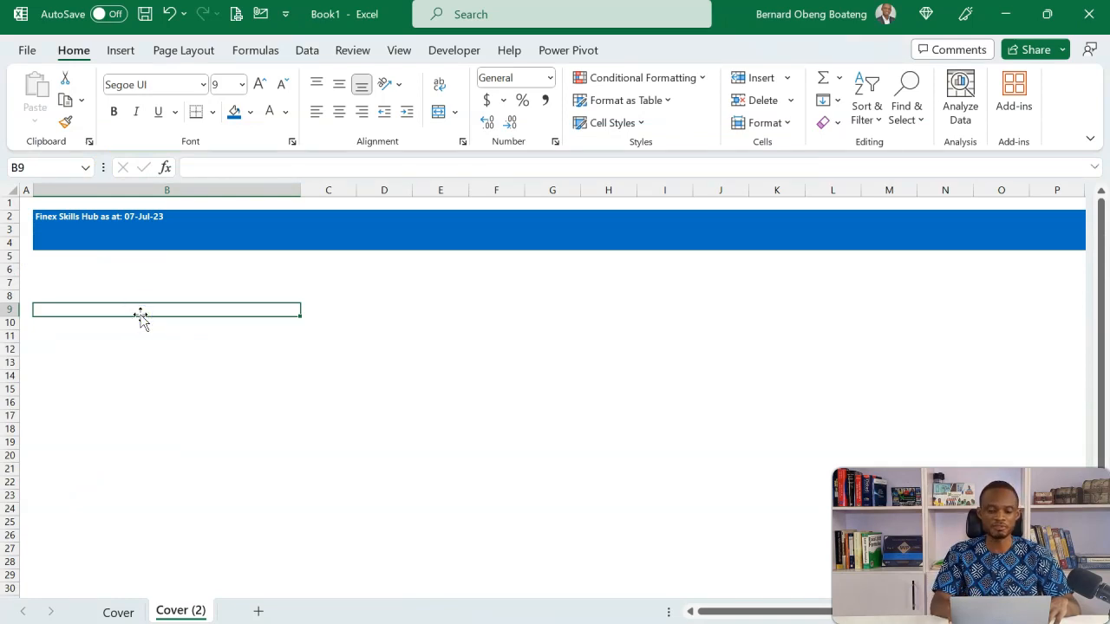
{"action": "key", "text": "F12"}
{"action": "left_click", "coordinate": [139, 354]}
{"action": "left_click_drag", "start_coordinate": [139, 348], "coordinate": [143, 219]}
{"action": "left_click", "coordinate": [94, 235]}
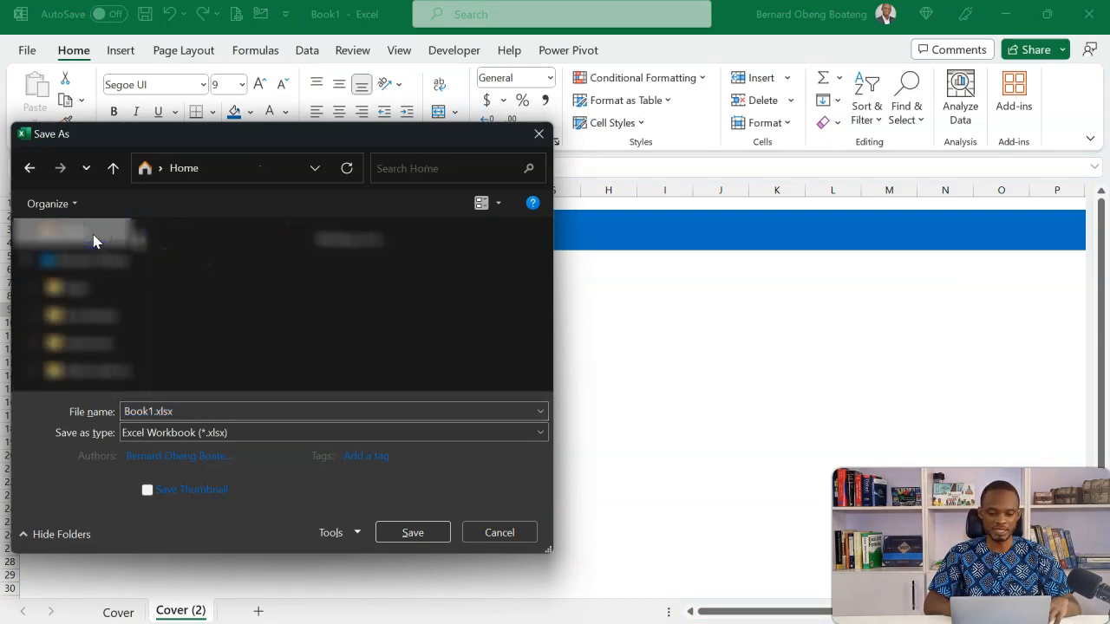
{"action": "left_click", "coordinate": [204, 320]}
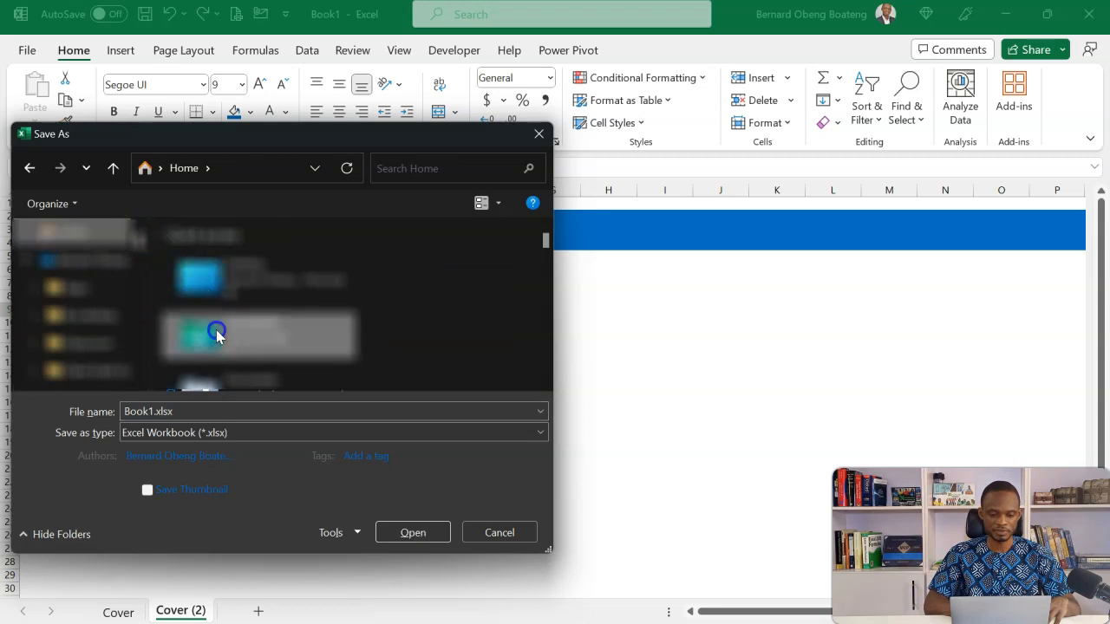
{"action": "double_click", "coordinate": [216, 332]}
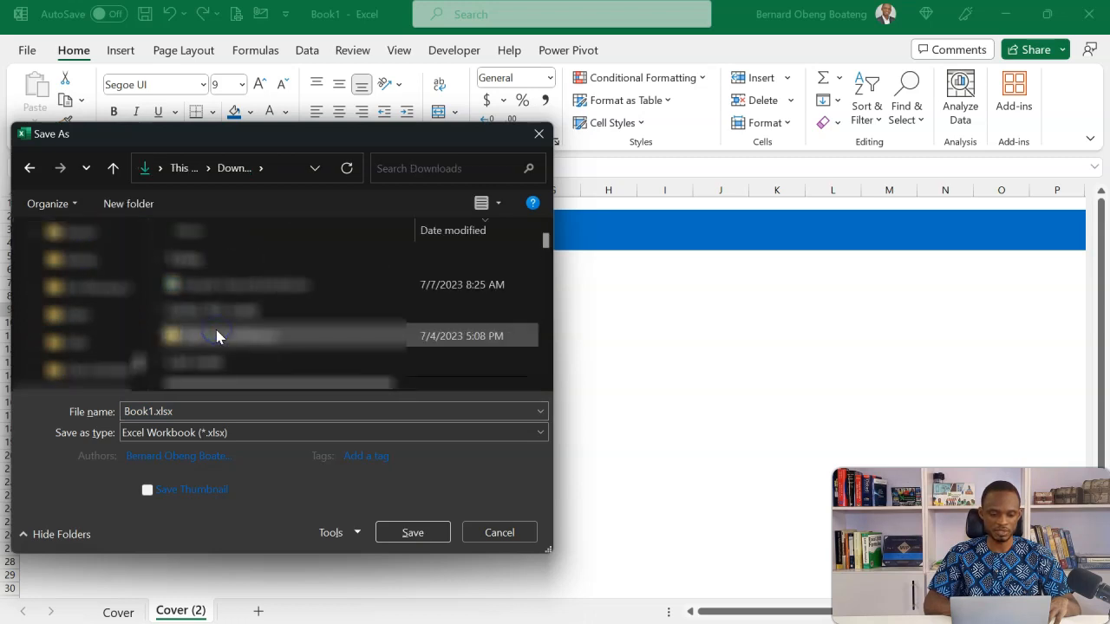
{"action": "left_click", "coordinate": [231, 286]}
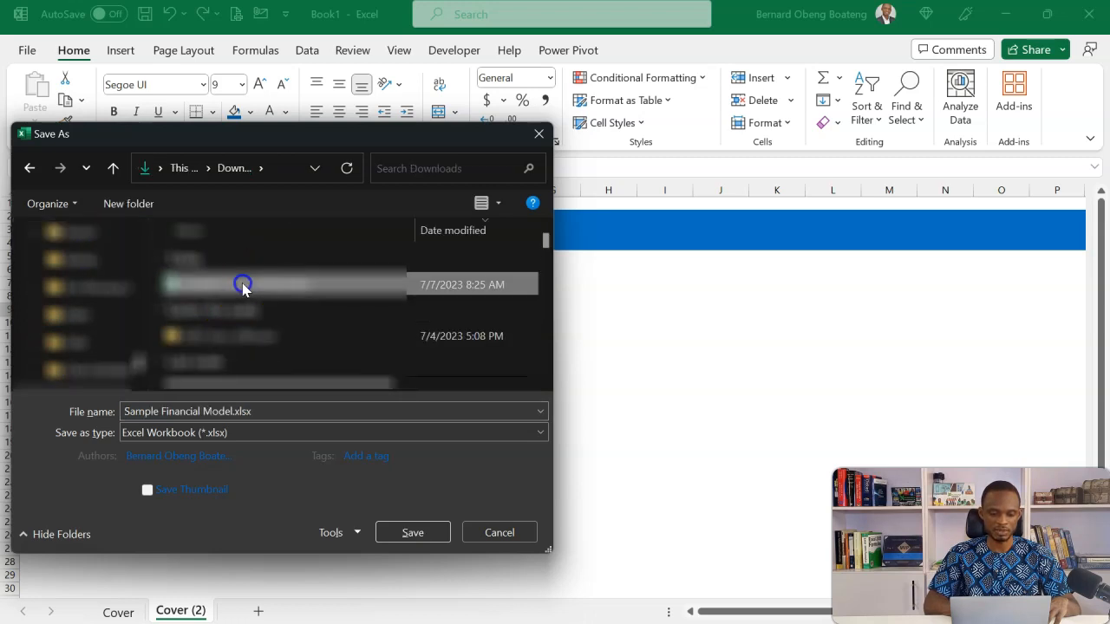
{"action": "left_click", "coordinate": [412, 534]}
{"action": "left_click", "coordinate": [592, 330]}
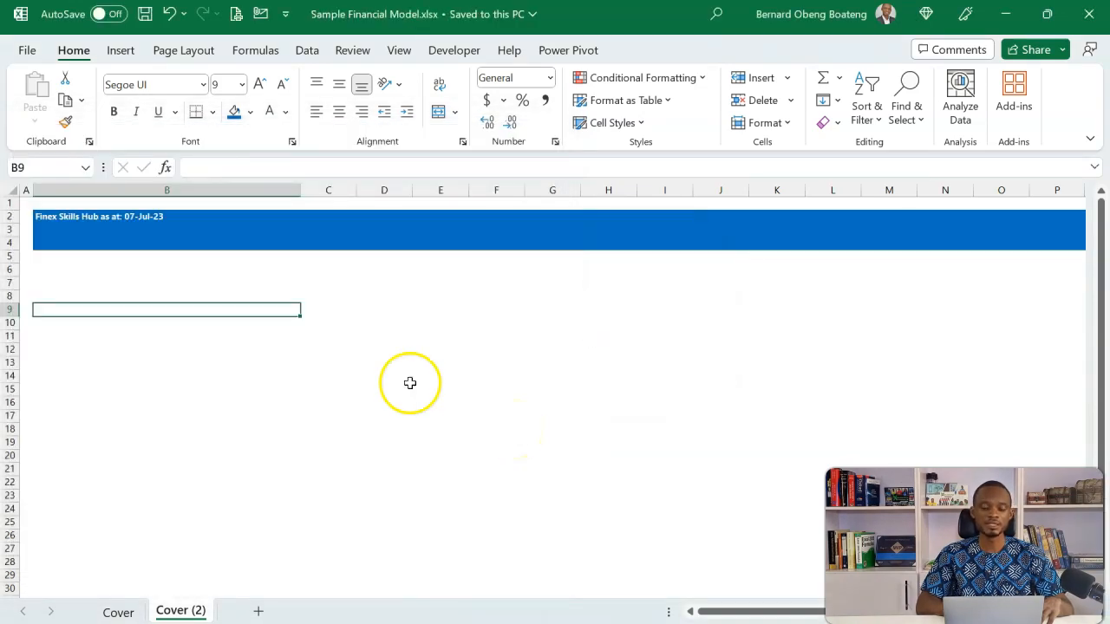
Enter the formula =CELL("filename",B6) in cell B8 of the Cover (2) sheet to return the file path and sheet name
{"action": "left_click", "coordinate": [157, 244]}
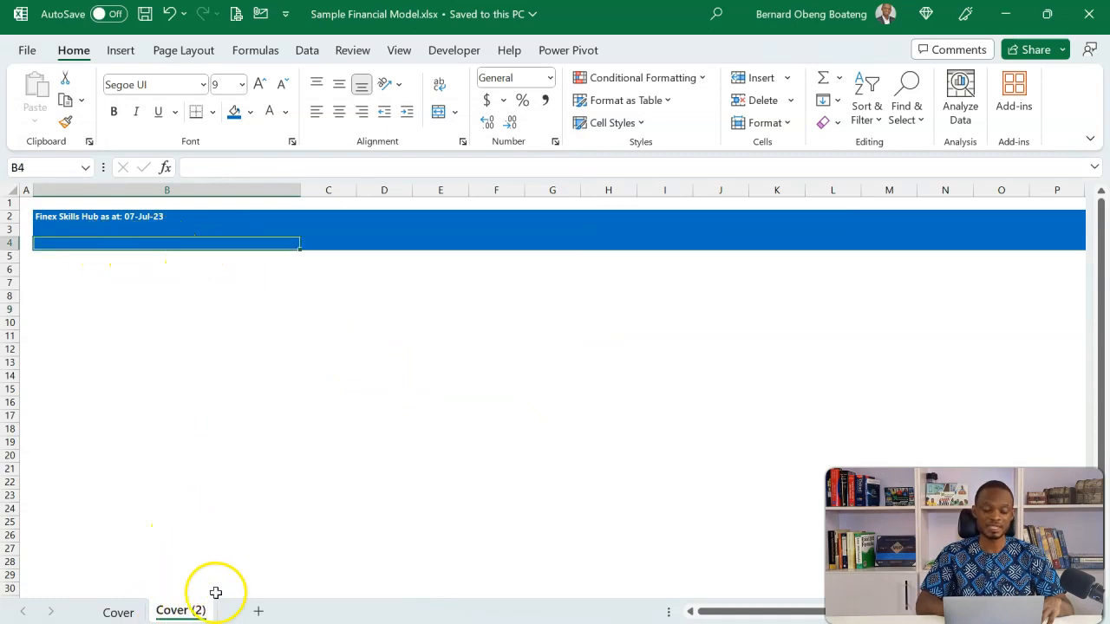
{"action": "left_click", "coordinate": [269, 364]}
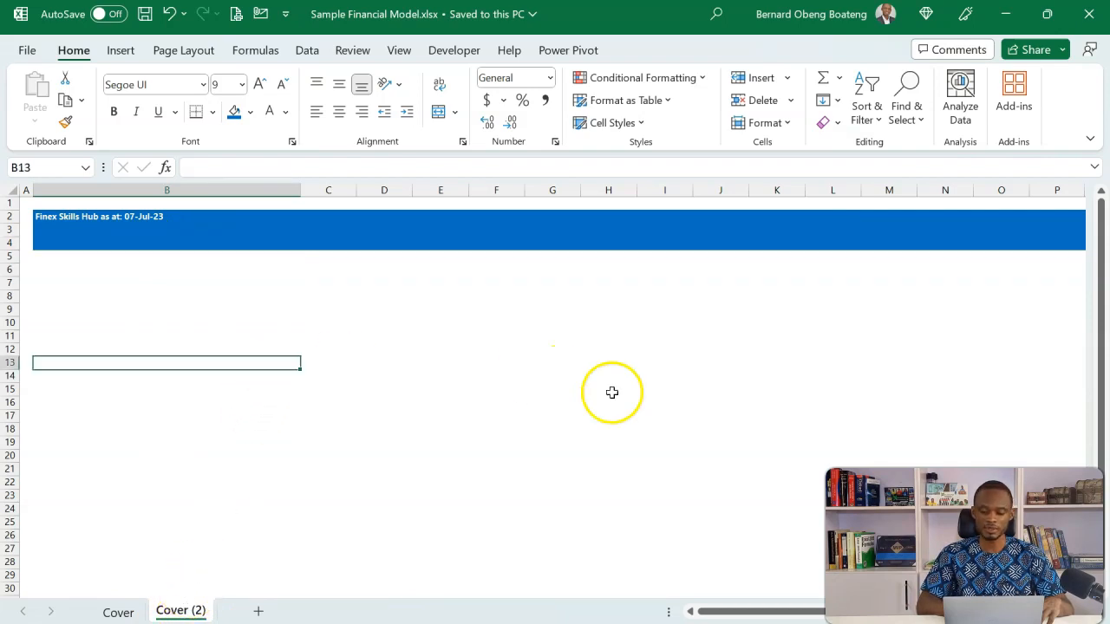
{"action": "scroll", "coordinate": [463, 428], "scroll_direction": "up", "scroll_amount": 6}
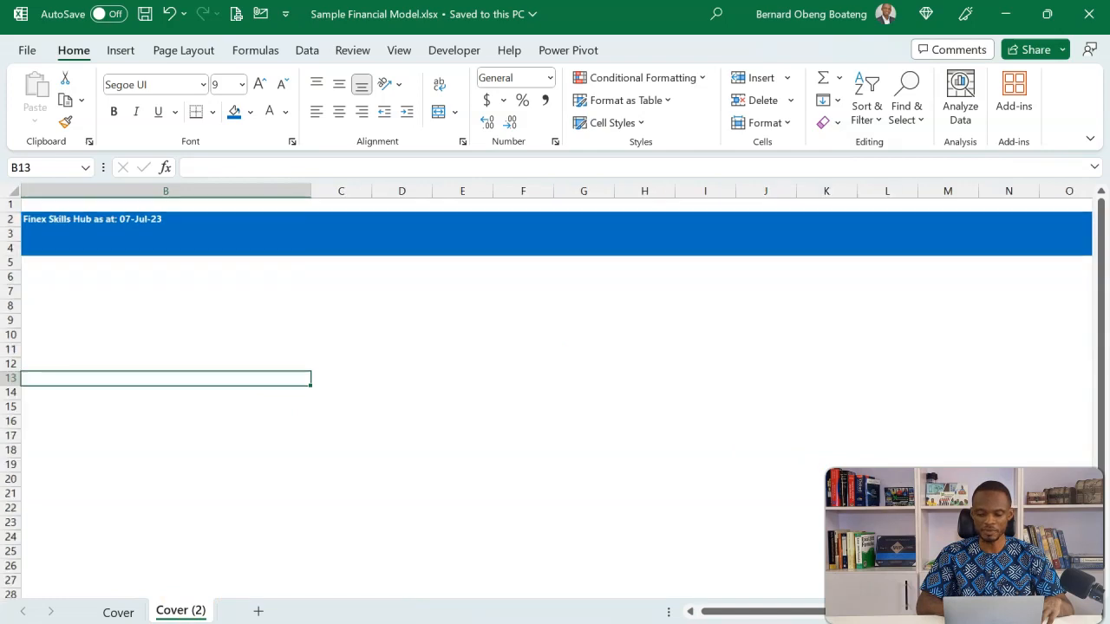
{"action": "left_click", "coordinate": [308, 376]}
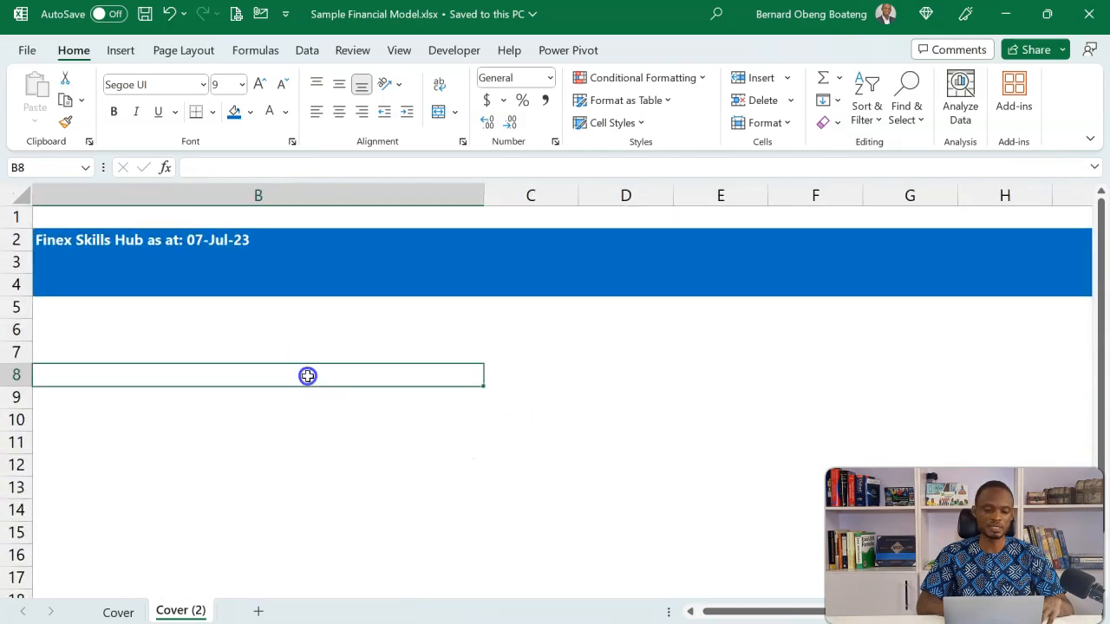
{"action": "key", "text": "Left"}
{"action": "key", "text": "Right"}
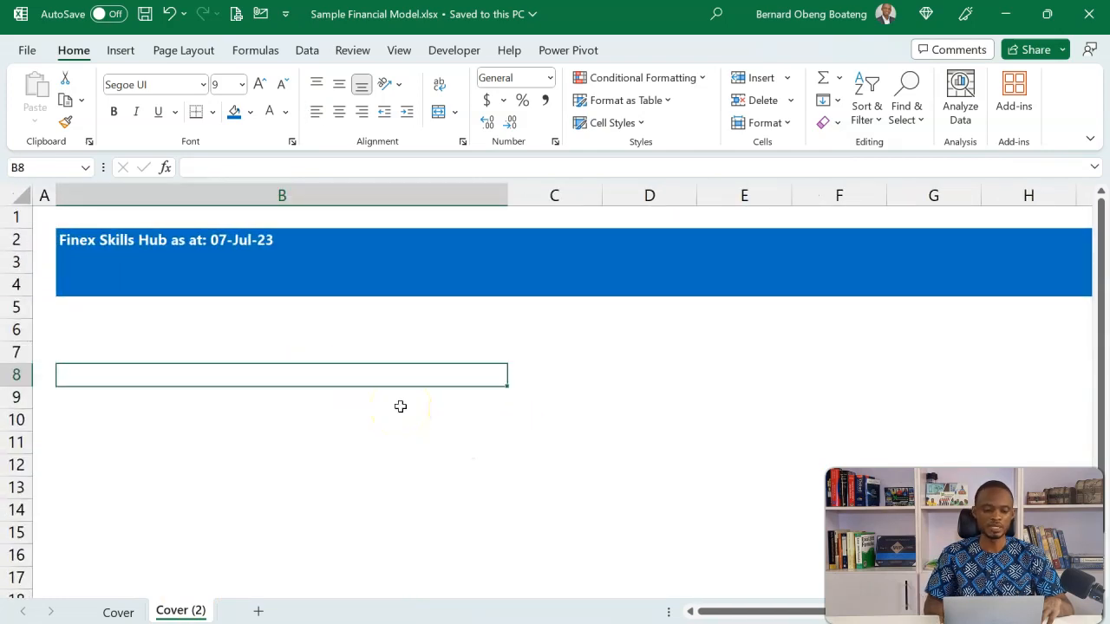
{"action": "type", "text": "l"}
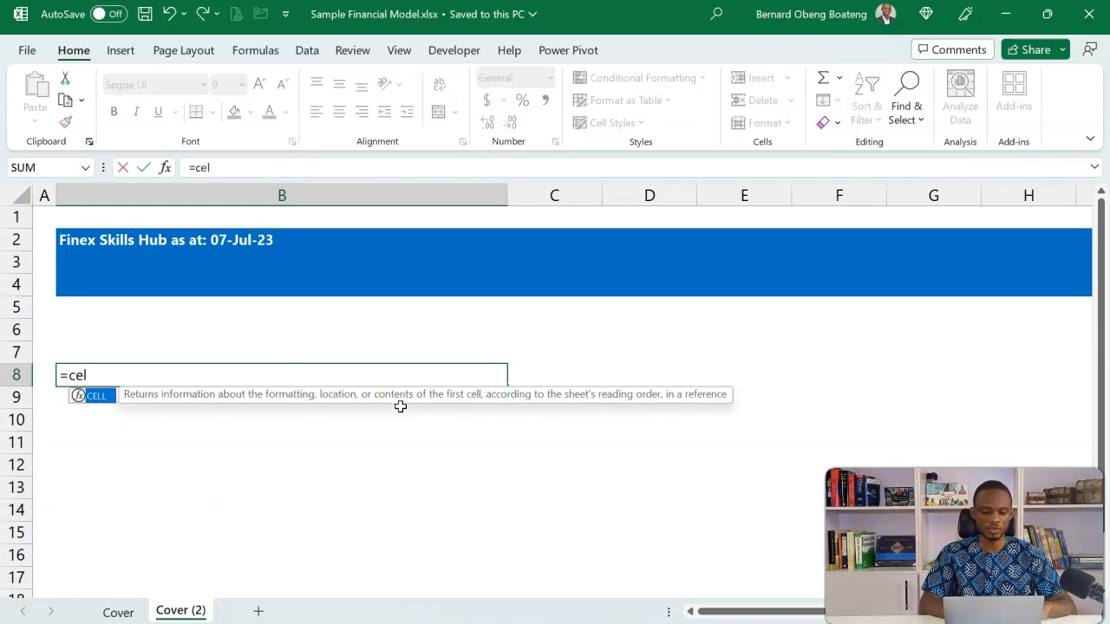
{"action": "key", "text": "Tab"}
{"action": "key", "text": "Down"}
{"action": "key", "text": "Down"}
{"action": "key", "text": "Down"}
{"action": "key", "text": "Down"}
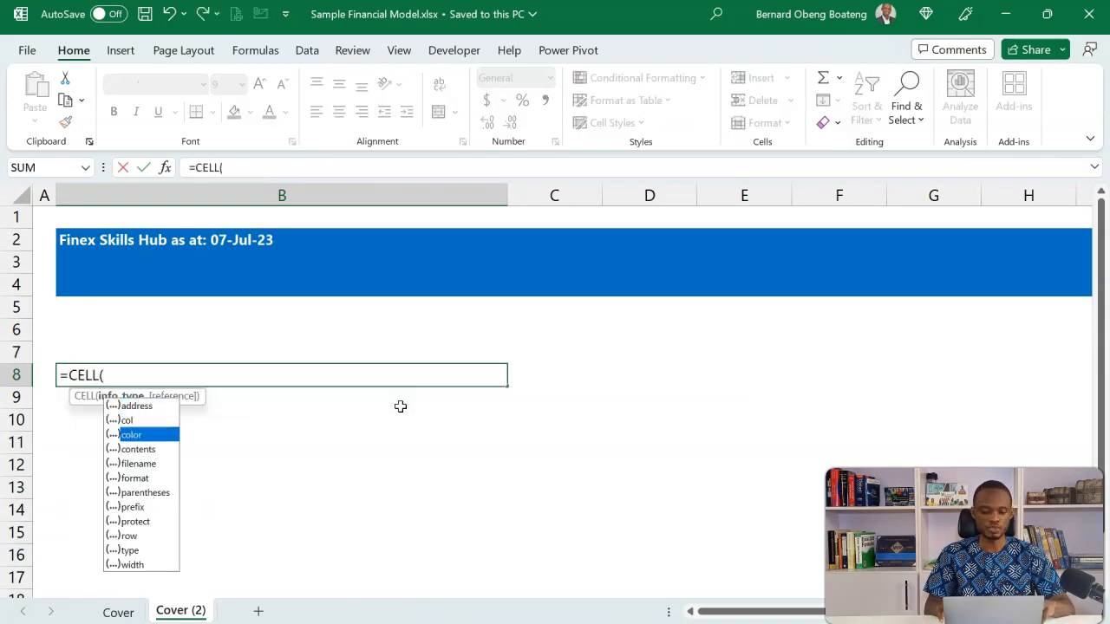
{"action": "key", "text": "Tab"}
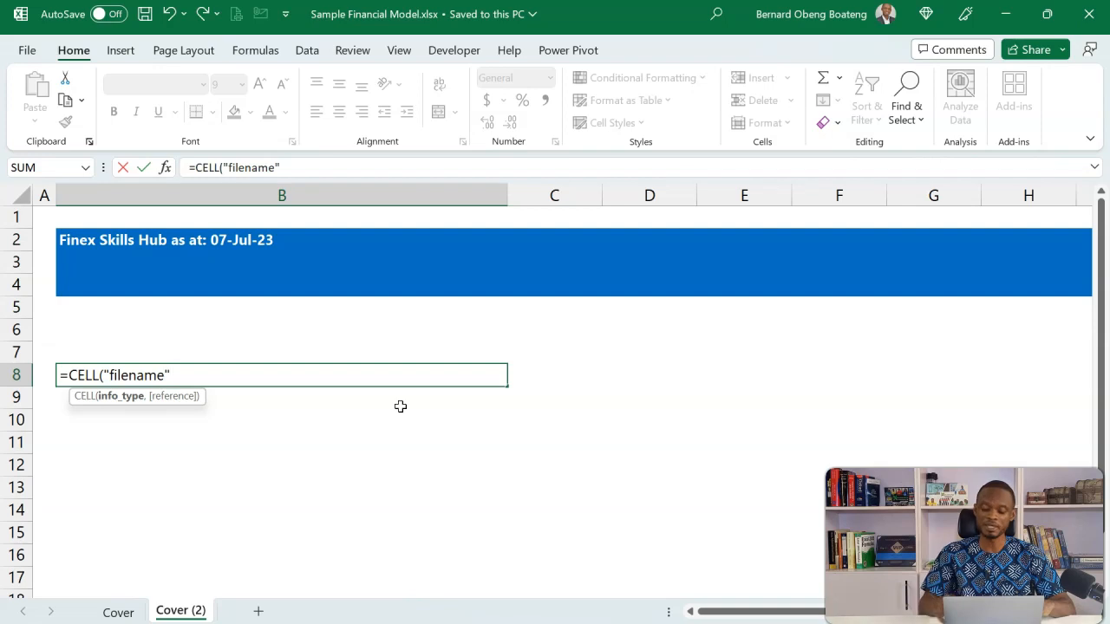
{"action": "type", "text": ","}
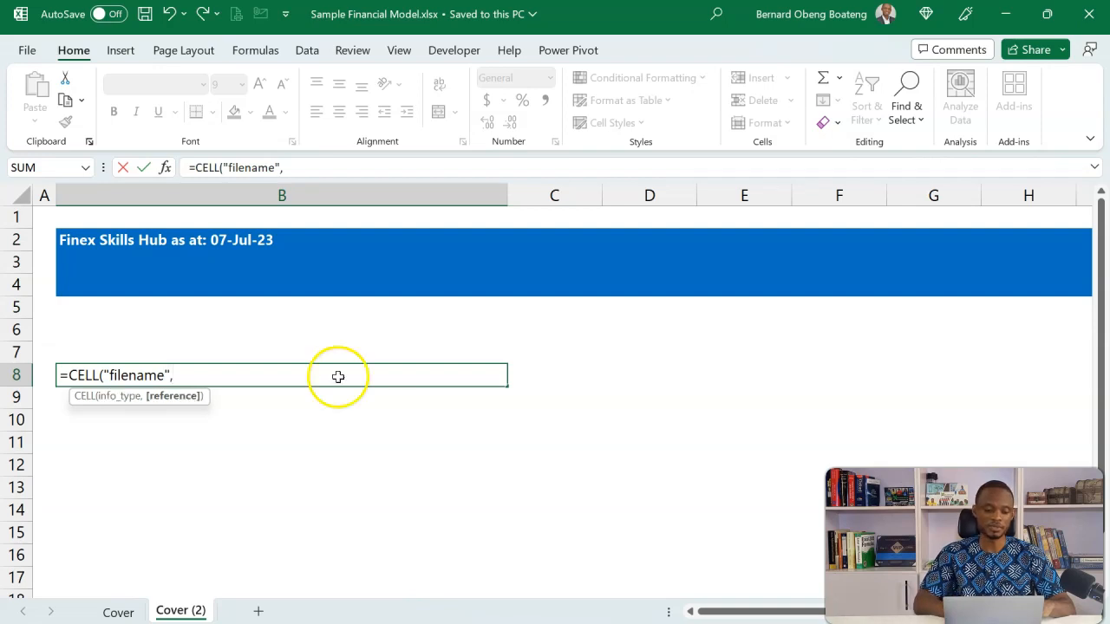
{"action": "left_click", "coordinate": [71, 323]}
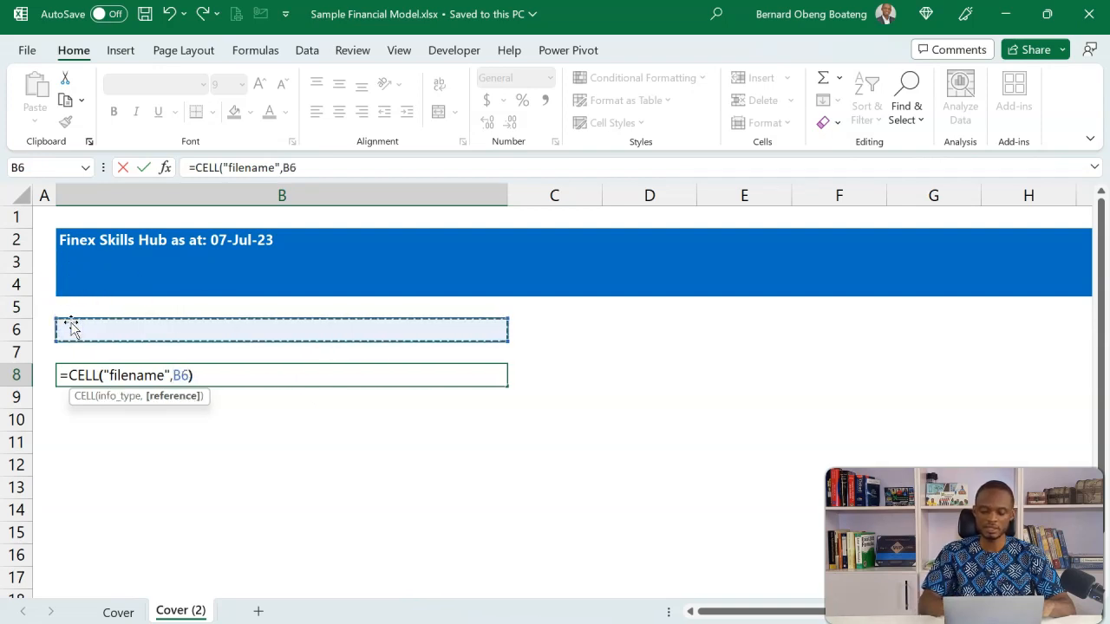
{"action": "type", "text": ")"}
{"action": "key", "text": "Return"}
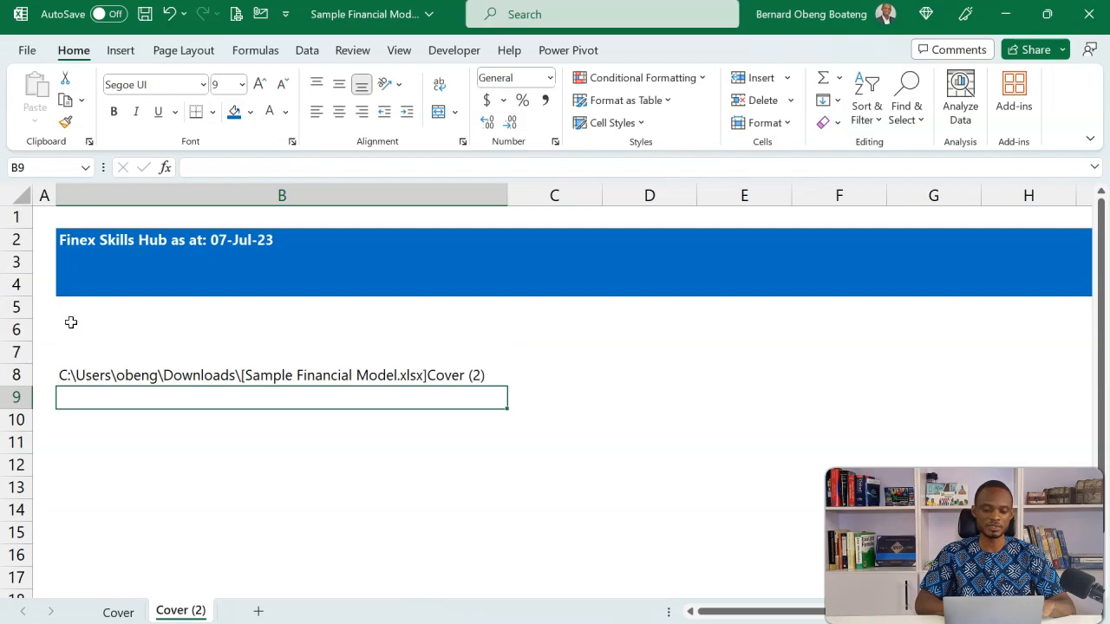
{"action": "left_click", "coordinate": [131, 378]}
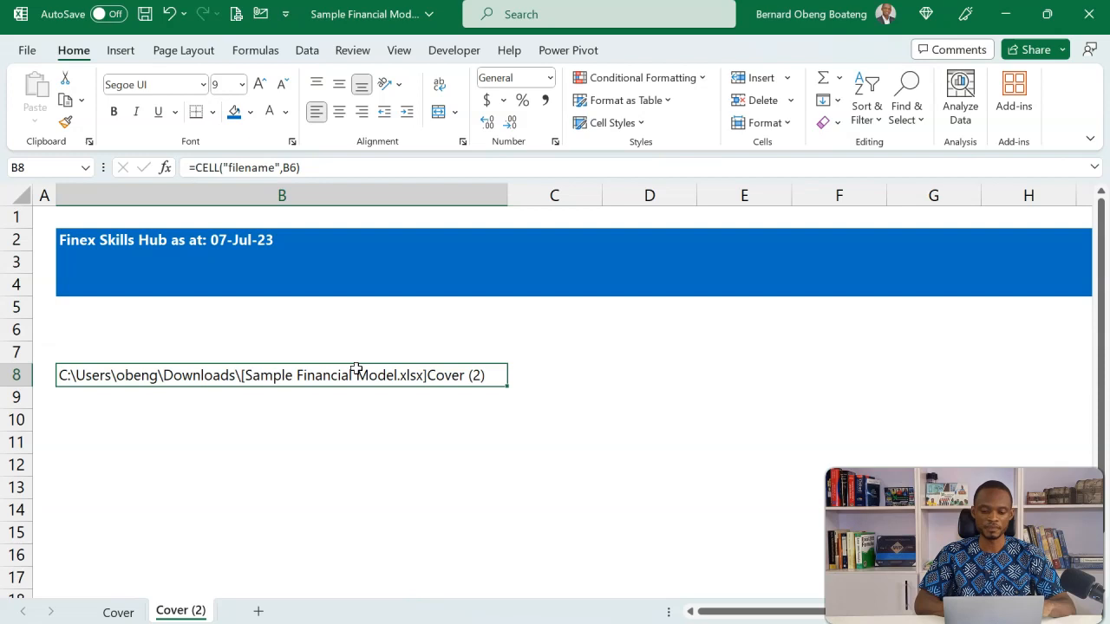
{"action": "left_click", "coordinate": [426, 375]}
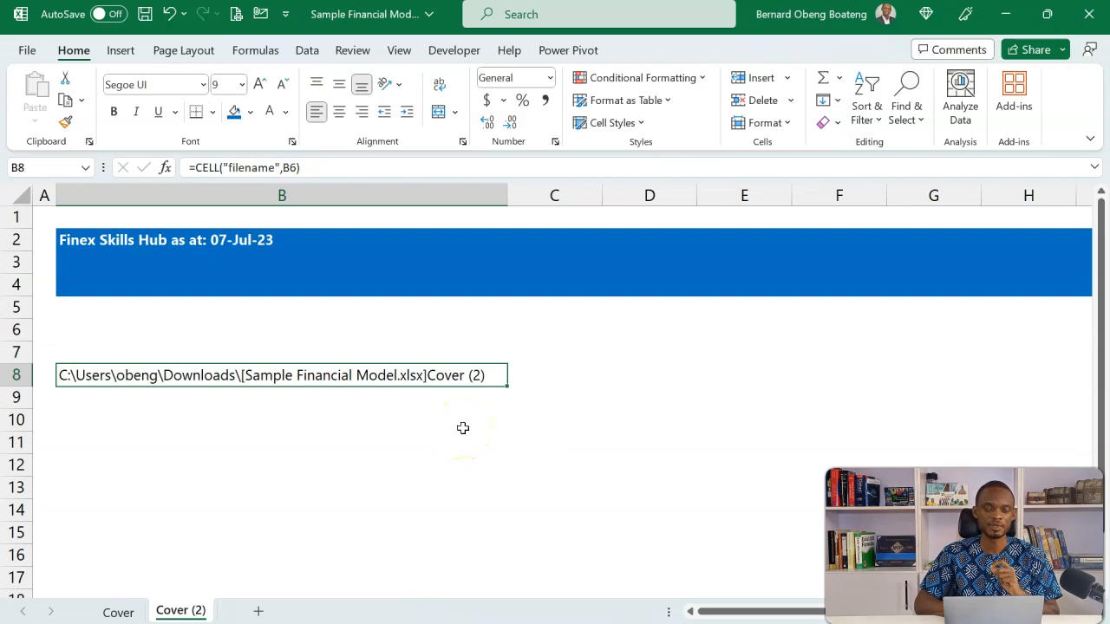
Begin a REPLACE formula in cell B10 with CELL("filename",A1) as the old text
{"action": "left_click", "coordinate": [287, 420]}
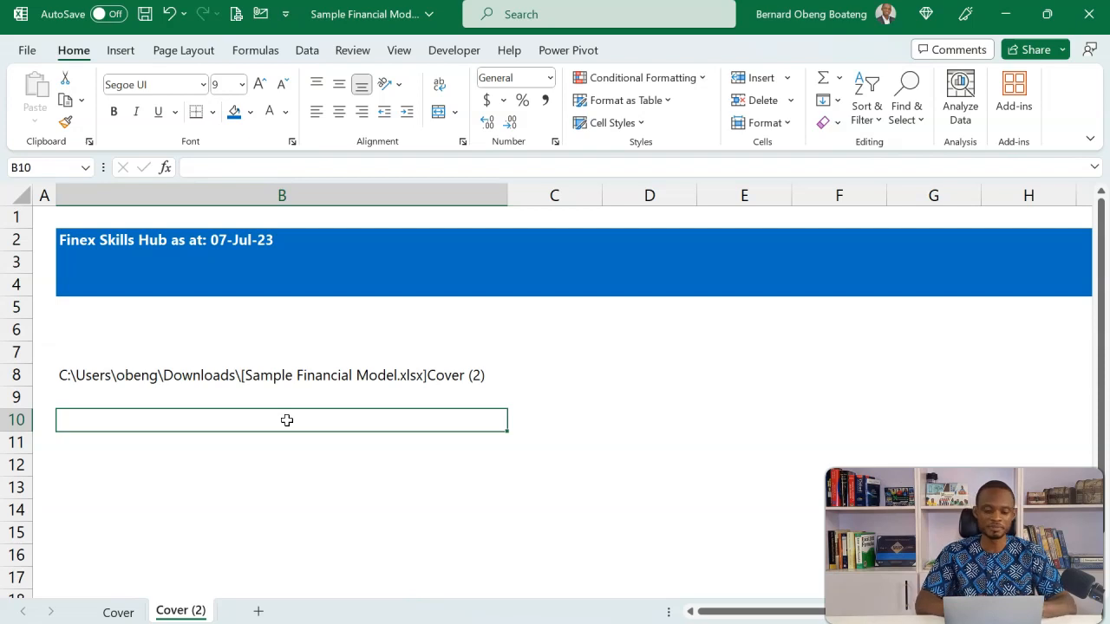
{"action": "type", "text": "=repl"}
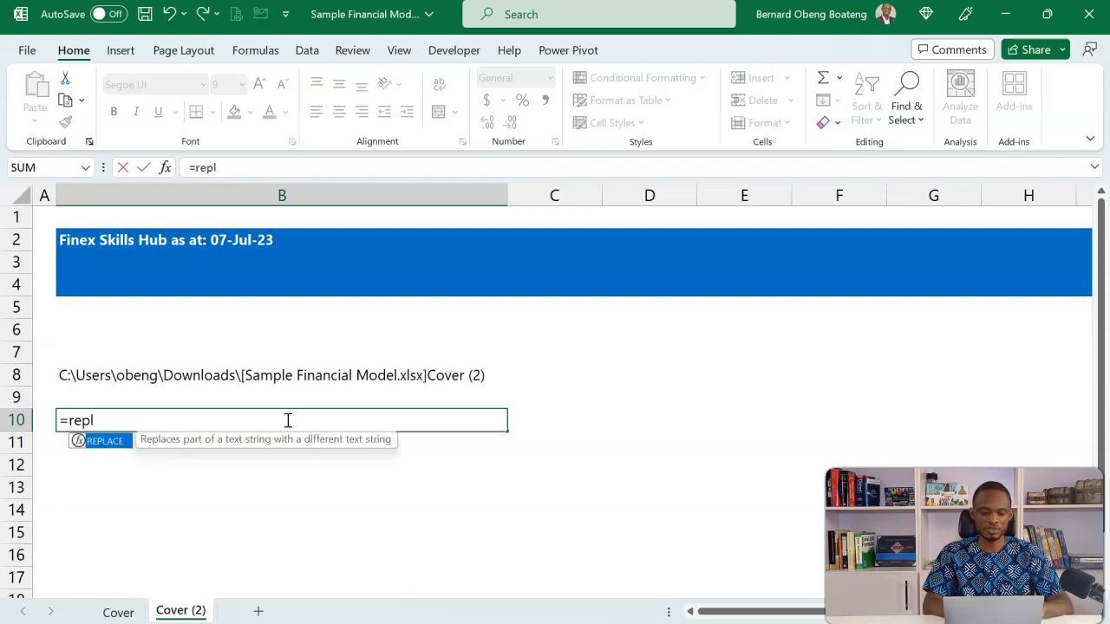
{"action": "key", "text": "Tab"}
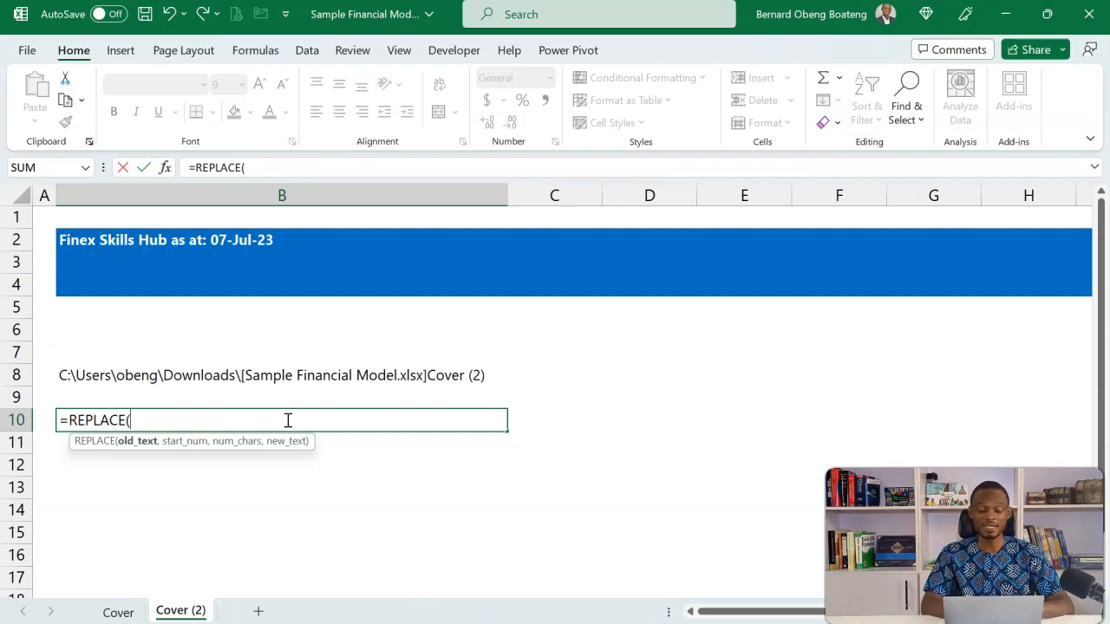
{"action": "type", "text": "cel"}
{"action": "key", "text": "Tab"}
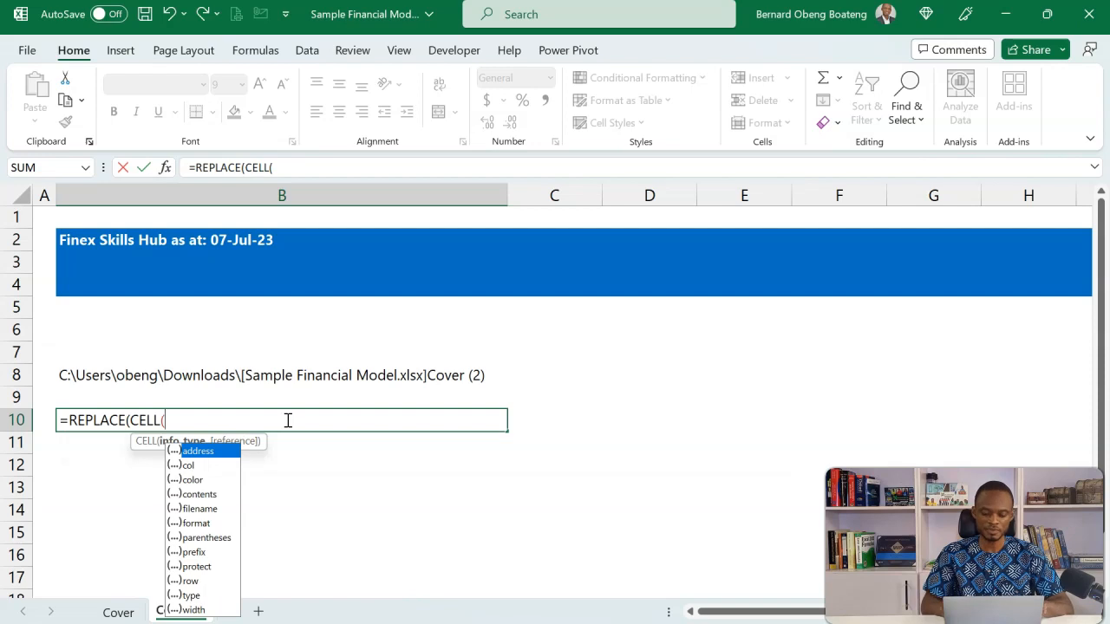
{"action": "key", "text": "Down"}
{"action": "key", "text": "Down"}
{"action": "key", "text": "Down"}
{"action": "key", "text": "Down"}
{"action": "key", "text": "Tab"}
{"action": "type", "text": ","}
{"action": "left_click", "coordinate": [43, 216]}
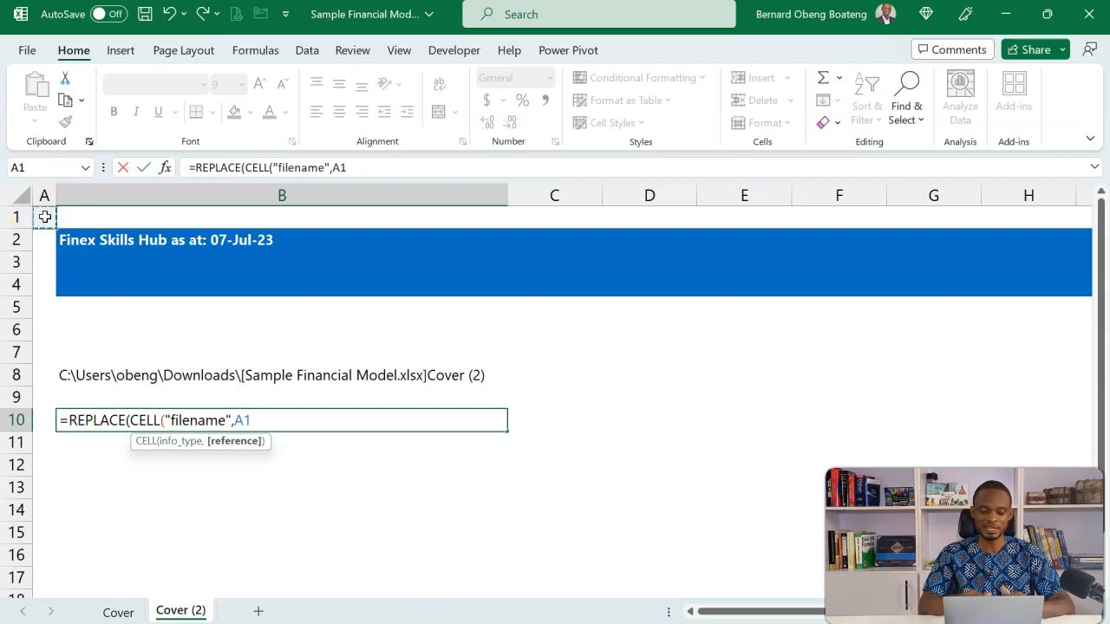
{"action": "type", "text": ")"}
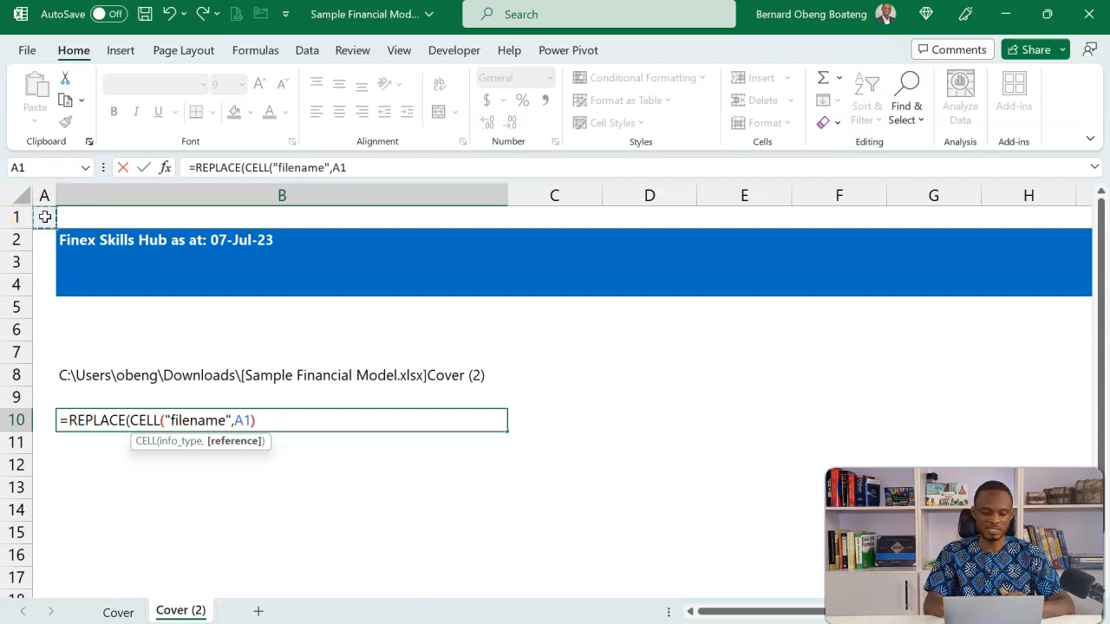
{"action": "left_click", "coordinate": [136, 442]}
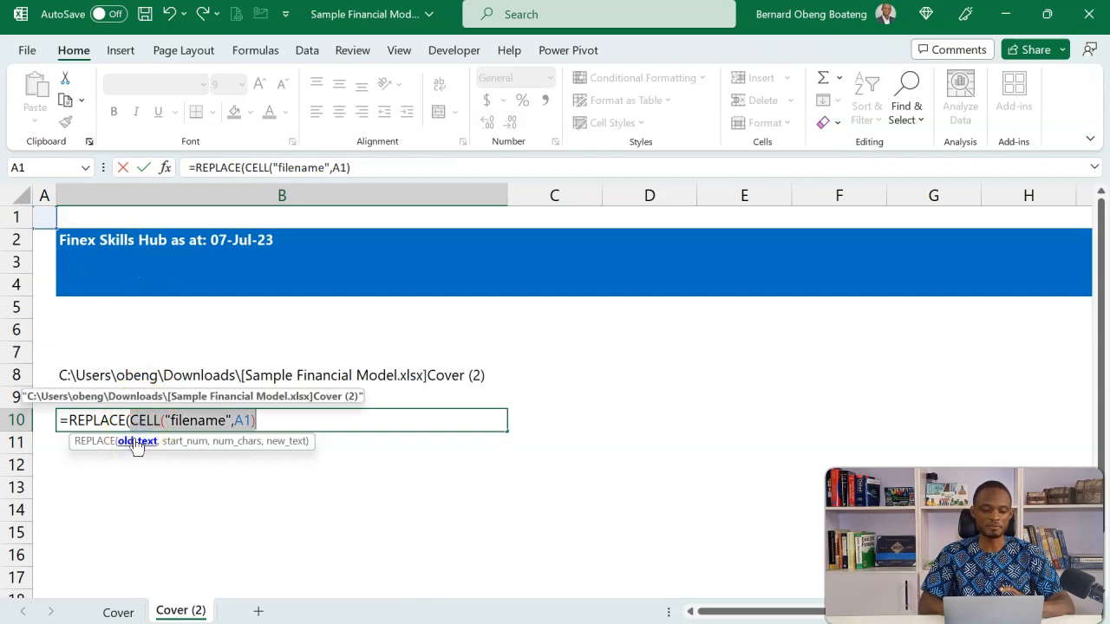
{"action": "left_click", "coordinate": [282, 417]}
In the B10 REPLACE formula, set the start number to 1 and begin FIND("]", as the number of characters
{"action": "type", "text": ",1,"}
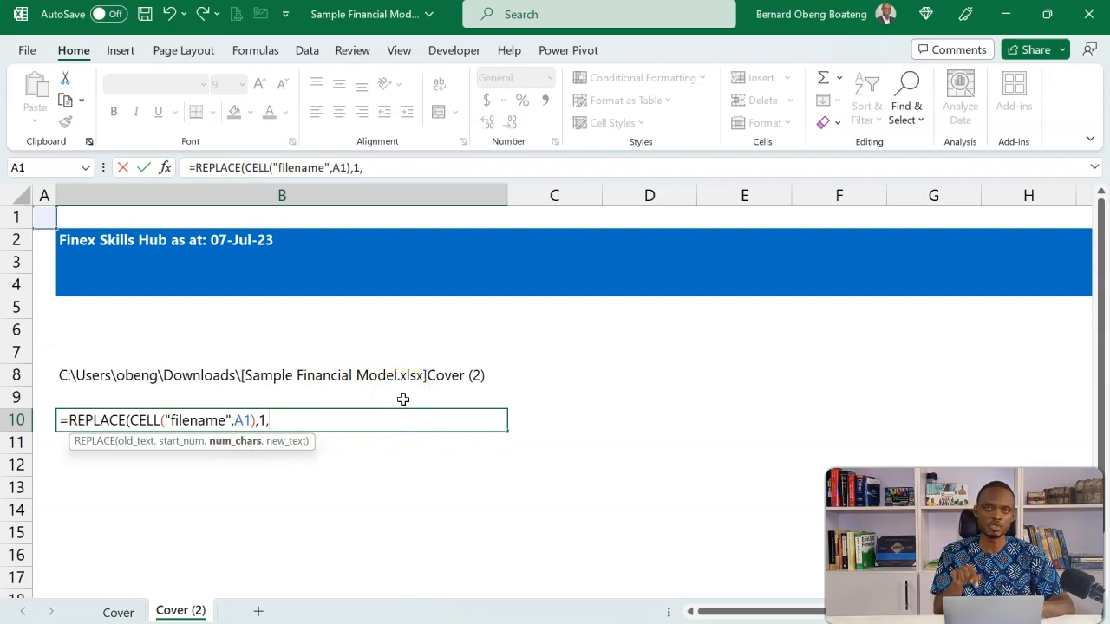
{"action": "type", "text": "find"}
{"action": "key", "text": "Tab"}
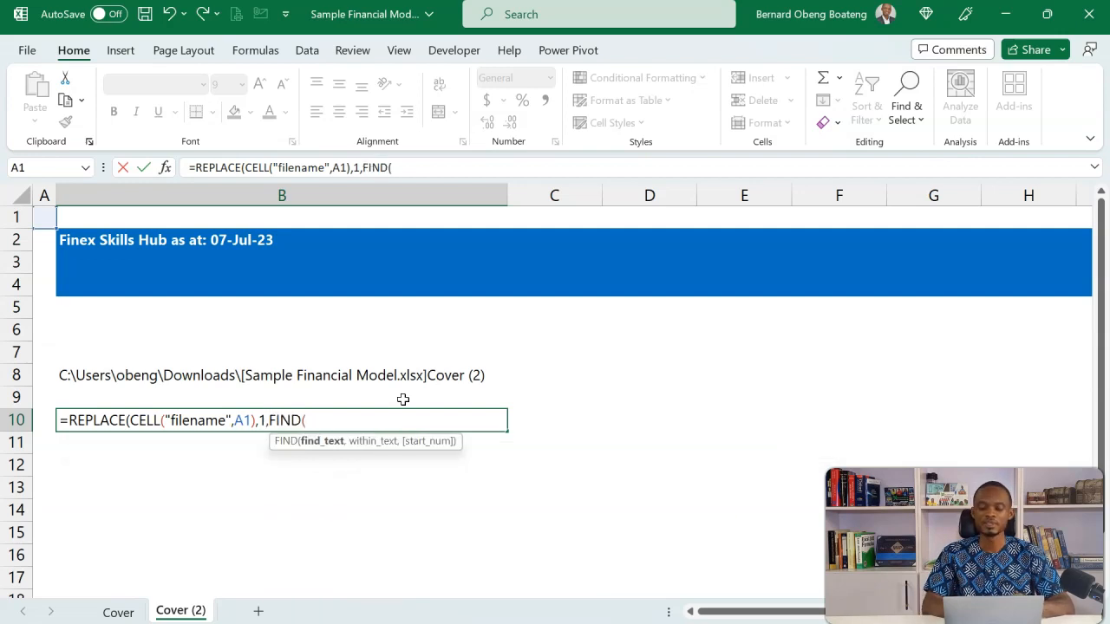
{"action": "type", "text": "\"]\""}
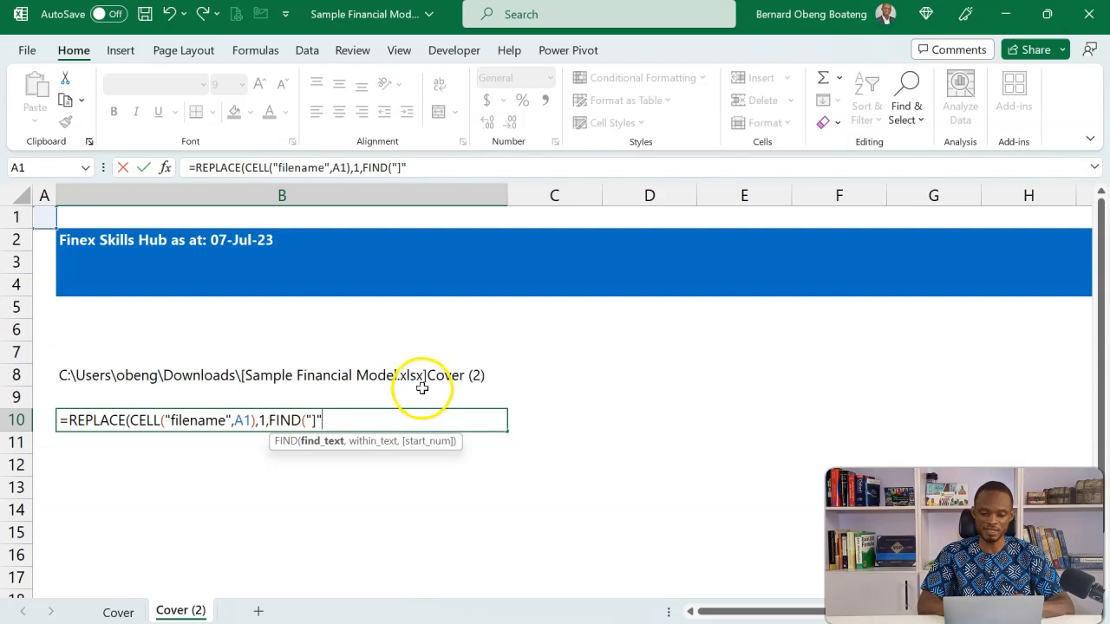
{"action": "type", "text": ","}
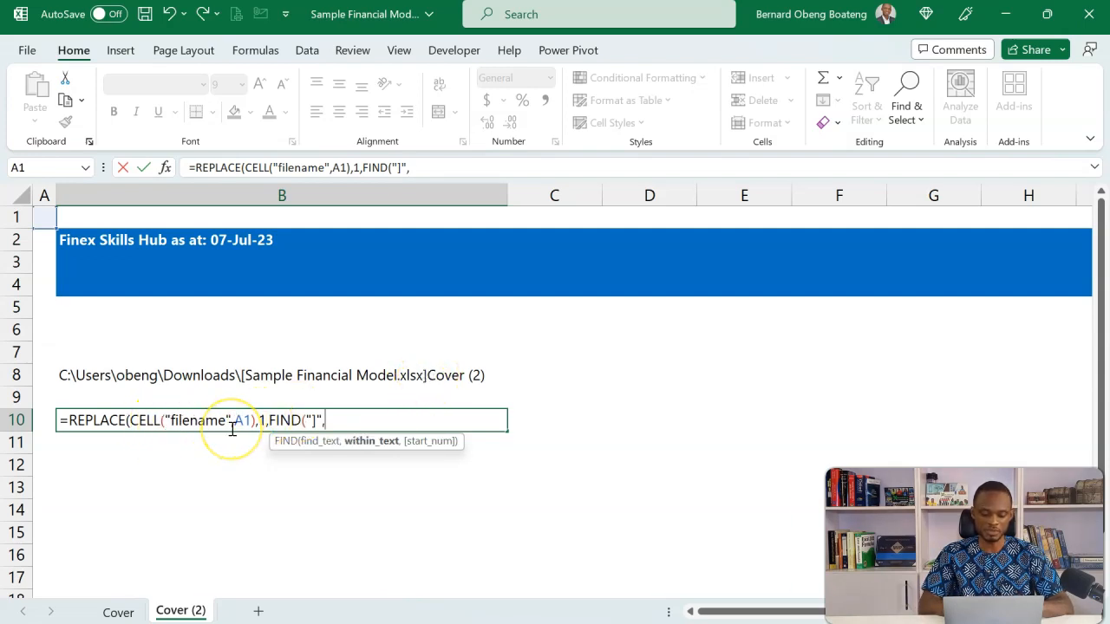
{"action": "type", "text": "cell"}
Use CELL("filename",A1) as the text that FIND searches within and close the FIND function
{"action": "key", "text": "Tab"}
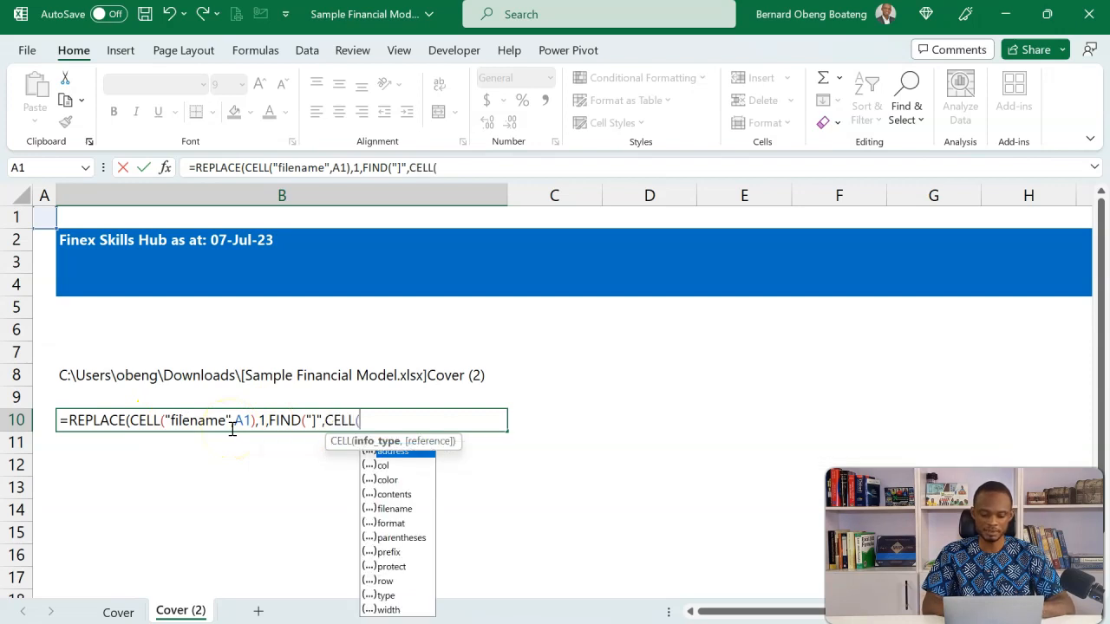
{"action": "key", "text": "Down"}
{"action": "key", "text": "Down"}
{"action": "key", "text": "Down"}
{"action": "key", "text": "Down"}
{"action": "key", "text": "Tab"}
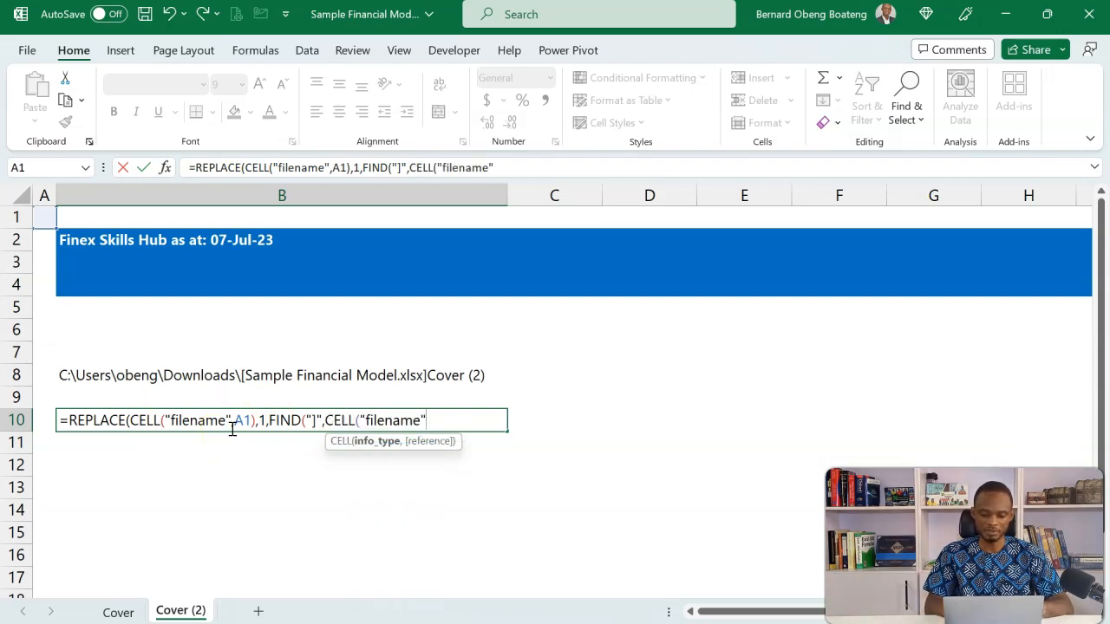
{"action": "type", "text": ","}
{"action": "left_click", "coordinate": [43, 215]}
{"action": "type", "text": ")"}
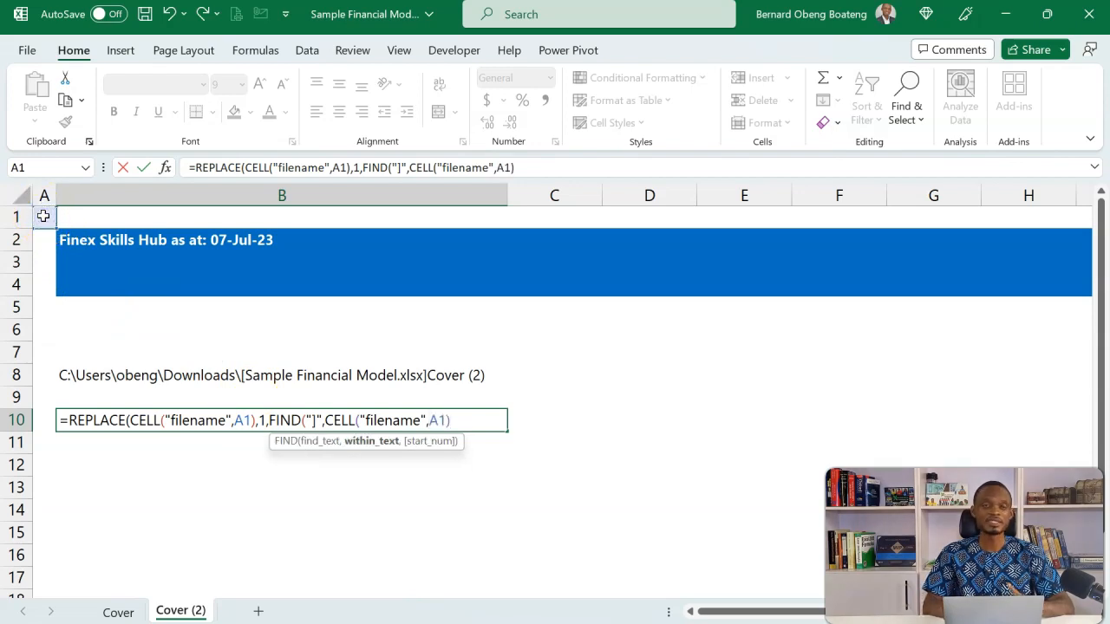
{"action": "type", "text": ")"}
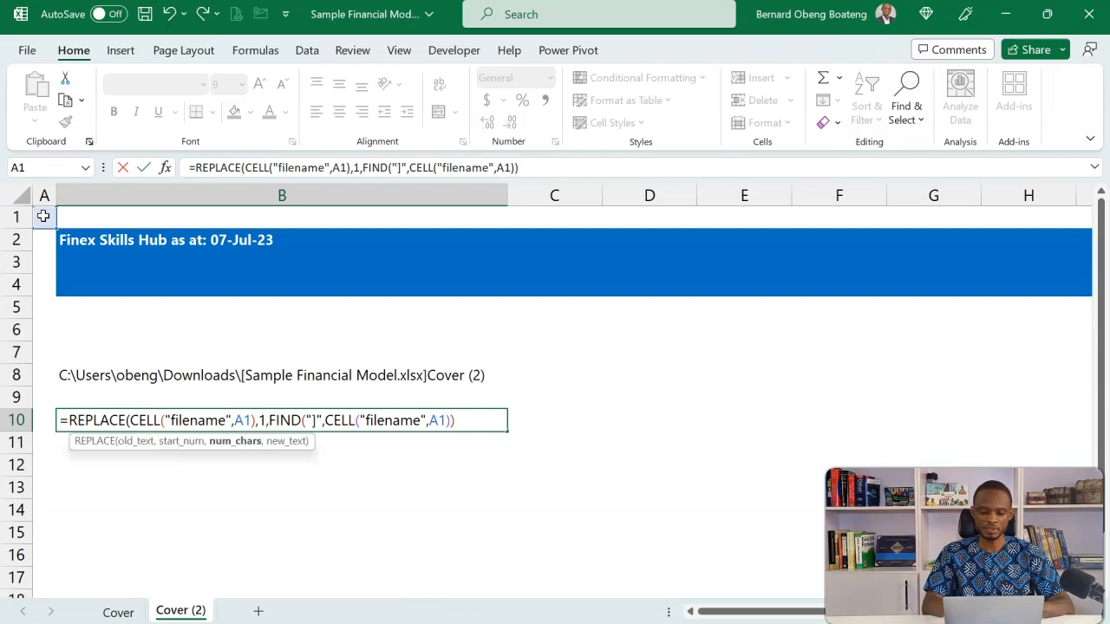
{"action": "type", "text": ","}
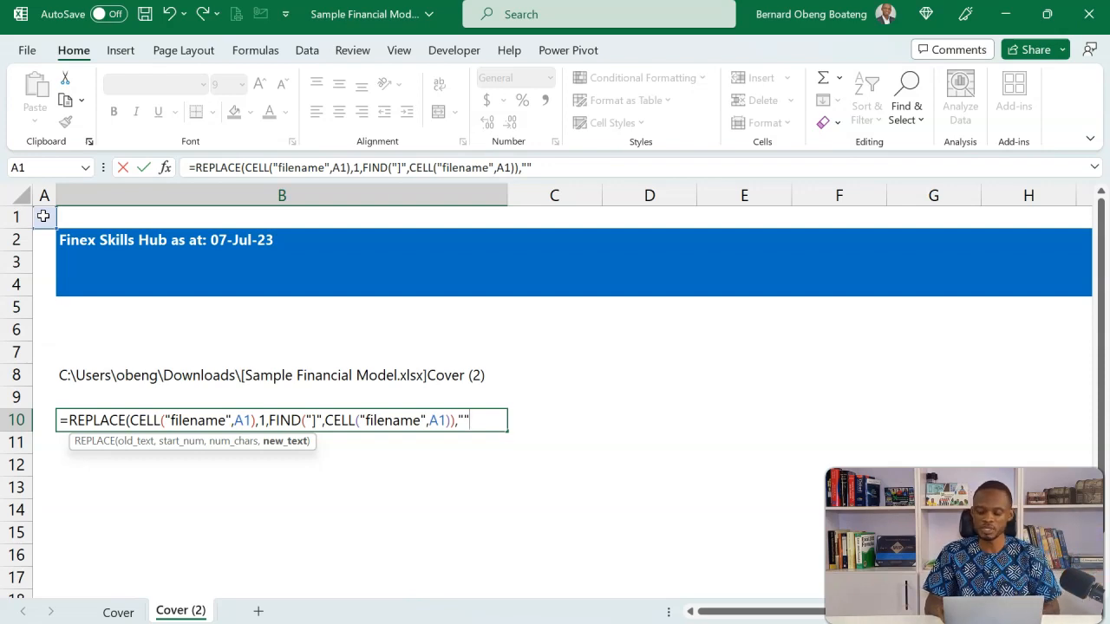
Set the REPLACE function's new text to an empty string "" and enter the formula in B10
{"action": "type", "text": ")"}
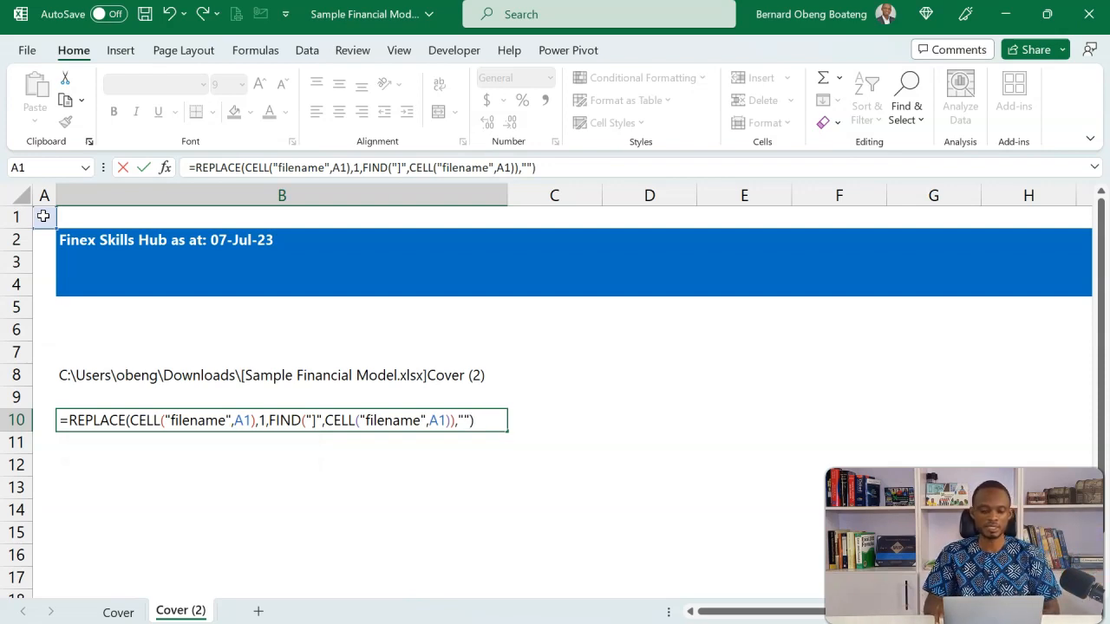
{"action": "key", "text": "Return"}
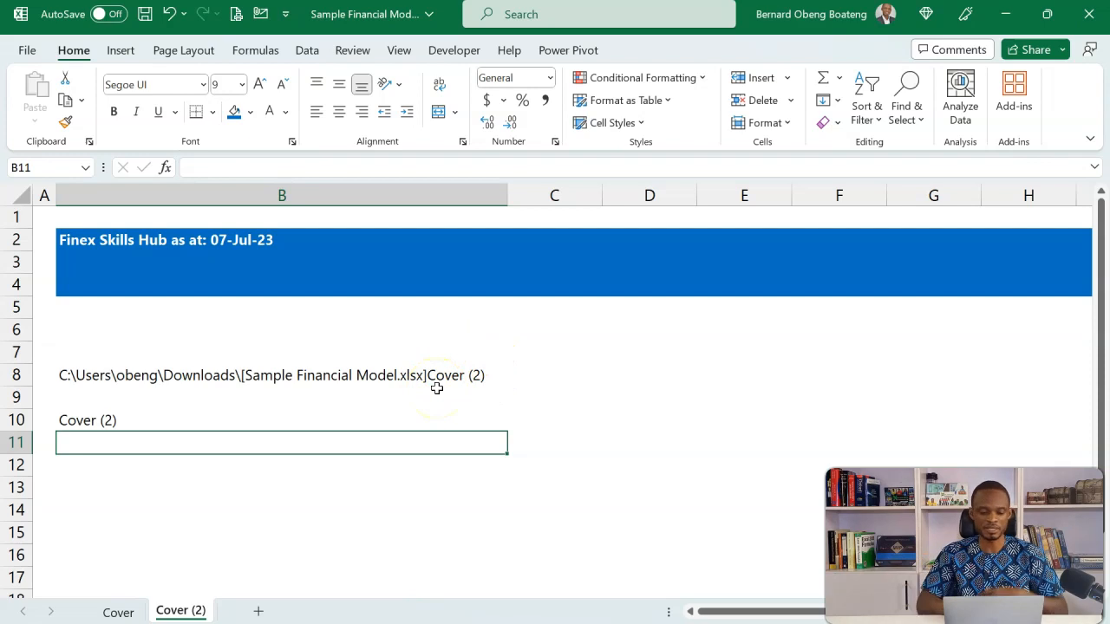
Rename the Cover (2) sheet as Assumptions
{"action": "left_click", "coordinate": [259, 539]}
{"action": "key", "text": "alt+h"}
{"action": "type", "text": "or"}
{"action": "type", "text": "Assump"}
{"action": "type", "text": "tions"}
{"action": "key", "text": "Return"}
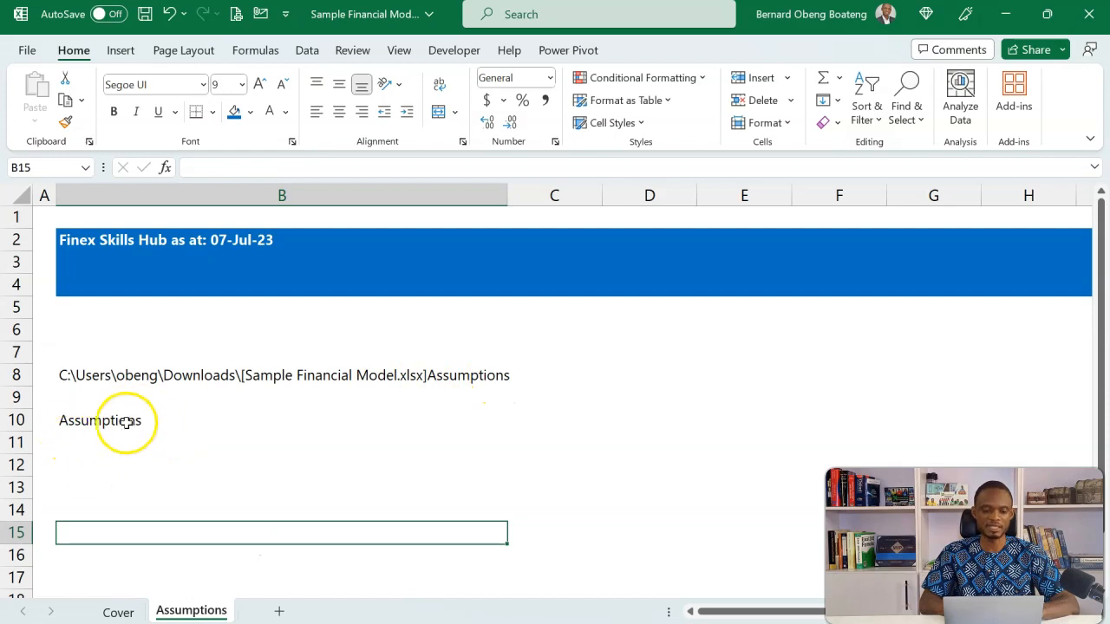
Copy the REPLACE formula text from B10 and paste it into B4 of the blue header band, keeping the A1 references
{"action": "left_click", "coordinate": [118, 368]}
{"action": "left_click", "coordinate": [133, 423]}
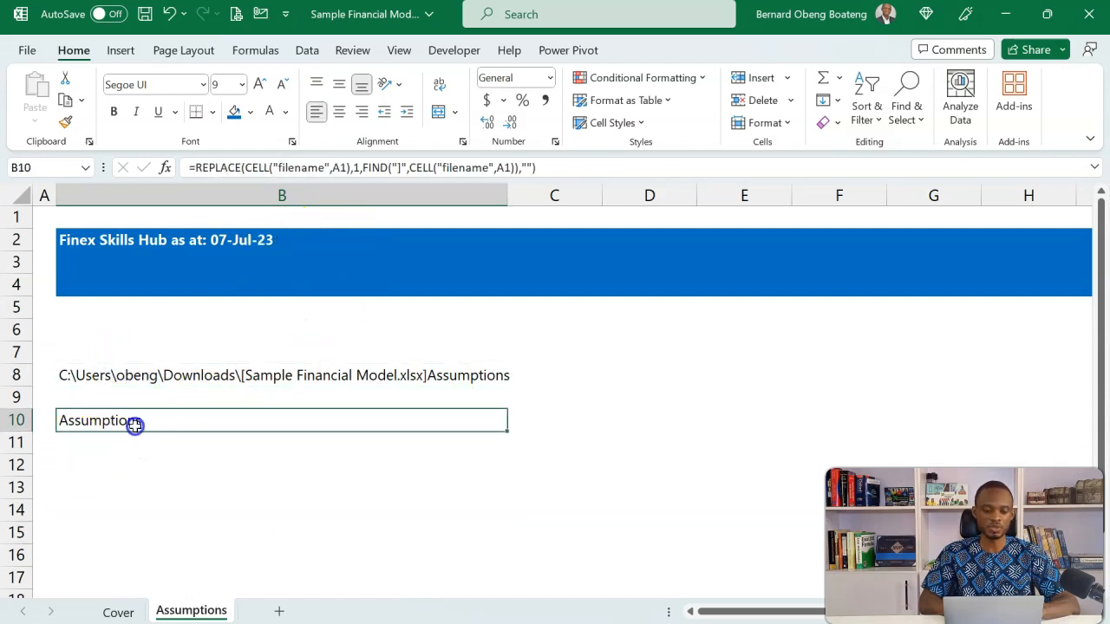
{"action": "left_click_drag", "start_coordinate": [556, 176], "coordinate": [179, 183]}
{"action": "key", "text": "ctrl+c"}
{"action": "key", "text": "Escape"}
{"action": "left_click", "coordinate": [124, 287]}
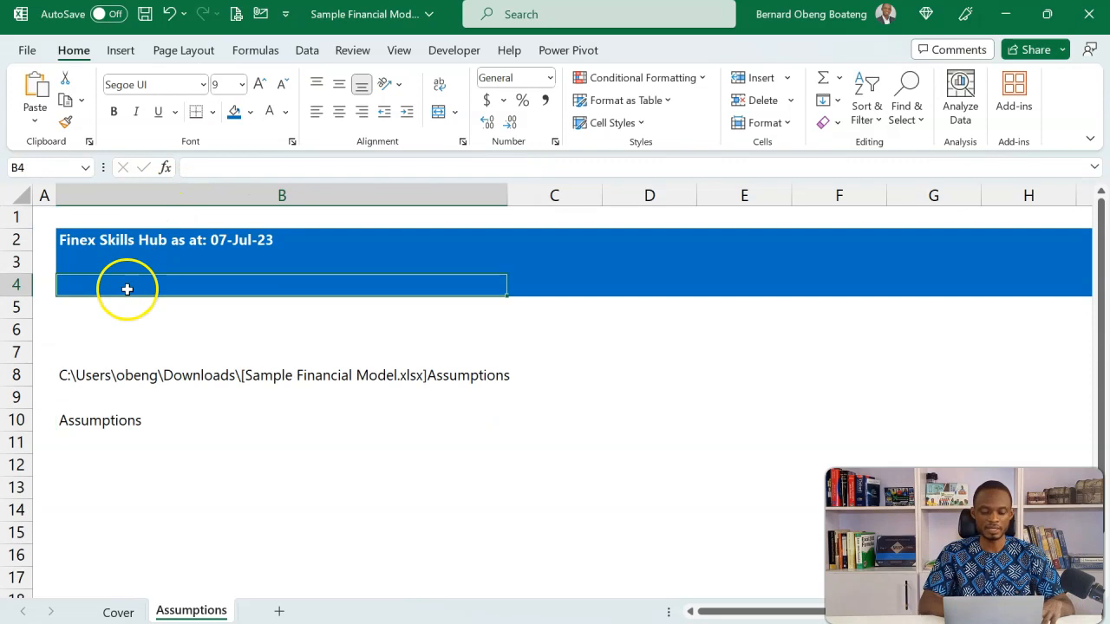
{"action": "key", "text": "ctrl+v"}
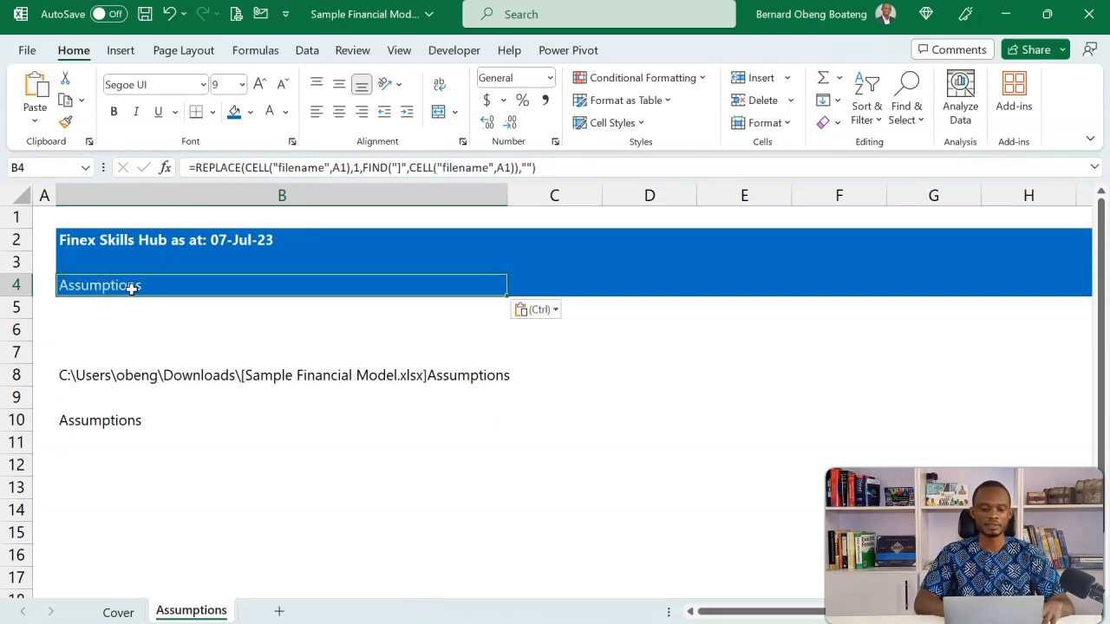
{"action": "double_click", "coordinate": [128, 287]}
{"action": "key", "text": "Escape"}
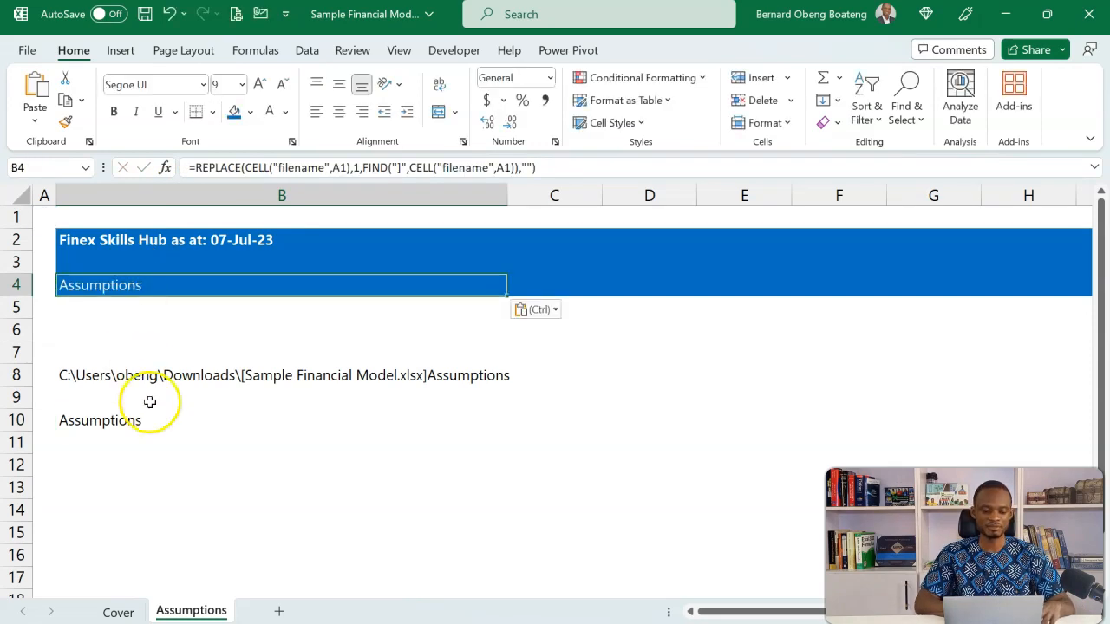
Rename the current sheet as Inputs
{"action": "key", "text": "Escape"}
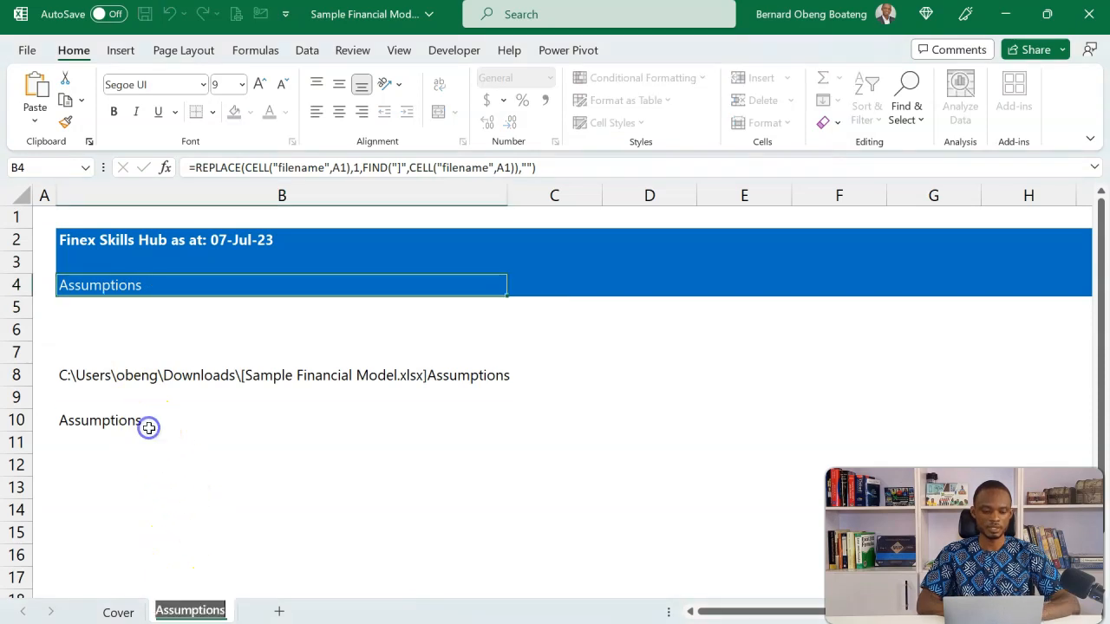
{"action": "left_click", "coordinate": [149, 427]}
{"action": "key", "text": "alt+h"}
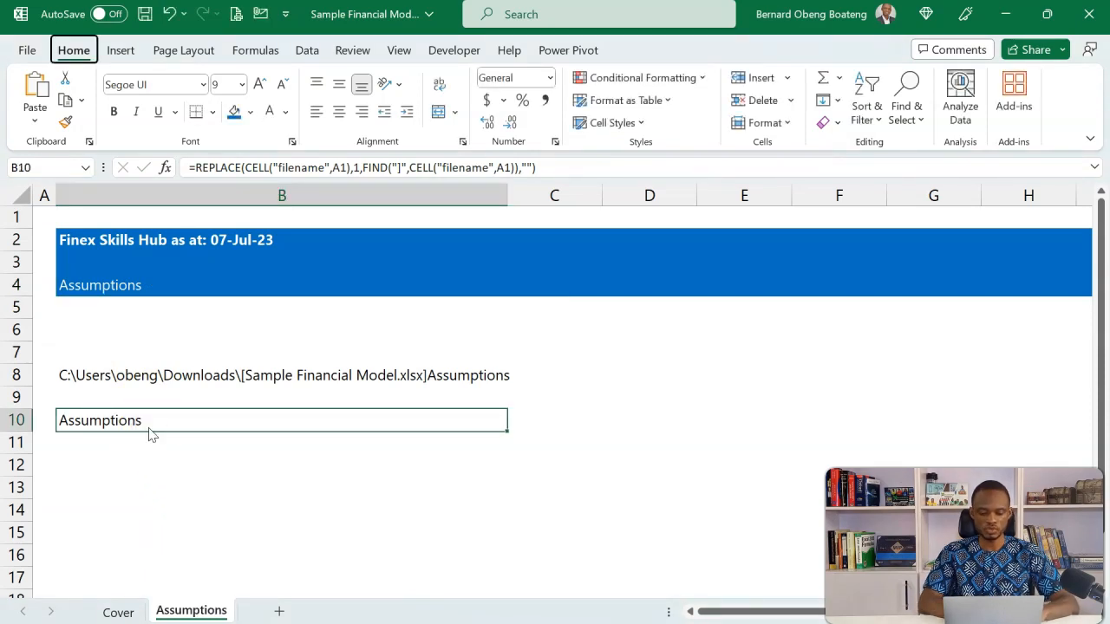
{"action": "type", "text": "or"}
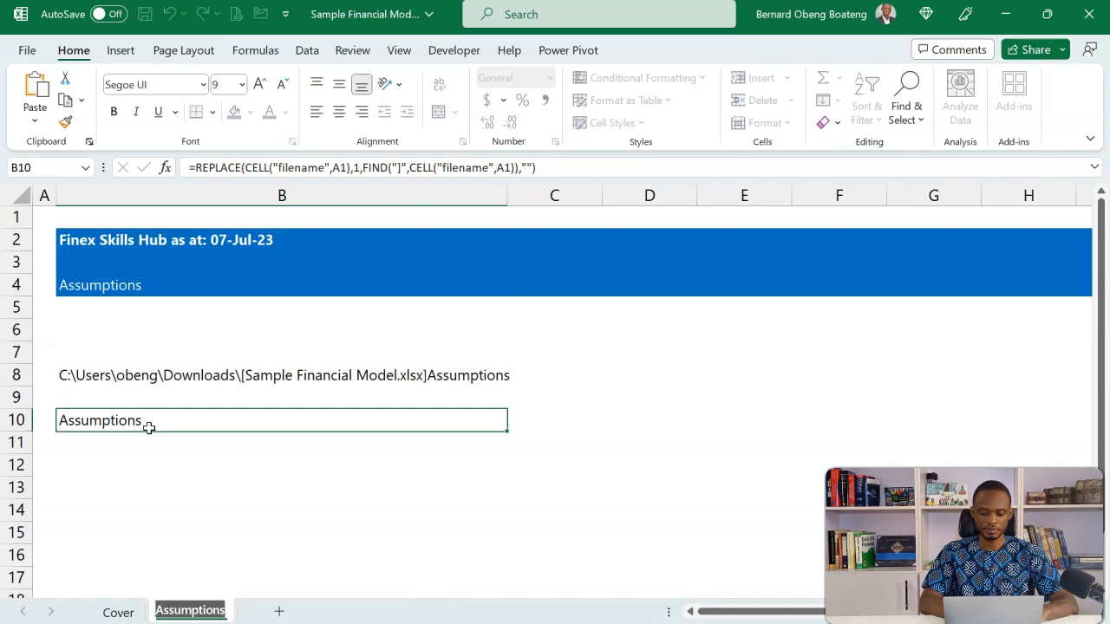
{"action": "type", "text": "Inputs"}
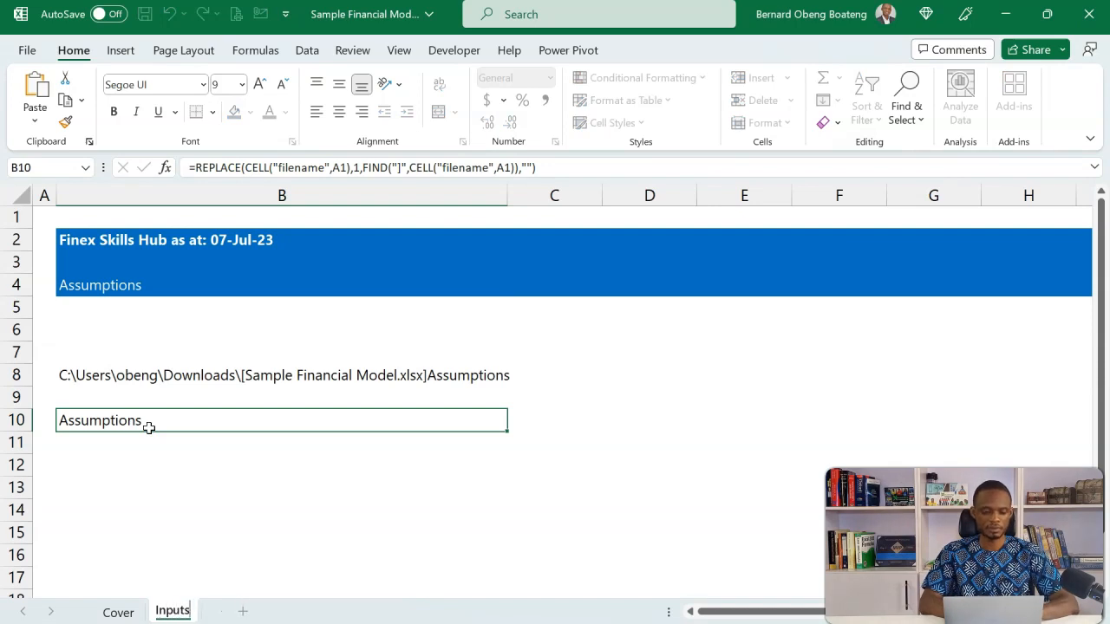
{"action": "key", "text": "Return"}
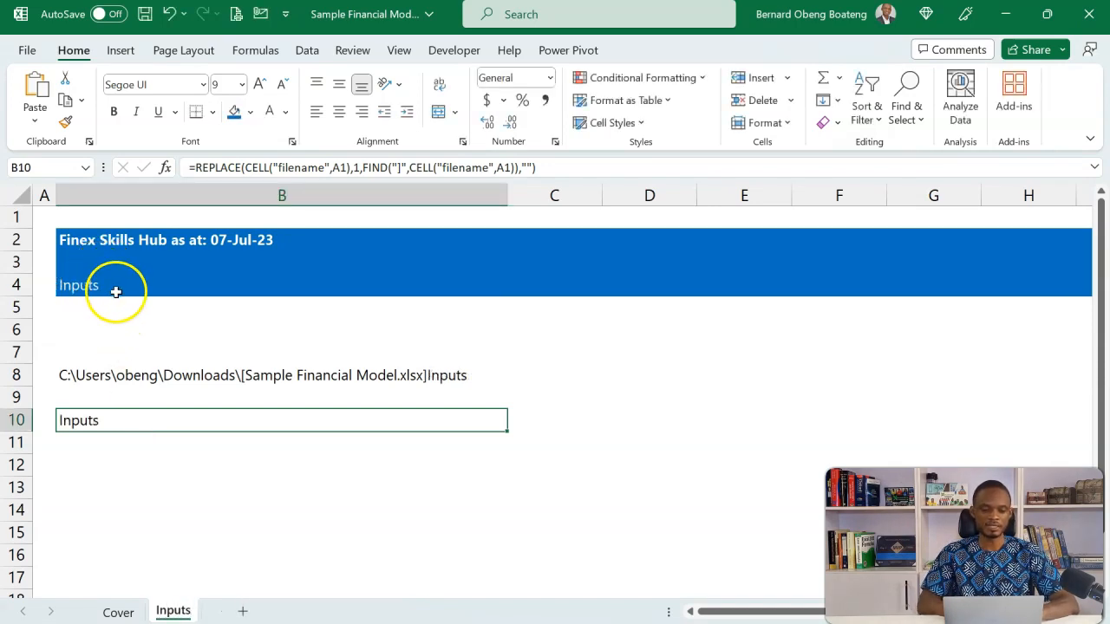
Clear the helper formulas in B8:B10 and zoom the sheet to fit row 1 from column A to P
{"action": "left_click_drag", "start_coordinate": [112, 379], "coordinate": [118, 430]}
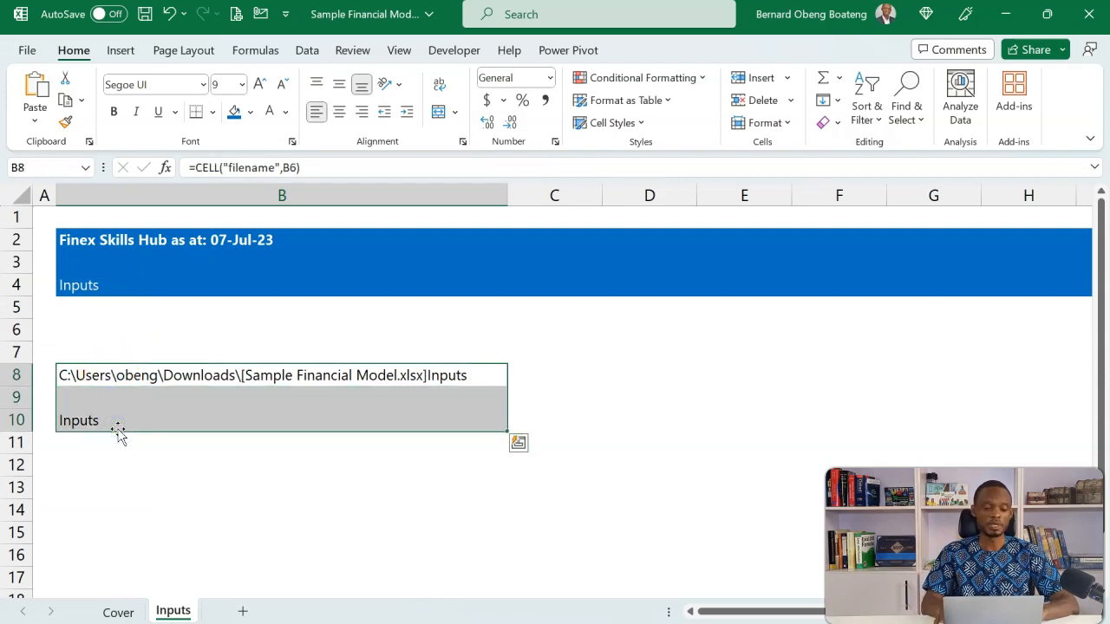
{"action": "key", "text": "Delete"}
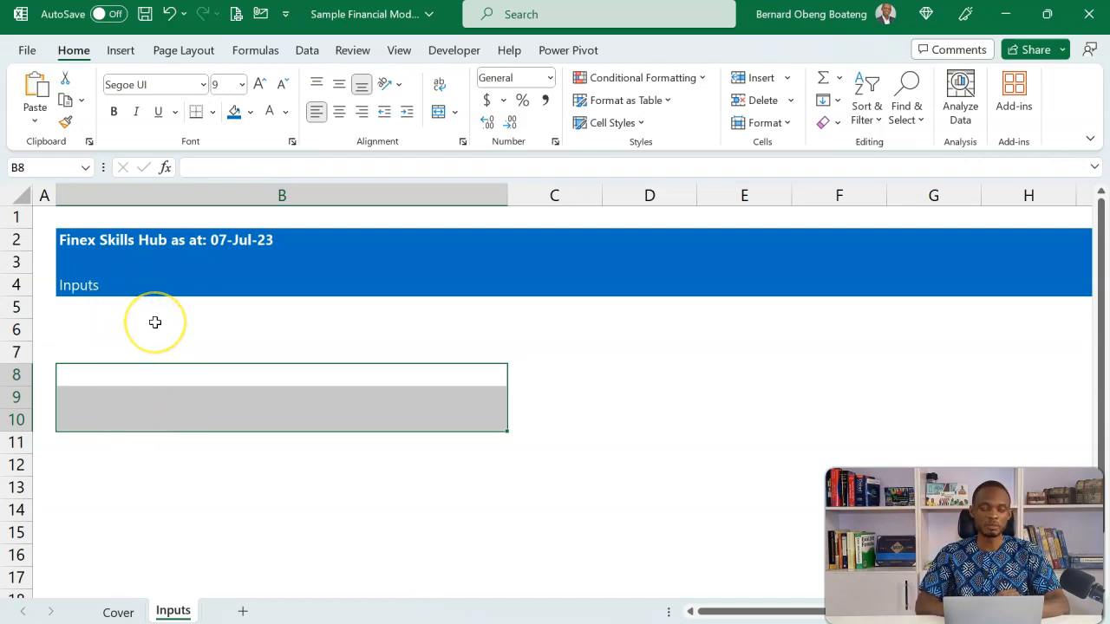
{"action": "left_click", "coordinate": [51, 219]}
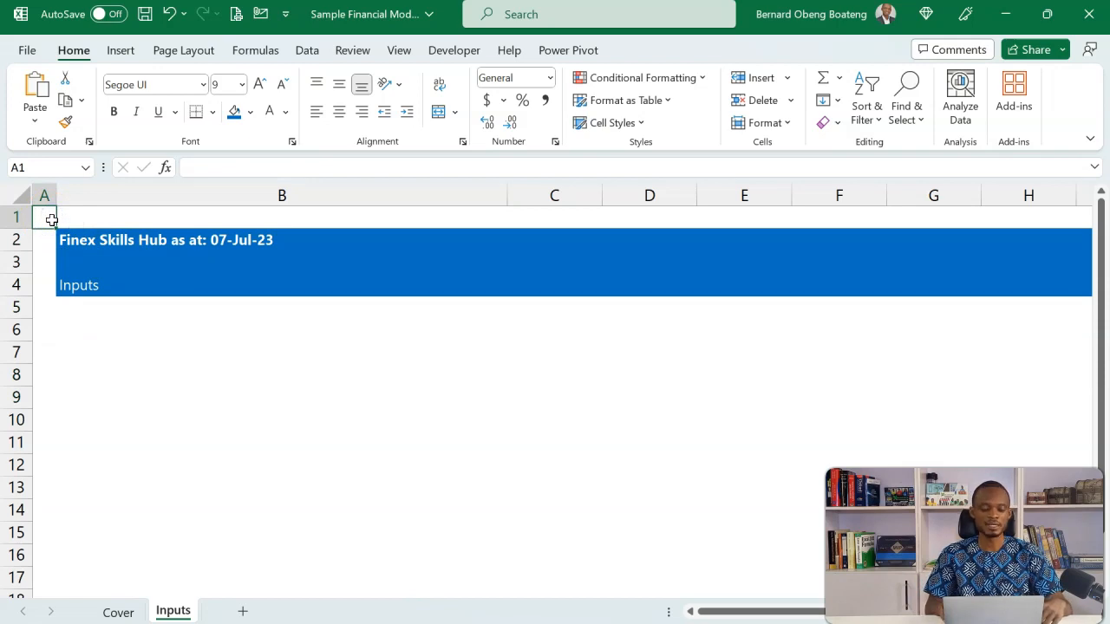
{"action": "key", "text": "ctrl+shift+Right"}
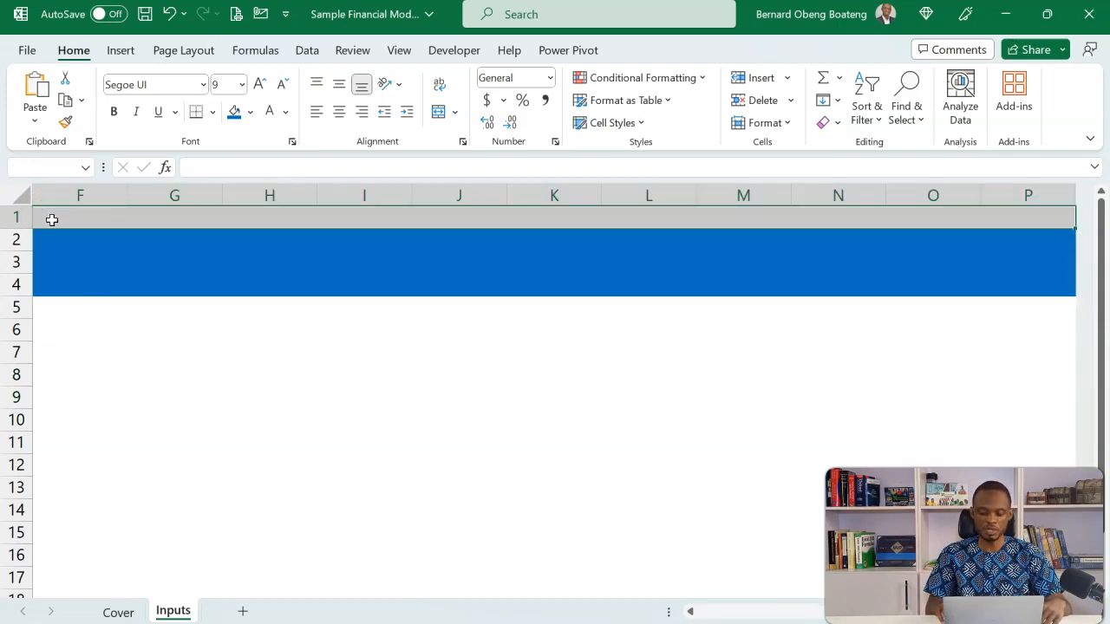
{"action": "key", "text": "ctrl+BackSpace"}
{"action": "key", "text": "alt"}
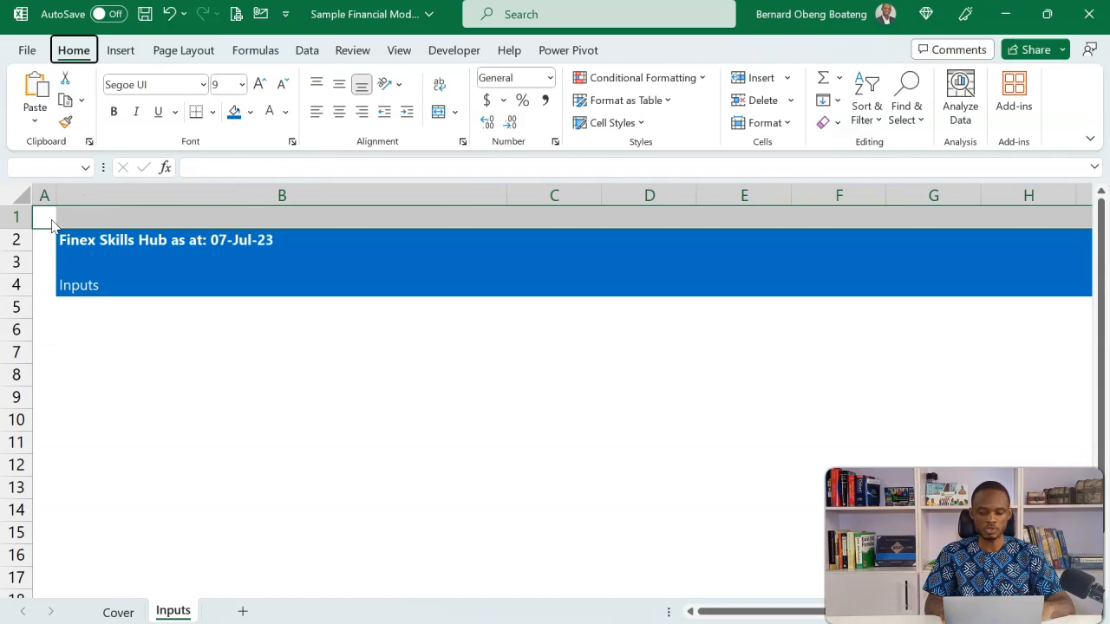
{"action": "key", "text": "w"}
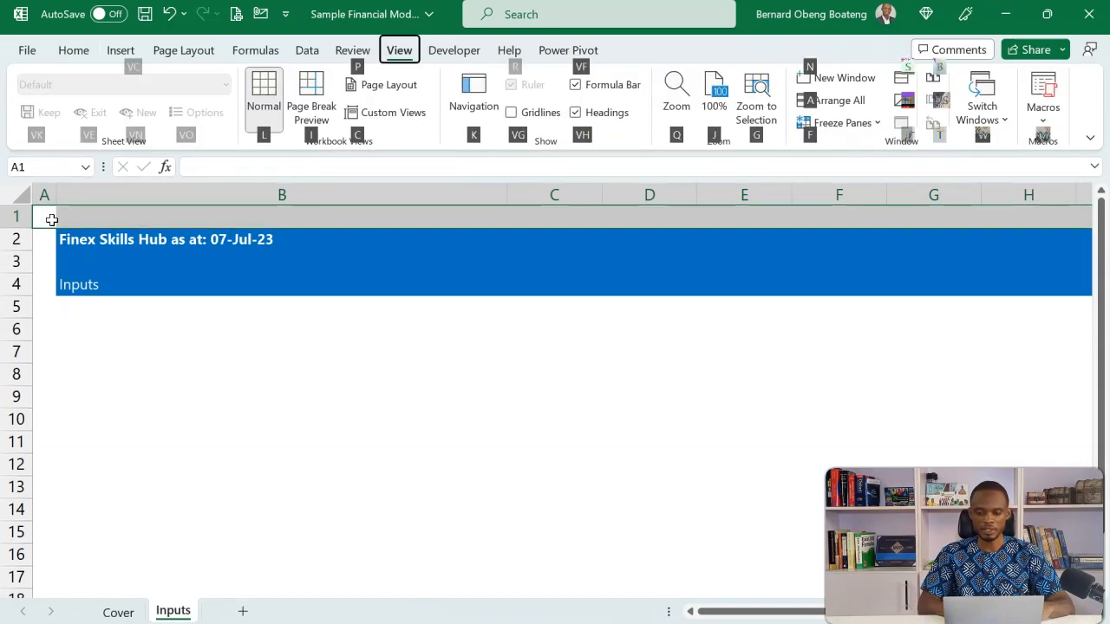
{"action": "key", "text": "g"}
{"action": "scroll", "coordinate": [52, 220], "scroll_direction": "down", "scroll_amount": 4}
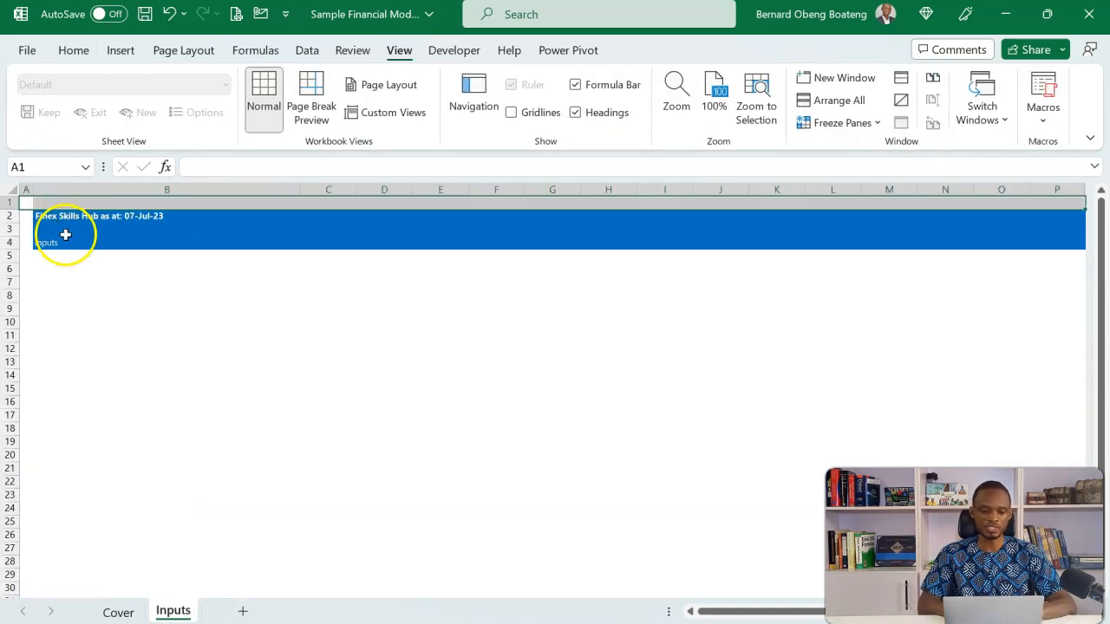
Copy the labels Period Start, Period End, Period Counter and Days in Period from the reference Assumptions sheet into B6:B9 of Inputs
{"action": "left_click", "coordinate": [88, 272]}
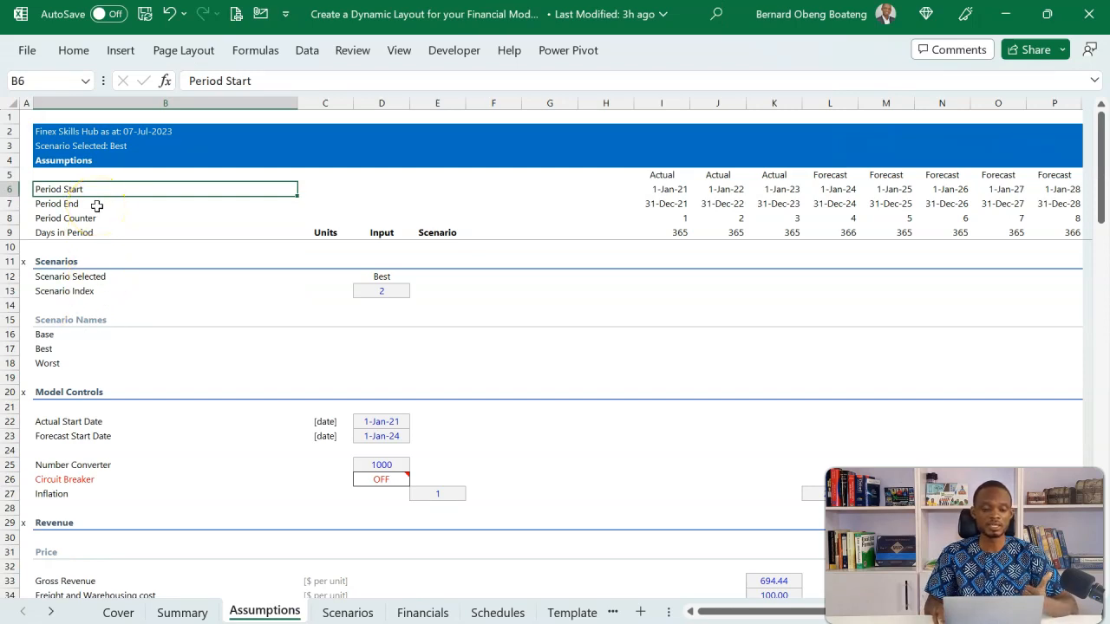
{"action": "left_click", "coordinate": [97, 206], "text": "shift"}
{"action": "key", "text": "shift+Down"}
{"action": "key", "text": "shift+Down"}
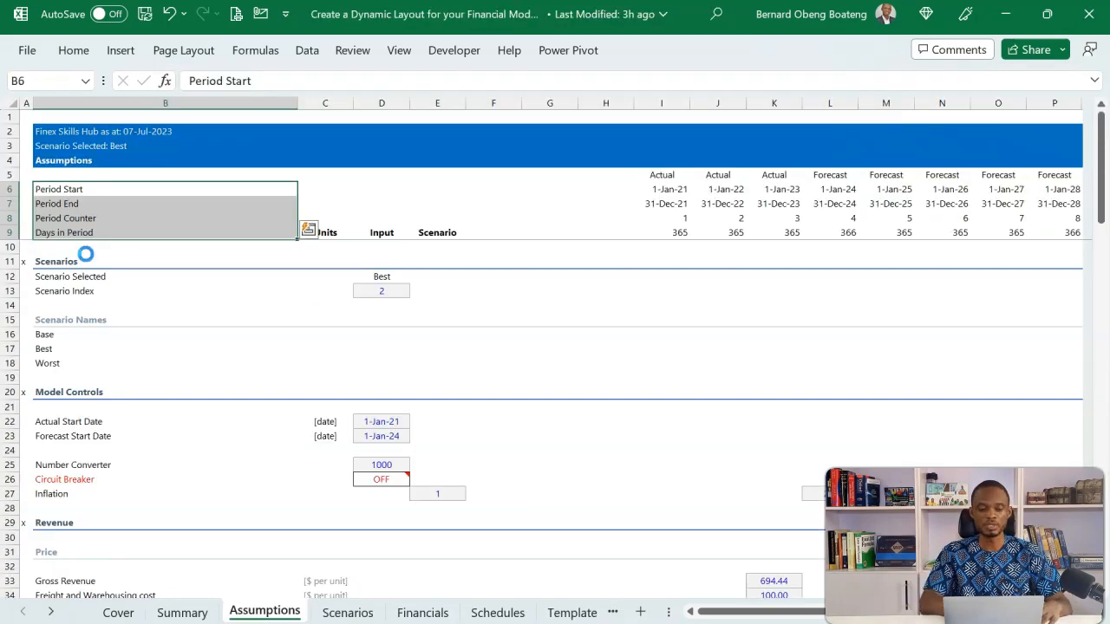
{"action": "key", "text": "ctrl+c"}
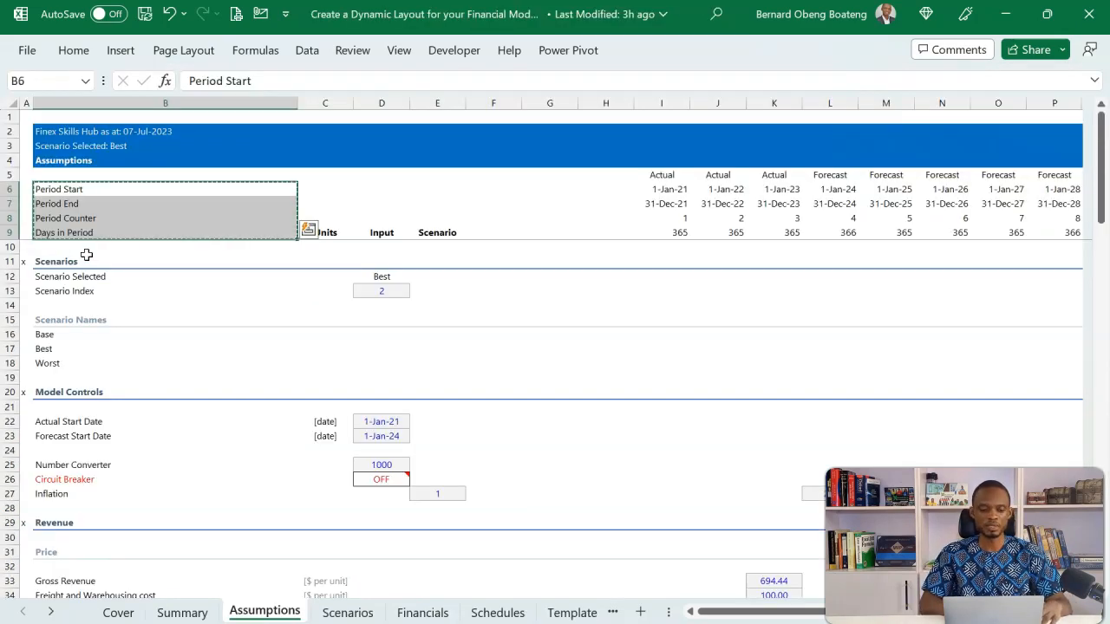
{"action": "key", "text": "alt+Tab"}
{"action": "key", "text": "ctrl+v"}
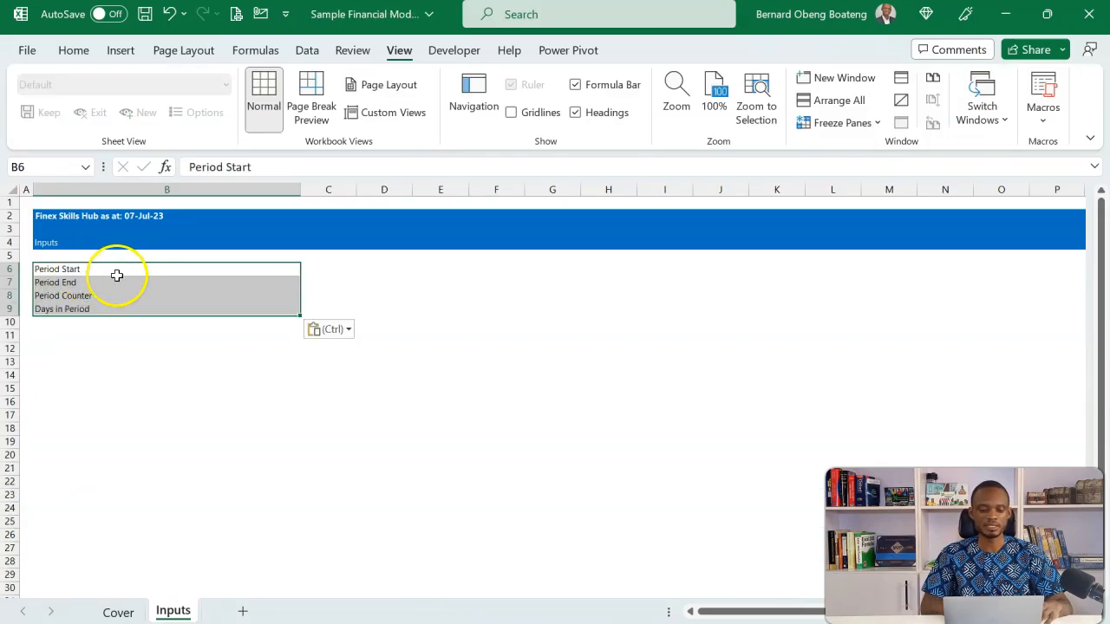
{"action": "left_click", "coordinate": [70, 268]}
{"action": "left_click", "coordinate": [64, 281]}
{"action": "left_click", "coordinate": [64, 295]}
{"action": "left_click", "coordinate": [80, 309]}
Freeze the panes above row 10 so rows 1 to 9 of the Inputs sheet stay fixed
{"action": "left_click", "coordinate": [31, 327]}
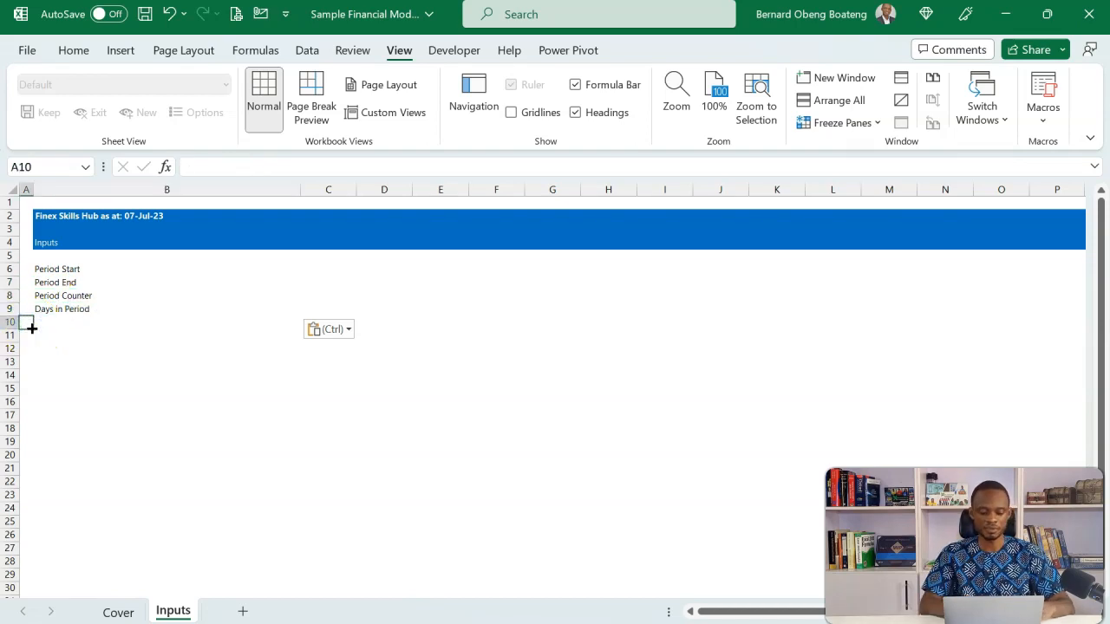
{"action": "left_click", "coordinate": [32, 322]}
{"action": "key", "text": "alt"}
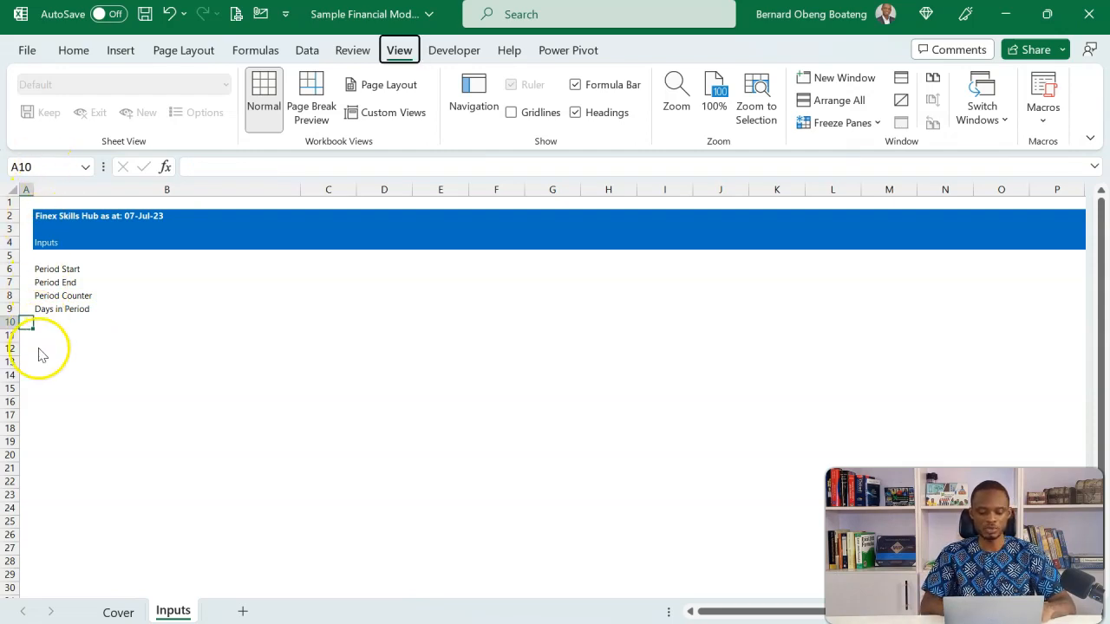
{"action": "key", "text": "Escape"}
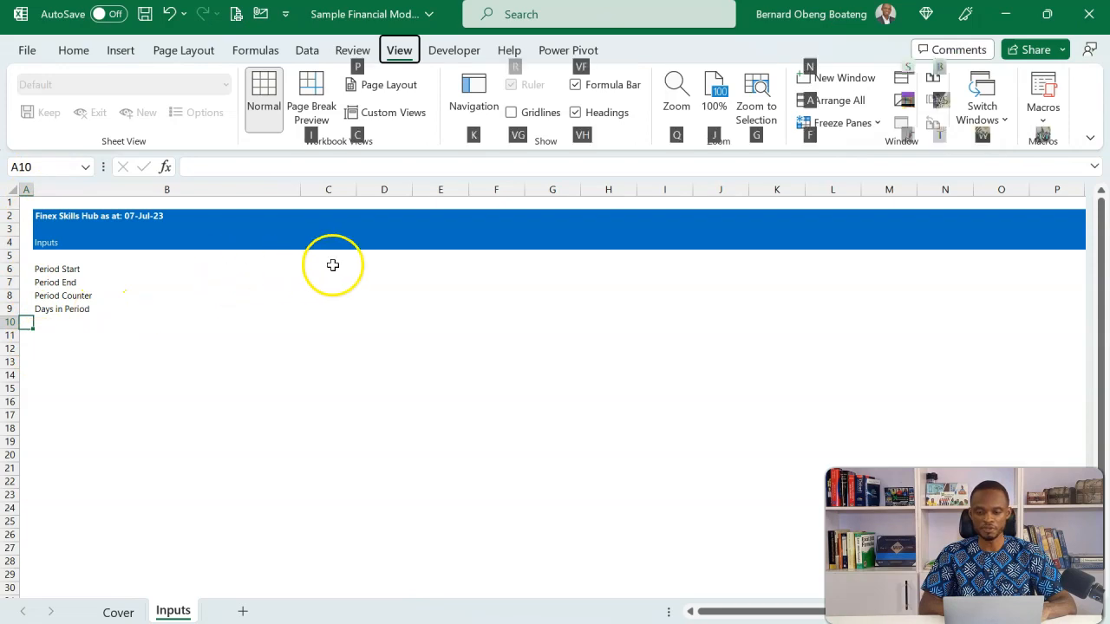
{"action": "key", "text": "alt+w"}
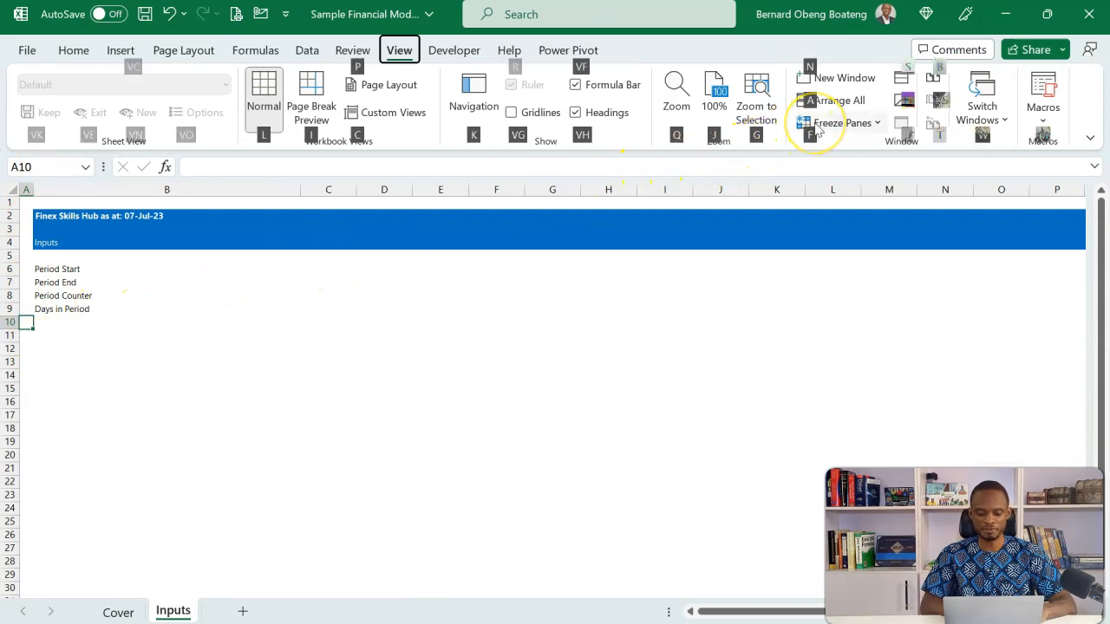
{"action": "key", "text": "f"}
{"action": "key", "text": "f"}
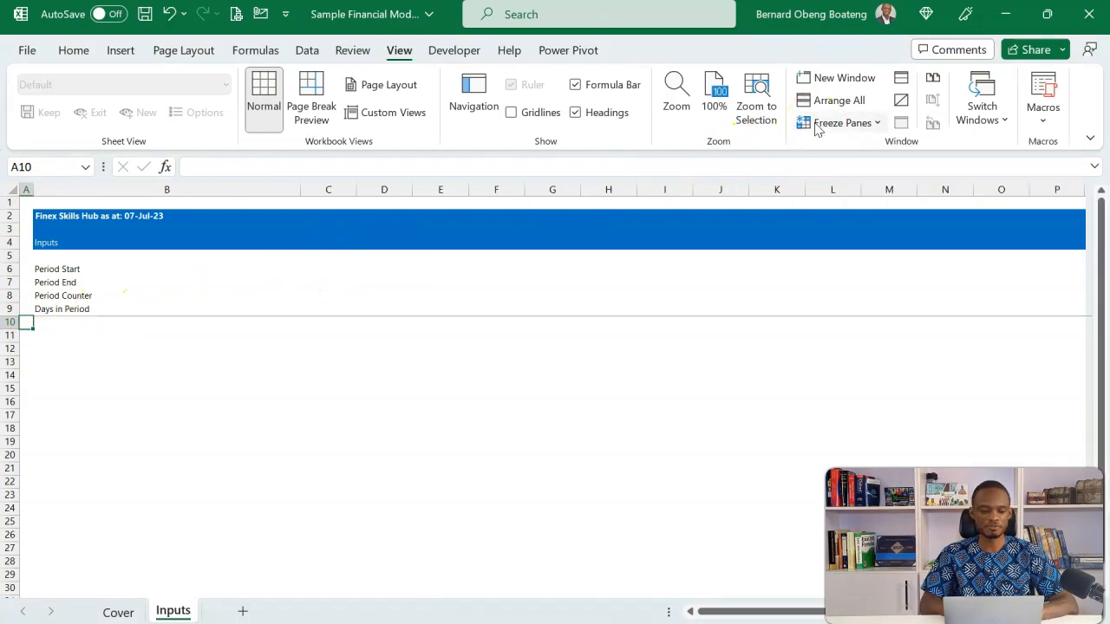
Move up and down the rows around row 10 to check the frozen header area
{"action": "key", "text": "Down"}
{"action": "key", "text": "Down"}
{"action": "key", "text": "Down"}
{"action": "key", "text": "Down"}
{"action": "key", "text": "Down"}
{"action": "key", "text": "Up"}
{"action": "key", "text": "Up"}
{"action": "key", "text": "Up"}
{"action": "key", "text": "Up"}
{"action": "key", "text": "Up"}
{"action": "key", "text": "Up"}
{"action": "key", "text": "Up"}
{"action": "key", "text": "Up"}
{"action": "key", "text": "Up"}
{"action": "key", "text": "Up"}
{"action": "key", "text": "Up"}
{"action": "key", "text": "Up"}
{"action": "key", "text": "Up"}
{"action": "key", "text": "Up"}
{"action": "key", "text": "Down"}
{"action": "key", "text": "Down"}
{"action": "key", "text": "Down"}
{"action": "key", "text": "Down"}
{"action": "key", "text": "Down"}
{"action": "key", "text": "Down"}
{"action": "key", "text": "Down"}
{"action": "key", "text": "Down"}
{"action": "key", "text": "Down"}
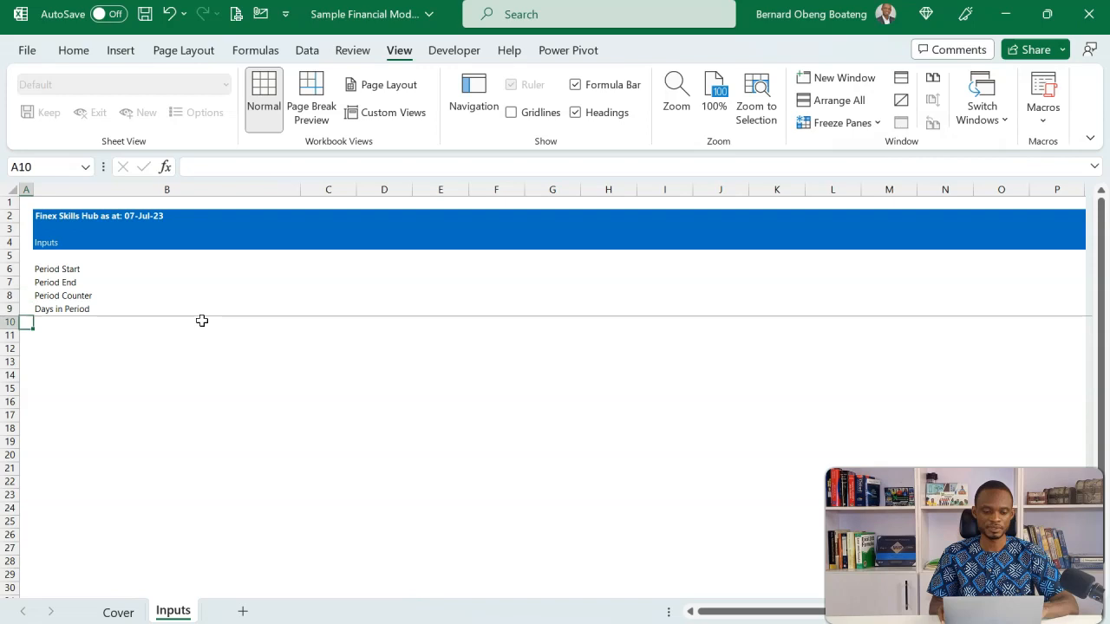
Enter the section heading Scenarios in B11 of the Inputs sheet, following the reference Assumptions sheet
{"action": "key", "text": "Right"}
{"action": "key", "text": "Down"}
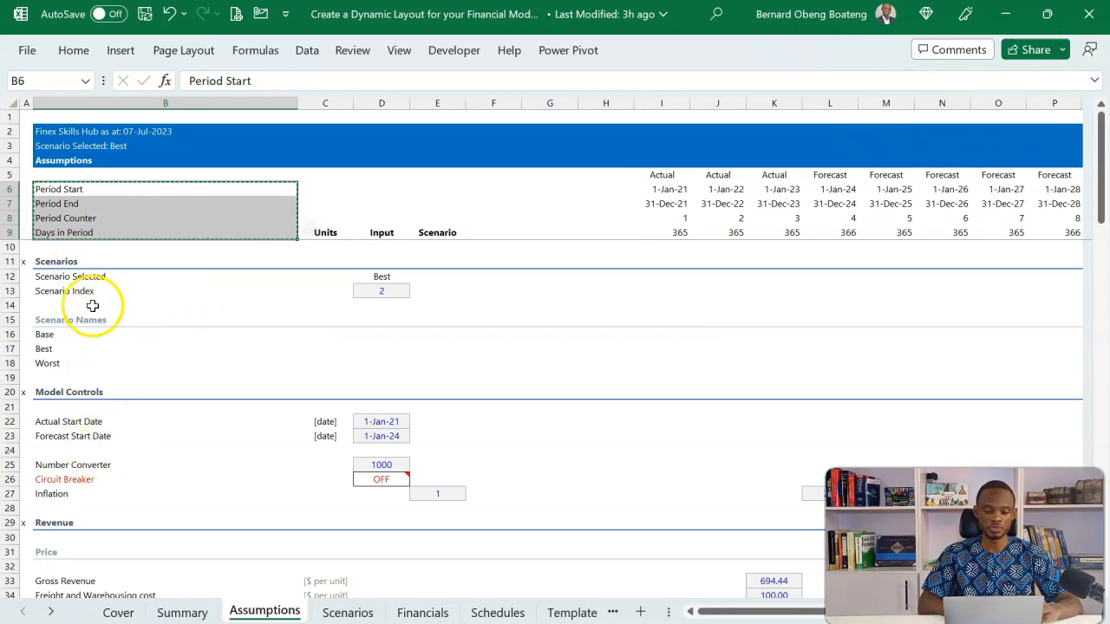
{"action": "key", "text": "alt+Tab"}
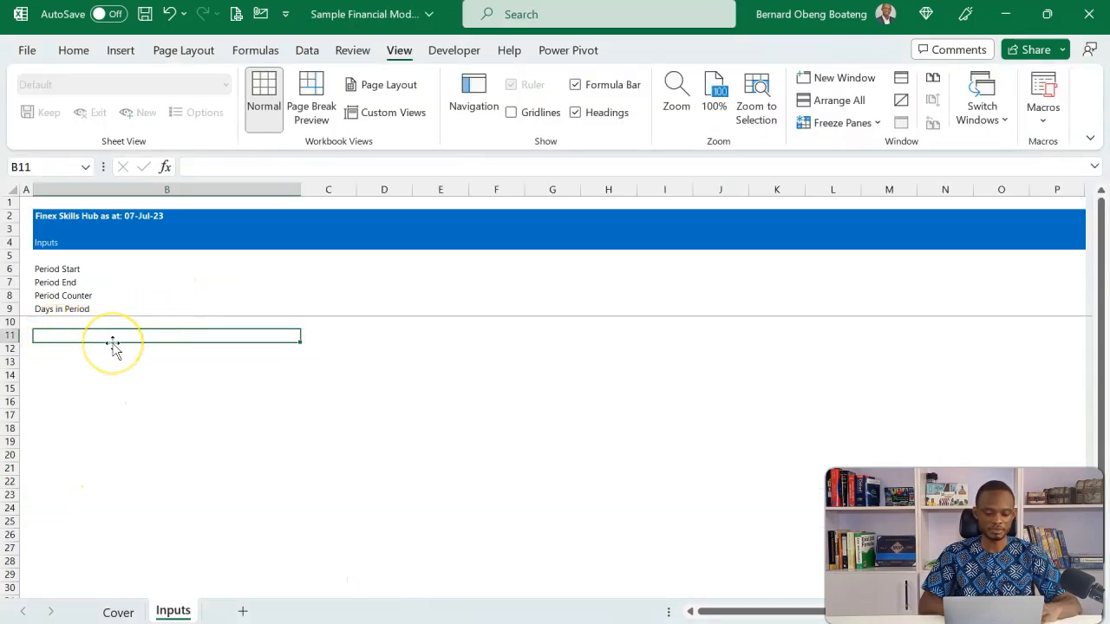
{"action": "type", "text": "Scenar"}
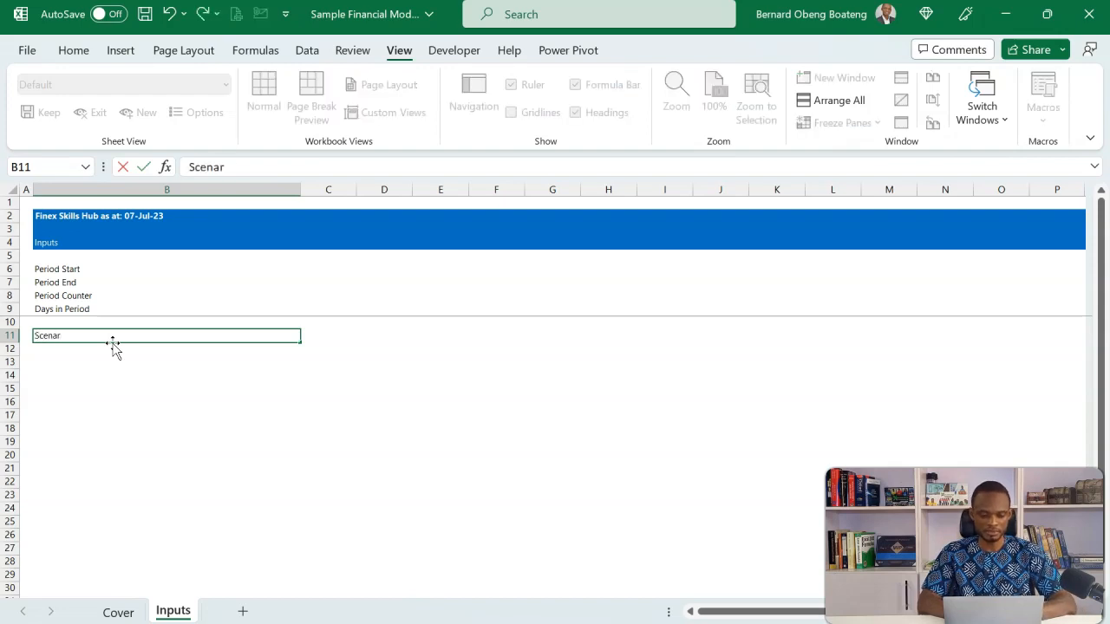
{"action": "type", "text": "ios"}
{"action": "key", "text": "Return"}
{"action": "key", "text": "Up"}
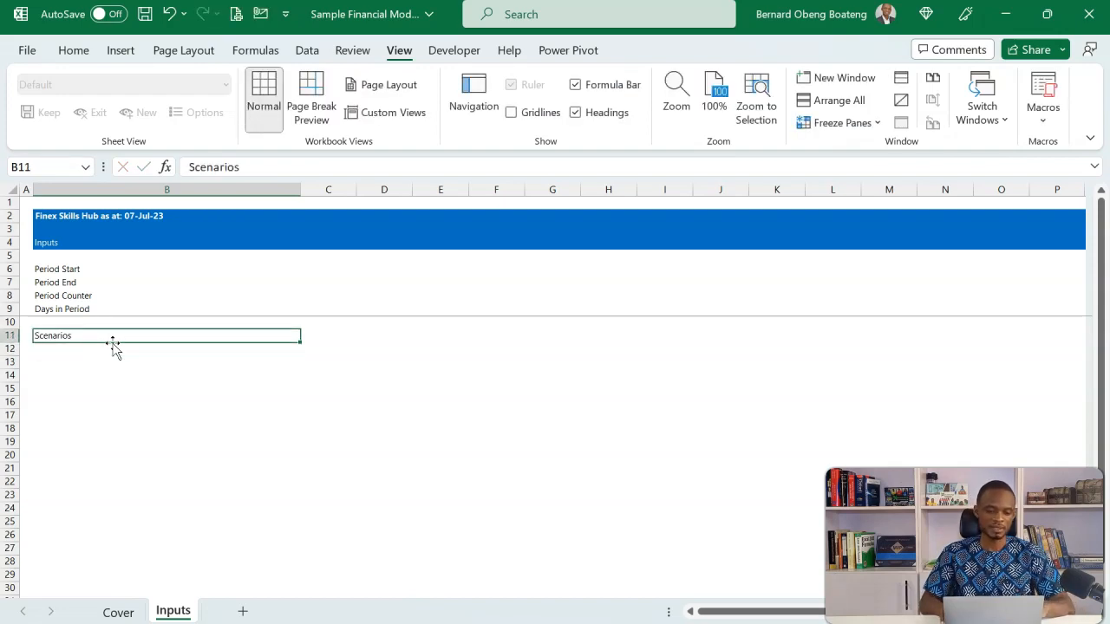
Examine how the Scenarios and Model Controls section headings are formatted on the reference Assumptions sheet
{"action": "key", "text": "alt+Tab"}
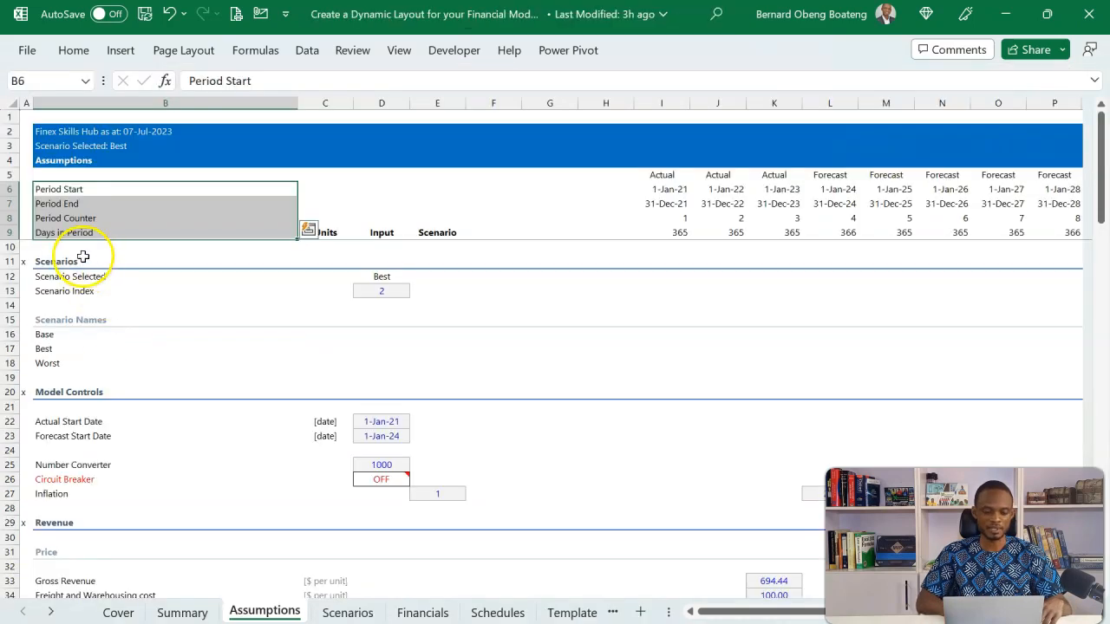
{"action": "left_click", "coordinate": [82, 260]}
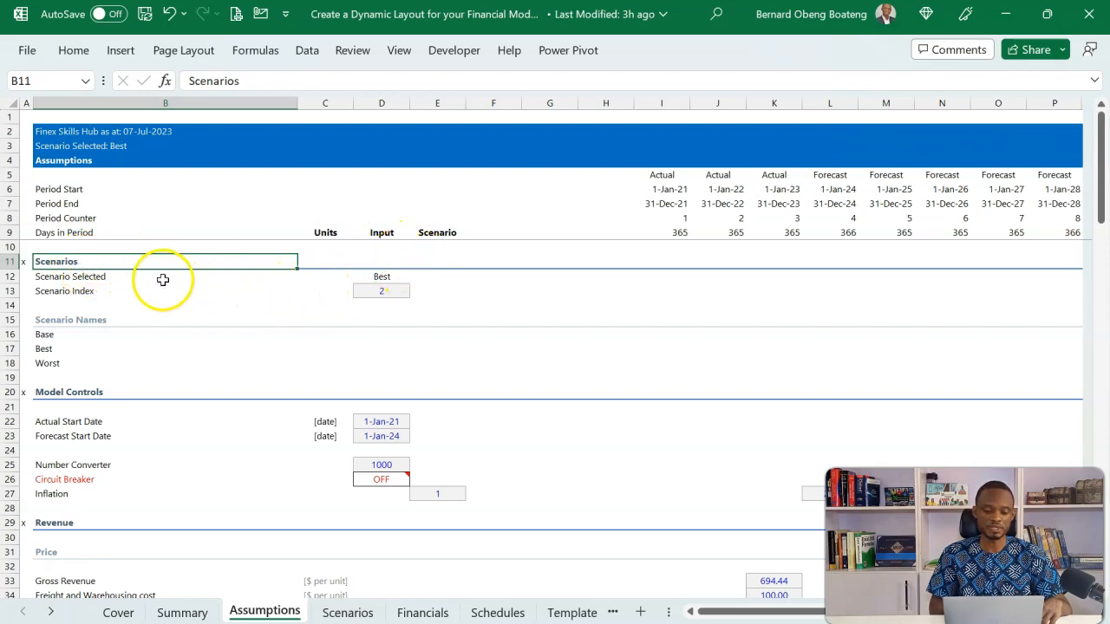
{"action": "left_click", "coordinate": [92, 393]}
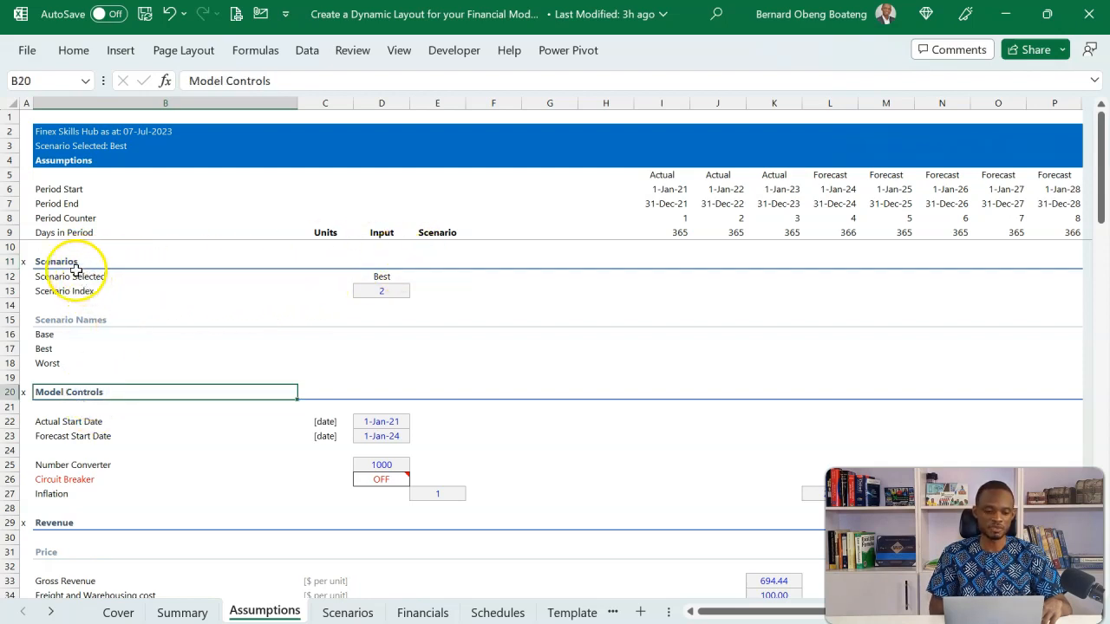
{"action": "left_click", "coordinate": [84, 493]}
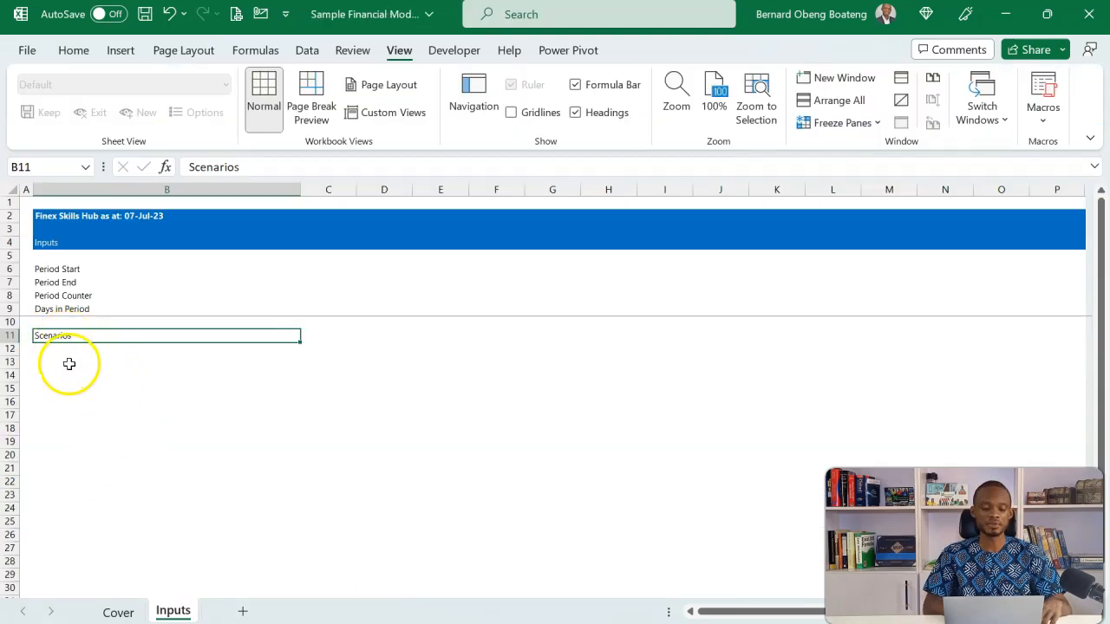
Format the Scenarios heading row B11:P11 on Inputs with bold text in Accent 1, Darker 25% blue
{"action": "key", "text": "shift+Right"}
{"action": "key", "text": "shift+Right"}
{"action": "key", "text": "shift+Right"}
{"action": "key", "text": "shift+Right"}
{"action": "key", "text": "shift+Right"}
{"action": "key", "text": "shift+Right"}
{"action": "key", "text": "shift+Right"}
{"action": "key", "text": "shift+Right"}
{"action": "key", "text": "shift+Right"}
{"action": "key", "text": "shift+Right"}
{"action": "key", "text": "shift+Right"}
{"action": "key", "text": "shift+Right"}
{"action": "key", "text": "shift+Right"}
{"action": "key", "text": "shift+Right"}
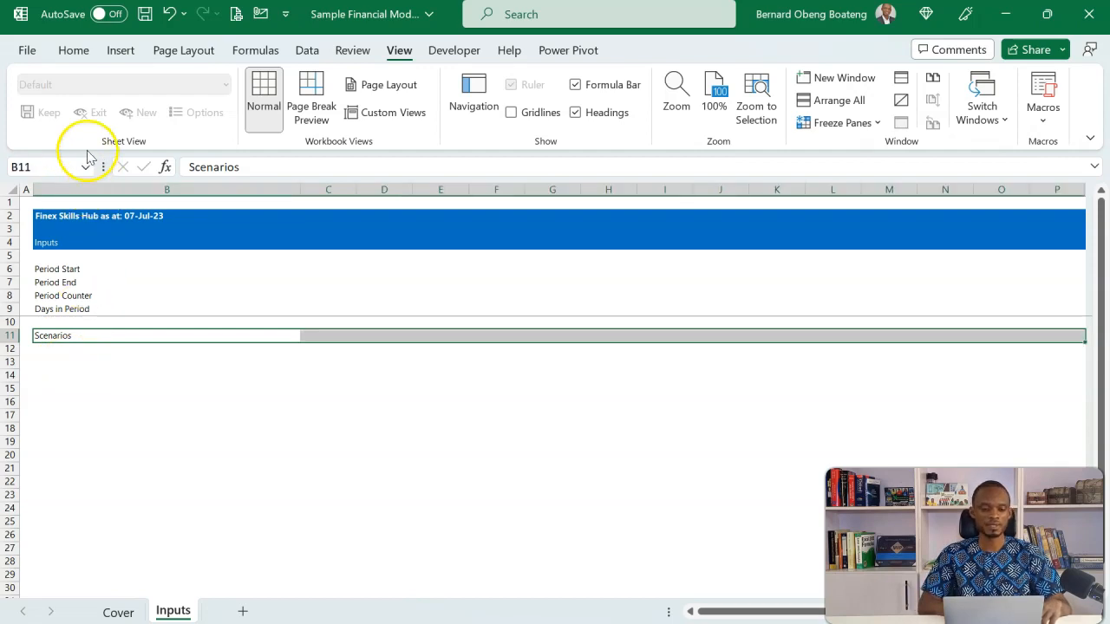
{"action": "left_click", "coordinate": [78, 53]}
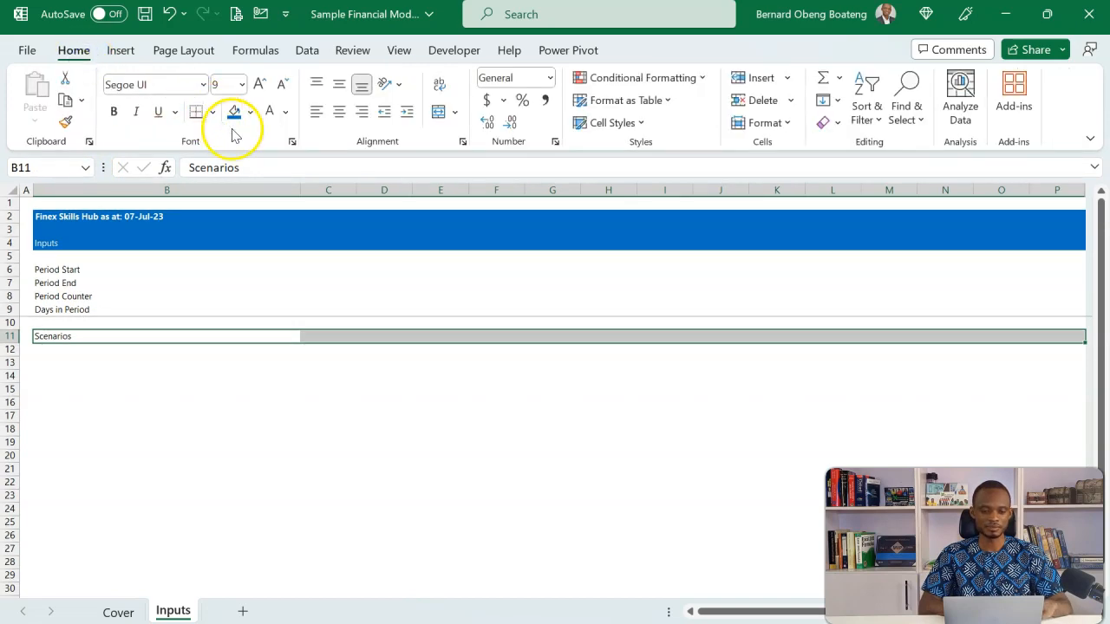
{"action": "left_click", "coordinate": [286, 113]}
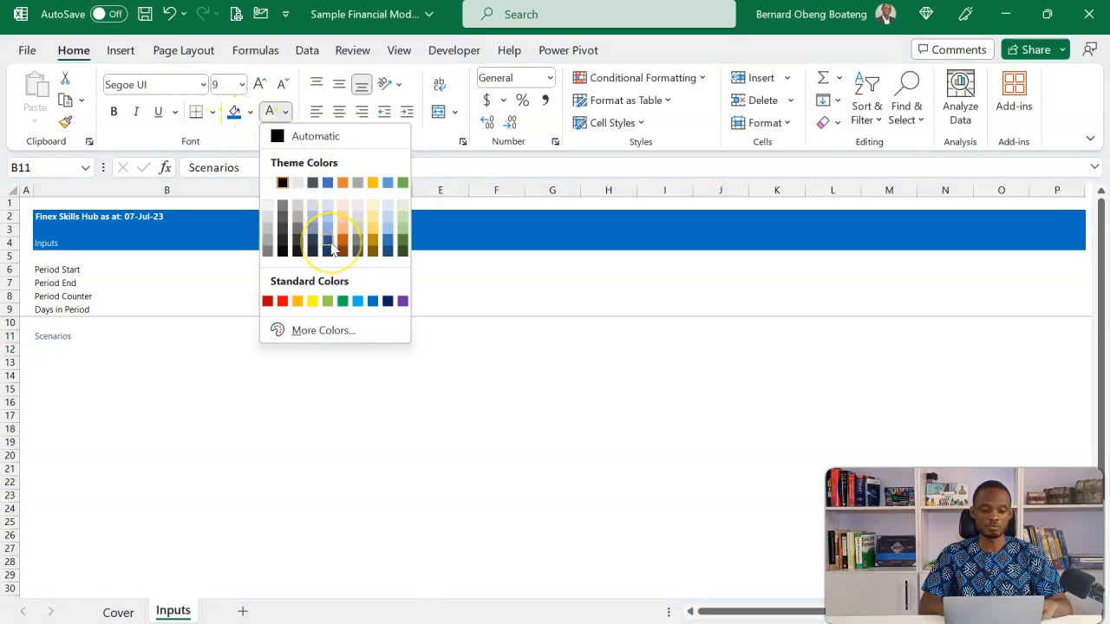
{"action": "left_click", "coordinate": [329, 240]}
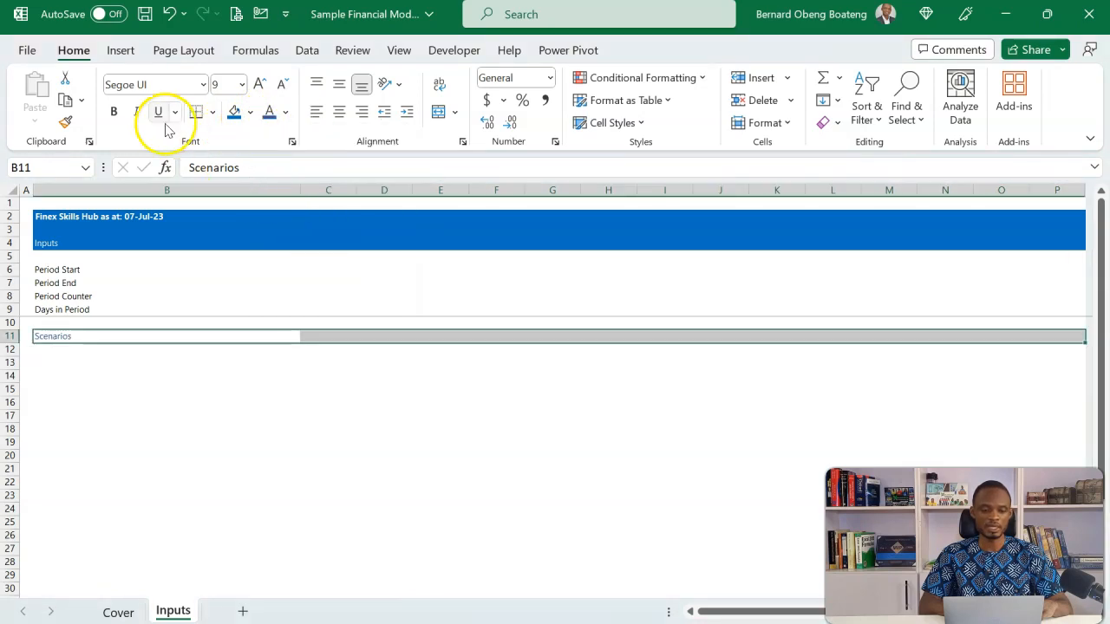
{"action": "left_click", "coordinate": [114, 113]}
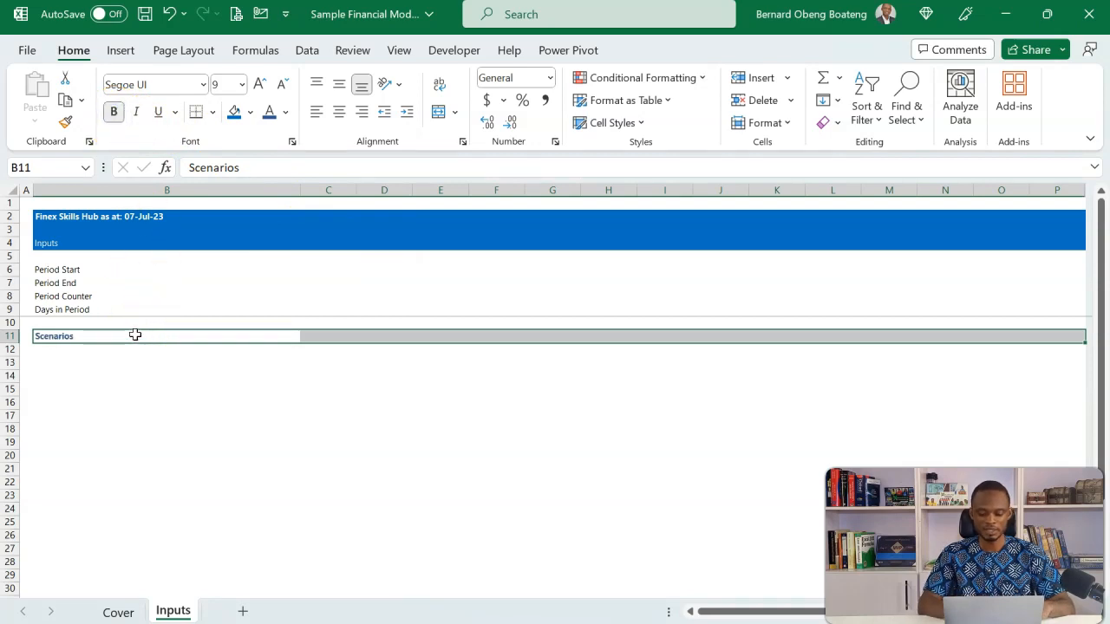
{"action": "left_click", "coordinate": [213, 113]}
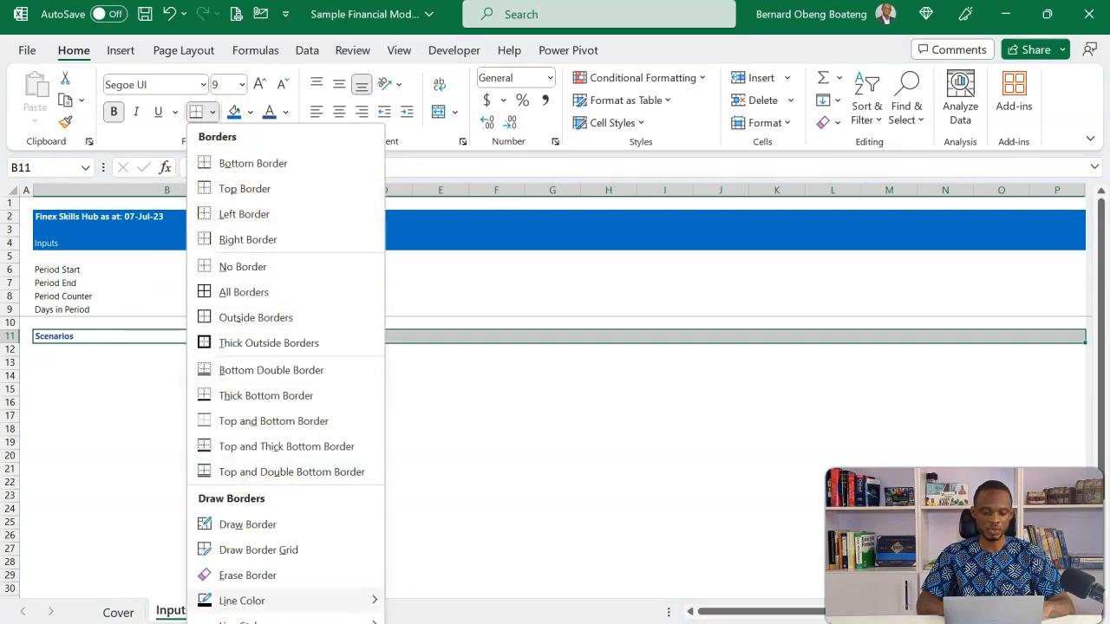
{"action": "scroll", "coordinate": [286, 379], "scroll_direction": "down", "scroll_amount": 1}
{"action": "left_click", "coordinate": [458, 587]}
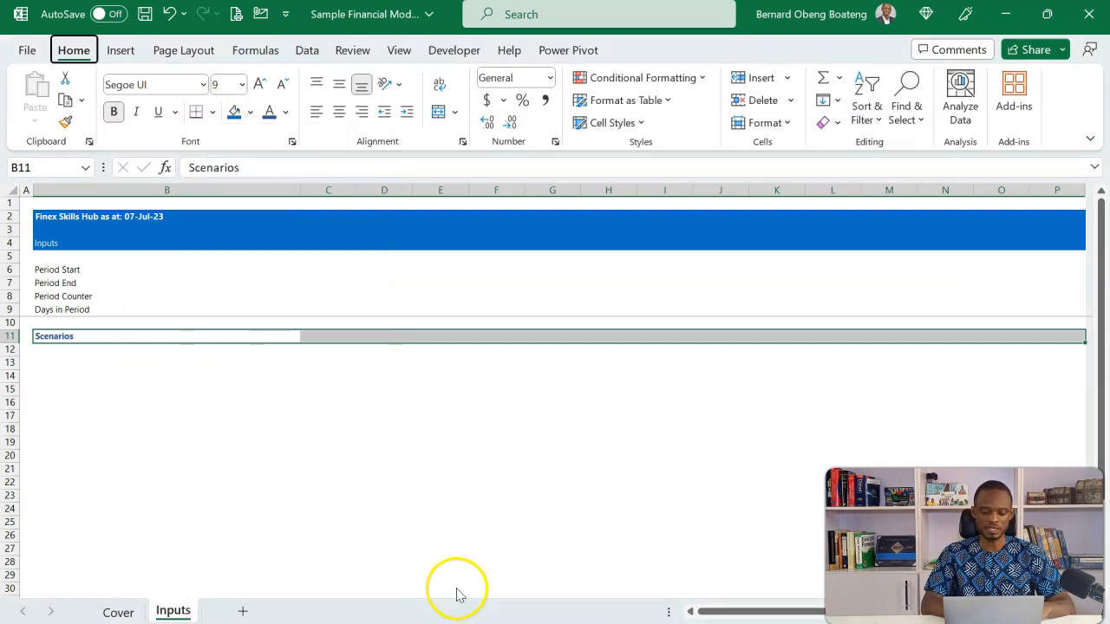
Add a medium solid bottom border in dark blue to the Scenarios heading row B11:P11
{"action": "key", "text": "alt+h"}
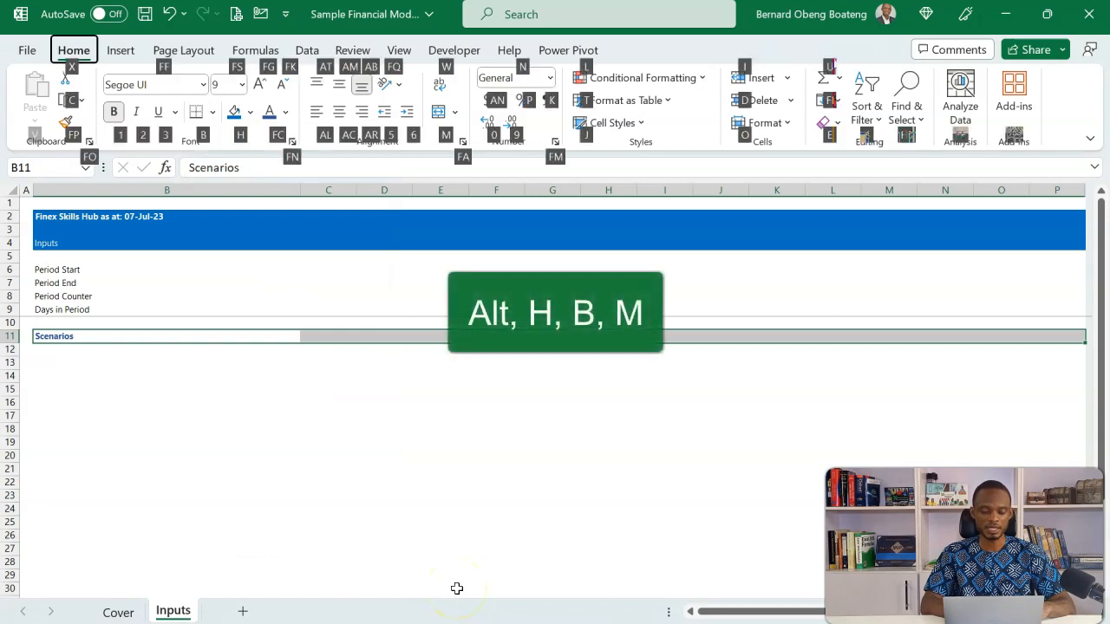
{"action": "key", "text": "b"}
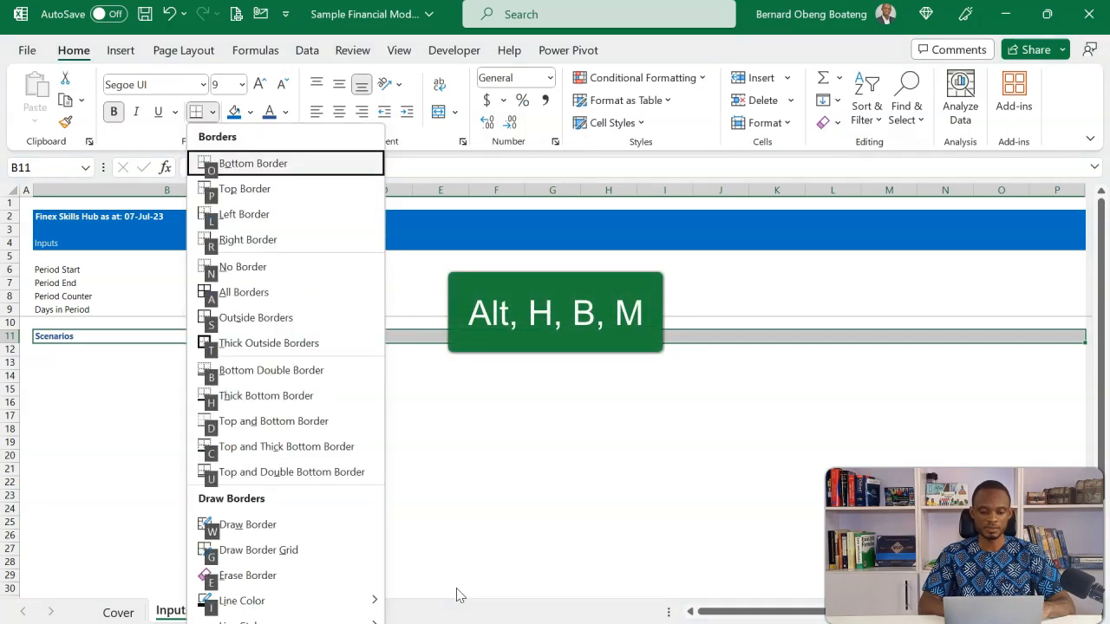
{"action": "key", "text": "m"}
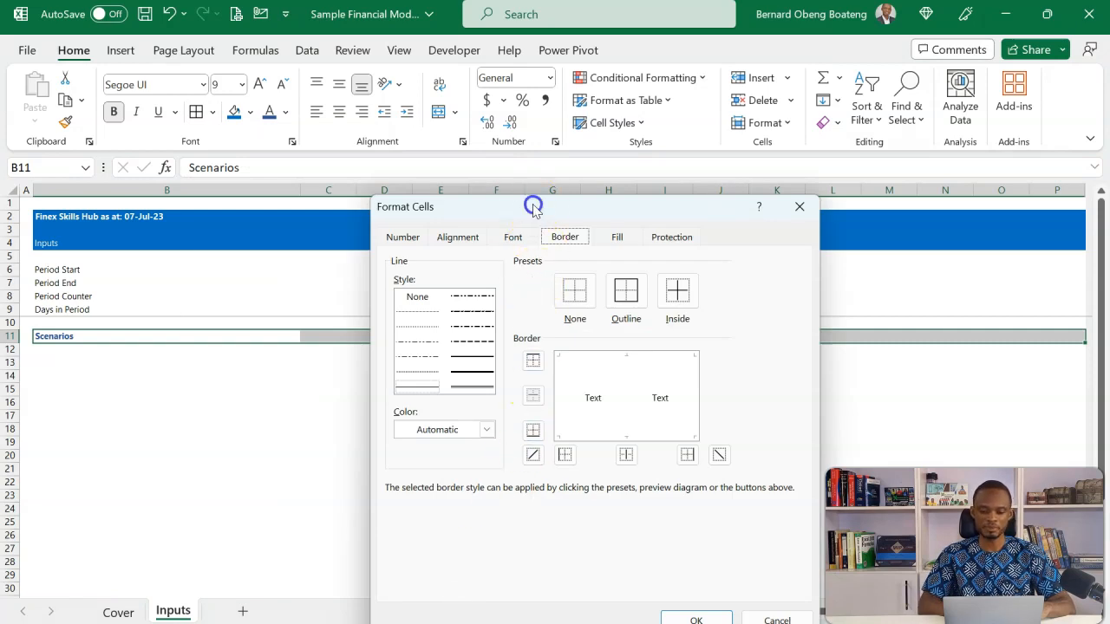
{"action": "left_click_drag", "start_coordinate": [532, 205], "coordinate": [535, 104]}
{"action": "left_click", "coordinate": [482, 258]}
{"action": "left_click", "coordinate": [493, 328]}
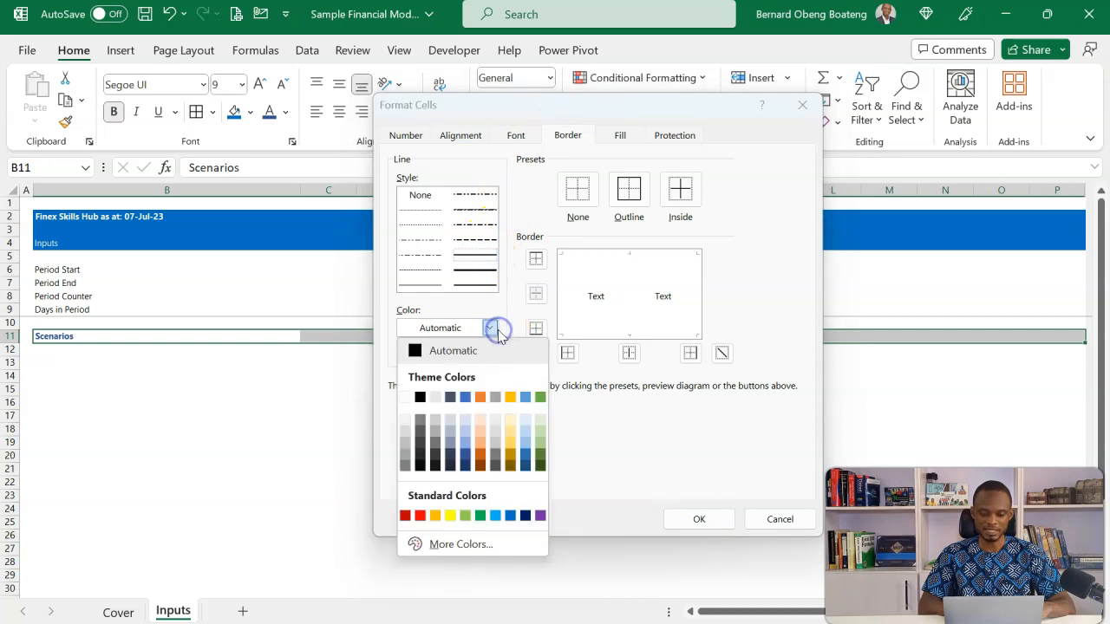
{"action": "left_click", "coordinate": [469, 454]}
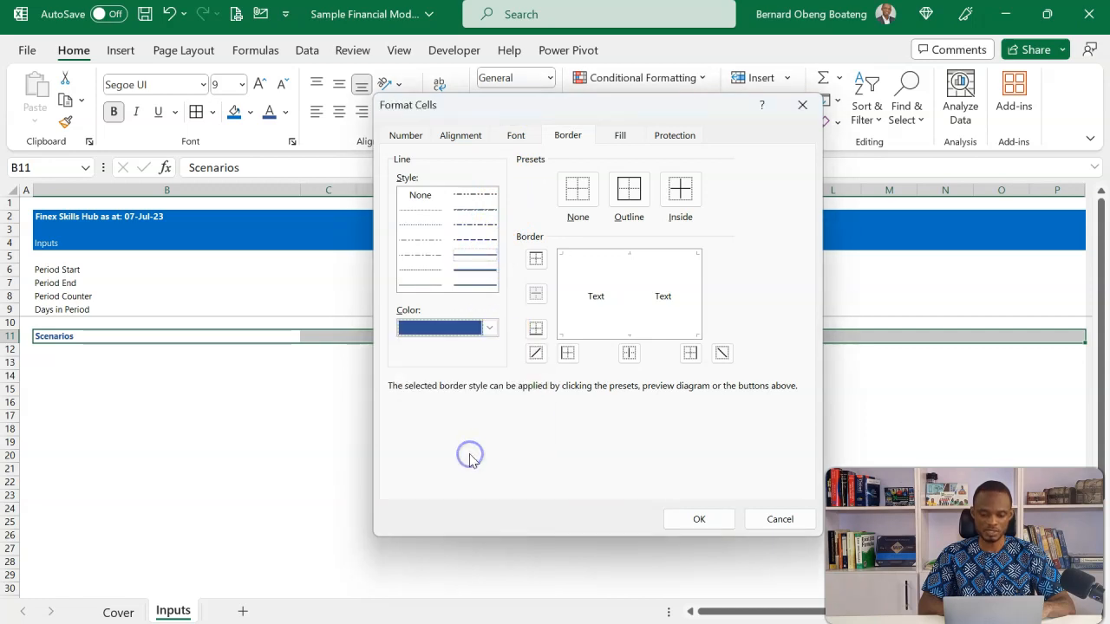
{"action": "left_click", "coordinate": [537, 331]}
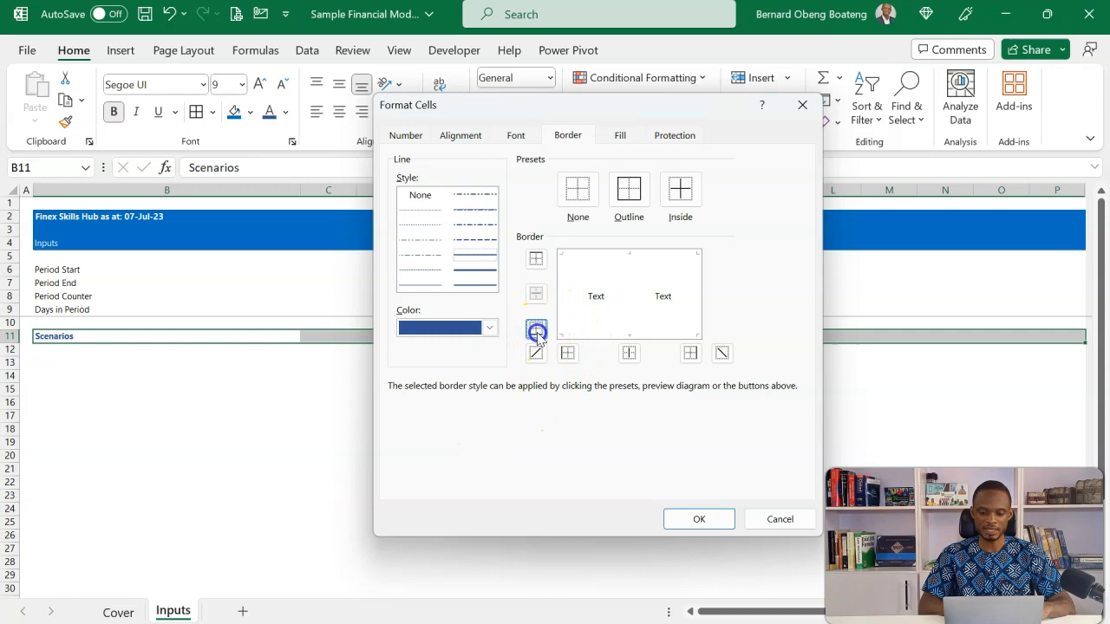
{"action": "left_click", "coordinate": [667, 518]}
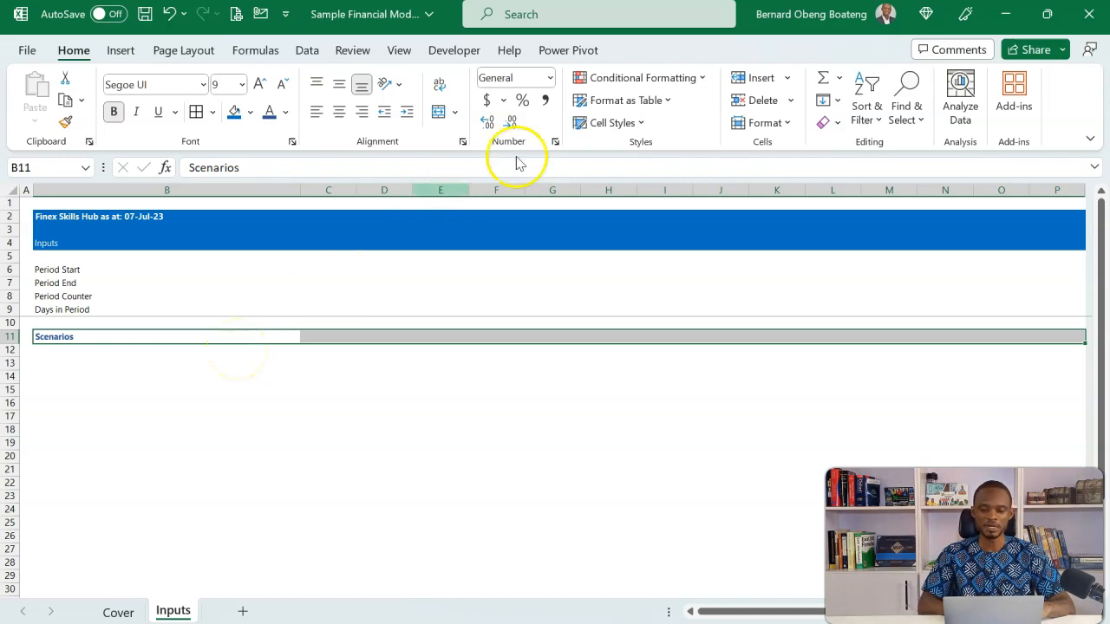
Save the Scenarios heading row's formatting as a custom cell style named Heading1 and check it among the available cell styles
{"action": "left_click", "coordinate": [641, 123]}
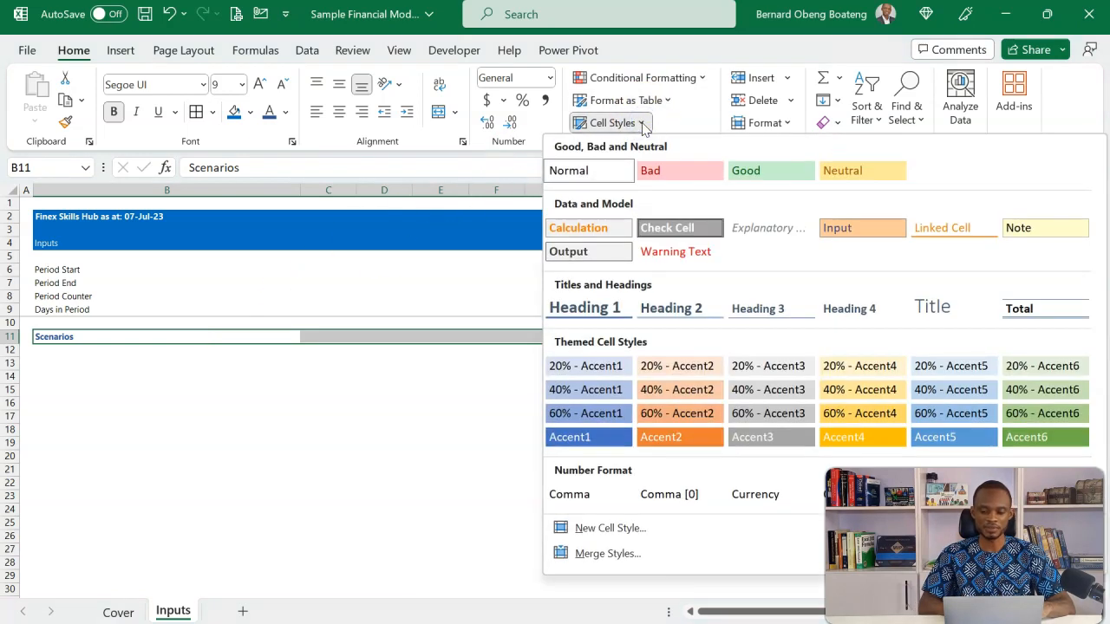
{"action": "left_click", "coordinate": [595, 529]}
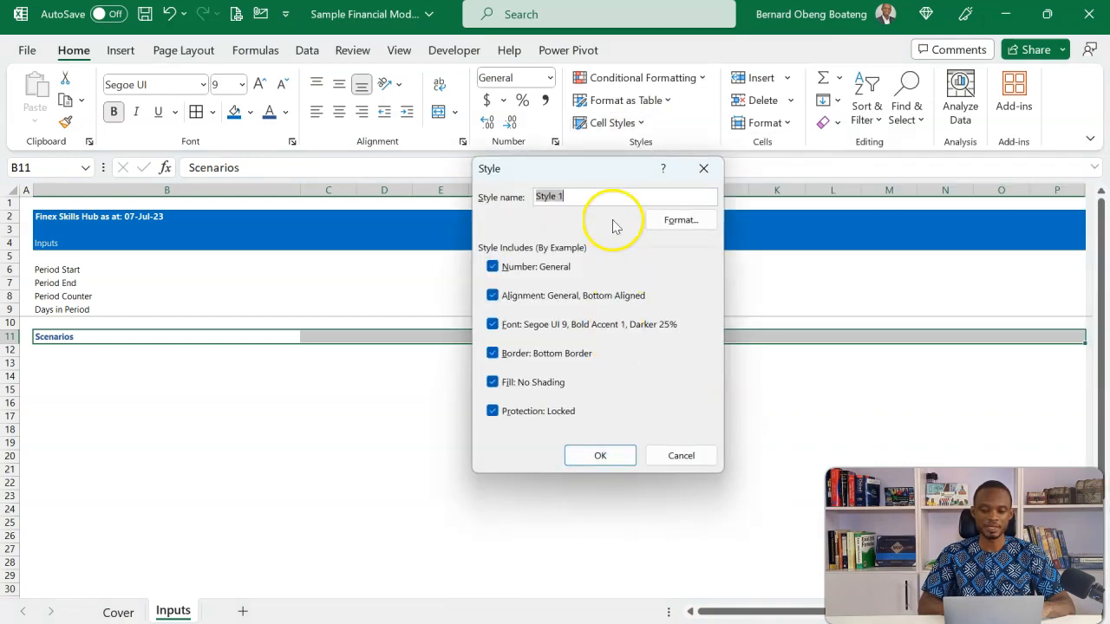
{"action": "type", "text": "Heading1"}
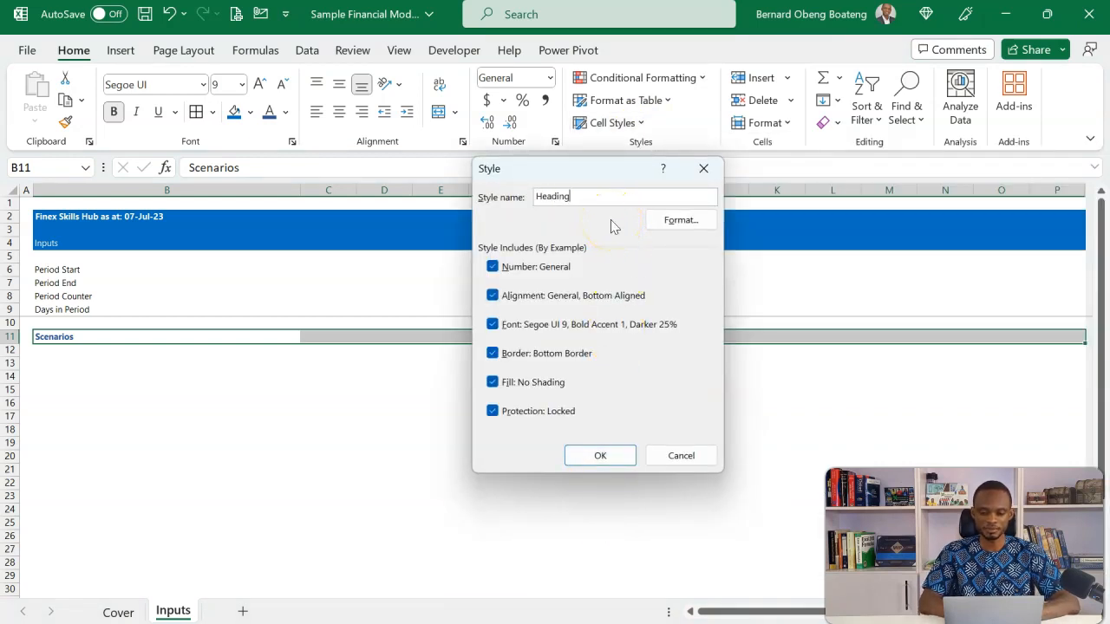
{"action": "left_click", "coordinate": [602, 457]}
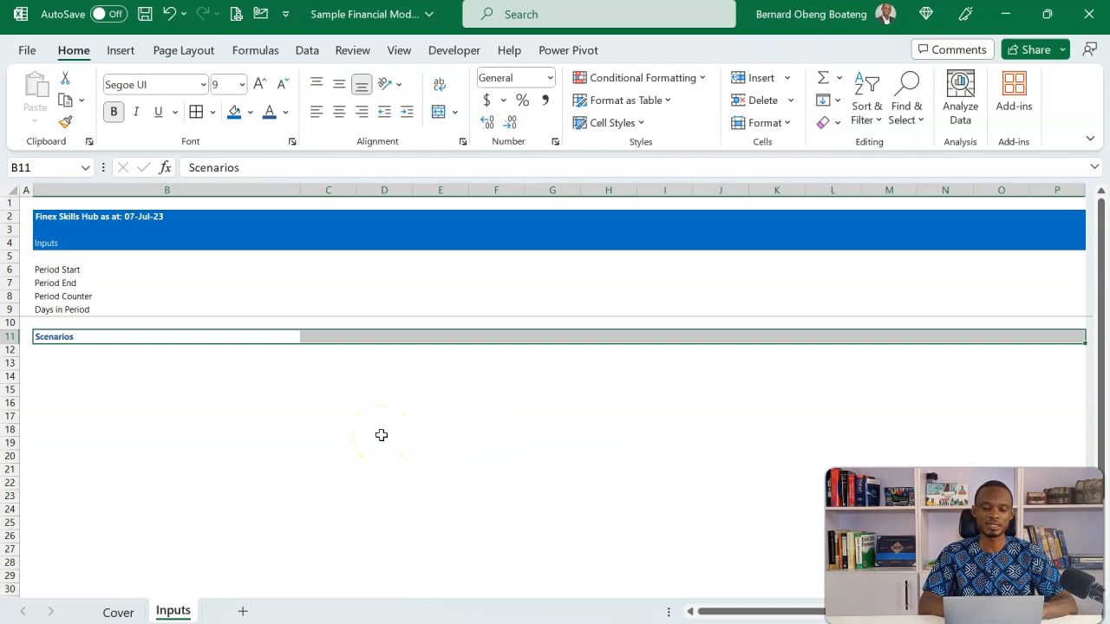
{"action": "left_click", "coordinate": [642, 123]}
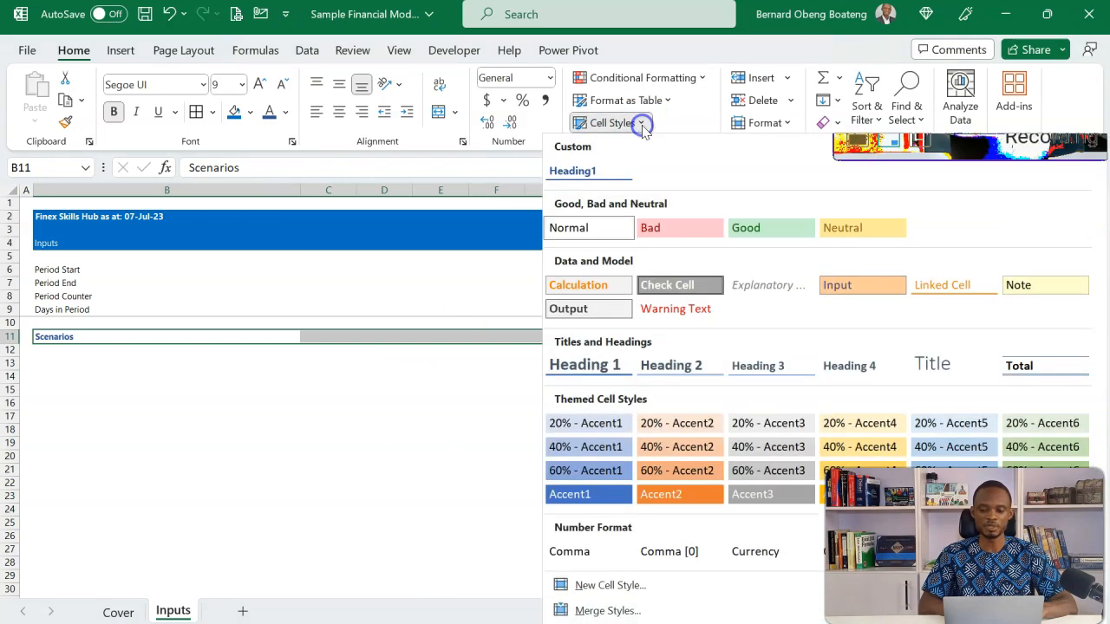
{"action": "left_click", "coordinate": [367, 379]}
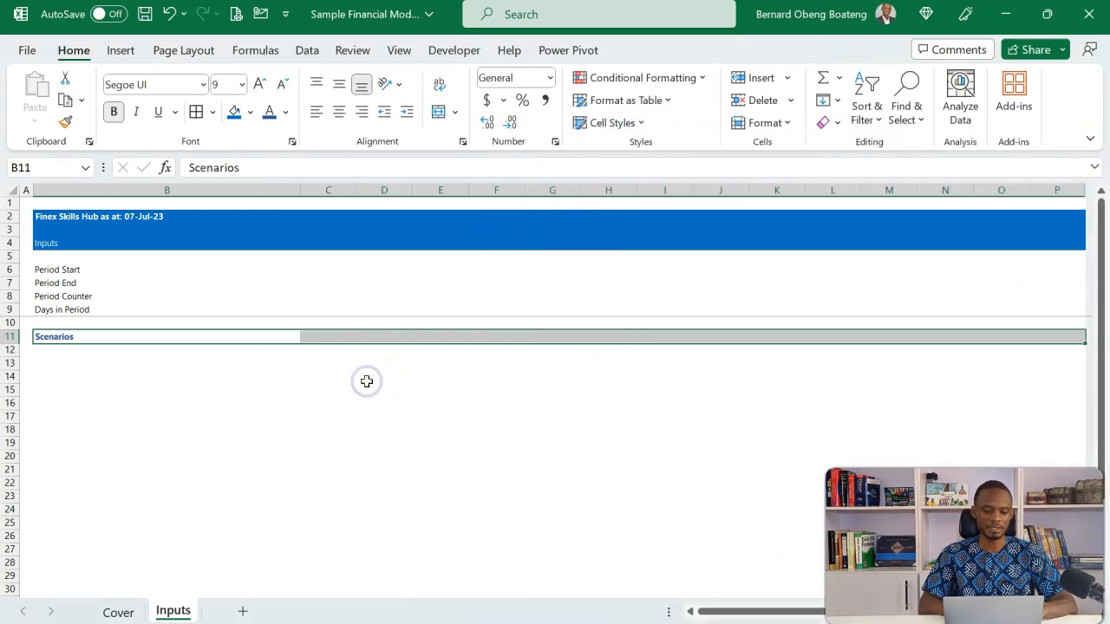
{"action": "left_click", "coordinate": [367, 379]}
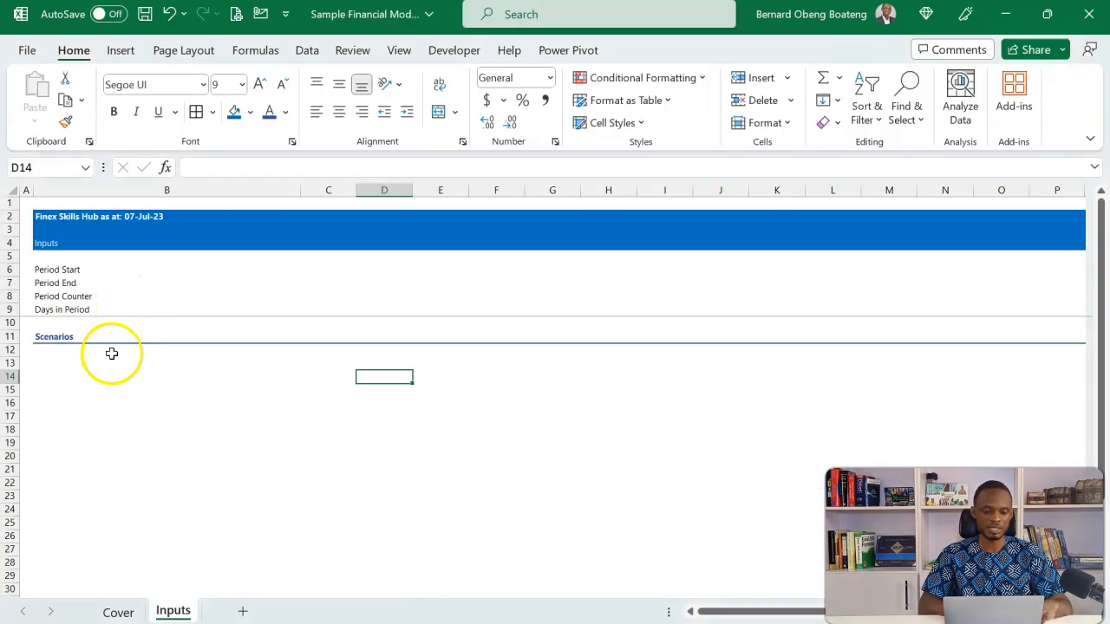
Enter the label Scenario Selected in cell B12, directly below the Scenarios heading on the Inputs sheet
{"action": "left_click", "coordinate": [111, 353]}
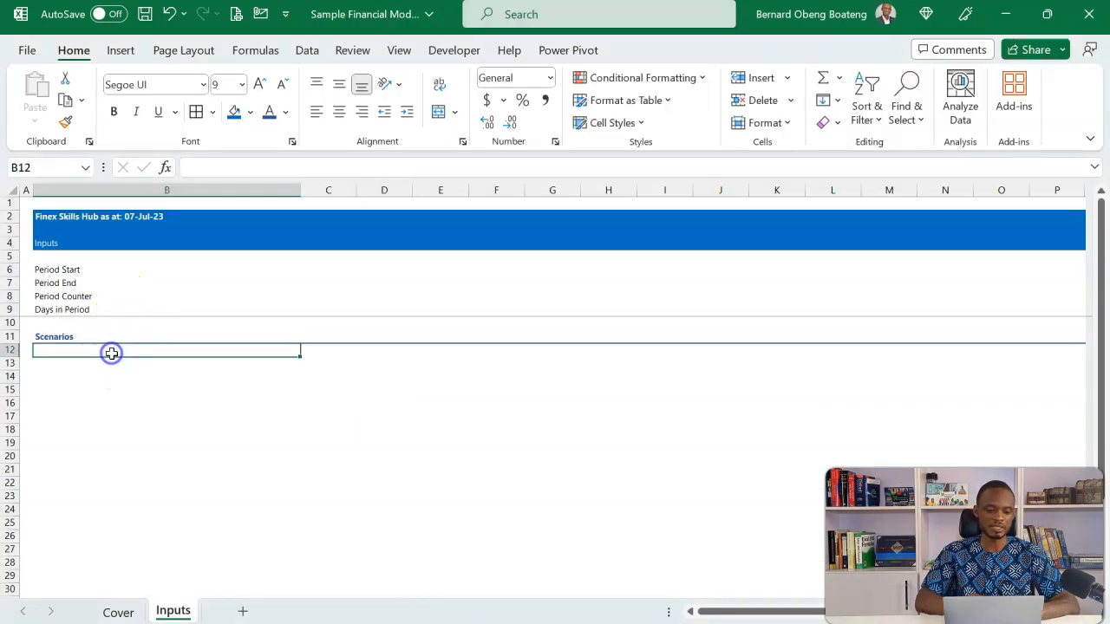
{"action": "type", "text": "Scenario Selec"}
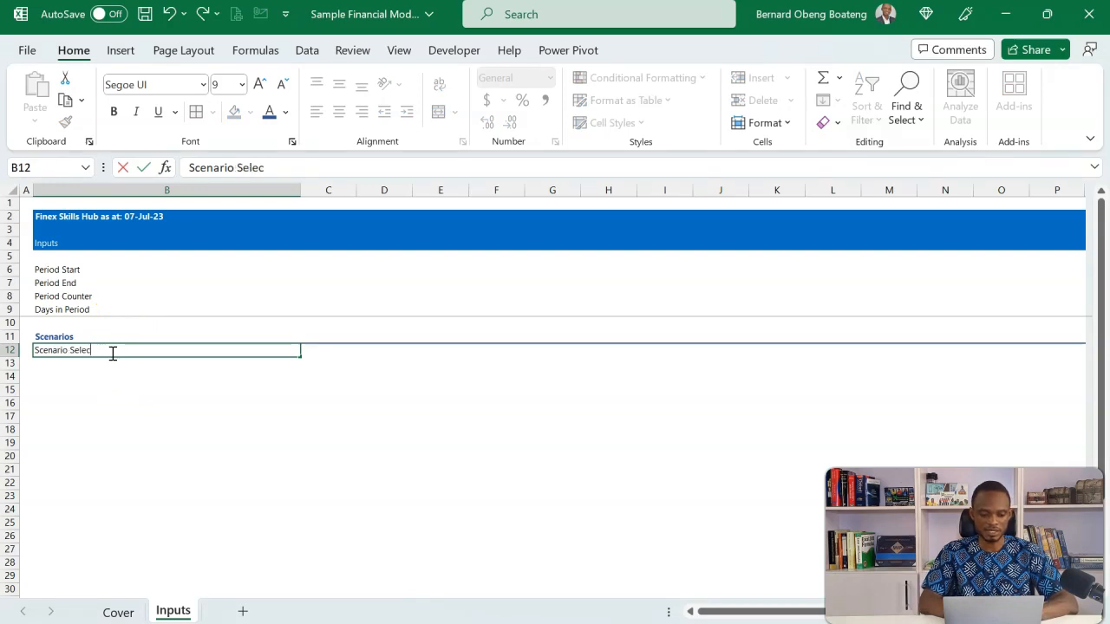
{"action": "type", "text": "ted"}
{"action": "key", "text": "Return"}
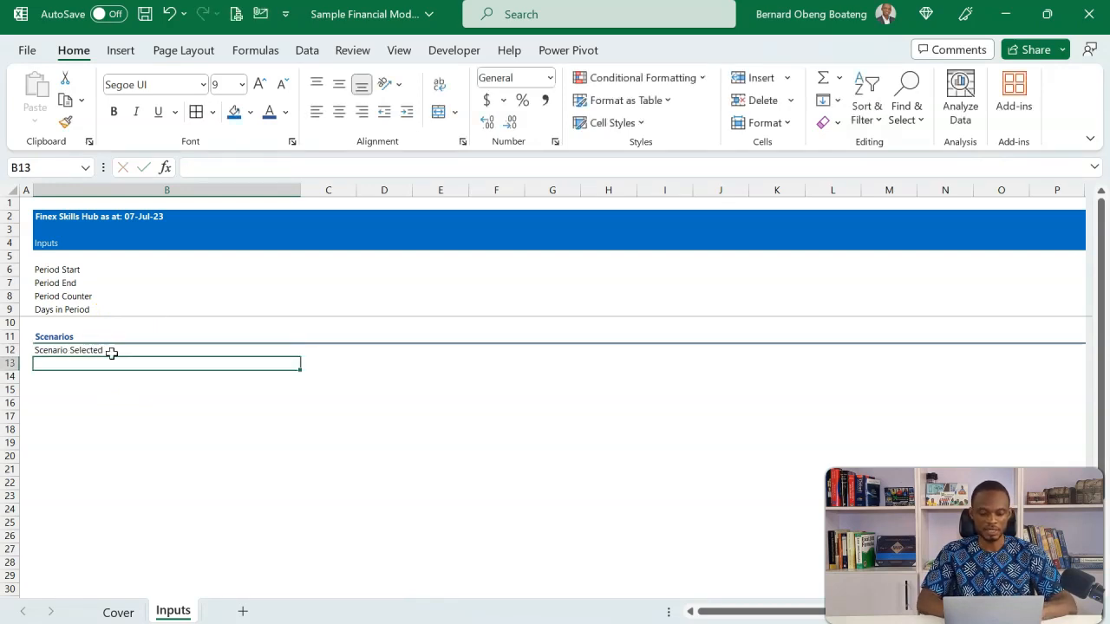
Enter the label Scenario Index in cell B13 of the Inputs sheet
{"action": "type", "text": "S"}
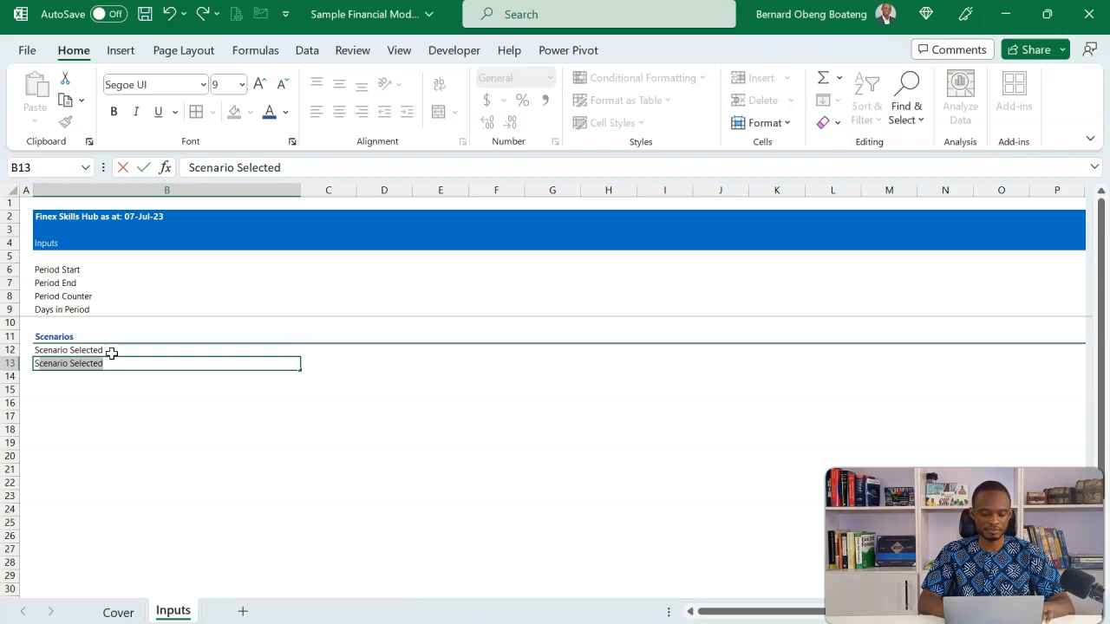
{"action": "type", "text": "e"}
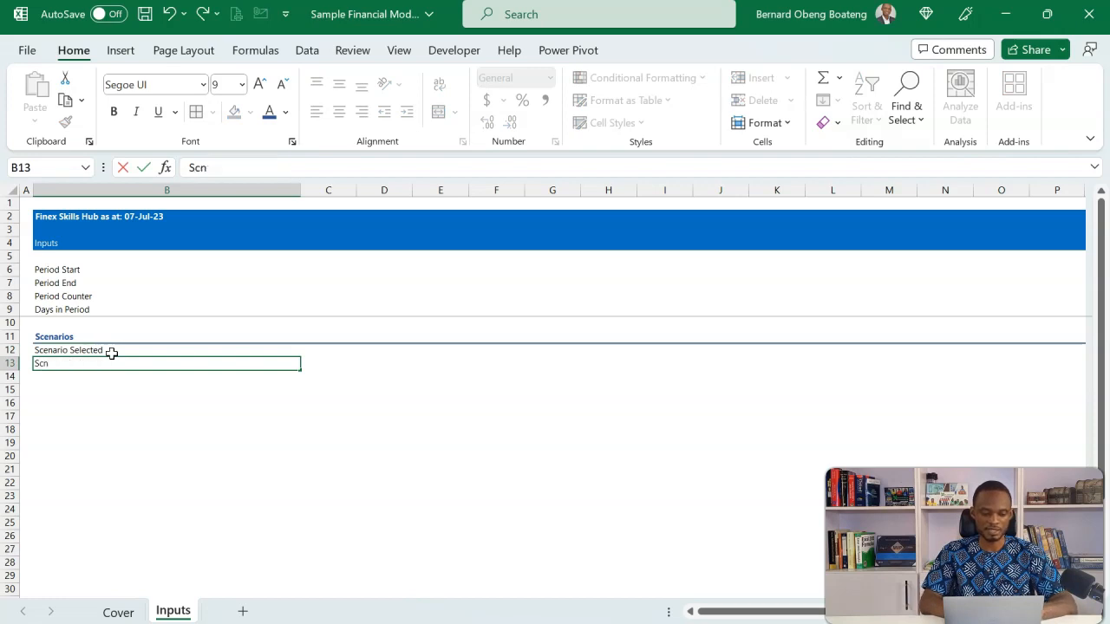
{"action": "key", "text": "BackSpace"}
{"action": "key", "text": "BackSpace"}
{"action": "type", "text": "ea"}
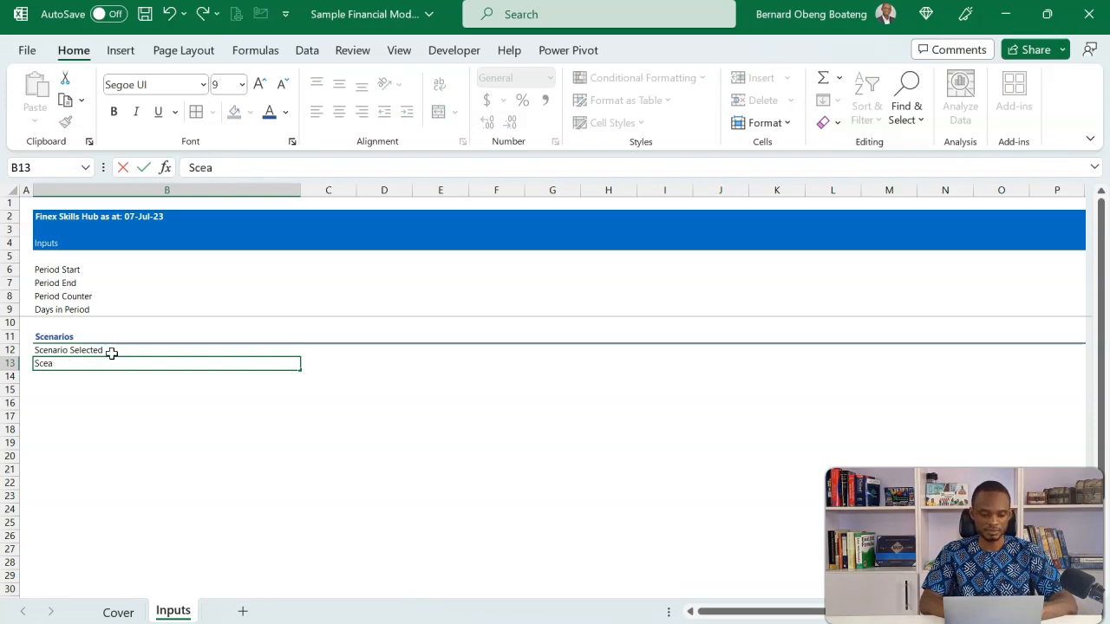
{"action": "key", "text": "BackSpace"}
{"action": "type", "text": "narion"}
{"action": "key", "text": "BackSpace"}
{"action": "type", "text": "Index"}
{"action": "key", "text": "Return"}
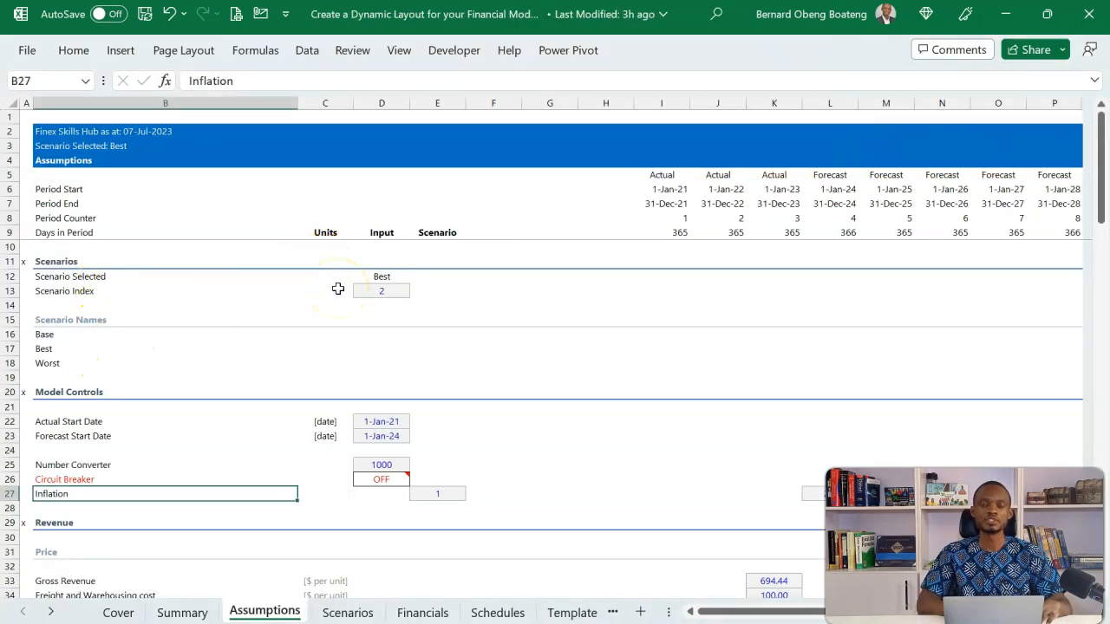
Examine the Scenario Names subheading in cell B15 on the reference workbook's Assumptions sheet
{"action": "left_click", "coordinate": [95, 321]}
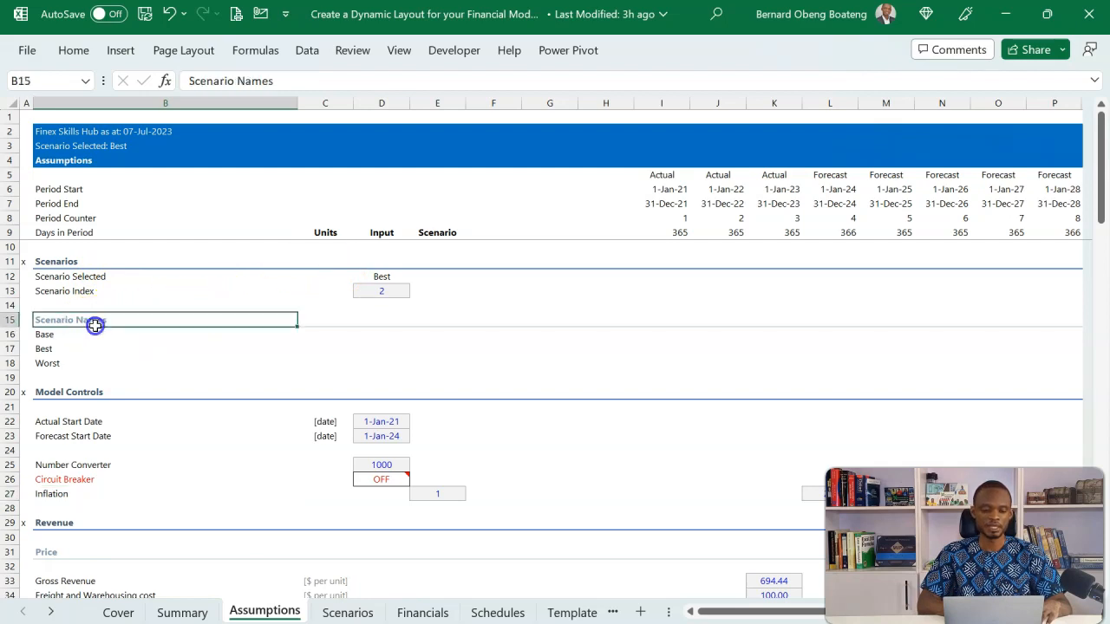
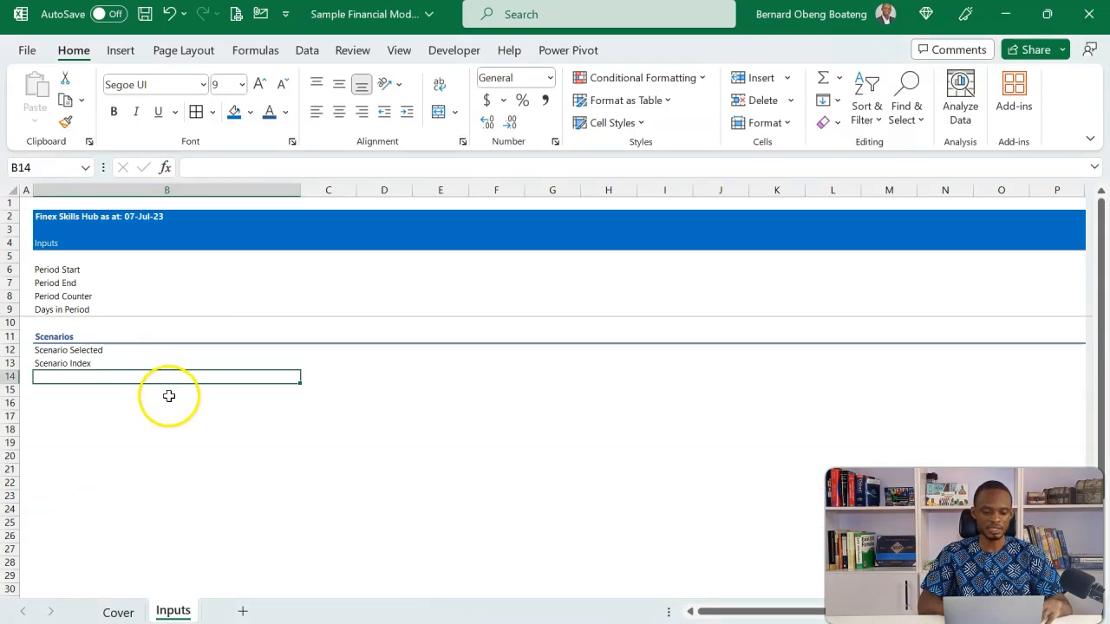
Enter the label Scenario Names in cell B15 of the Inputs sheet
{"action": "left_click", "coordinate": [168, 396]}
{"action": "type", "text": "Scenario NA"}
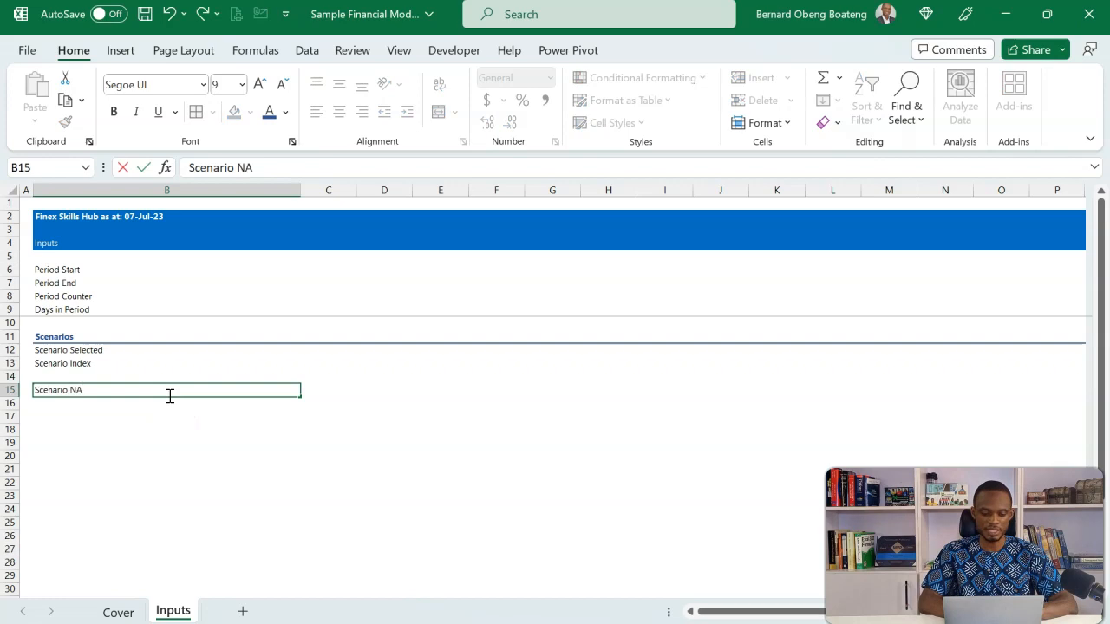
{"action": "key", "text": "Return"}
Format the Scenario Names row from column B to P in bold with the Accent 1, Lighter 40% font colour
{"action": "key", "text": "Up"}
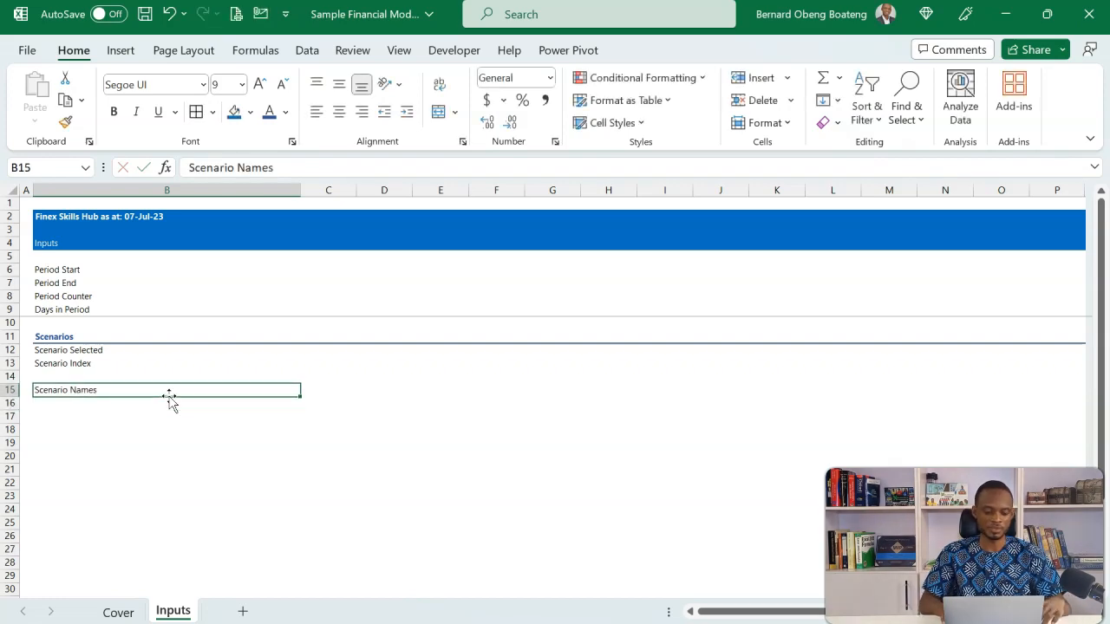
{"action": "key", "text": "ctrl+shift+Right"}
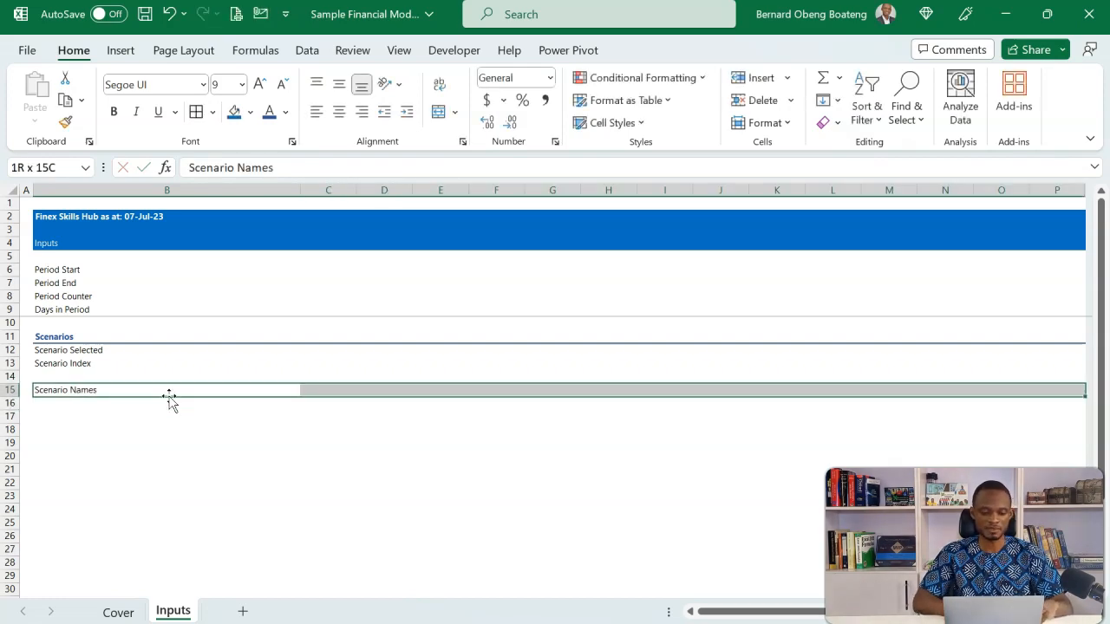
{"action": "left_click", "coordinate": [286, 112]}
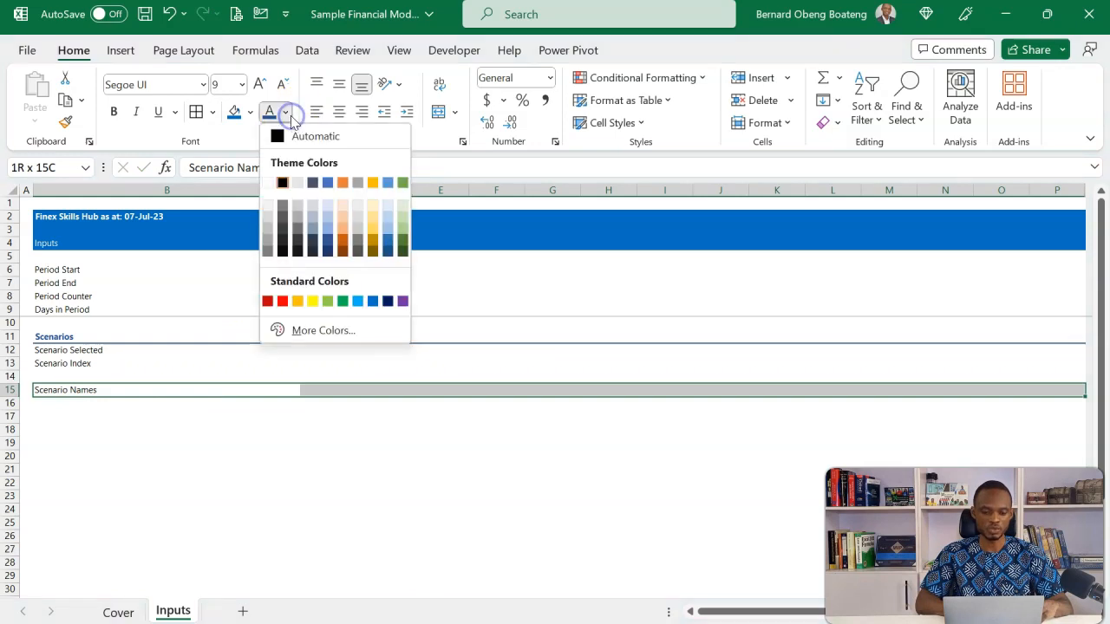
{"action": "left_click", "coordinate": [327, 229]}
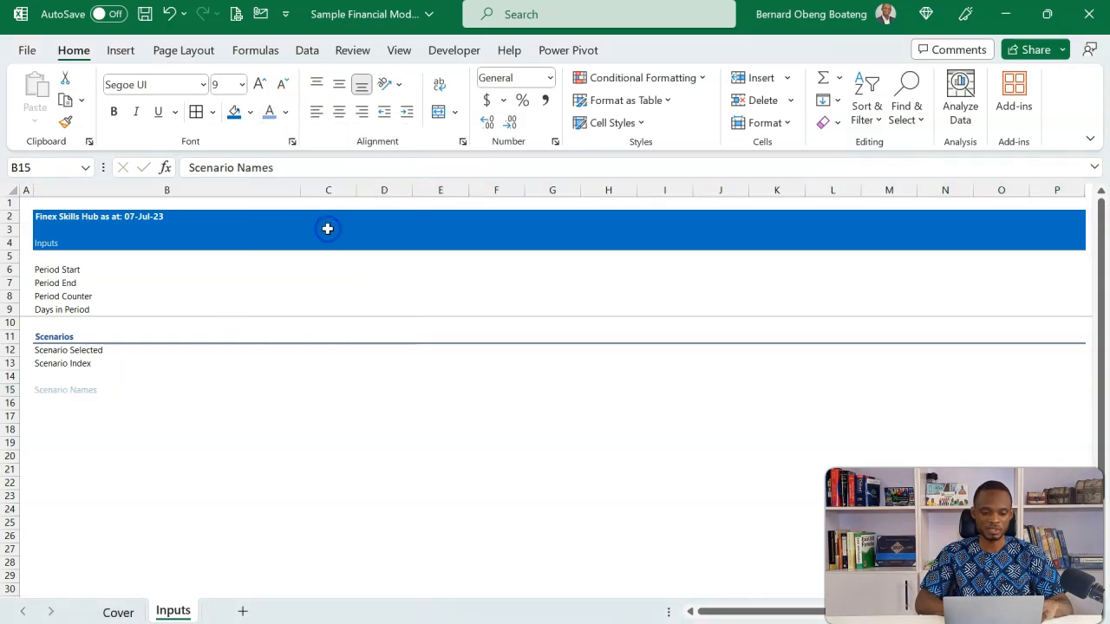
{"action": "left_click", "coordinate": [114, 112]}
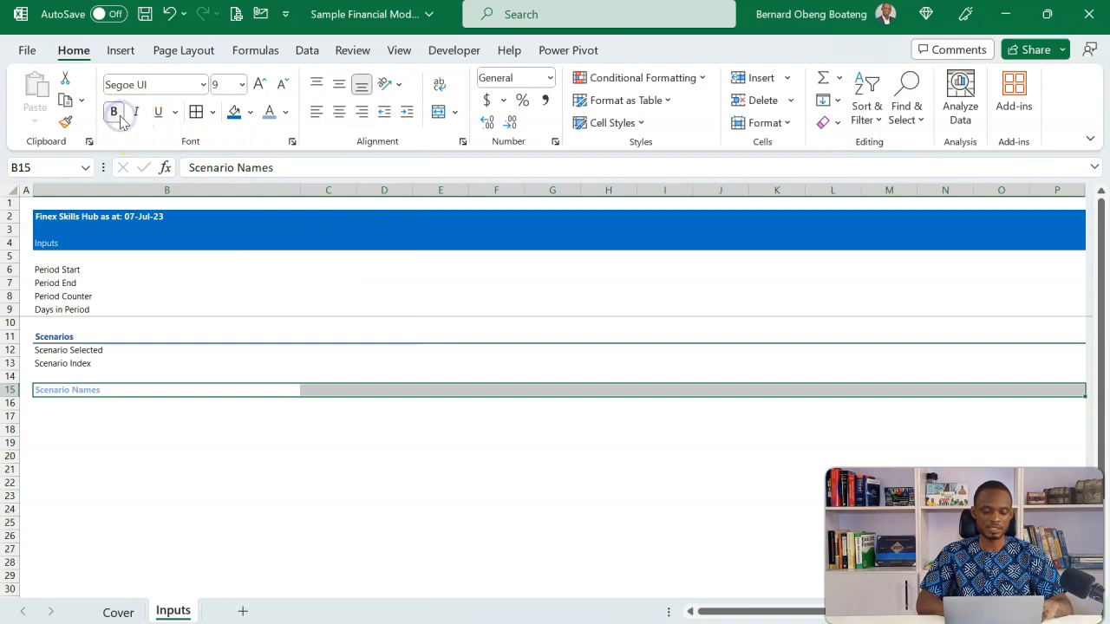
Add a solid, medium-weight light blue bottom border across the Scenario Names row
{"action": "key", "text": "alt+h"}
{"action": "key", "text": "b"}
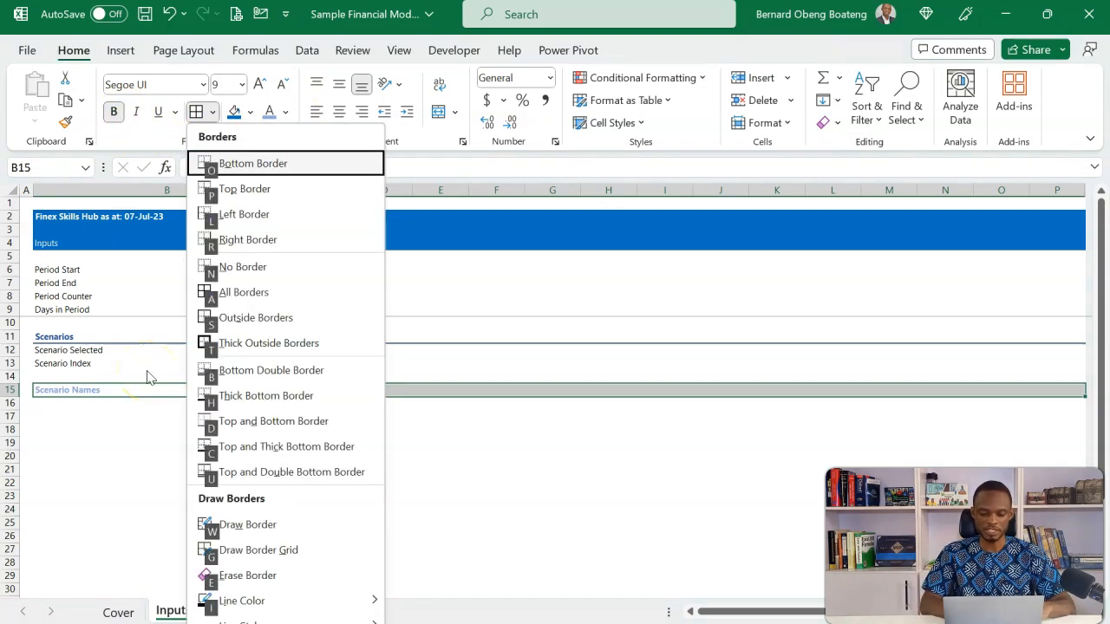
{"action": "key", "text": "m"}
{"action": "left_click", "coordinate": [473, 255]}
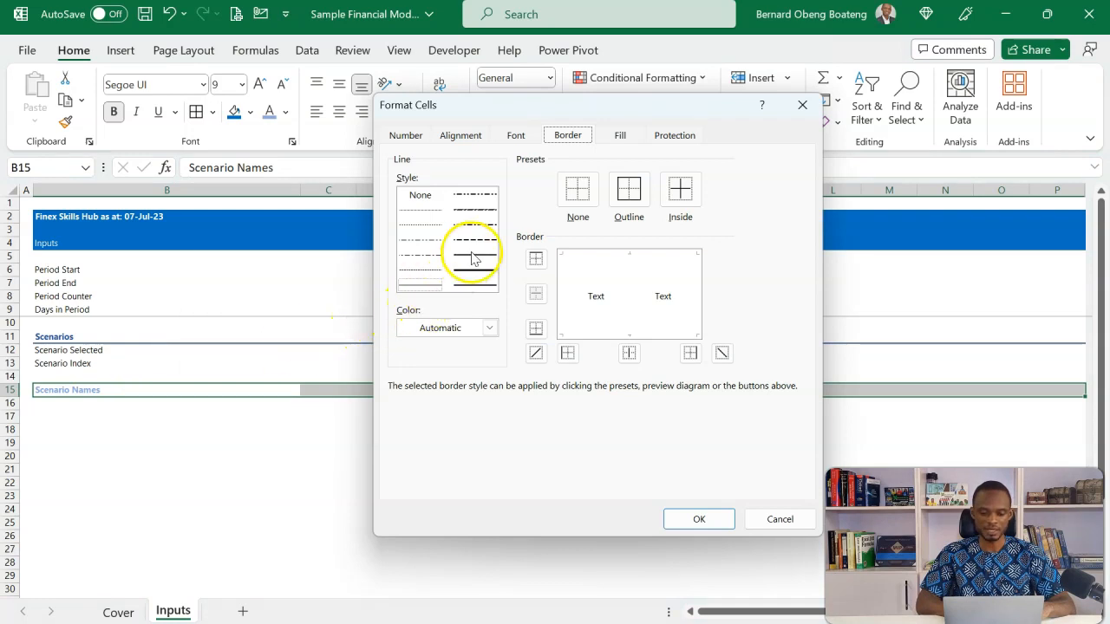
{"action": "left_click", "coordinate": [489, 328]}
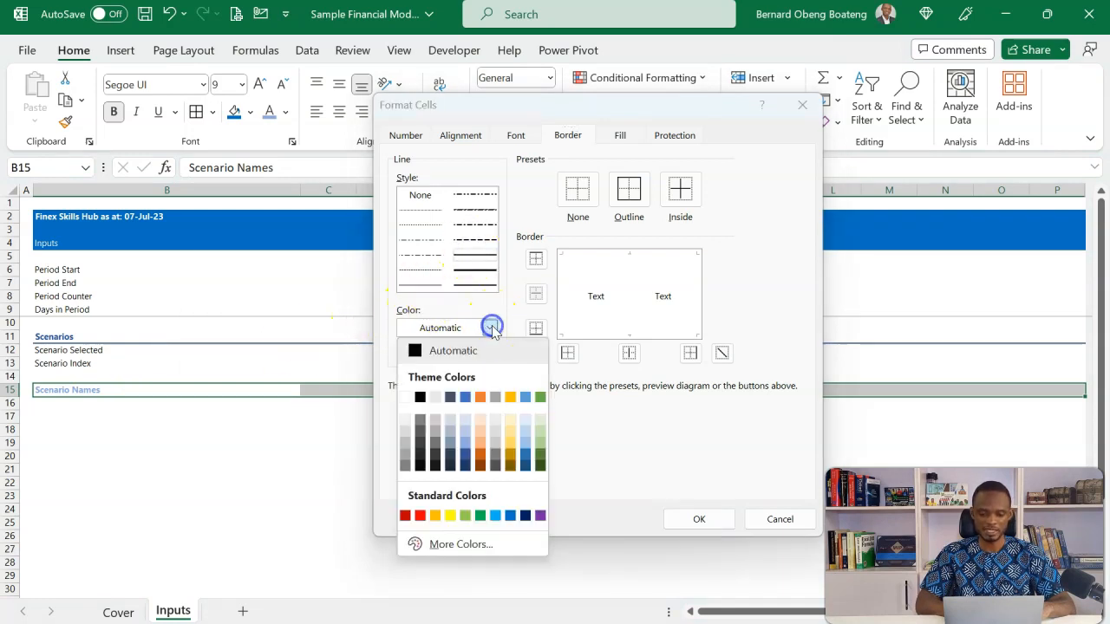
{"action": "left_click", "coordinate": [464, 446]}
{"action": "left_click", "coordinate": [536, 330]}
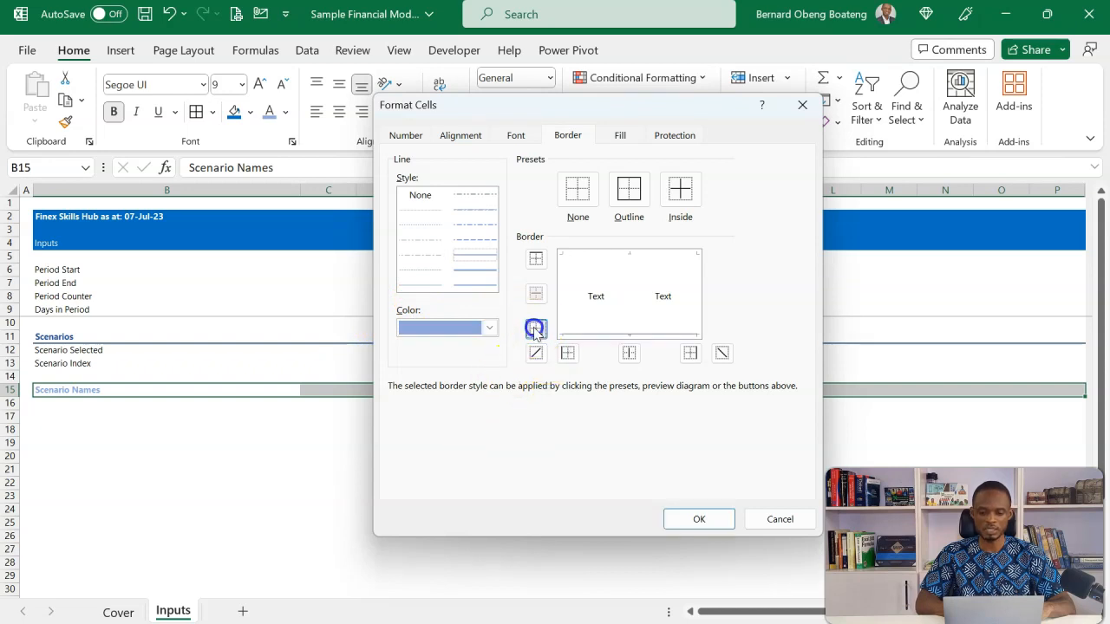
{"action": "left_click", "coordinate": [697, 518]}
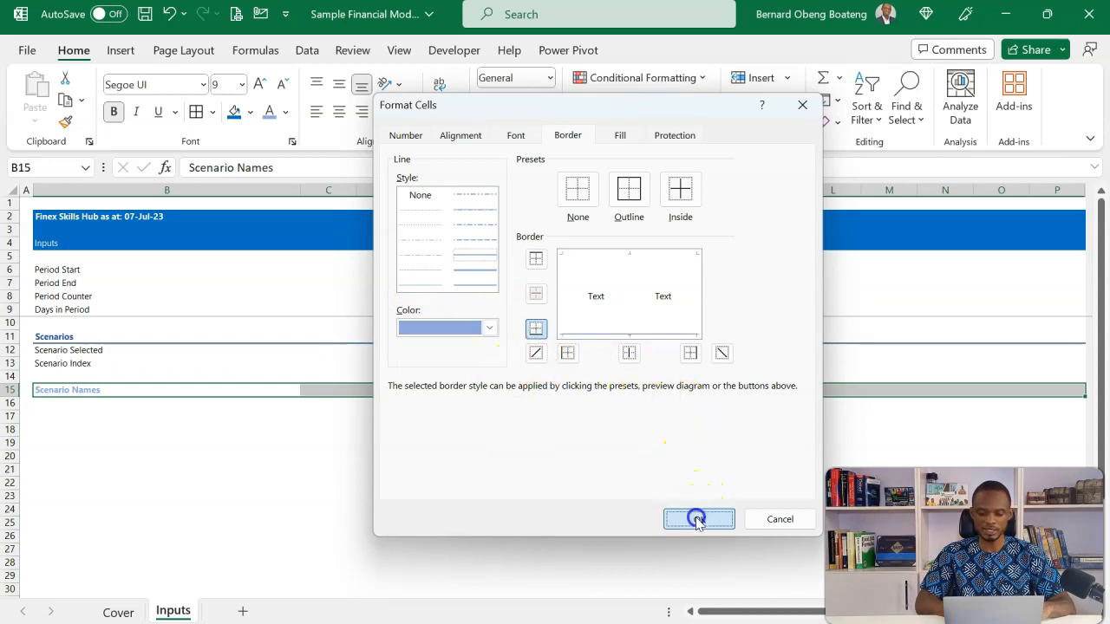
{"action": "left_click", "coordinate": [675, 256]}
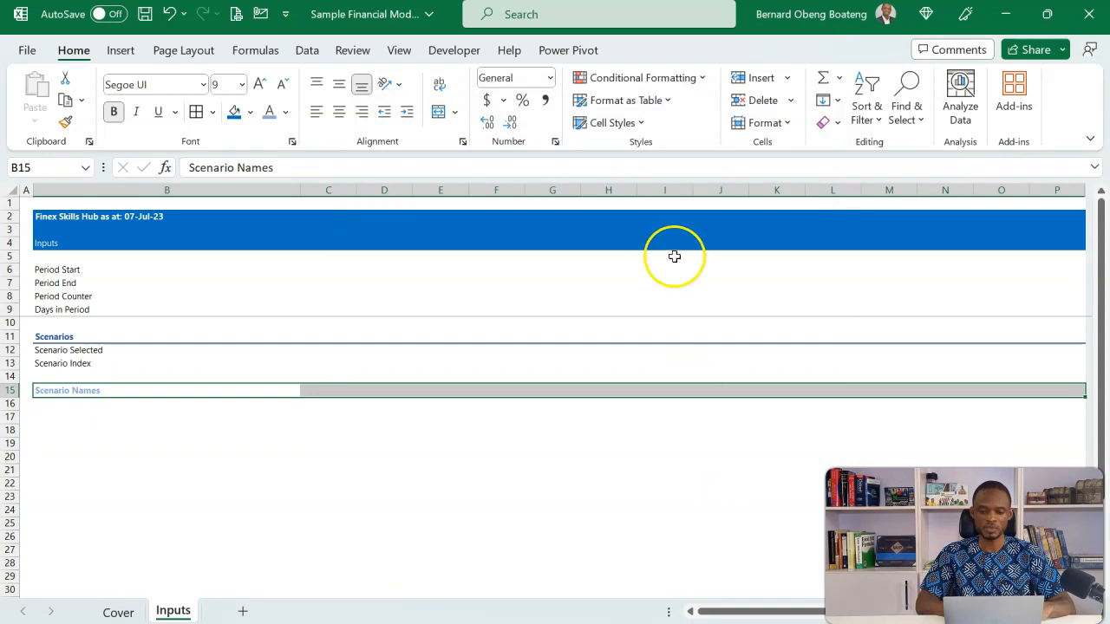
Save the Scenario Names row's formatting as a custom cell style named Heading2
{"action": "key", "text": "alt"}
{"action": "key", "text": "h"}
{"action": "key", "text": "j"}
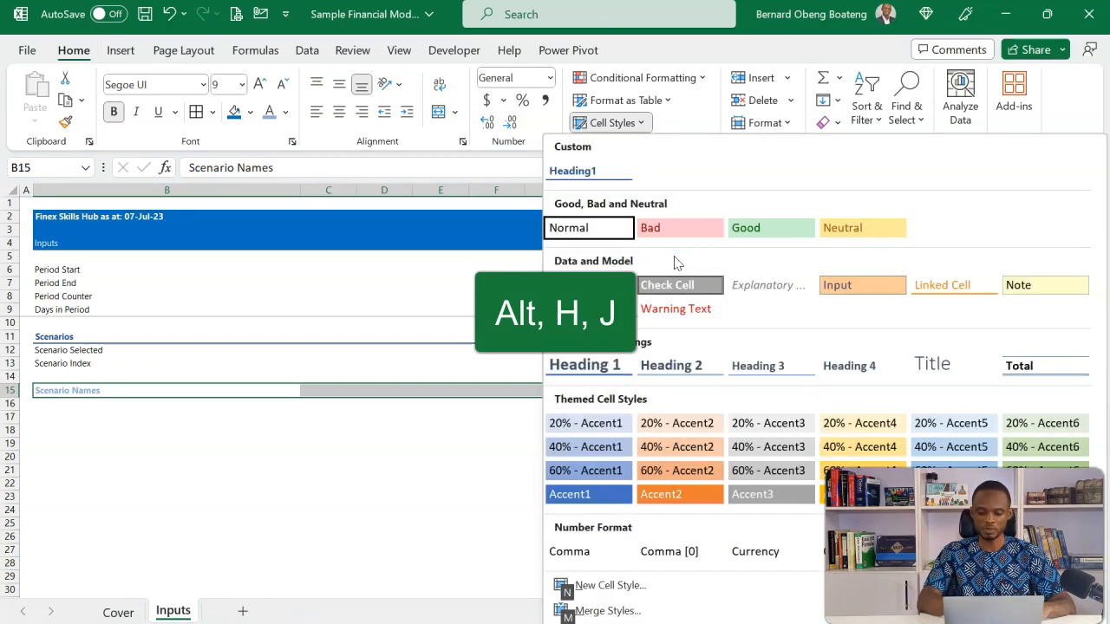
{"action": "key", "text": "n"}
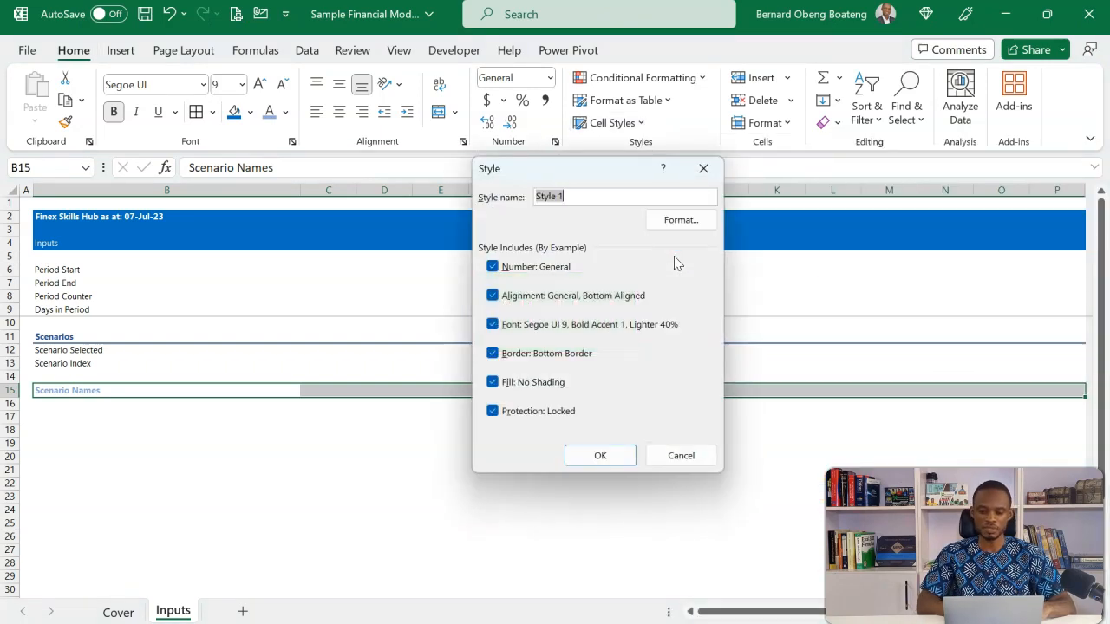
{"action": "type", "text": "Heading2"}
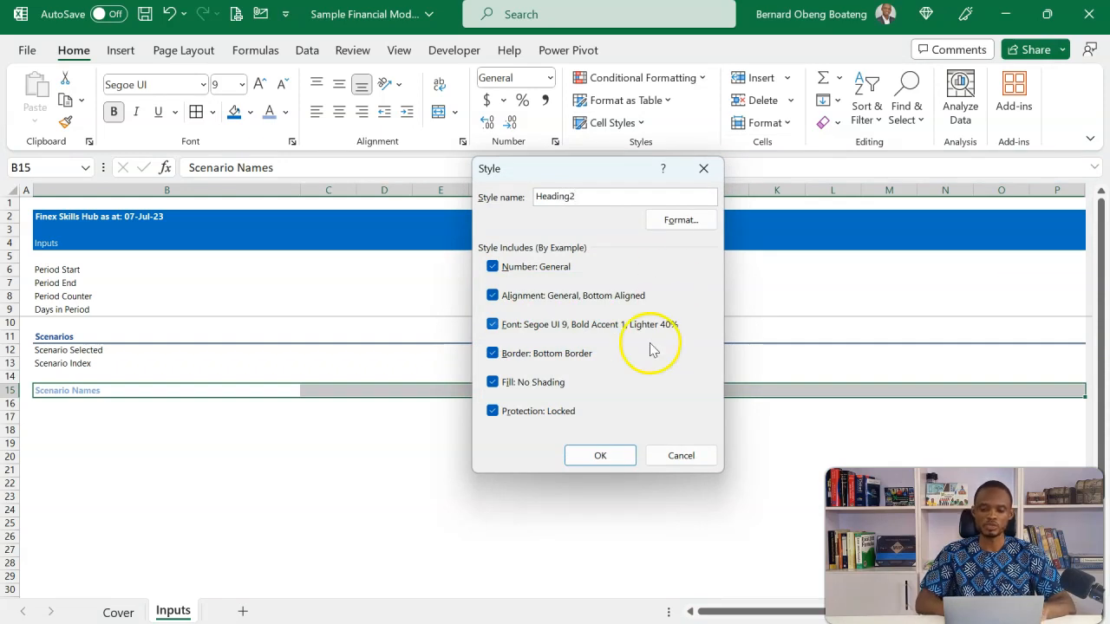
{"action": "left_click", "coordinate": [600, 455]}
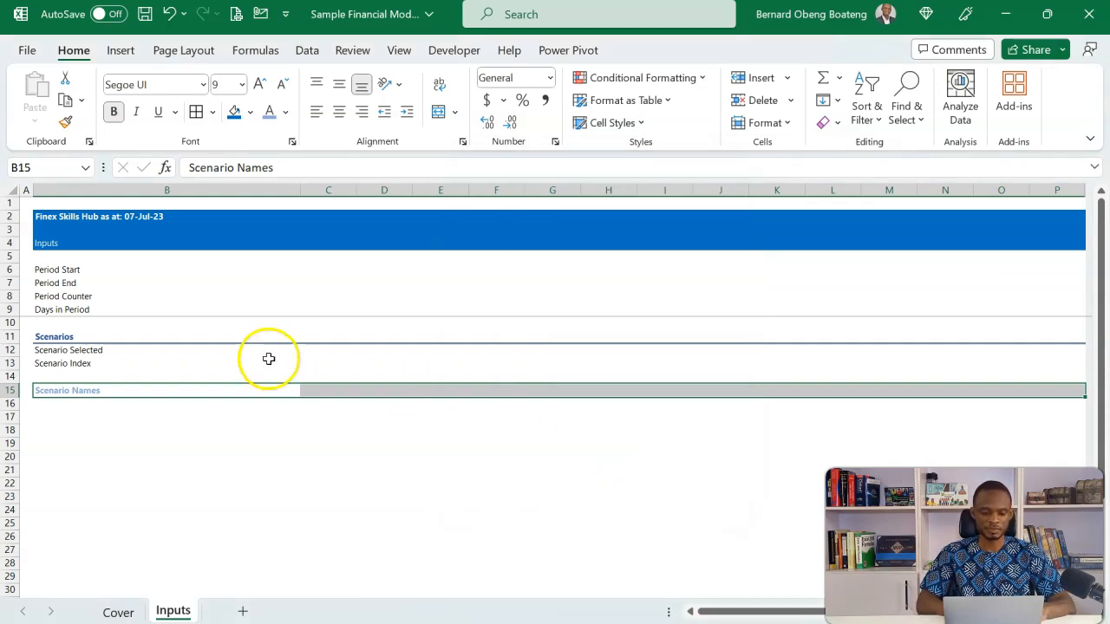
Copy the scenario names Base, Best and Worst from the reference Assumptions sheet into cells B16:B18 of the Inputs sheet
{"action": "left_click", "coordinate": [173, 429]}
{"action": "left_click", "coordinate": [112, 407]}
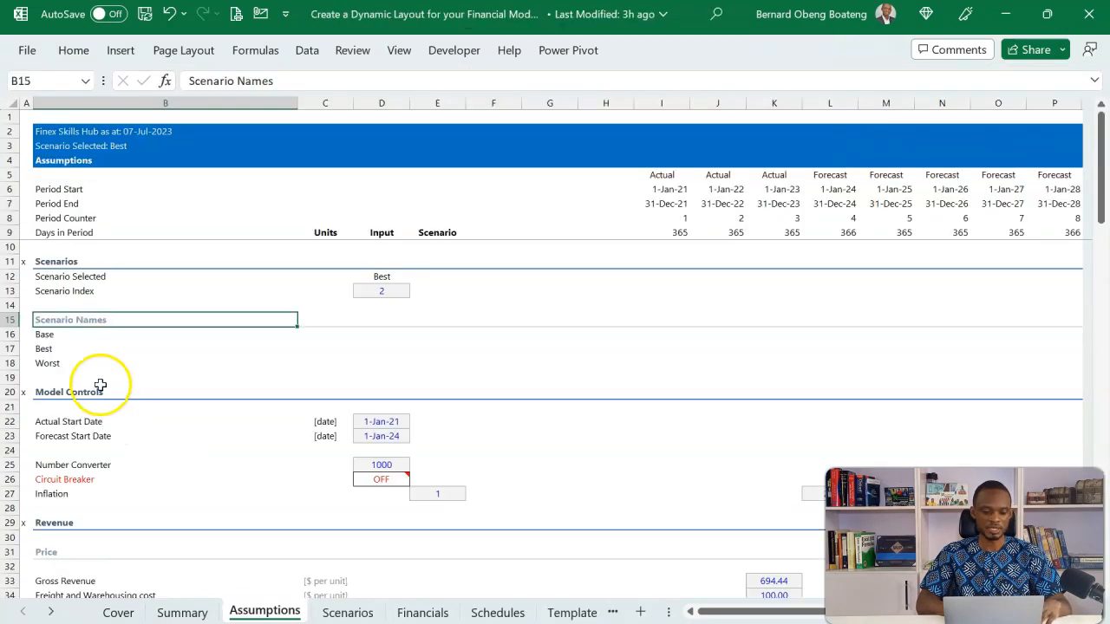
{"action": "left_click_drag", "start_coordinate": [67, 337], "coordinate": [65, 363]}
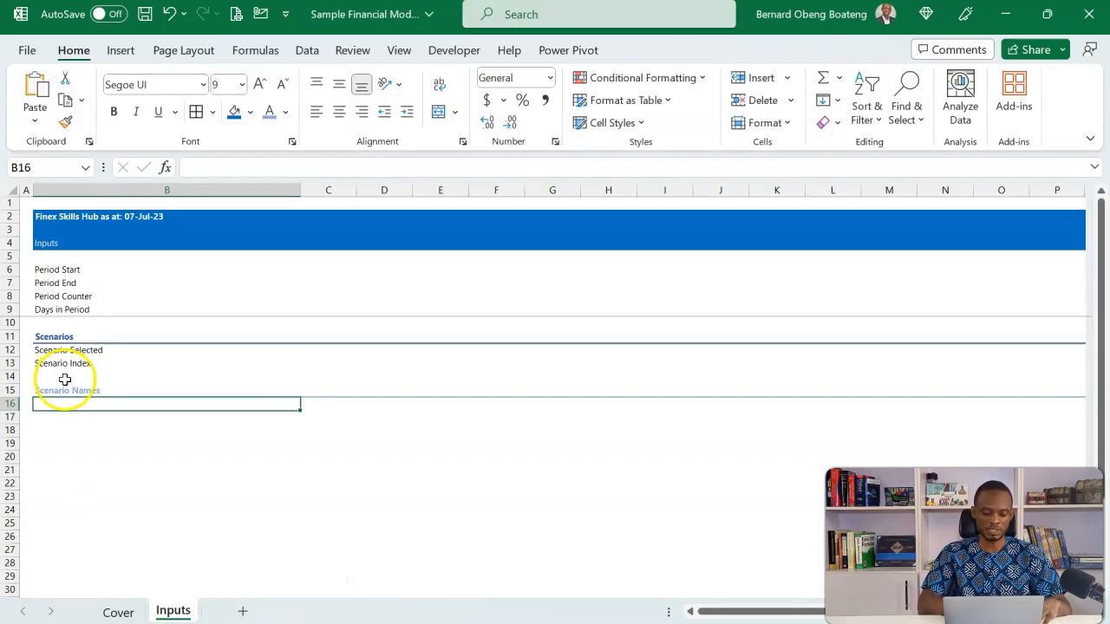
{"action": "type", "text": "Base Best Worst"}
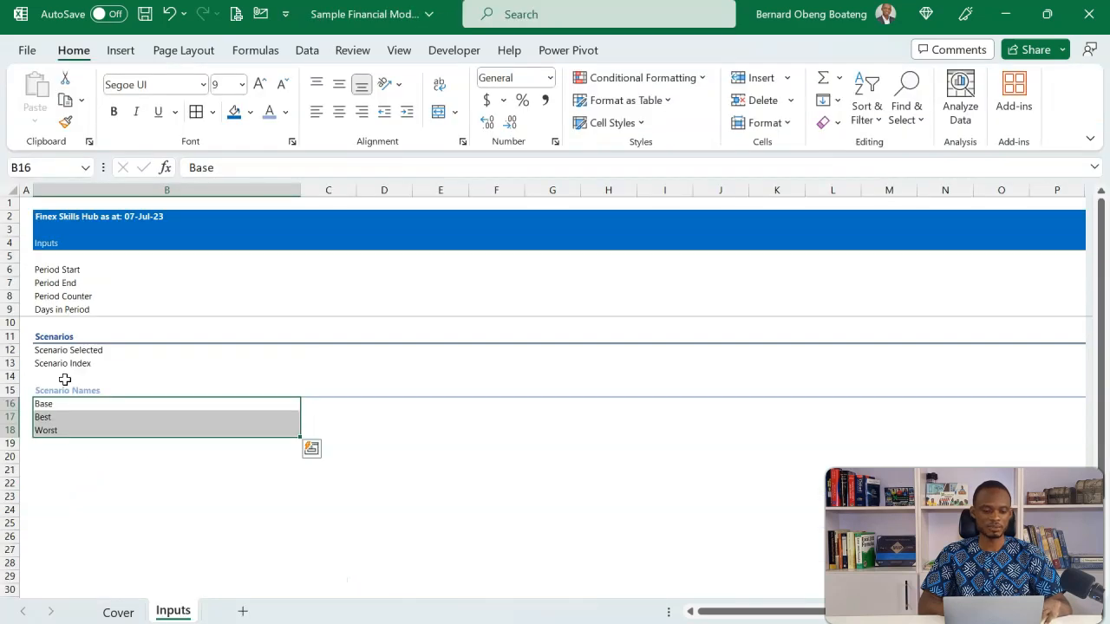
Enter the label Model Controls in cell B20 of the Inputs sheet
{"action": "left_click", "coordinate": [55, 468]}
{"action": "left_click", "coordinate": [73, 458]}
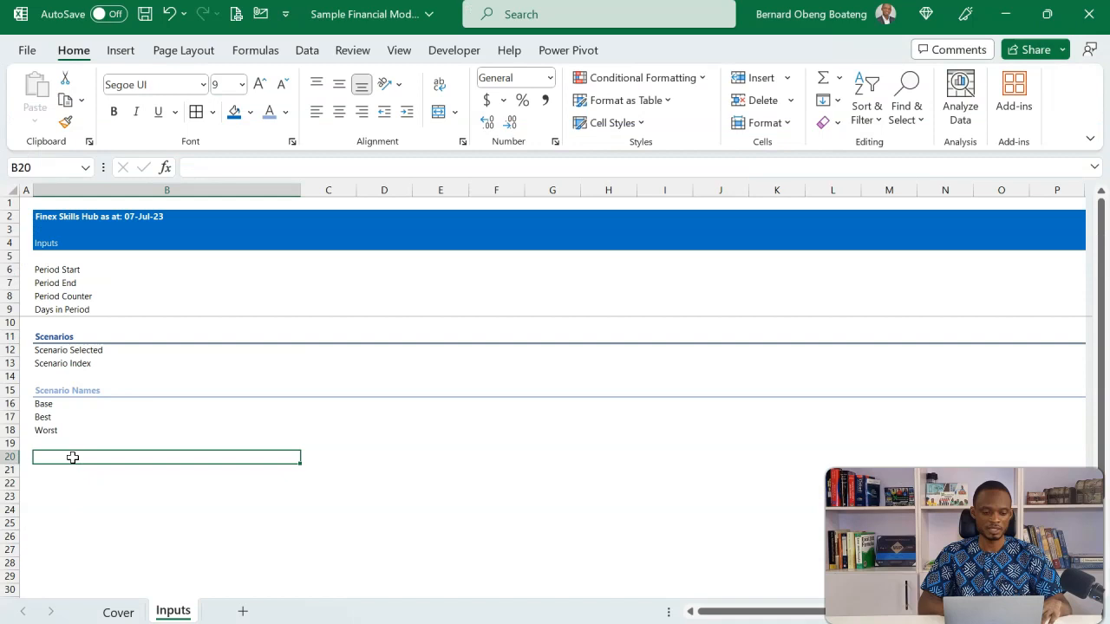
{"action": "type", "text": "Model Controls"}
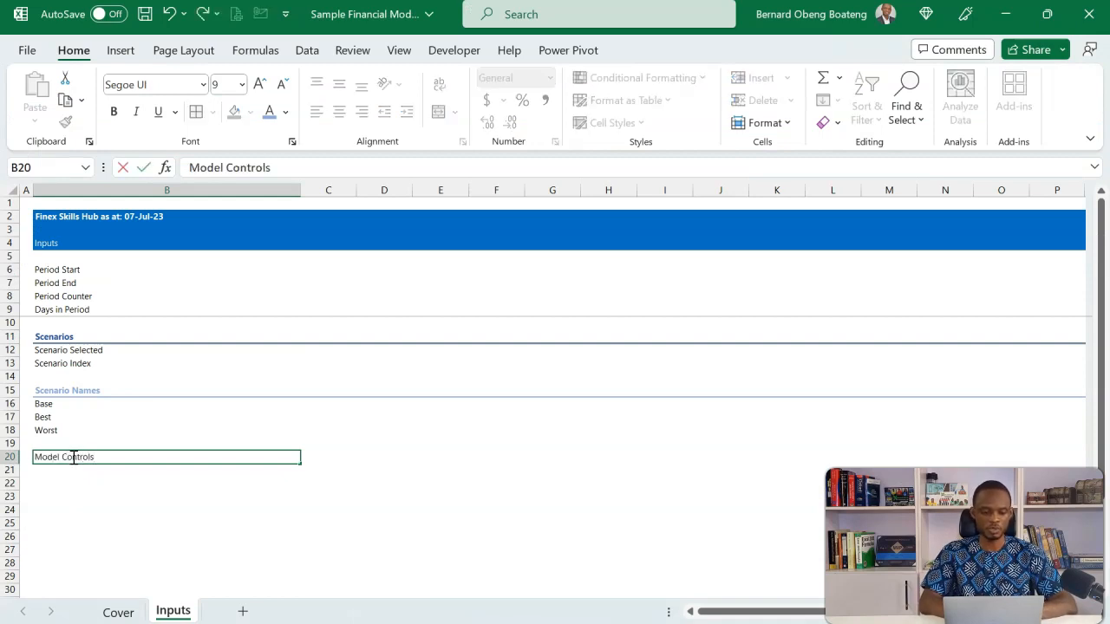
{"action": "key", "text": "Return"}
Apply the custom Heading1 cell style to the Model Controls row from column B to P
{"action": "left_click", "coordinate": [73, 457]}
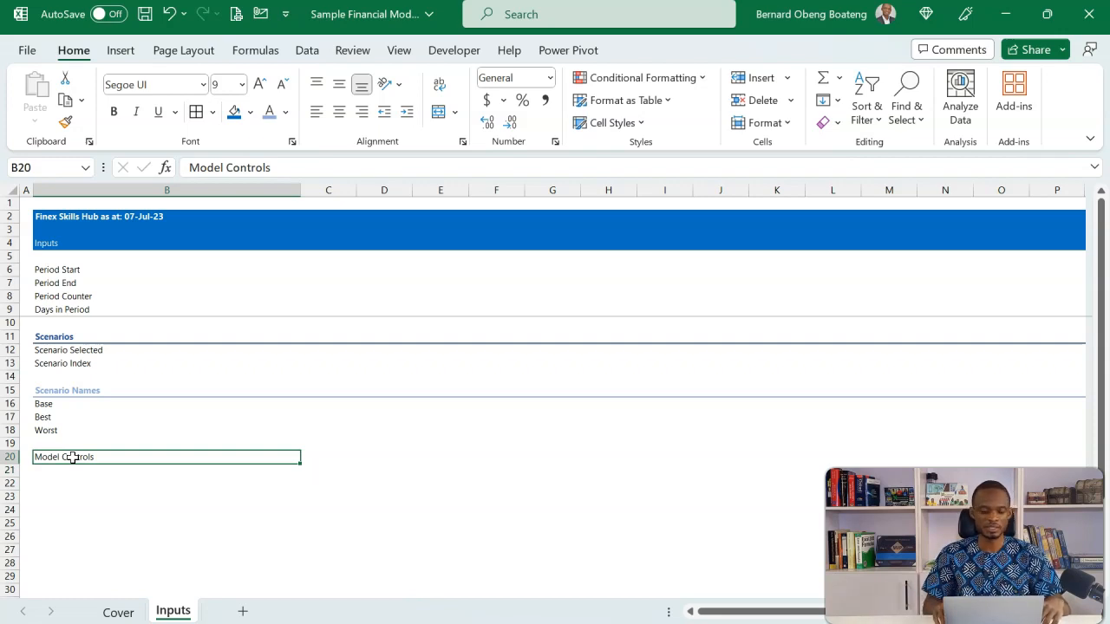
{"action": "key", "text": "shift+Right"}
{"action": "key", "text": "shift+Right"}
{"action": "key", "text": "shift+Right"}
{"action": "key", "text": "shift+Right"}
{"action": "key", "text": "shift+Right"}
{"action": "key", "text": "shift+Right"}
{"action": "key", "text": "shift+Right"}
{"action": "key", "text": "shift+Right"}
{"action": "key", "text": "shift+Right"}
{"action": "key", "text": "shift+Right"}
{"action": "key", "text": "shift+Right"}
{"action": "key", "text": "shift+Right"}
{"action": "key", "text": "shift+Right"}
{"action": "key", "text": "shift+Right"}
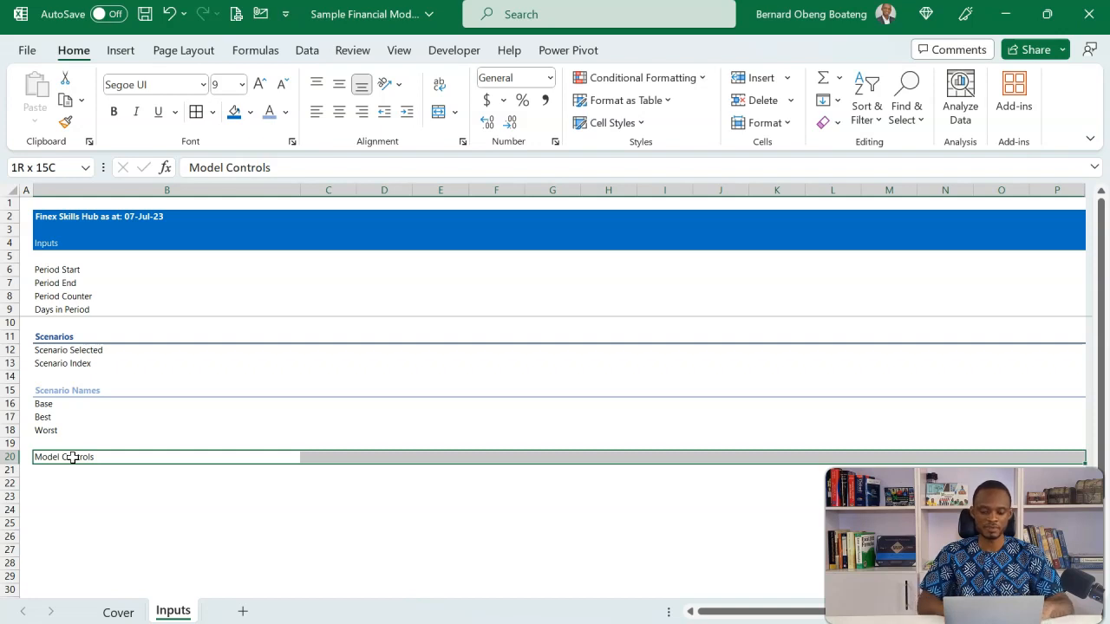
{"action": "left_click", "coordinate": [641, 124]}
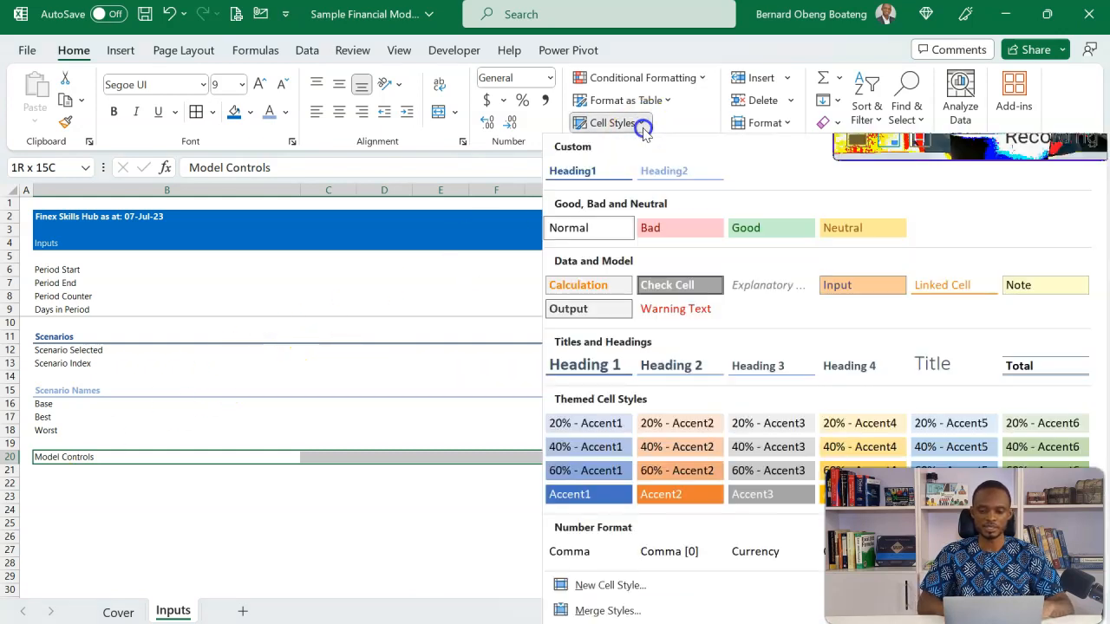
{"action": "left_click", "coordinate": [598, 172]}
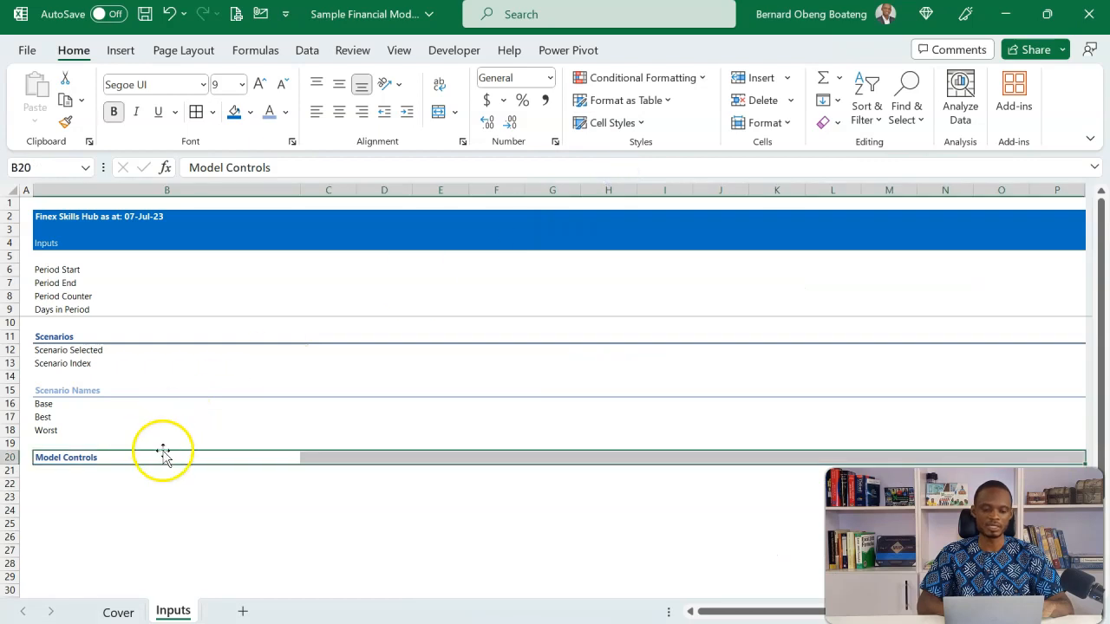
{"action": "left_click", "coordinate": [161, 483]}
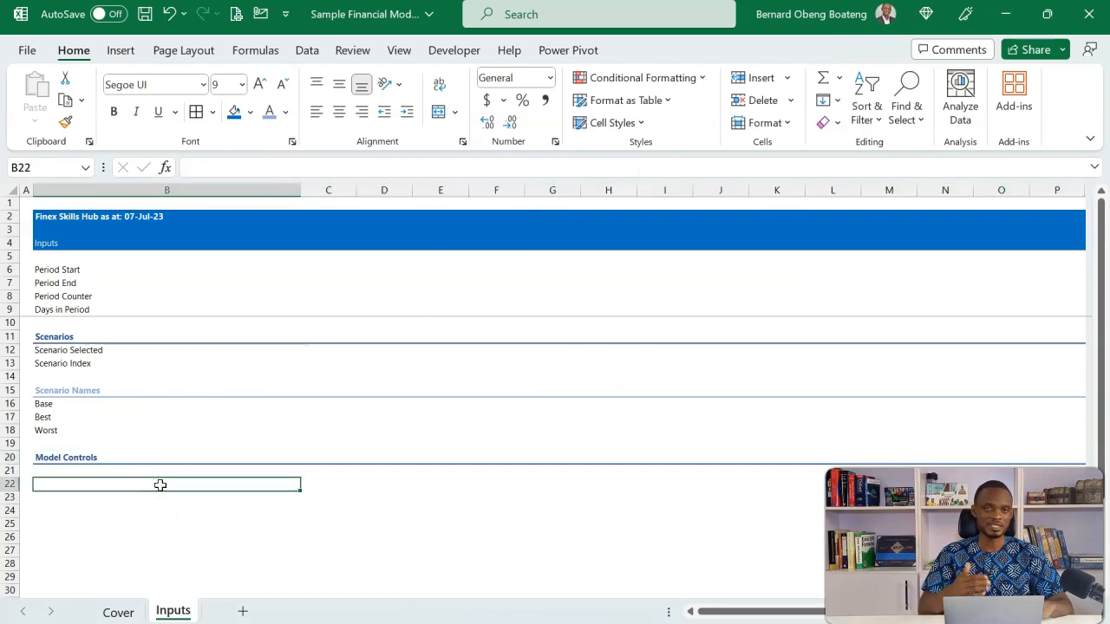
Examine the Model Controls entries on the reference Assumptions sheet: start dates, Number Converter, Circuit Breaker and Inflation
{"action": "key", "text": "alt+Tab"}
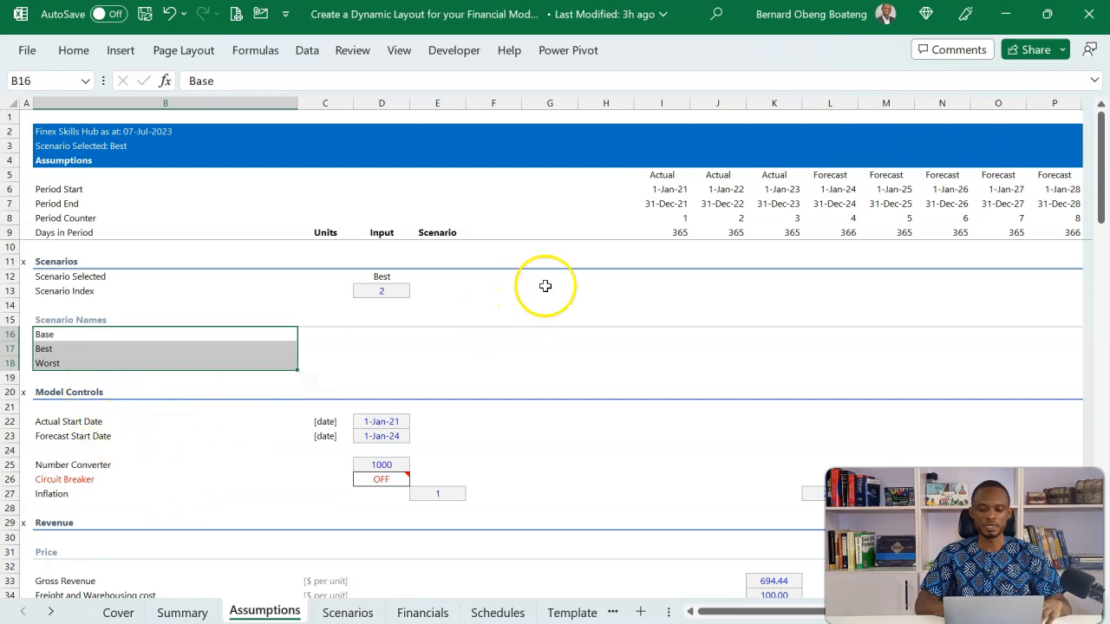
{"action": "left_click", "coordinate": [120, 421]}
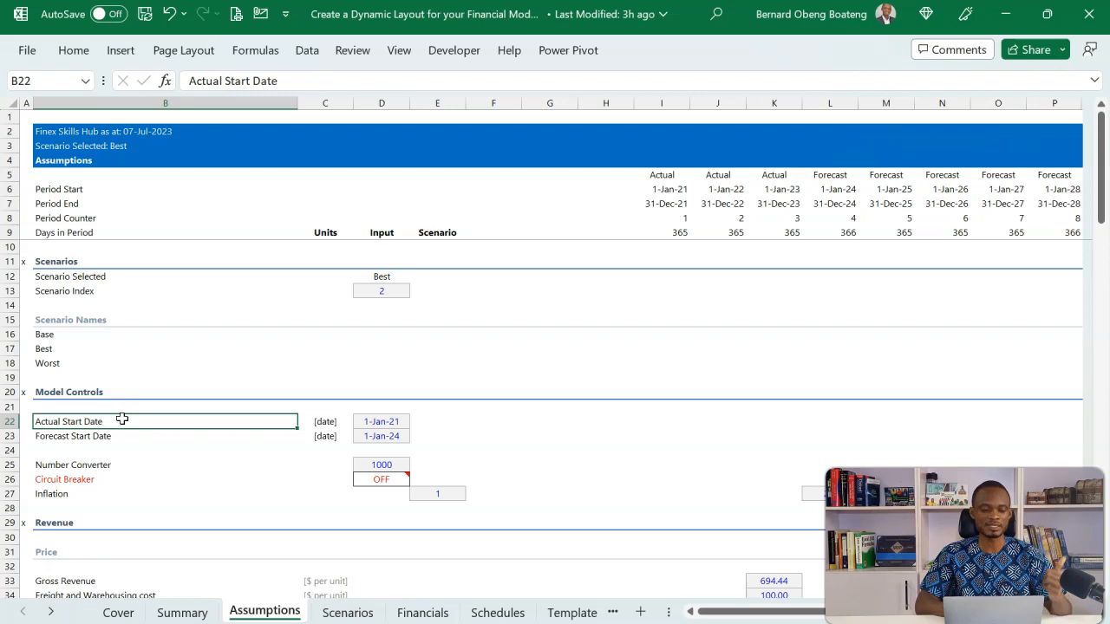
{"action": "left_click", "coordinate": [113, 436]}
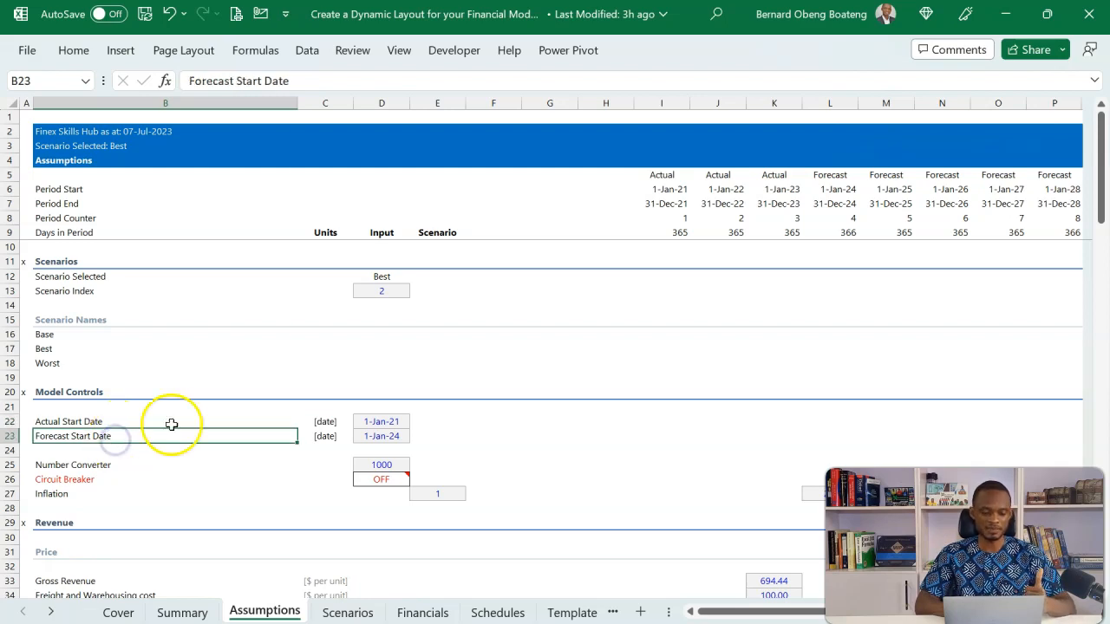
{"action": "left_click", "coordinate": [386, 422]}
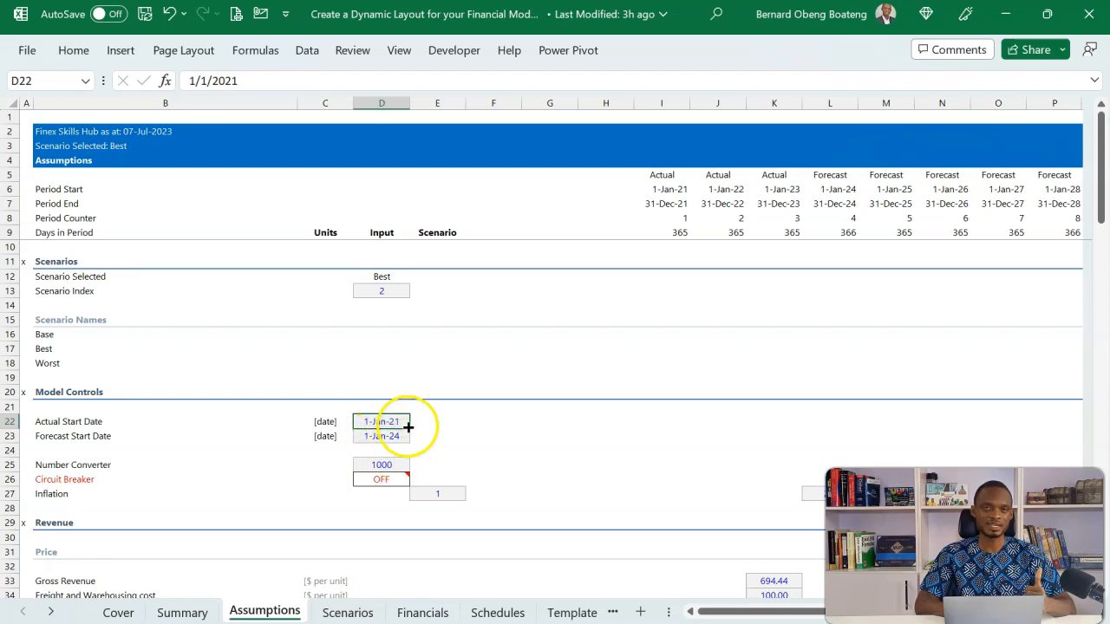
{"action": "left_click", "coordinate": [126, 465]}
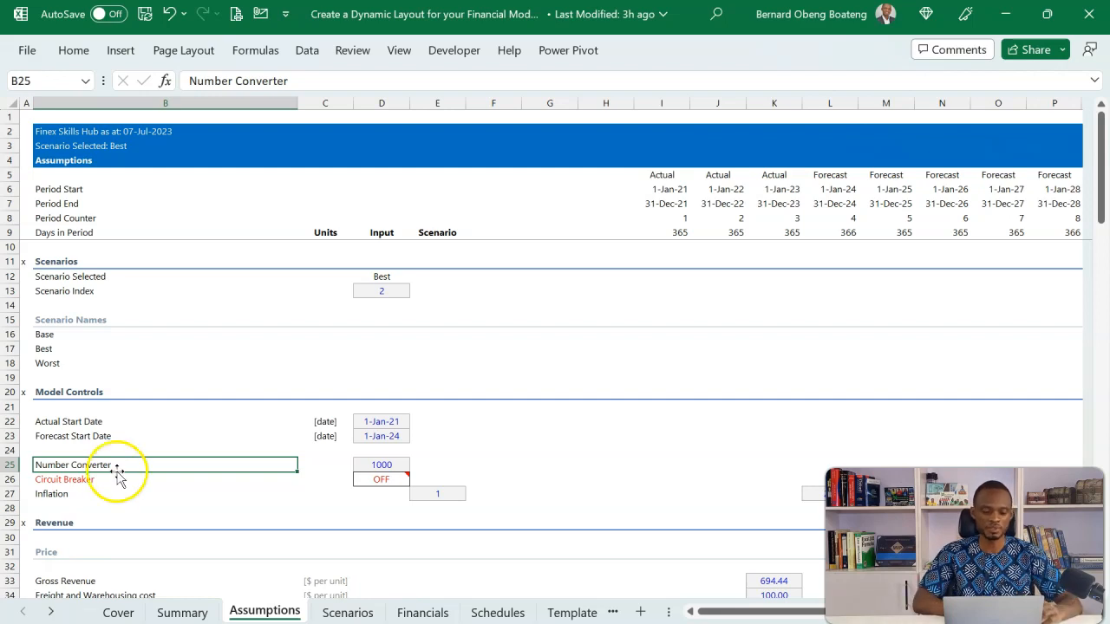
{"action": "left_click", "coordinate": [105, 480]}
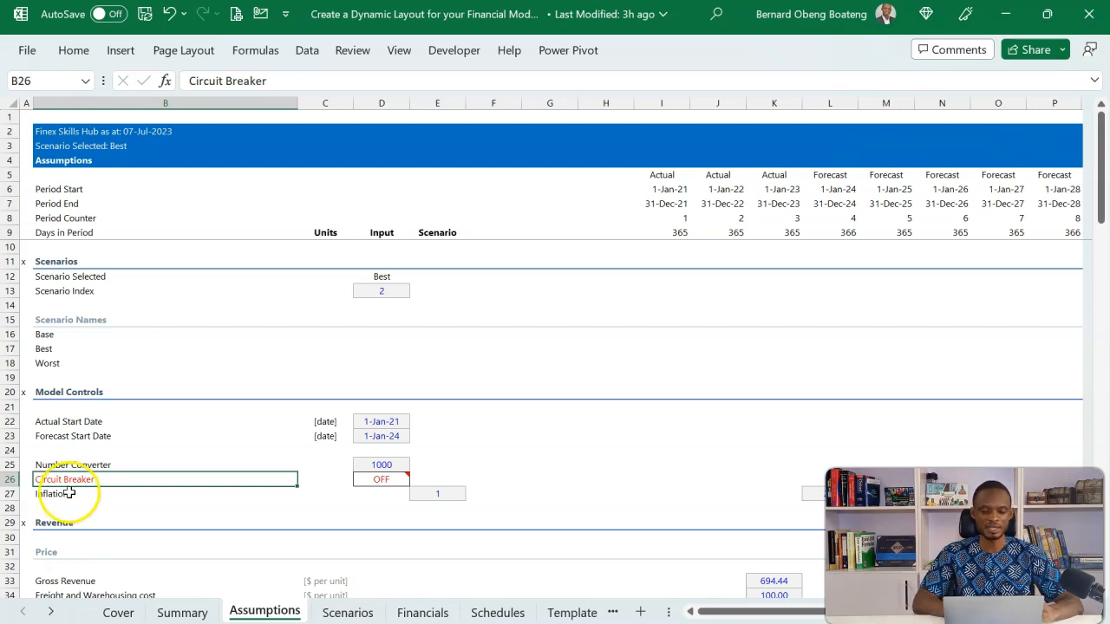
{"action": "left_click", "coordinate": [67, 493]}
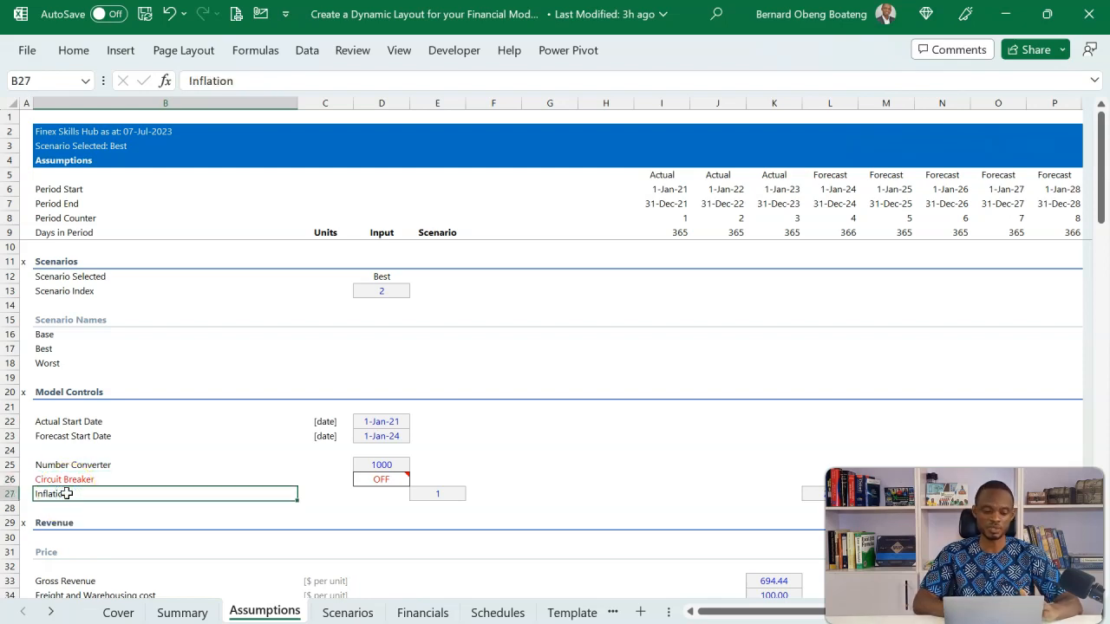
{"action": "left_click", "coordinate": [72, 469]}
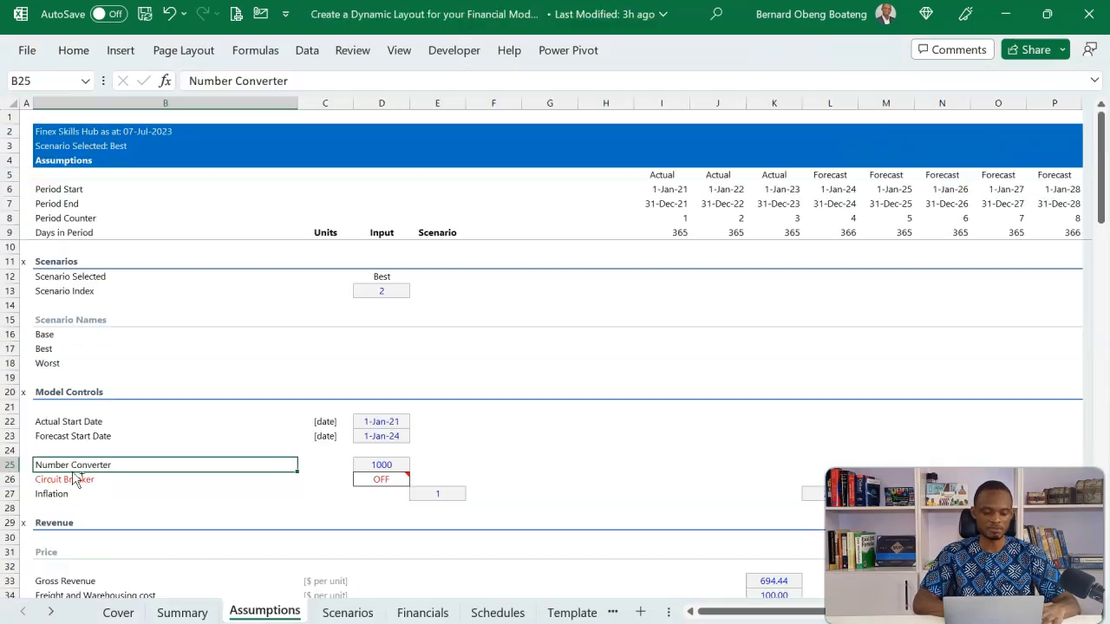
Copy the labels from Actual Start Date through Circuit Breaker on the reference Assumptions sheet into B22:B26 of the Inputs sheet
{"action": "left_click", "coordinate": [80, 425]}
{"action": "left_click_drag", "start_coordinate": [80, 428], "coordinate": [85, 476]}
{"action": "key", "text": "ctrl+c"}
{"action": "key", "text": "alt+Tab"}
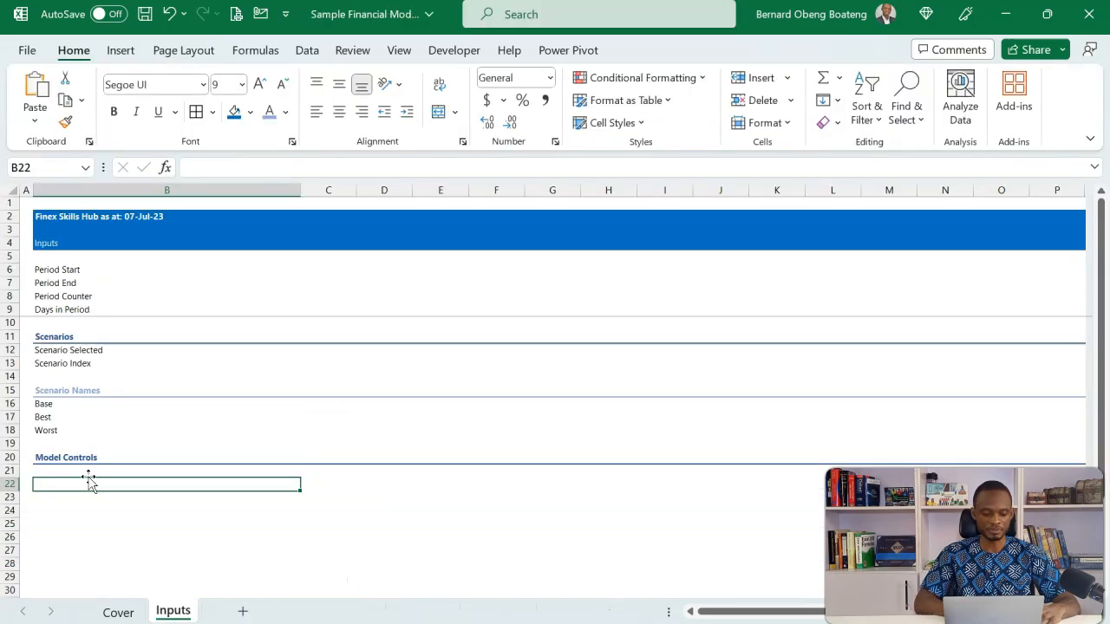
{"action": "key", "text": "ctrl+v"}
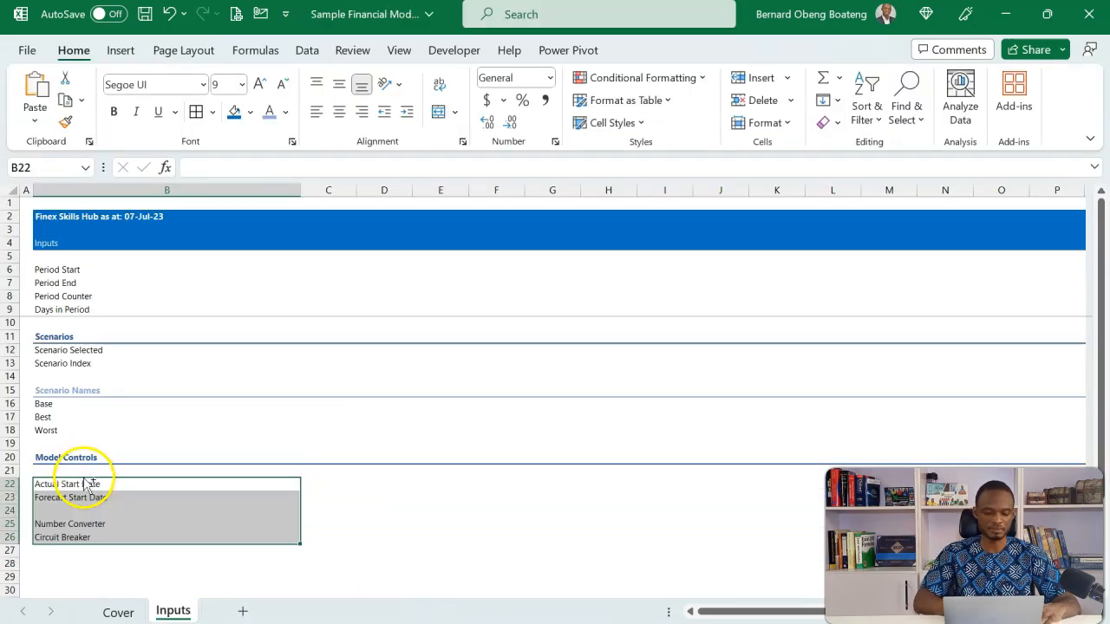
Enter the column headings Units, Inputs and Scenario in cells C9:E9 of the Inputs sheet
{"action": "left_click", "coordinate": [334, 482]}
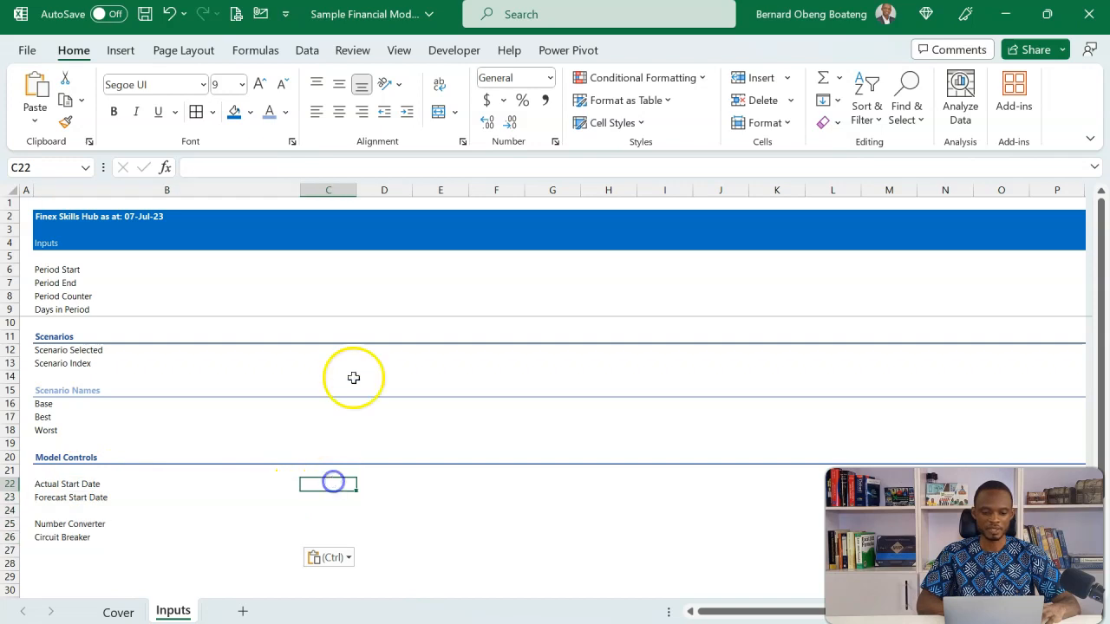
{"action": "left_click", "coordinate": [349, 312]}
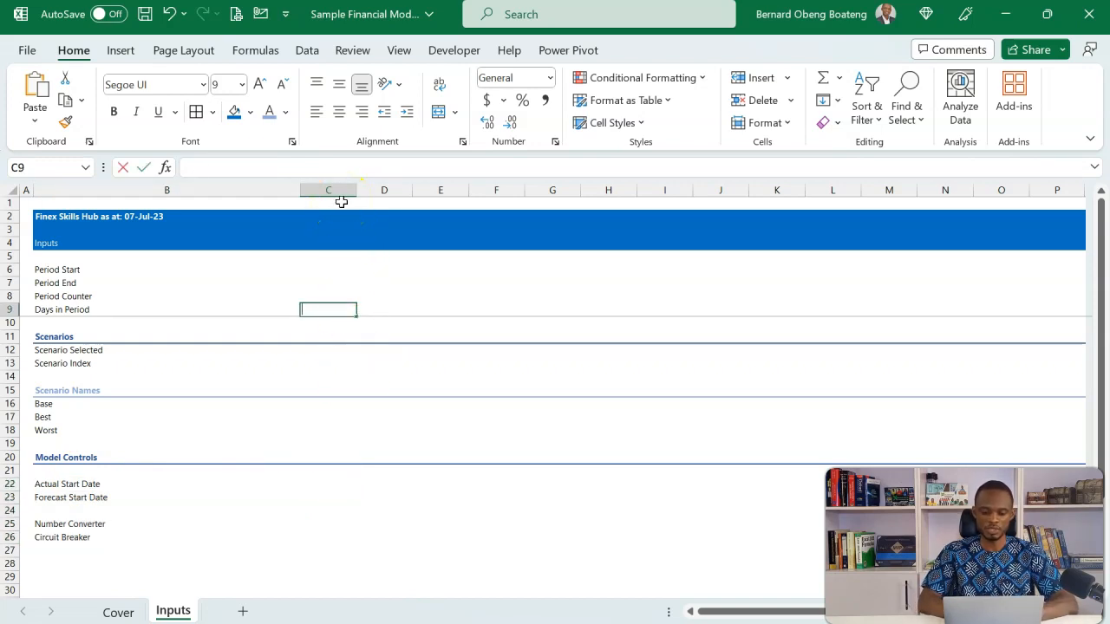
{"action": "type", "text": "Units"}
{"action": "key", "text": "Tab"}
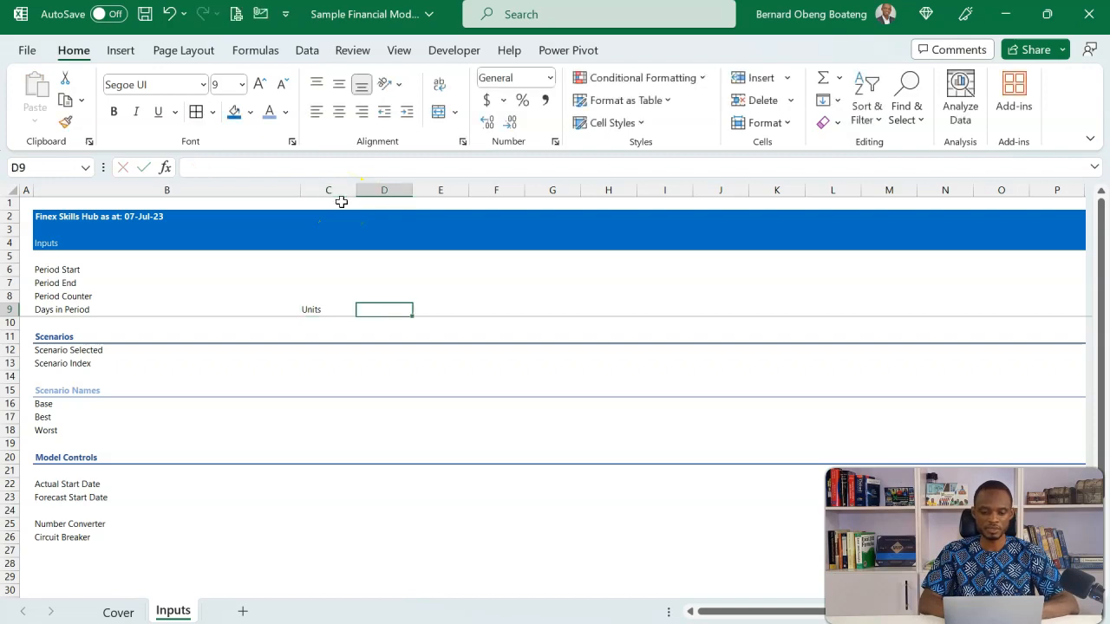
{"action": "type", "text": "INputs"}
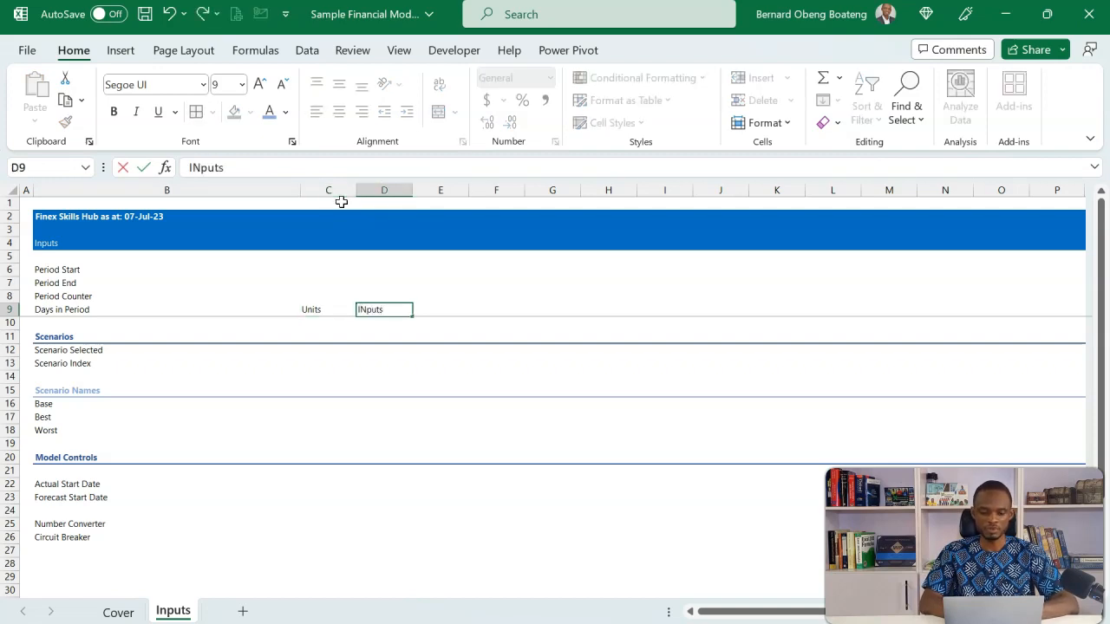
{"action": "key", "text": "Tab"}
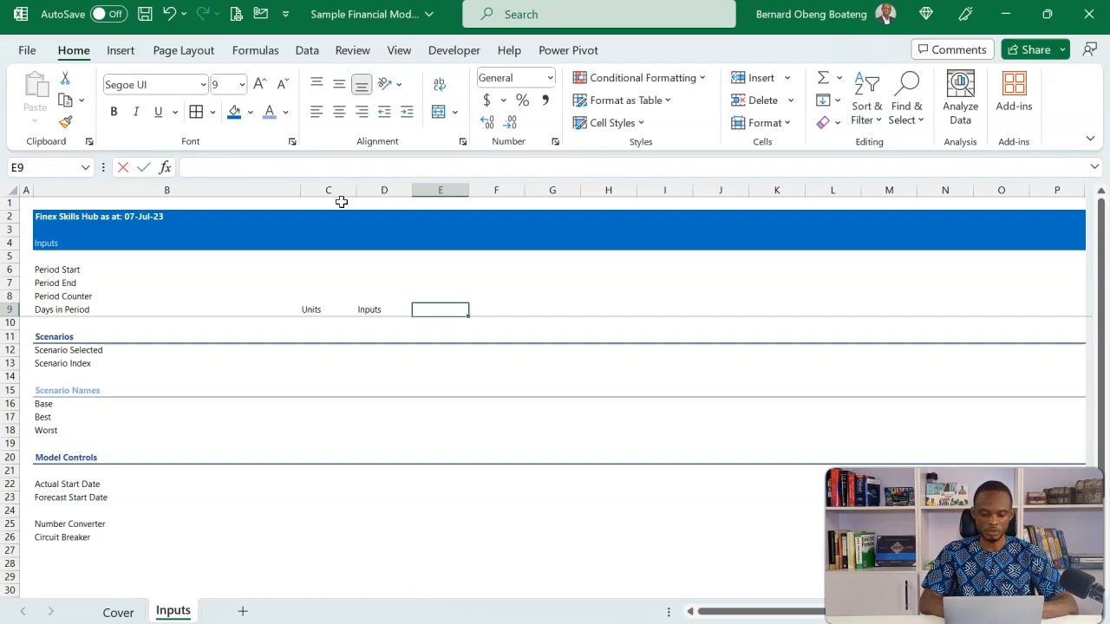
{"action": "type", "text": "Scenar"}
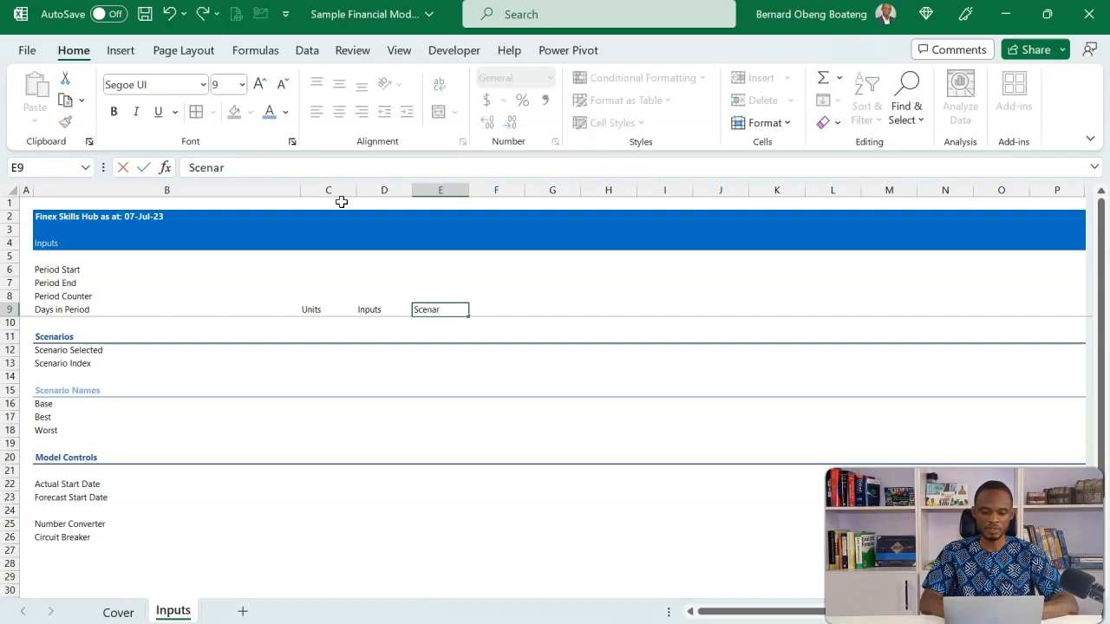
{"action": "type", "text": "io"}
{"action": "key", "text": "Return"}
Centre the headings in C9:E9 and make them bold
{"action": "left_click_drag", "start_coordinate": [317, 302], "coordinate": [426, 313]}
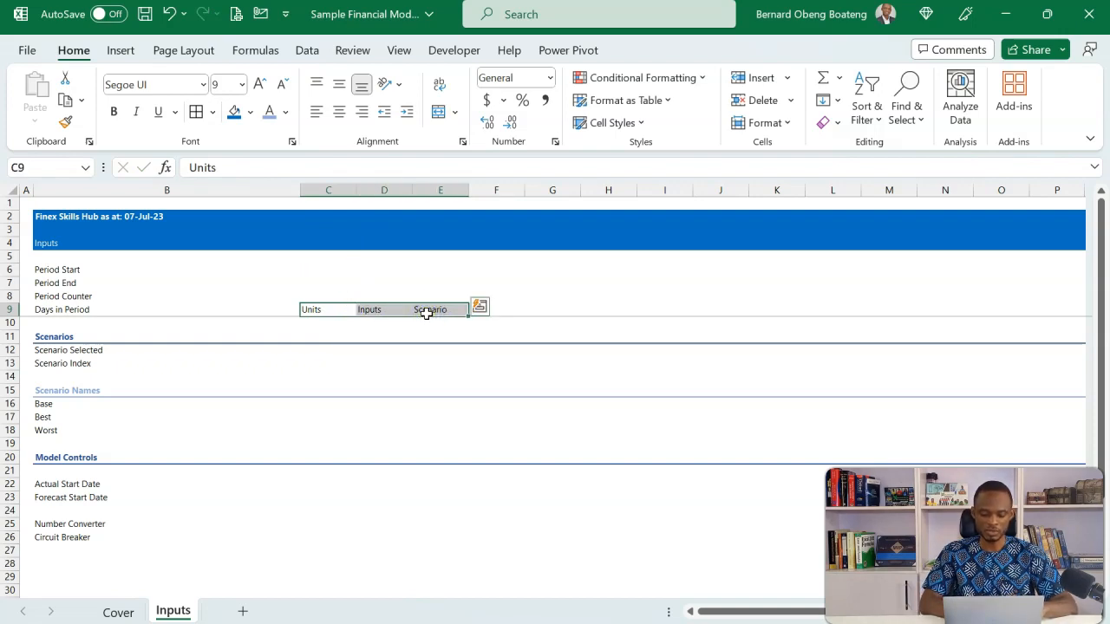
{"action": "key", "text": "alt"}
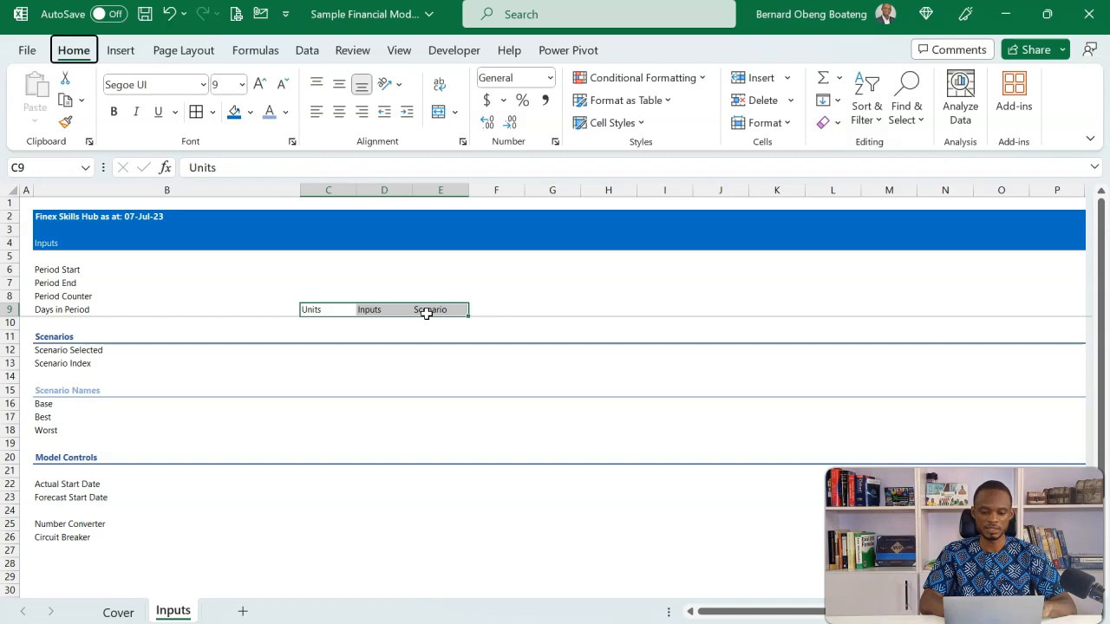
{"action": "key", "text": "h"}
{"action": "key", "text": "a"}
{"action": "key", "text": "c"}
{"action": "key", "text": "ctrl+b"}
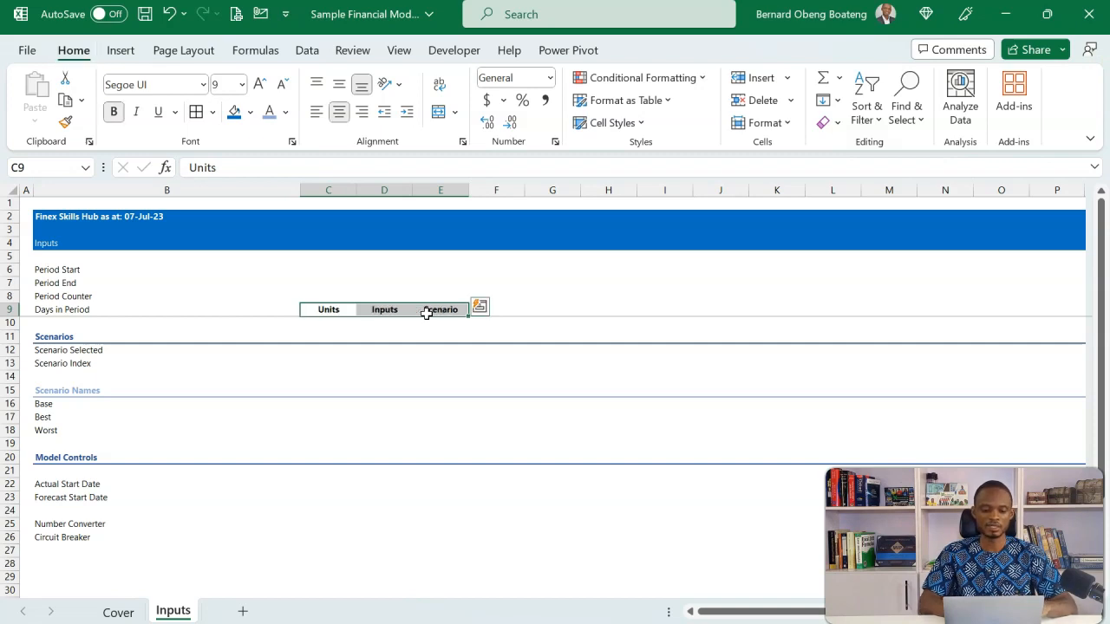
{"action": "left_click", "coordinate": [362, 338]}
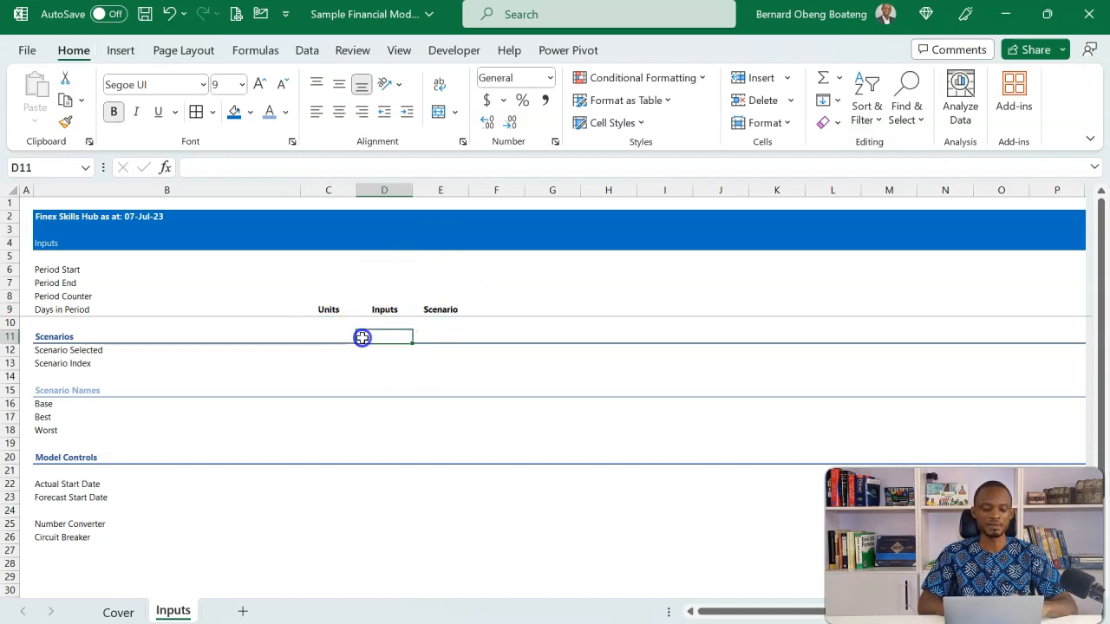
Fill the Actual Start Date input cell D22 with the lightest grey theme colour
{"action": "left_click", "coordinate": [349, 484]}
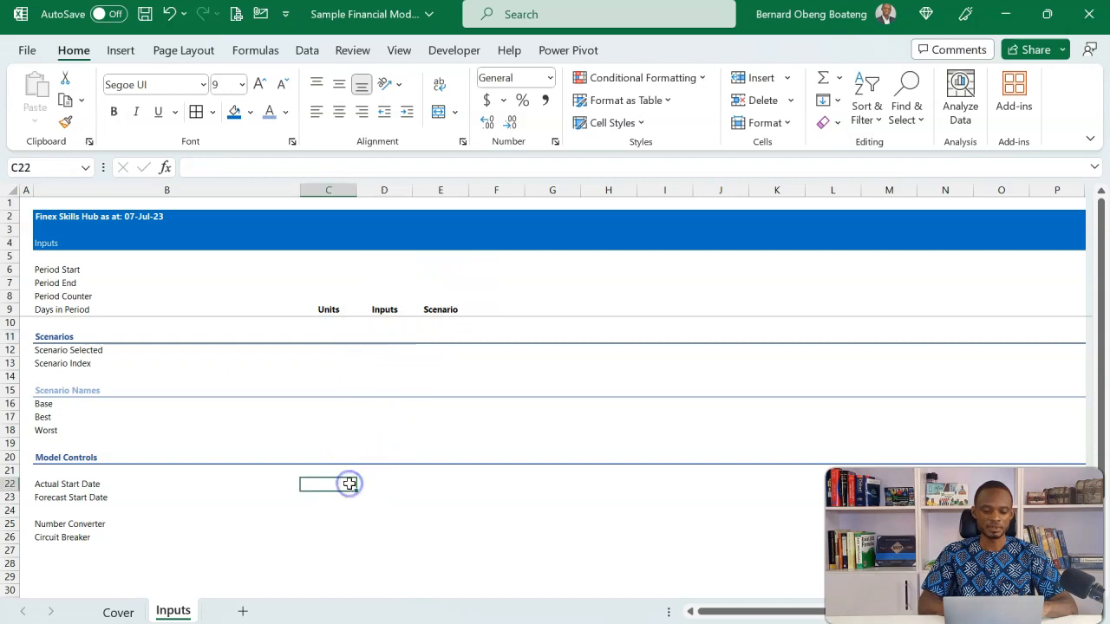
{"action": "key", "text": "Right"}
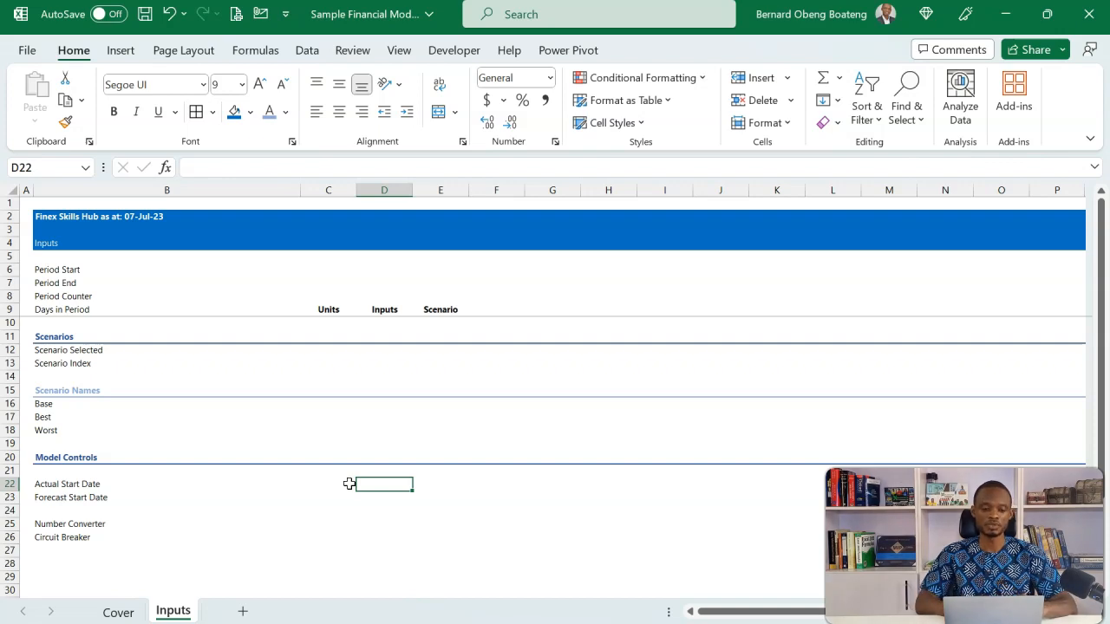
{"action": "left_click", "coordinate": [251, 114]}
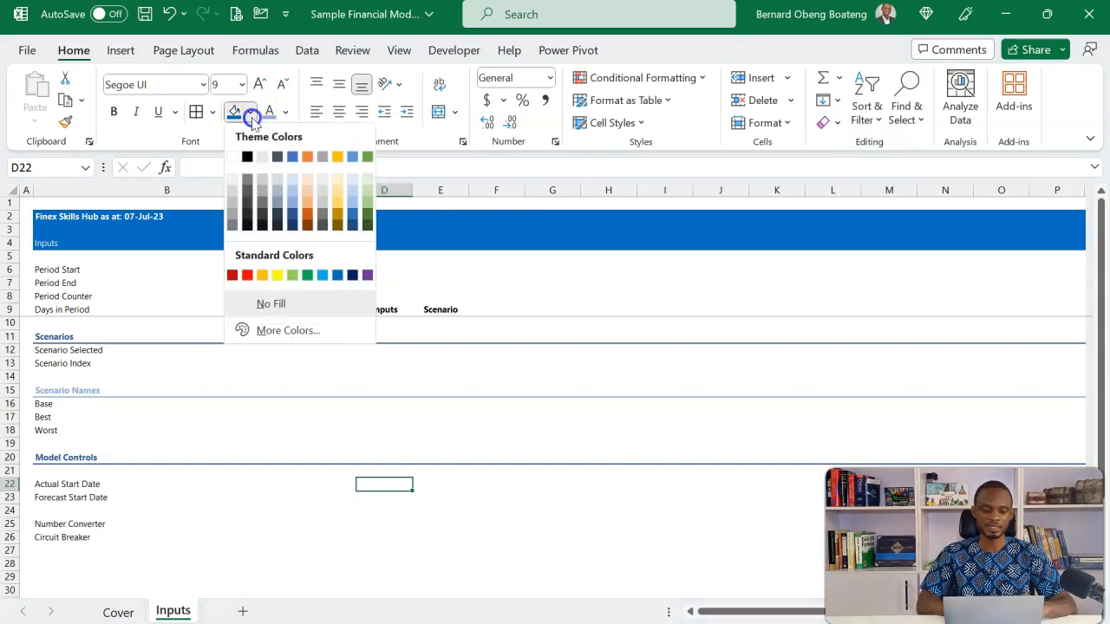
{"action": "left_click", "coordinate": [232, 178]}
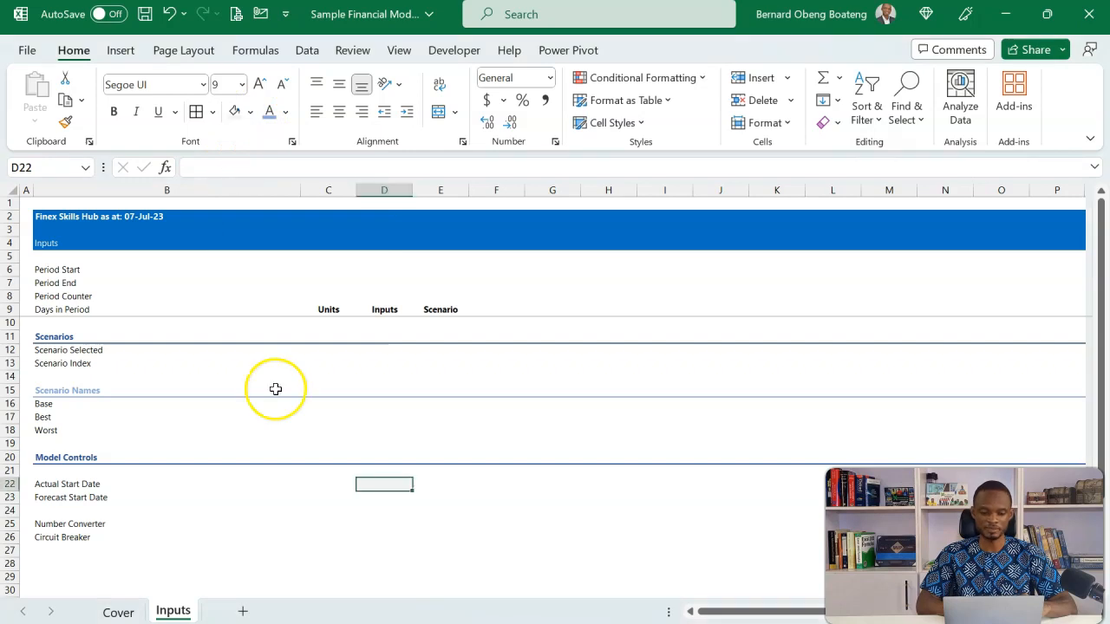
Add a thin light grey outline border around cell D22
{"action": "key", "text": "alt"}
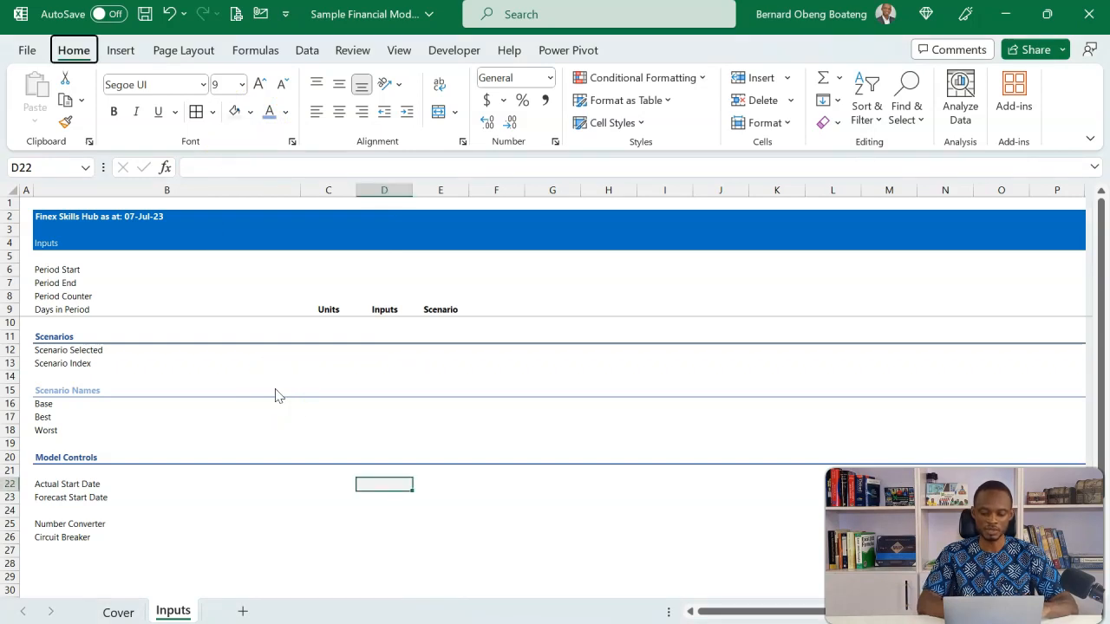
{"action": "key", "text": "h"}
{"action": "key", "text": "b"}
{"action": "key", "text": "m"}
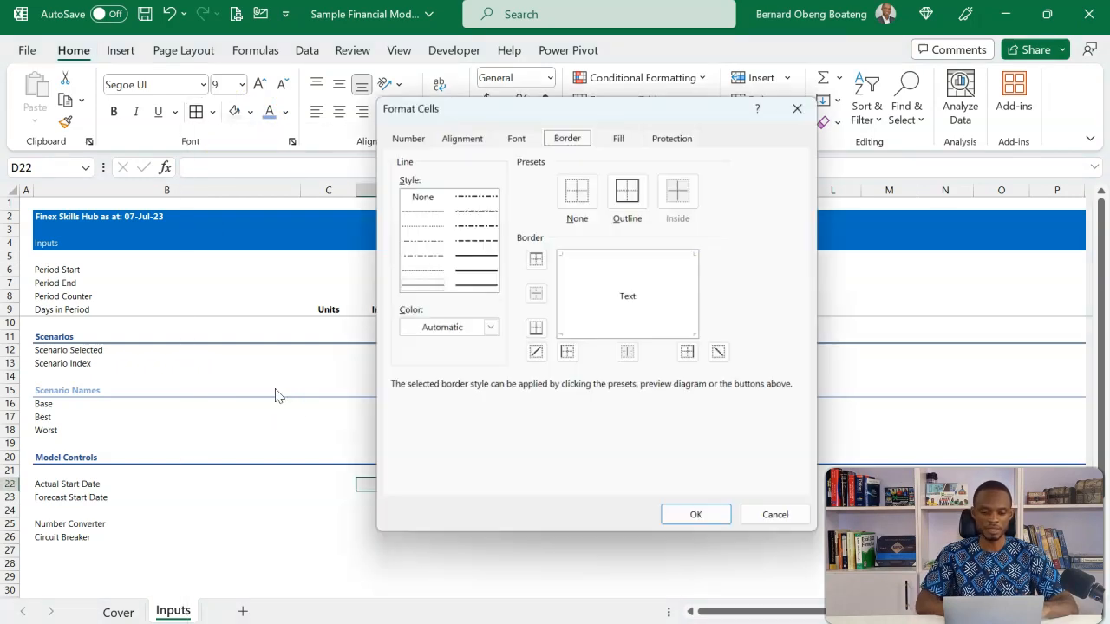
{"action": "left_click", "coordinate": [488, 328]}
{"action": "left_click", "coordinate": [409, 430]}
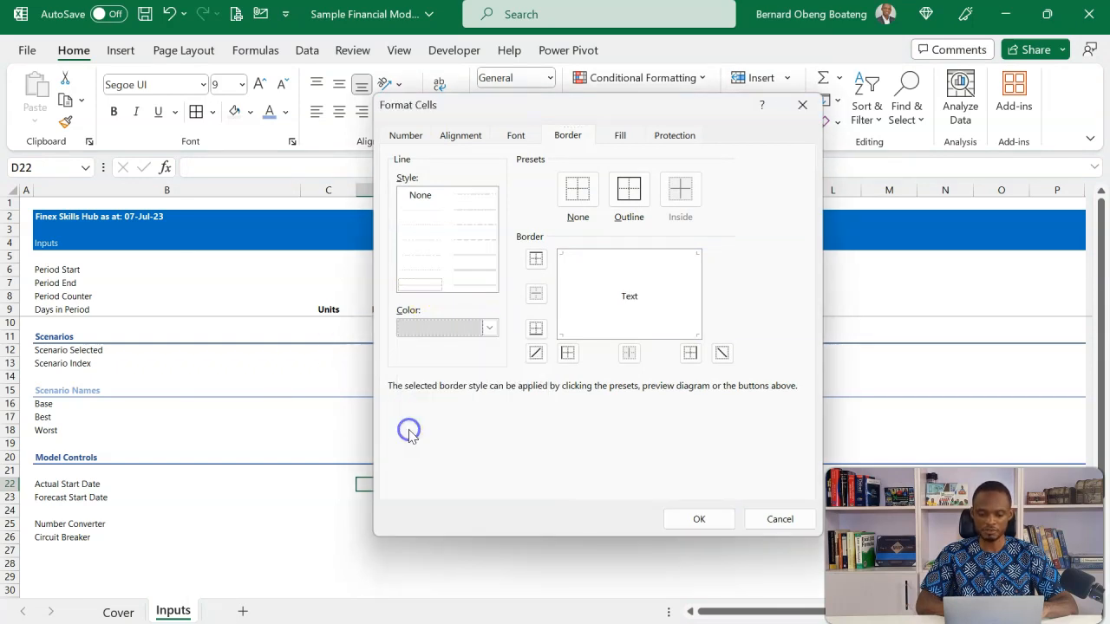
{"action": "left_click", "coordinate": [629, 197]}
{"action": "left_click", "coordinate": [698, 518]}
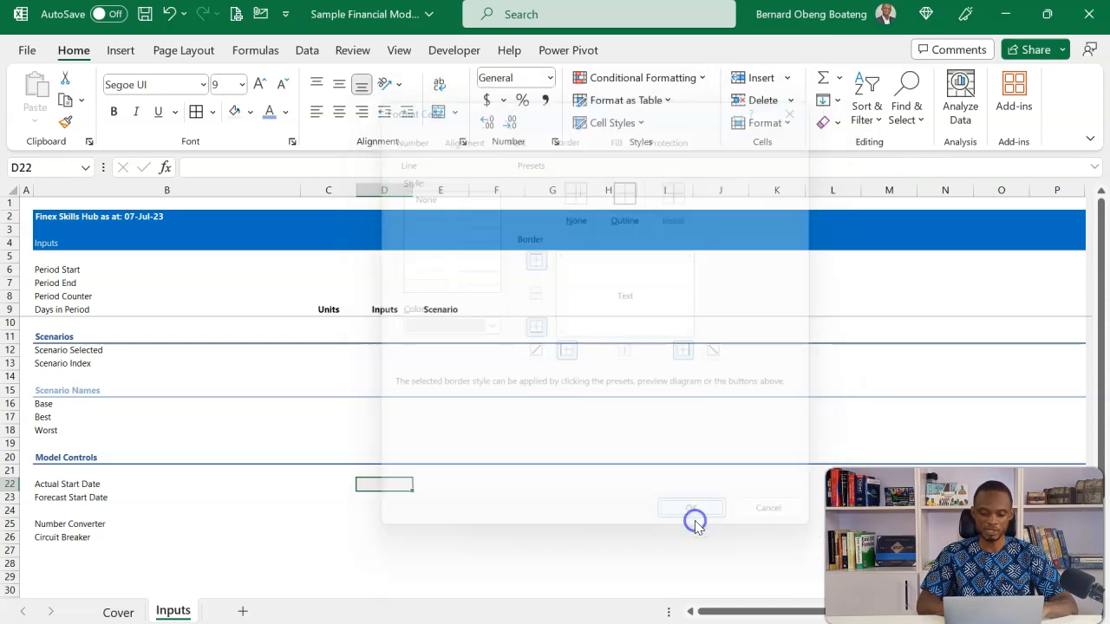
Set the font colour of cell D22 to the custom blue RGB 0, 0, 255
{"action": "left_click", "coordinate": [287, 112]}
{"action": "left_click", "coordinate": [326, 330]}
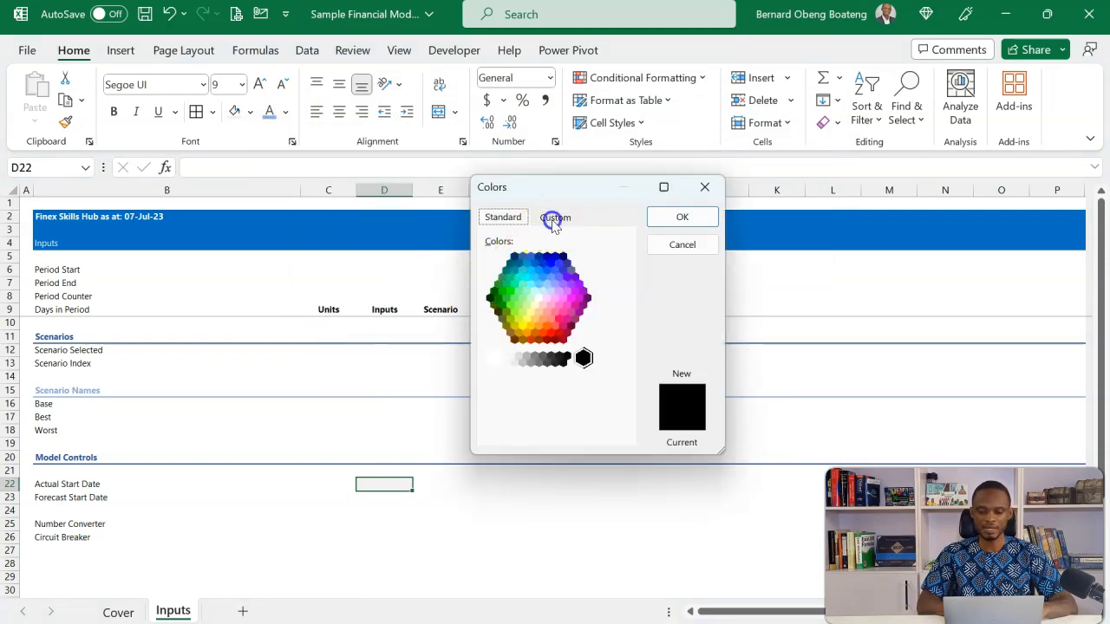
{"action": "left_click", "coordinate": [555, 217]}
{"action": "left_click", "coordinate": [567, 409]}
{"action": "key", "text": "BackSpace"}
{"action": "type", "text": "255"}
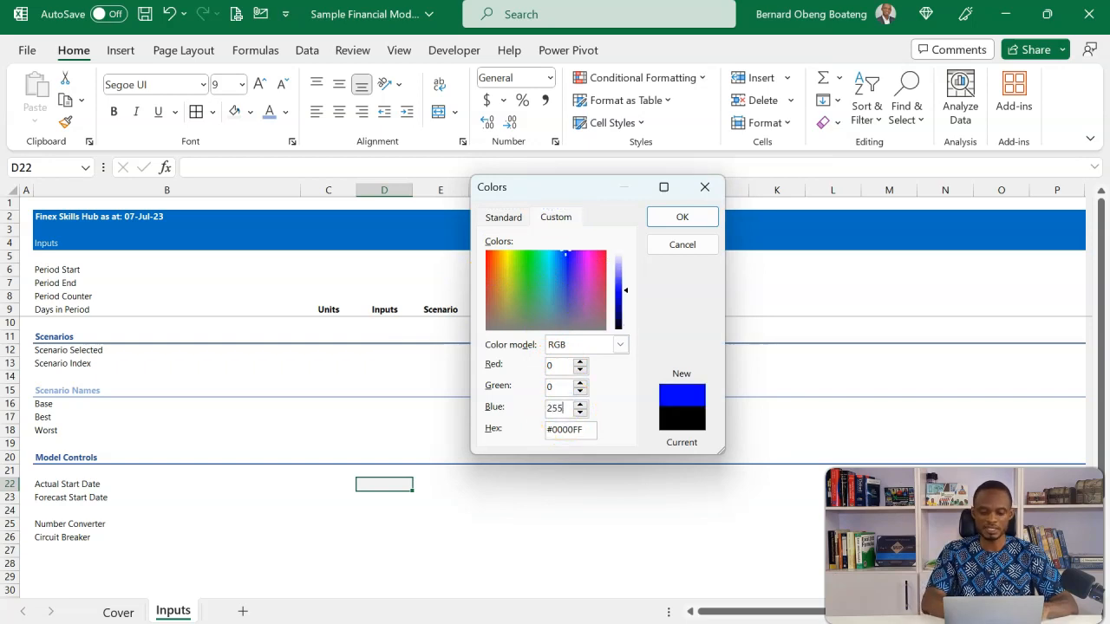
{"action": "left_click", "coordinate": [675, 216]}
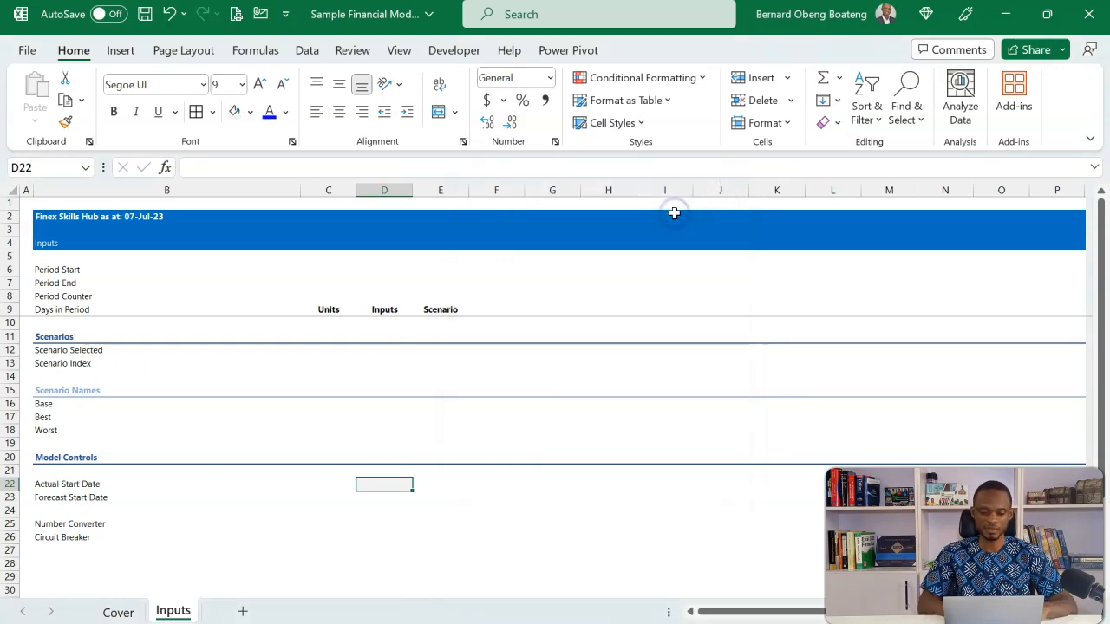
Enter 43434 in cell D22 to test the input formatting, and clear the value again
{"action": "type", "text": "43434"}
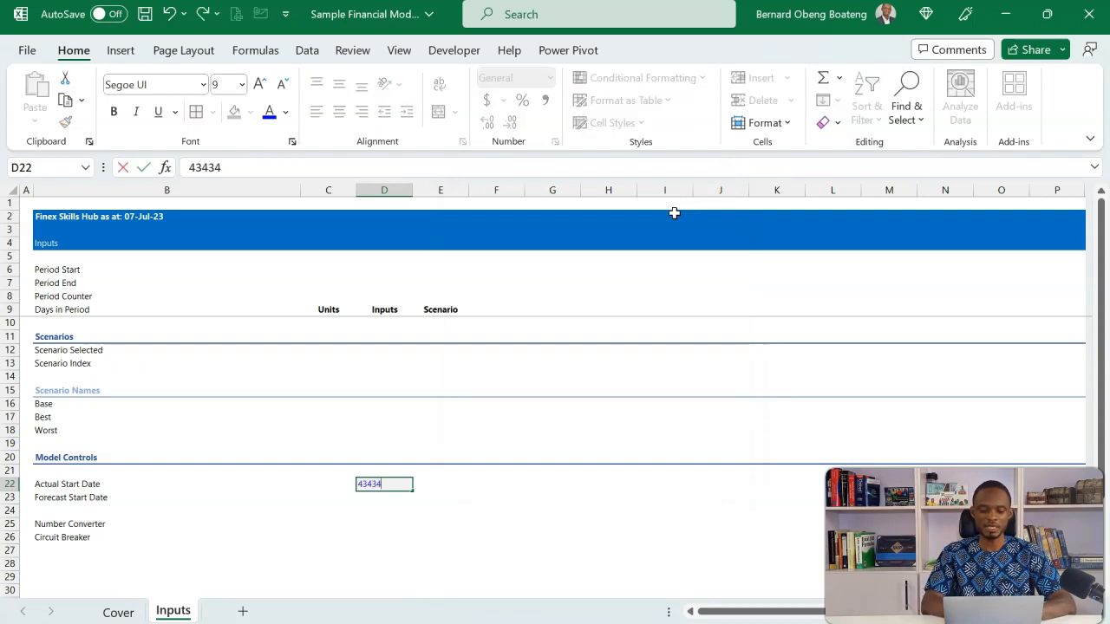
{"action": "key", "text": "Return"}
{"action": "key", "text": "Up"}
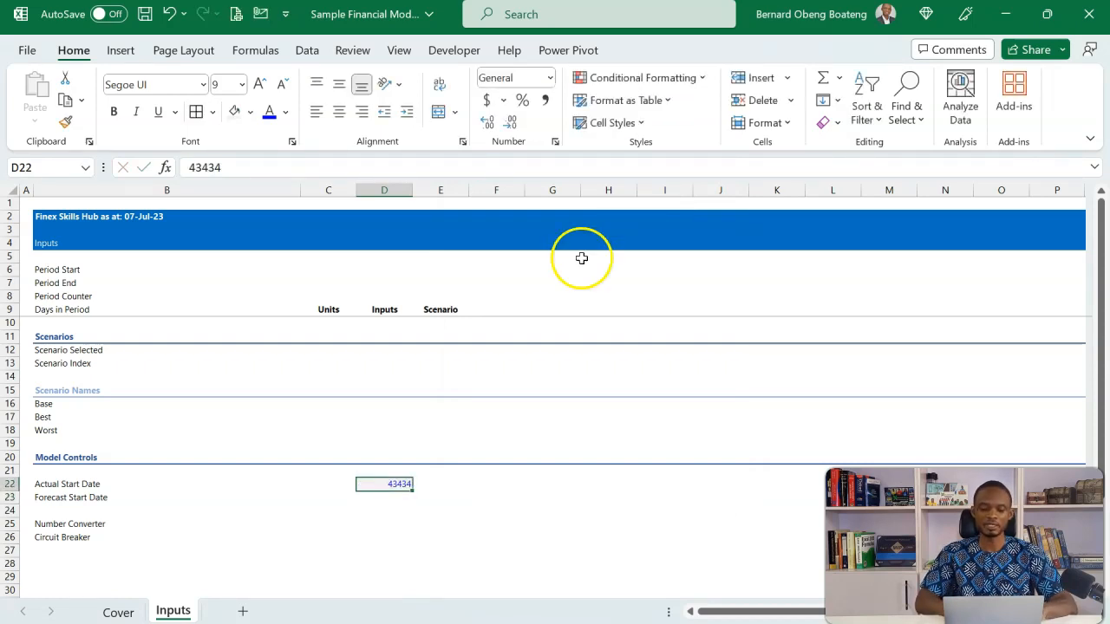
{"action": "key", "text": "Delete"}
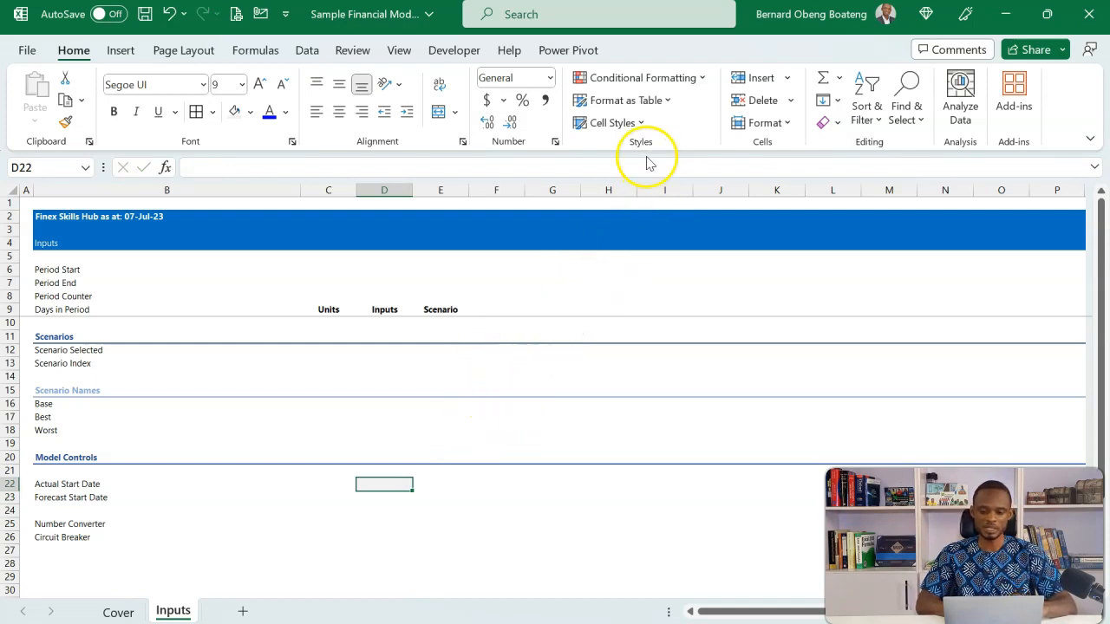
Save the formatting of cell D22 as a new cell style named General
{"action": "left_click", "coordinate": [639, 123]}
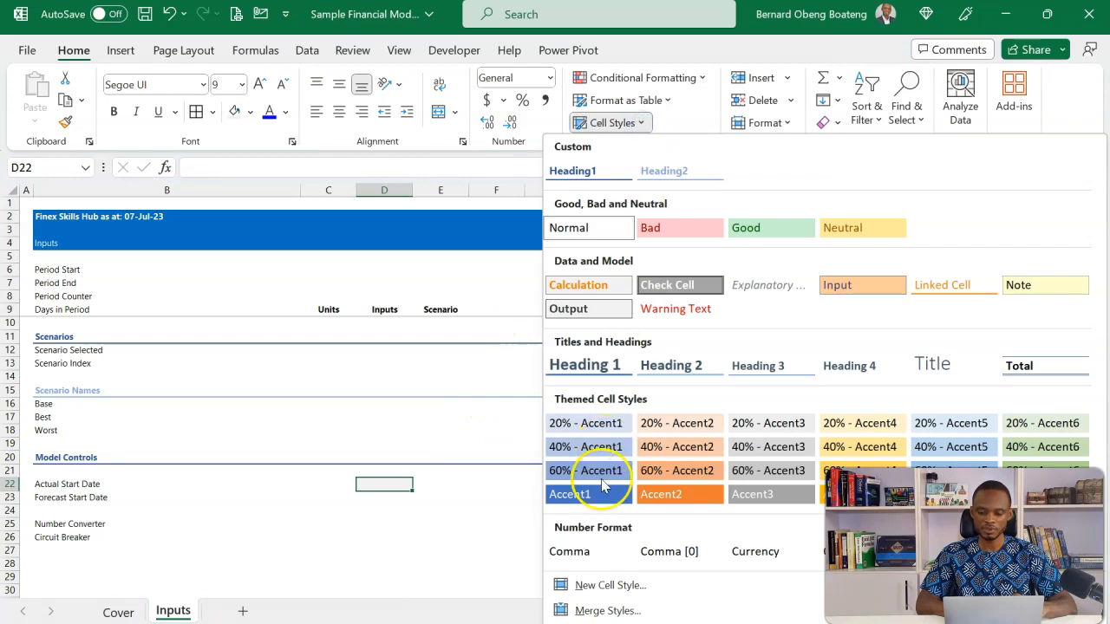
{"action": "left_click", "coordinate": [604, 586]}
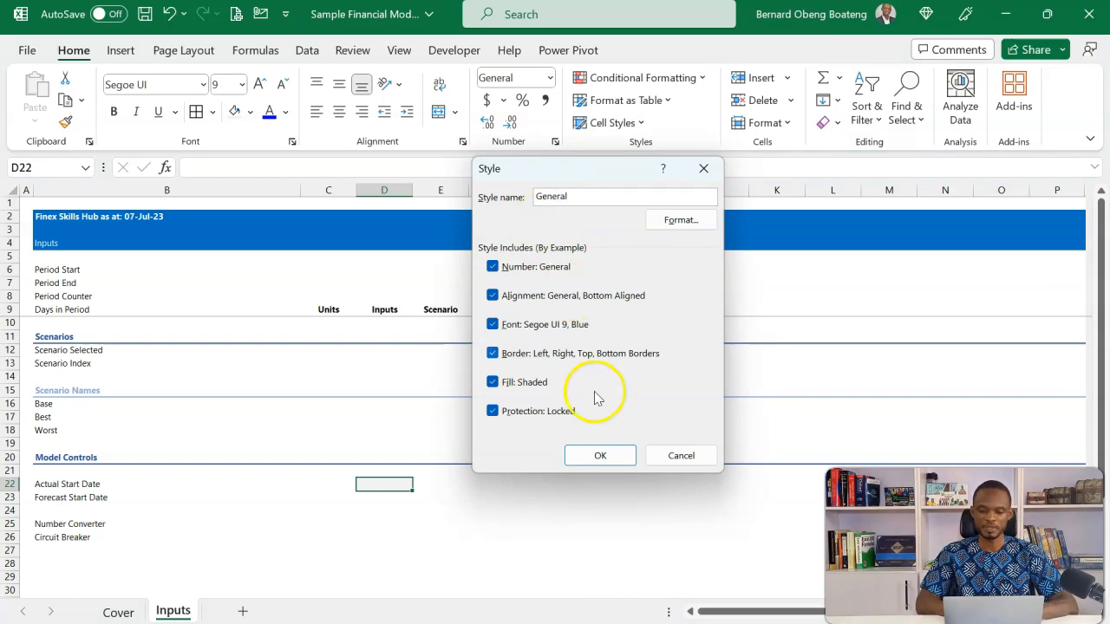
{"action": "left_click", "coordinate": [602, 462]}
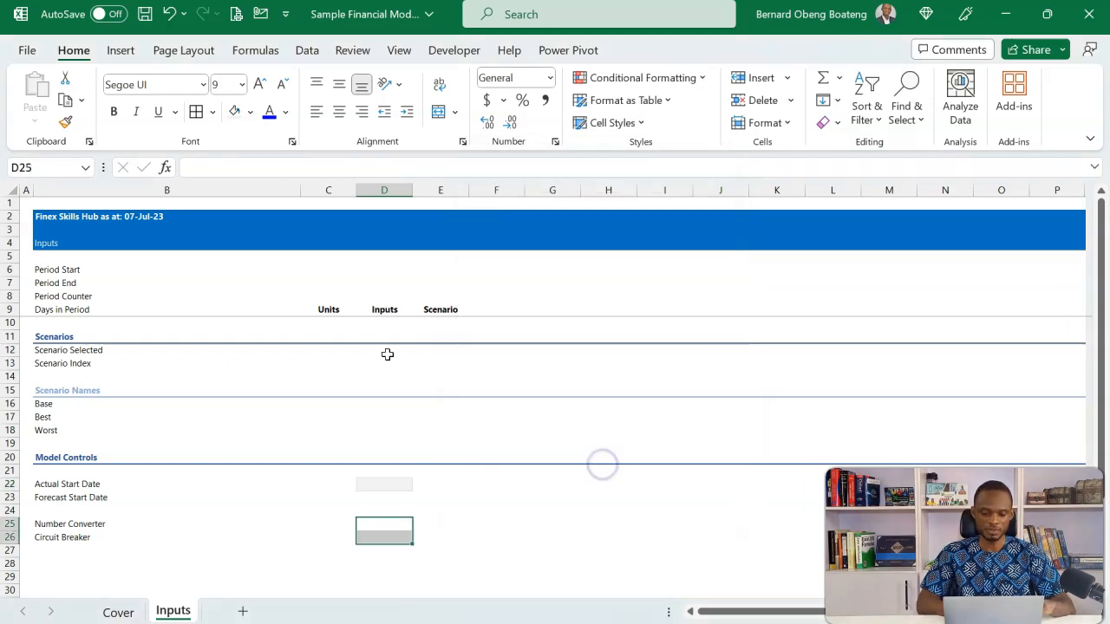
Apply the custom General cell style to the input cells D12:D13 and D25:D26
{"action": "left_click", "coordinate": [387, 354]}
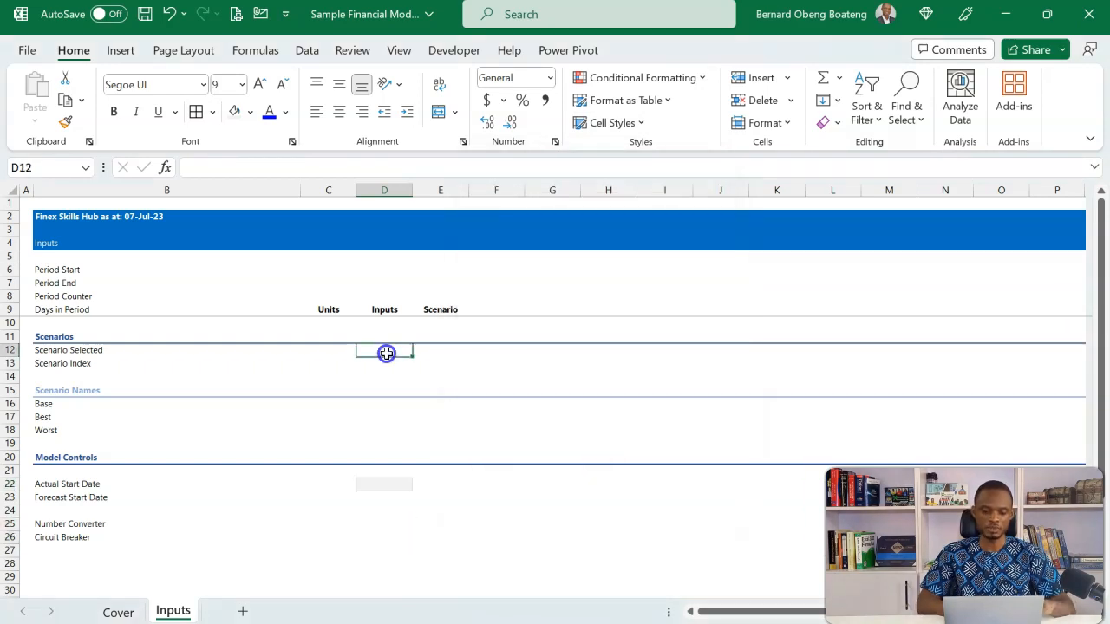
{"action": "key", "text": "shift+Down"}
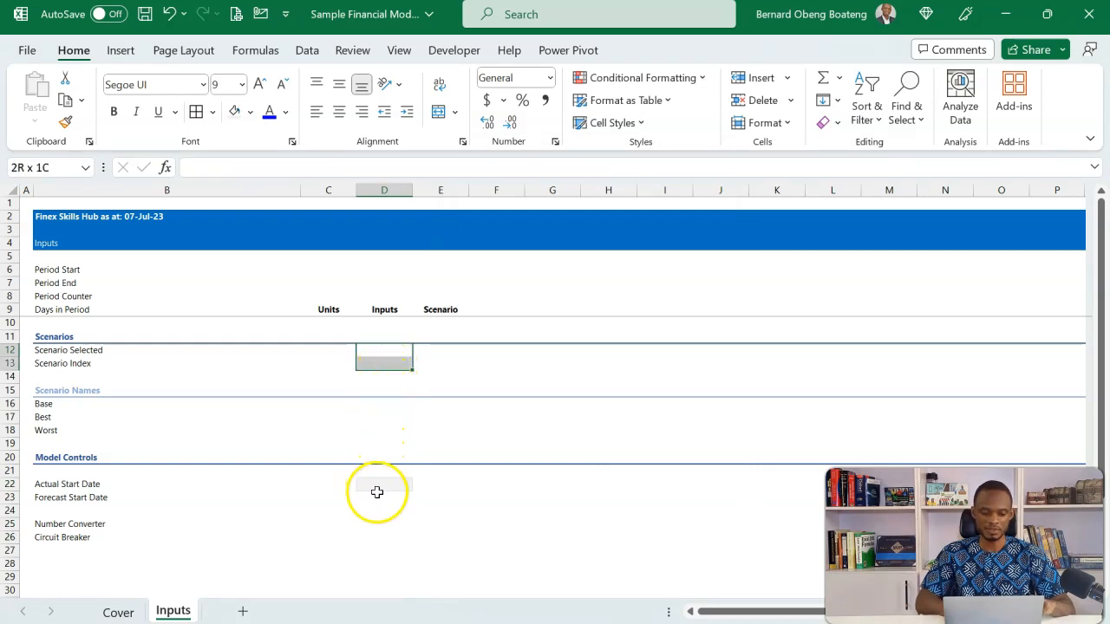
{"action": "left_click", "coordinate": [379, 524]}
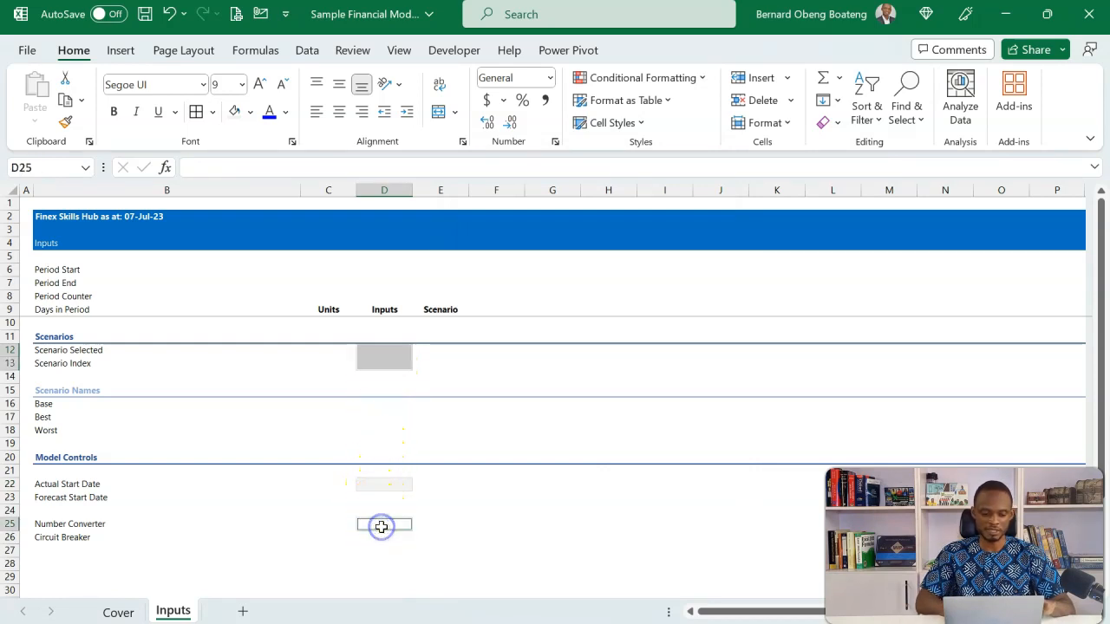
{"action": "key", "text": "F4"}
{"action": "left_click", "coordinate": [376, 540]}
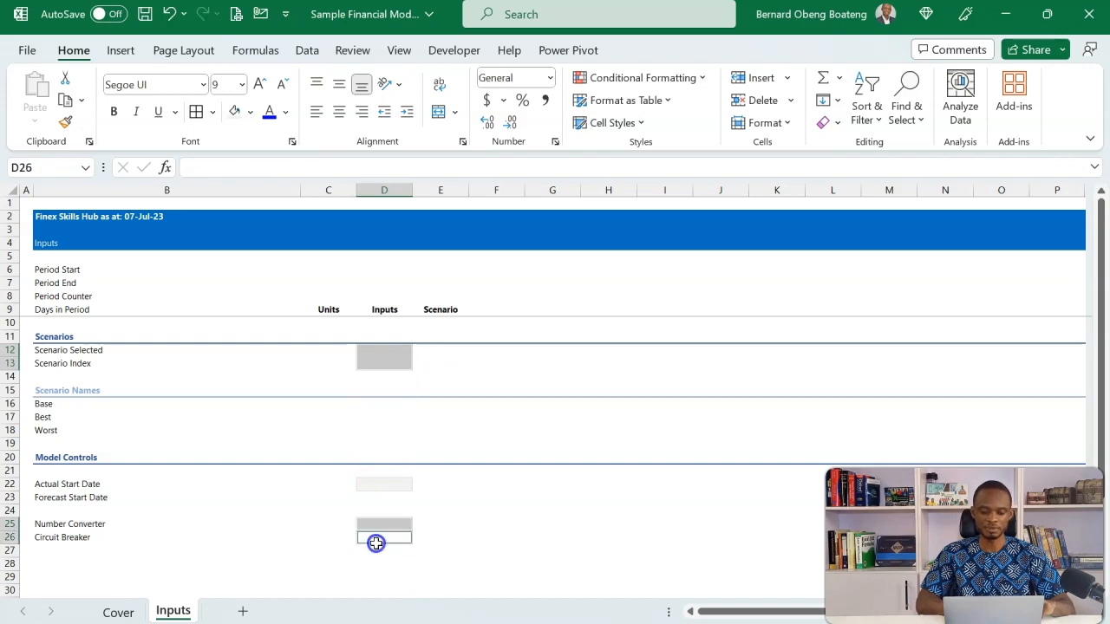
{"action": "left_click", "coordinate": [642, 124]}
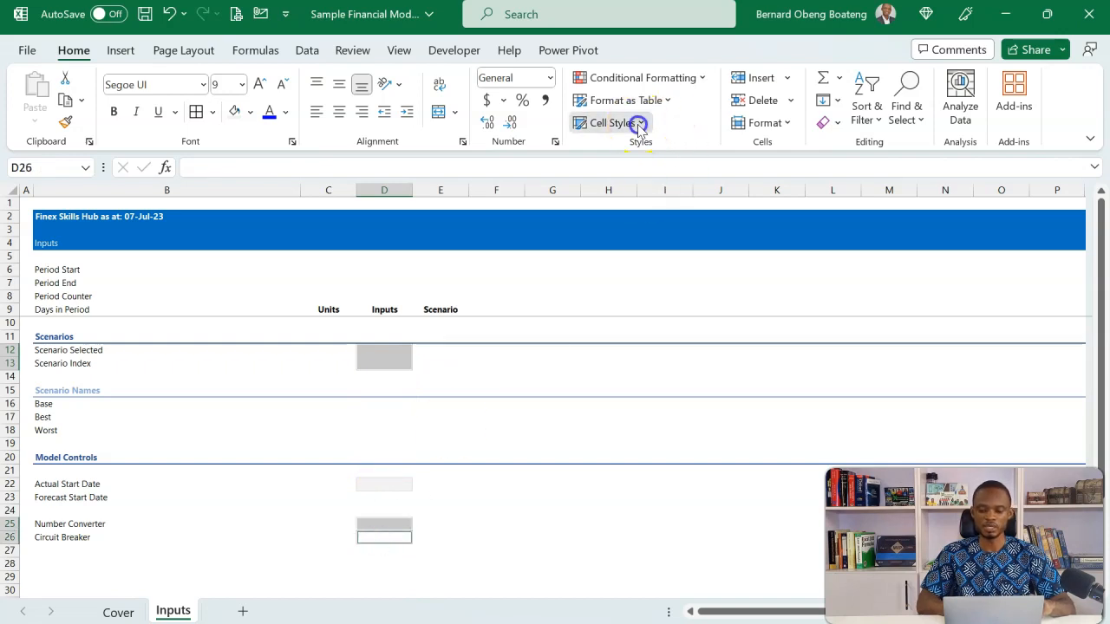
{"action": "left_click", "coordinate": [621, 174]}
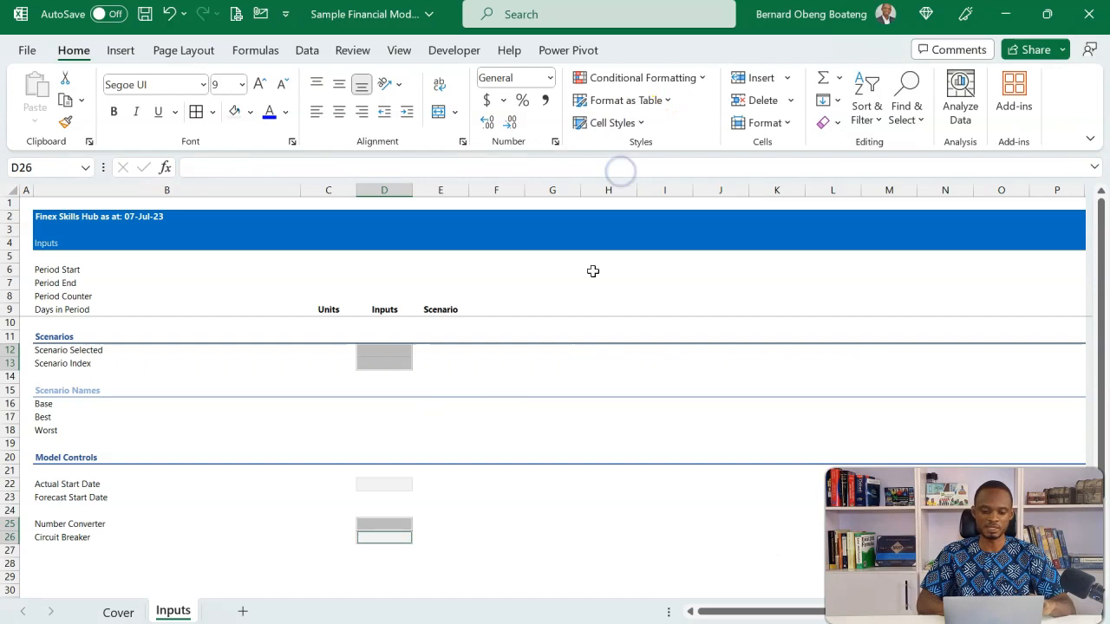
{"action": "left_click", "coordinate": [583, 341]}
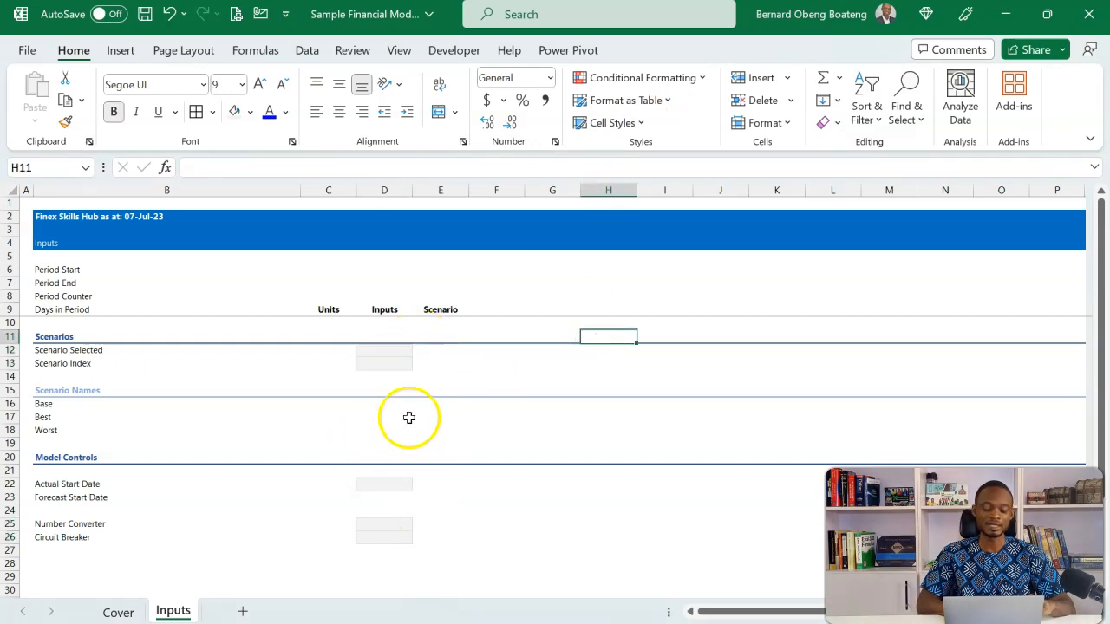
Enter 1/1/2020 as the Actual Start Date in cell D22
{"action": "left_click", "coordinate": [384, 484]}
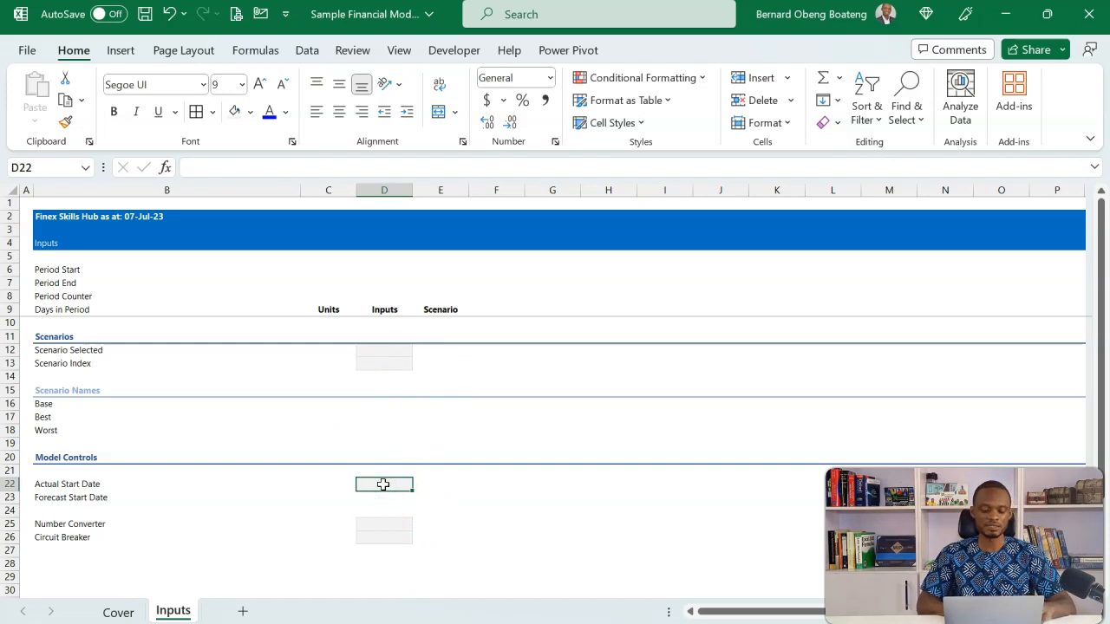
{"action": "type", "text": "1/1/2020"}
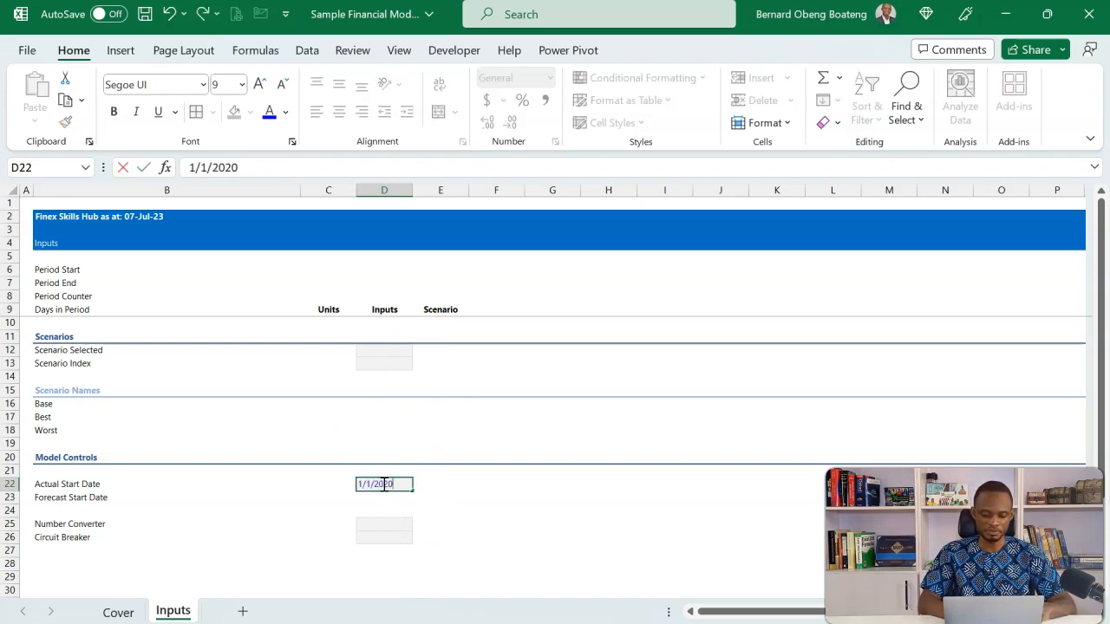
{"action": "key", "text": "Return"}
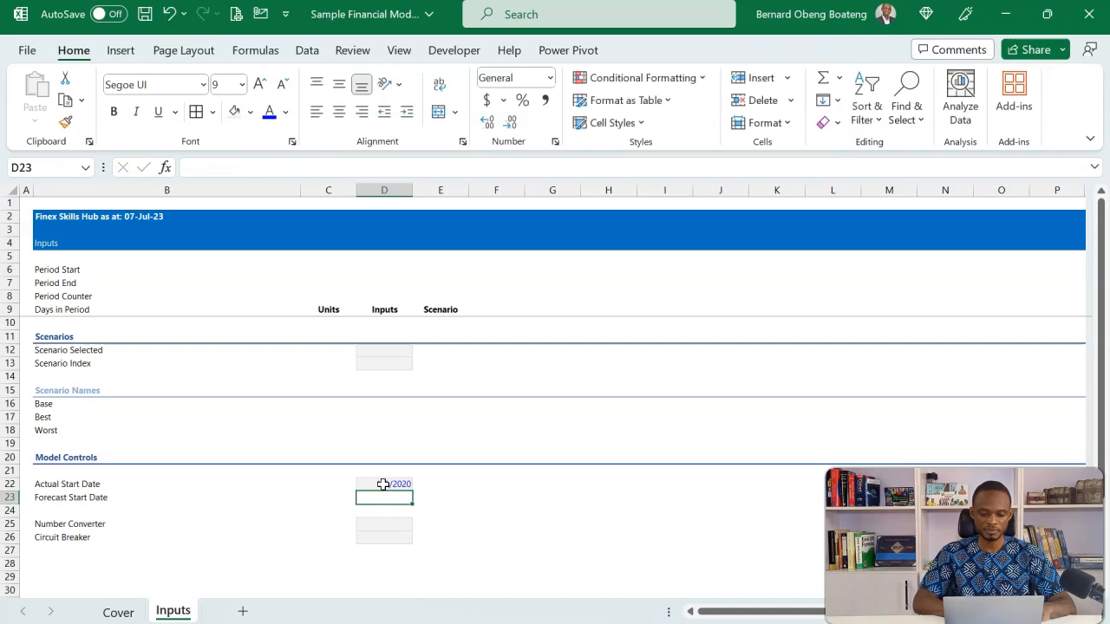
{"action": "left_click", "coordinate": [404, 483]}
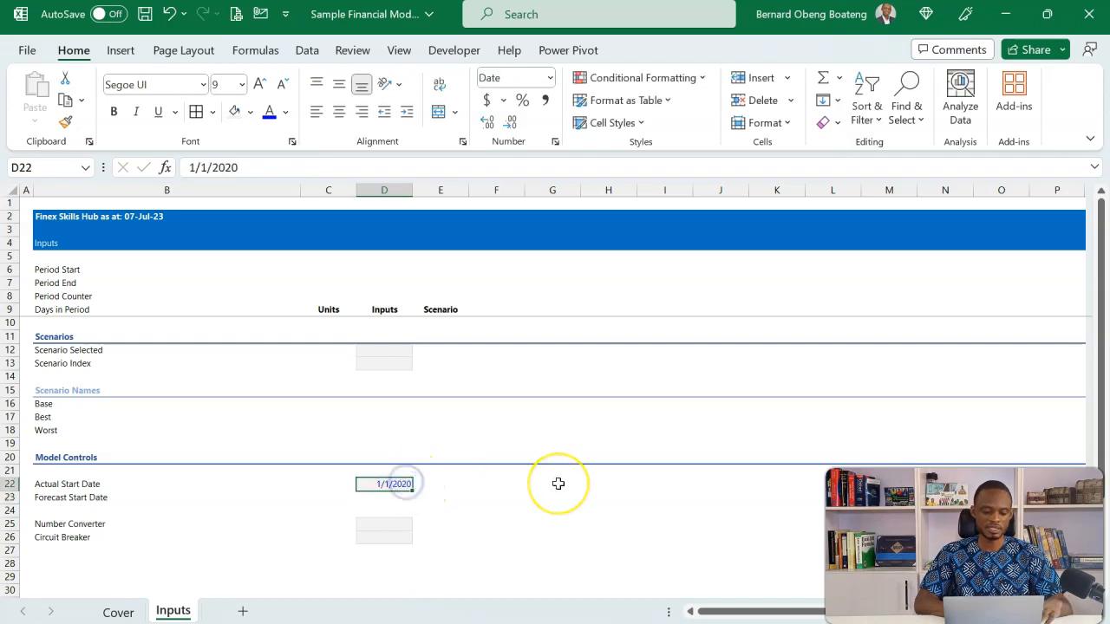
Format the start dates D22:D23 in the 1-Jan-20 style and set the Forecast Start Date in D23 to 1/1/2023
{"action": "left_click", "coordinate": [394, 498]}
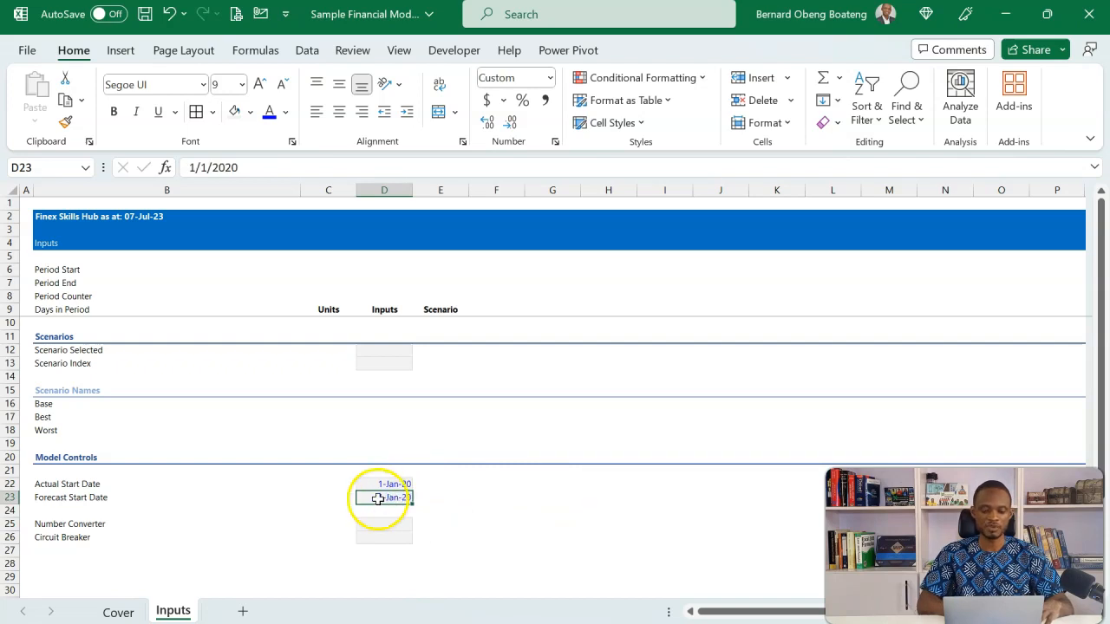
{"action": "left_click", "coordinate": [279, 167]}
{"action": "key", "text": "BackSpace"}
{"action": "type", "text": "3"}
{"action": "key", "text": "Return"}
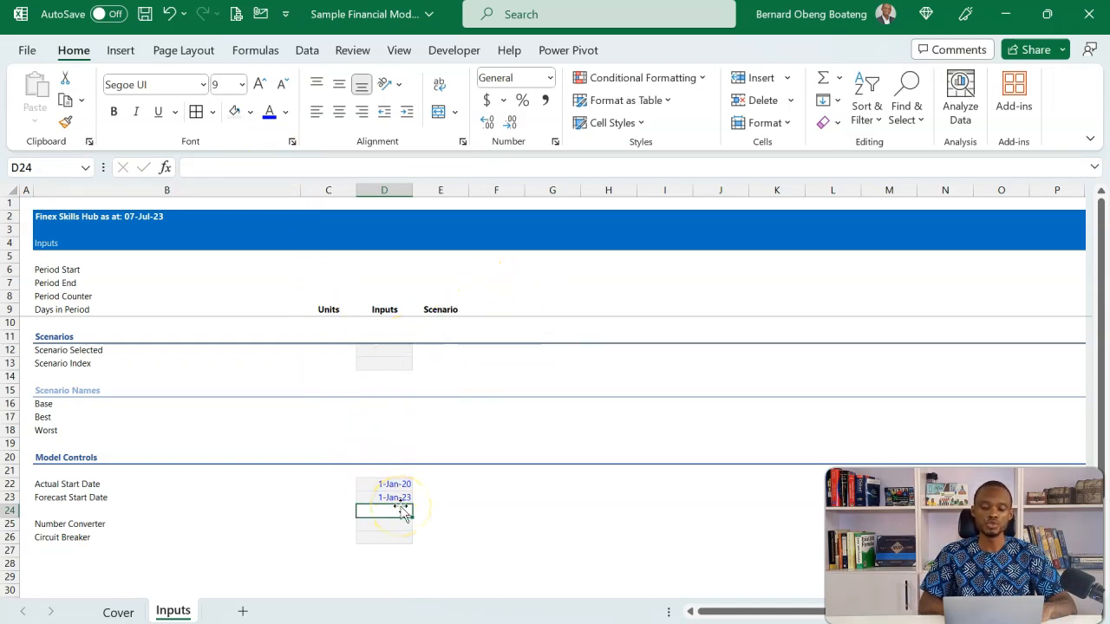
Switch to the completed dynamic layout workbook and examine the timeline formulas in I5:I9 of its Assumptions sheet
{"action": "left_click", "coordinate": [667, 259]}
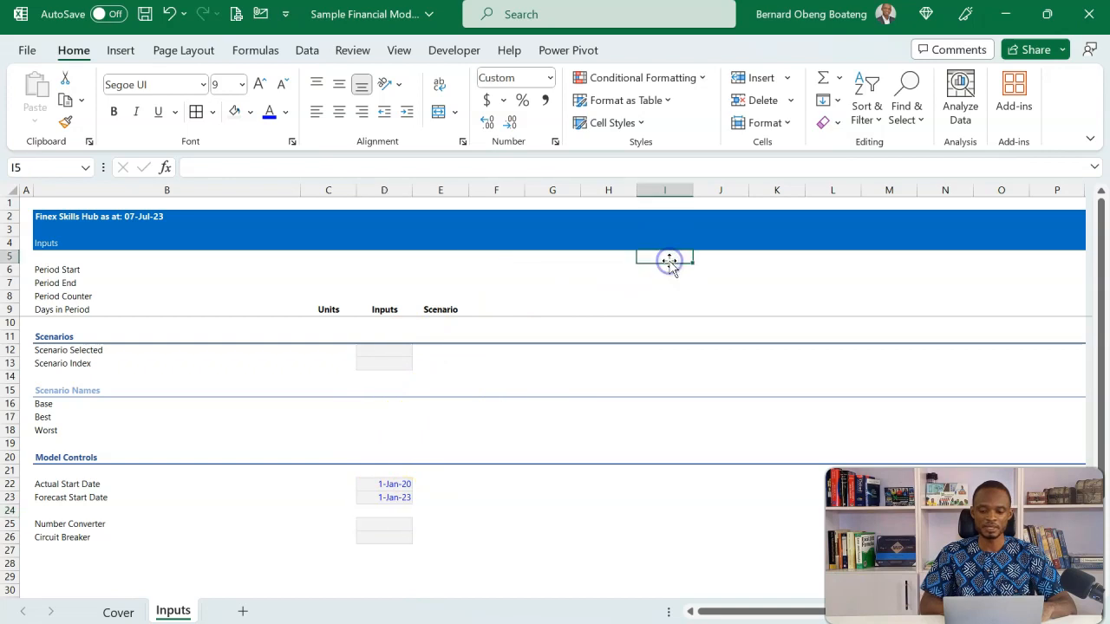
{"action": "key", "text": "Down"}
{"action": "key", "text": "alt+Tab"}
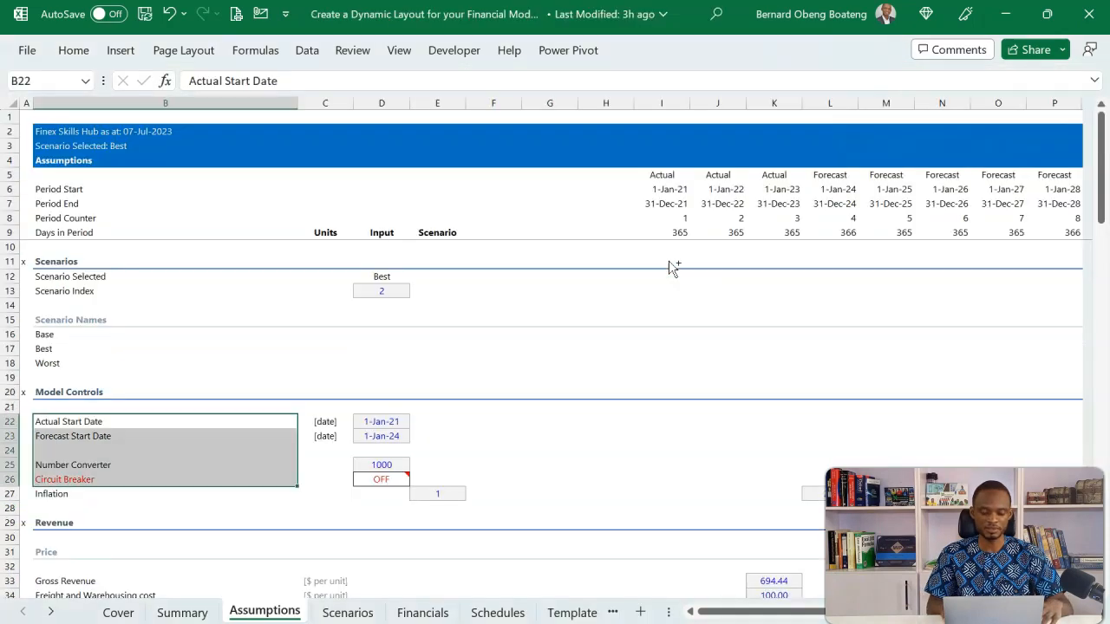
{"action": "left_click", "coordinate": [676, 189]}
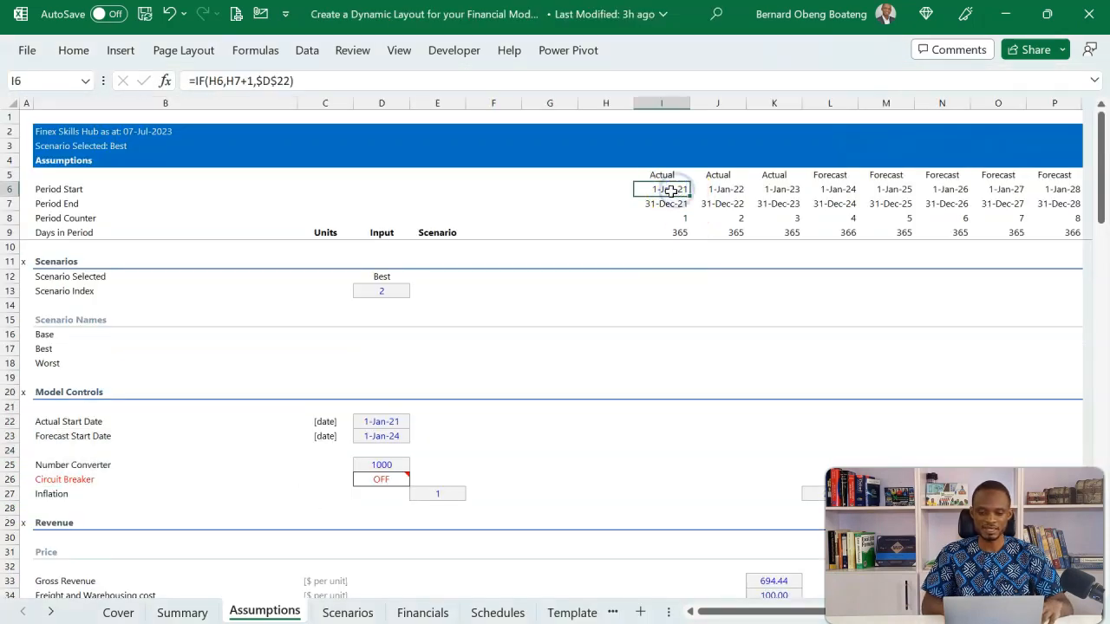
{"action": "double_click", "coordinate": [673, 189]}
{"action": "key", "text": "Escape"}
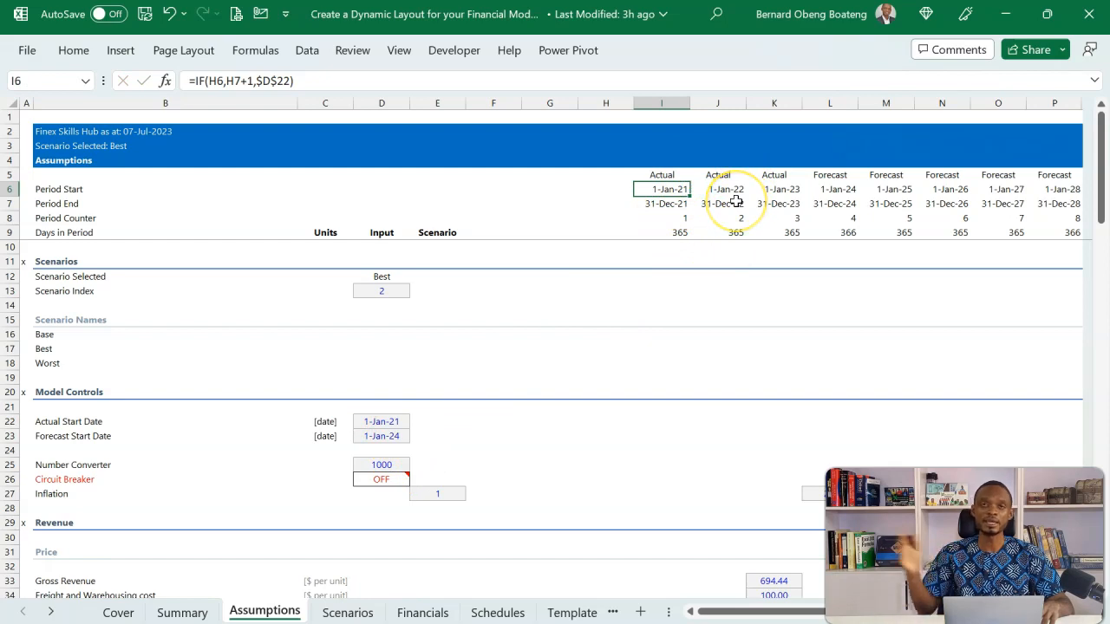
{"action": "left_click", "coordinate": [666, 204]}
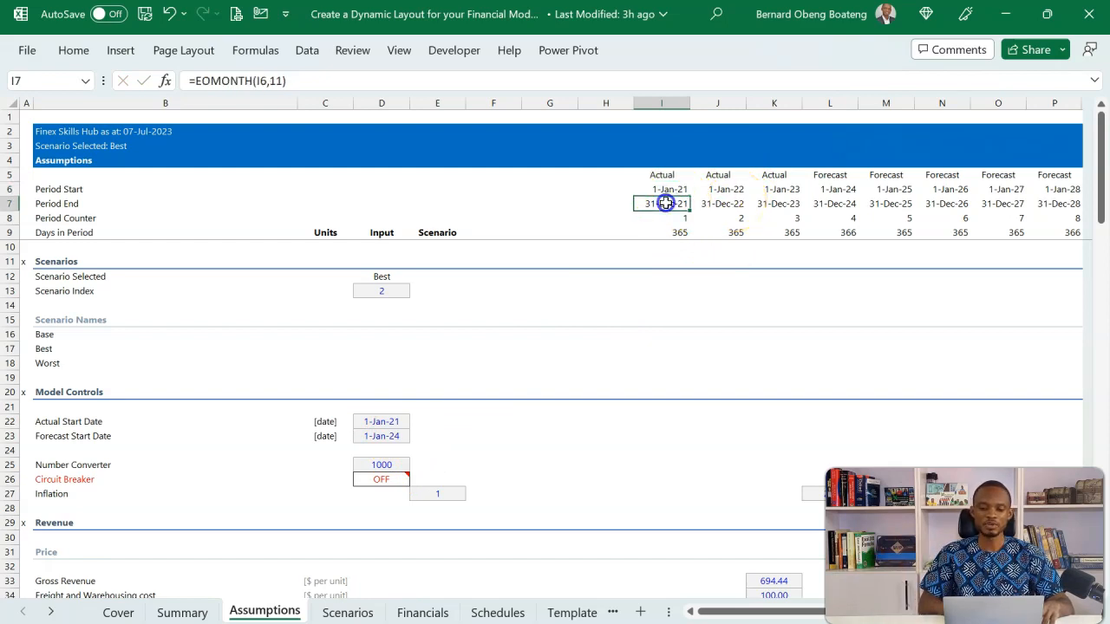
{"action": "left_click", "coordinate": [666, 219]}
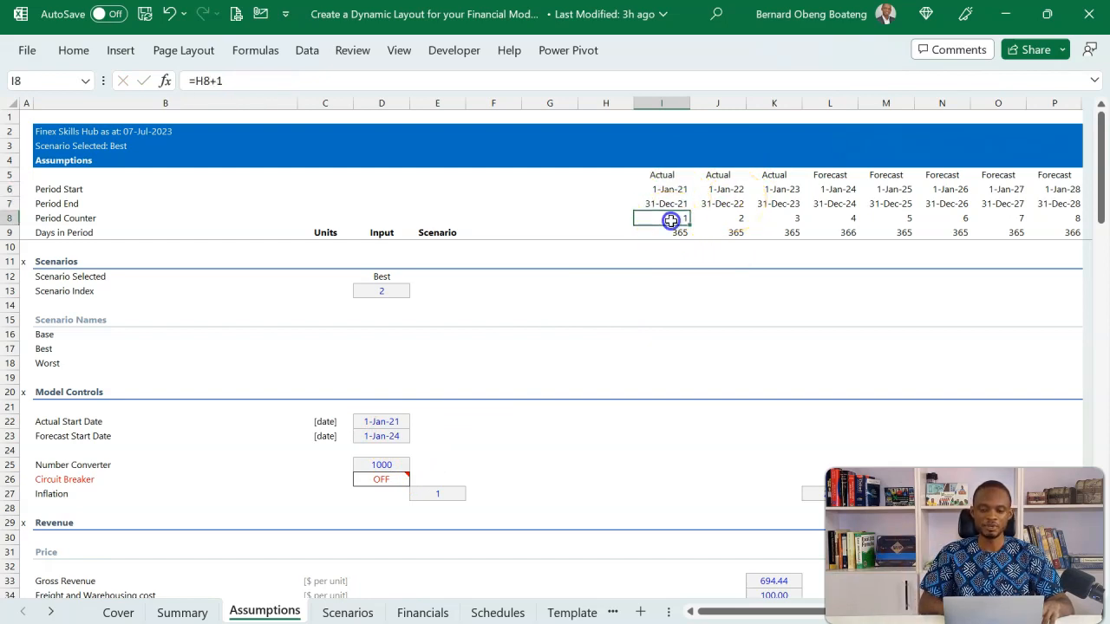
{"action": "left_click", "coordinate": [680, 232]}
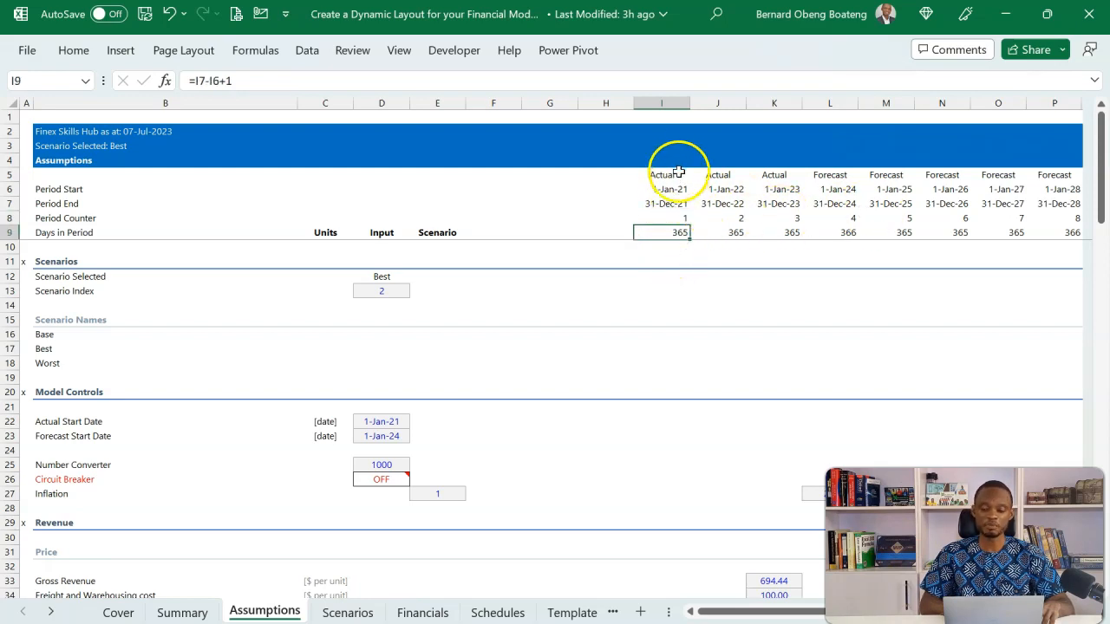
{"action": "left_click_drag", "start_coordinate": [669, 178], "coordinate": [769, 180]}
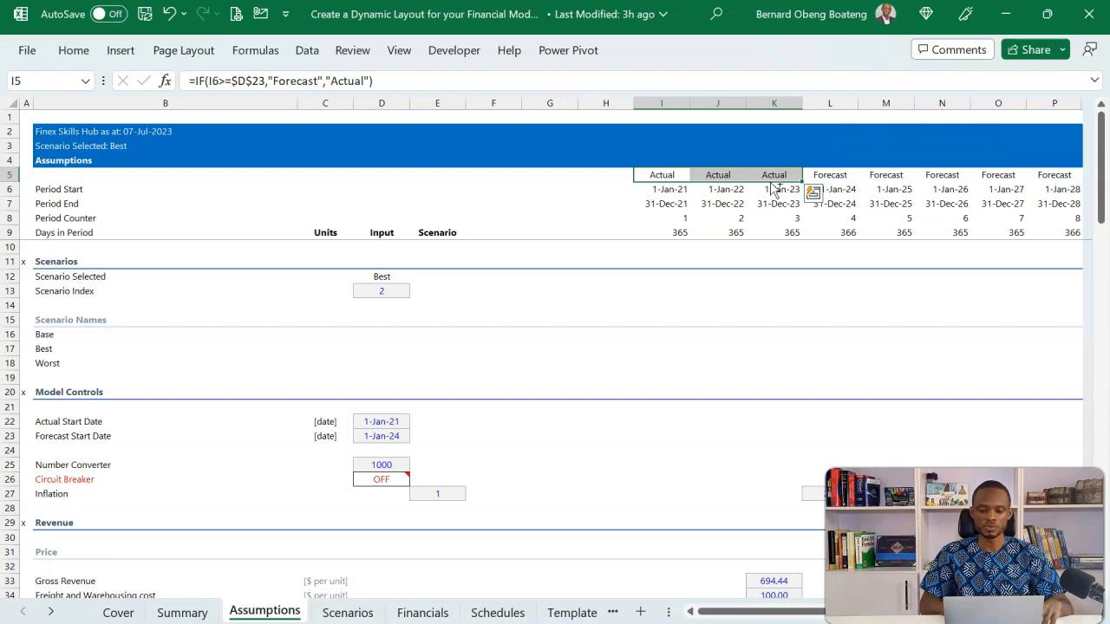
Try clearing the timeline cells I5:J9 on the completed workbook's Assumptions sheet, and undo the deletion
{"action": "key", "text": "ctrl+q"}
{"action": "left_click_drag", "start_coordinate": [622, 209], "coordinate": [736, 240]}
{"action": "key", "text": "Delete"}
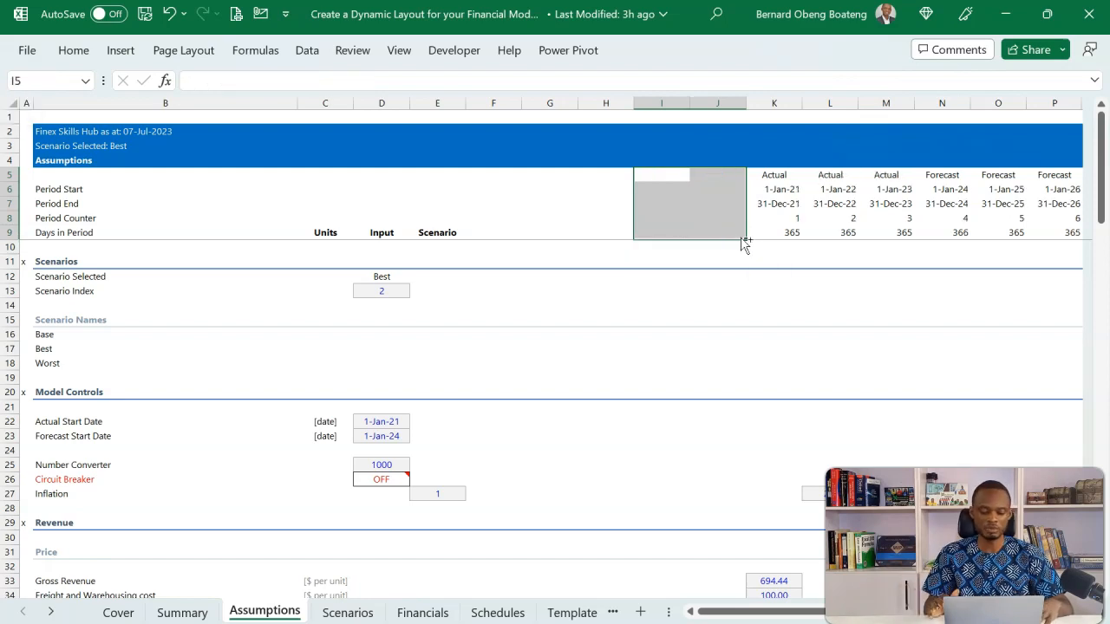
{"action": "key", "text": "ctrl+z"}
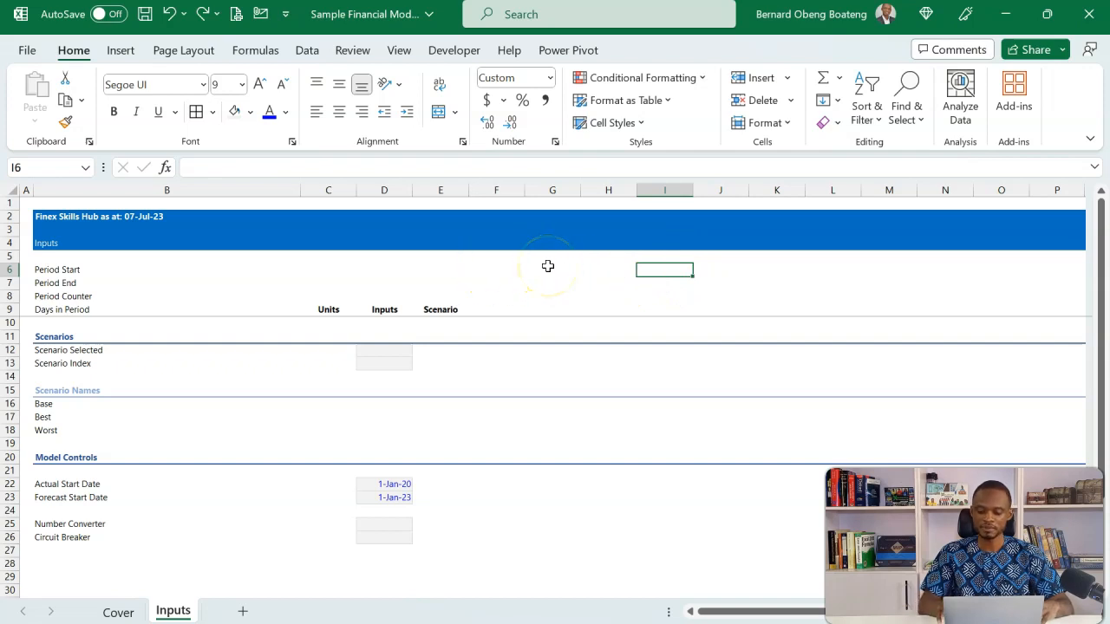
Enter the Period Start formula =IF(H6,H7+1,$D$22) in cell I6 of the new model's Inputs sheet, formatted as a date
{"action": "type", "text": "=IF("}
{"action": "left_click", "coordinate": [620, 271]}
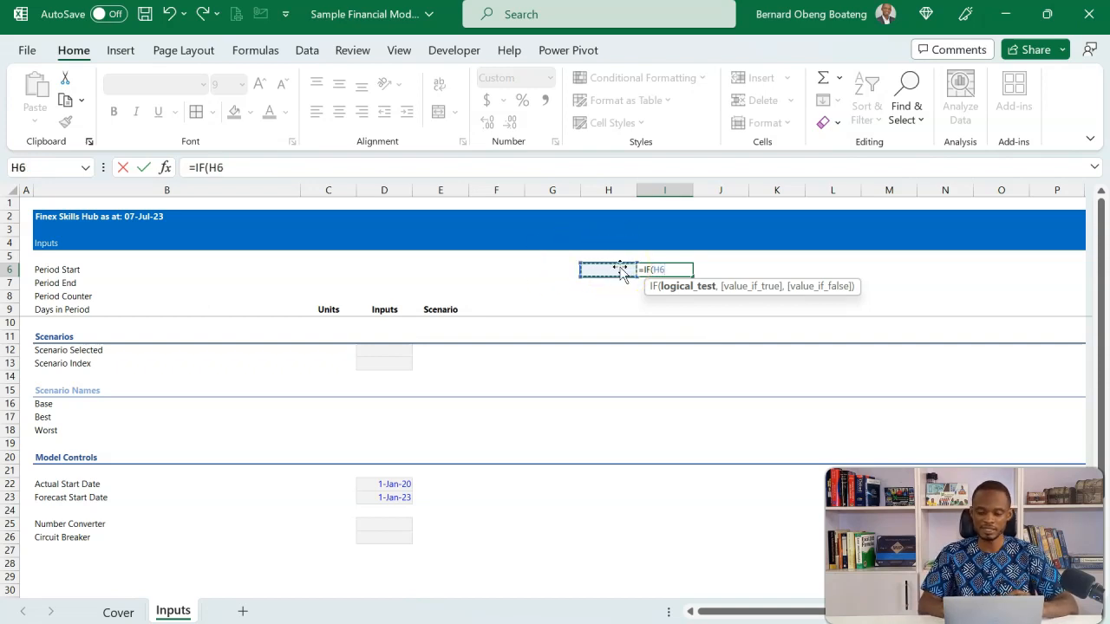
{"action": "type", "text": ","}
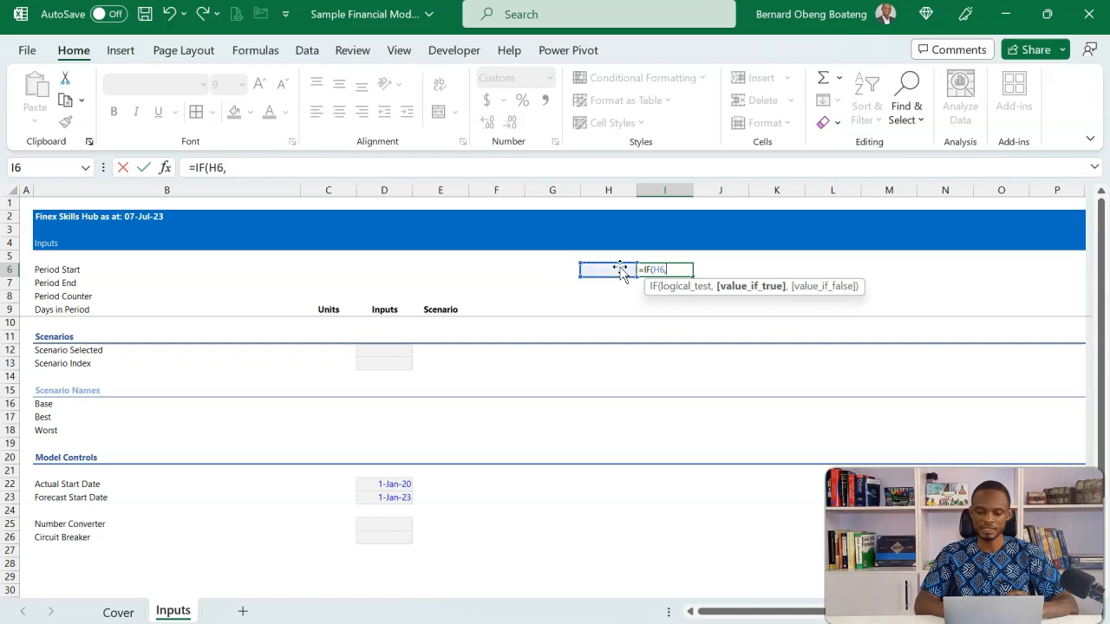
{"action": "left_click", "coordinate": [617, 283]}
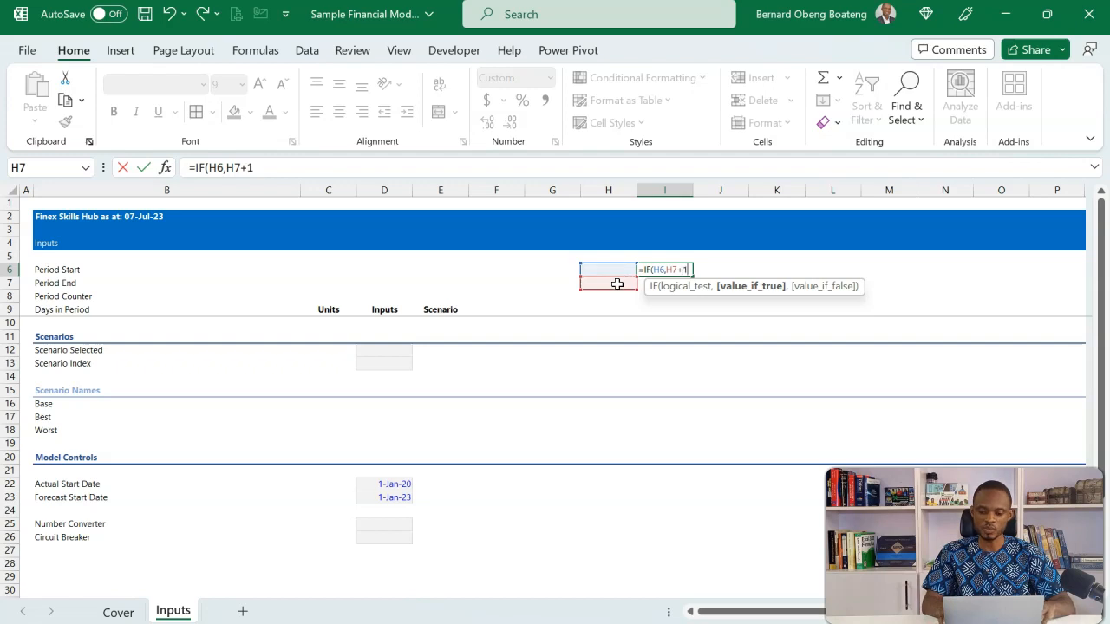
{"action": "type", "text": "+1"}
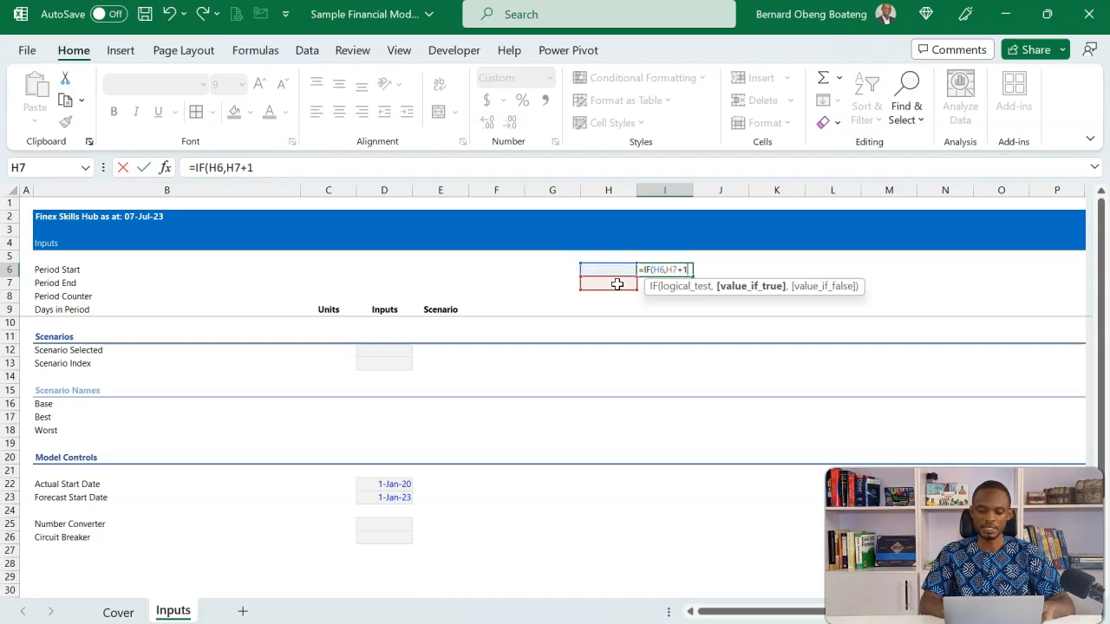
{"action": "type", "text": ","}
{"action": "left_click", "coordinate": [396, 485]}
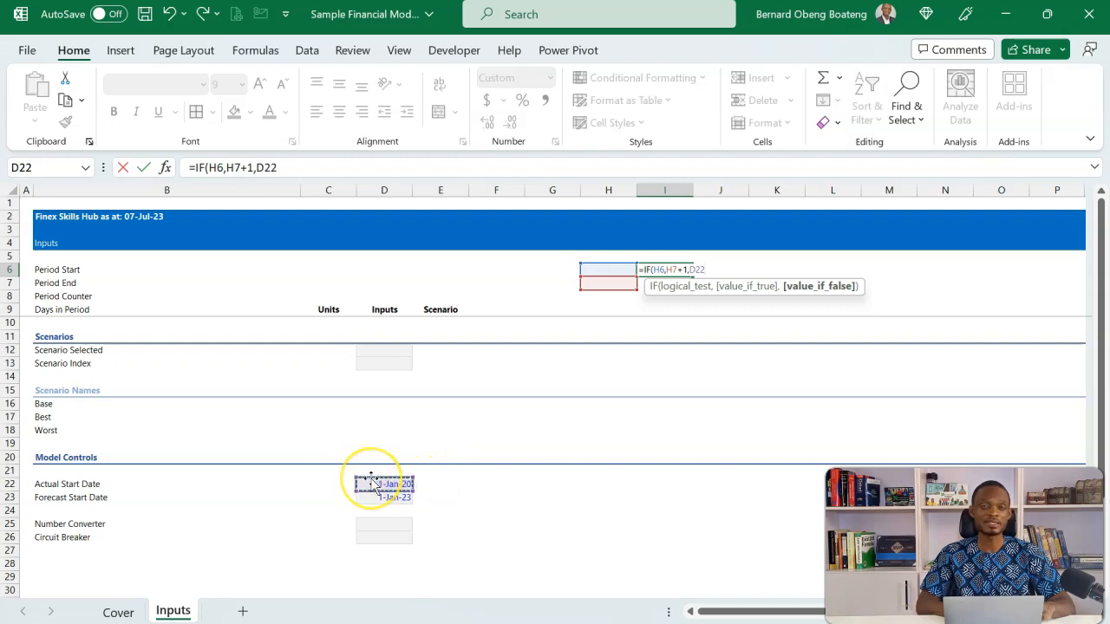
{"action": "key", "text": "F4"}
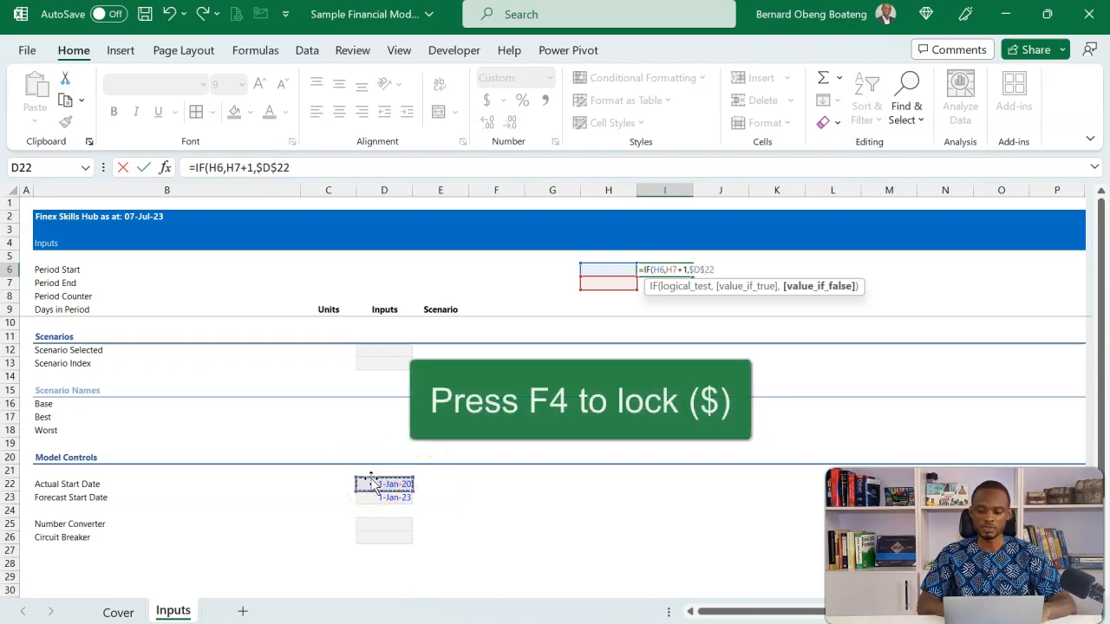
{"action": "type", "text": ")"}
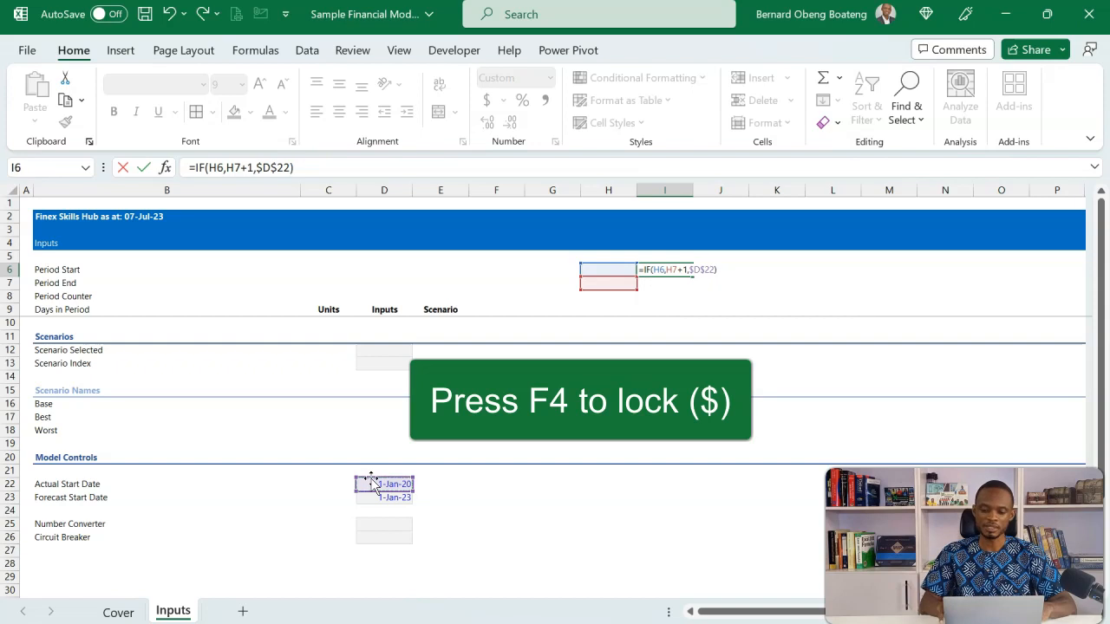
{"action": "key", "text": "ctrl+Return"}
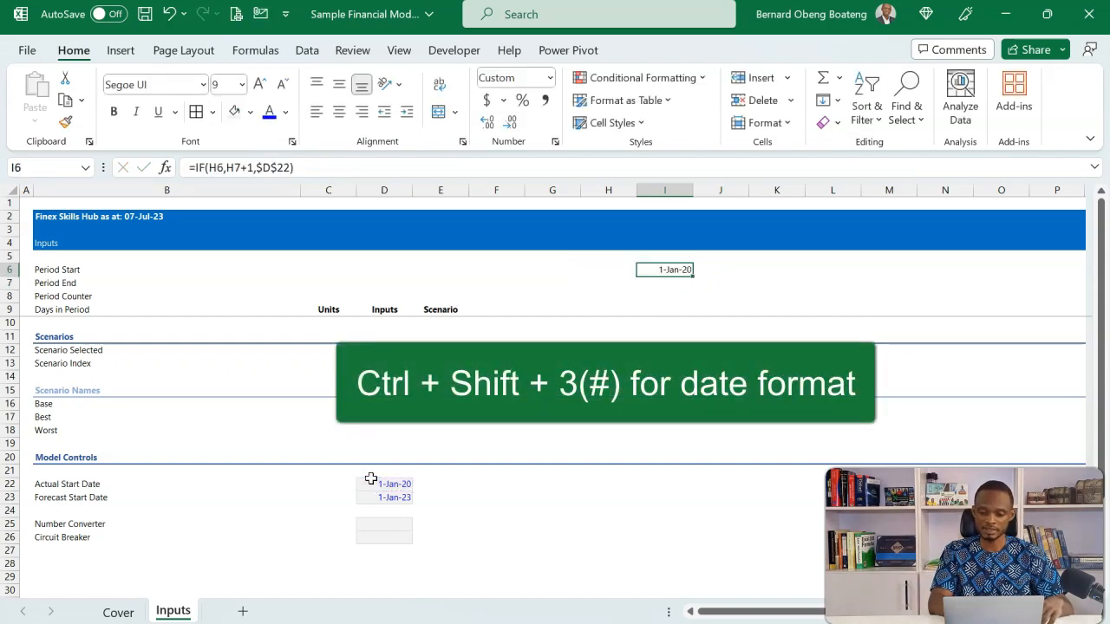
Enter the Period End formula =EOMONTH(I6,11) in cell I7
{"action": "key", "text": "Down"}
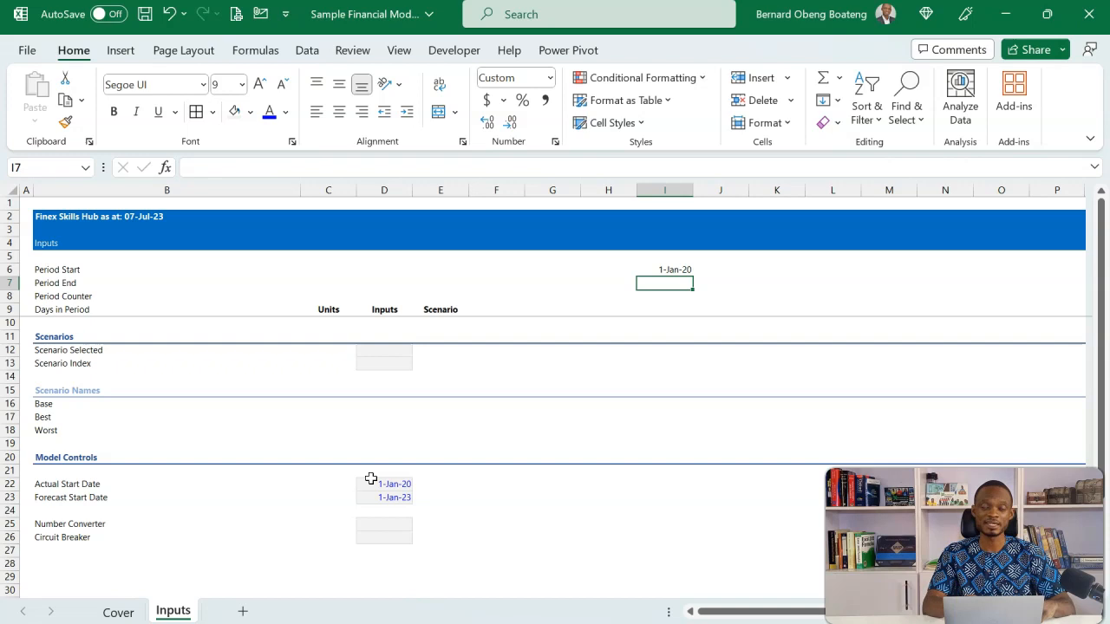
{"action": "type", "text": "=eom"}
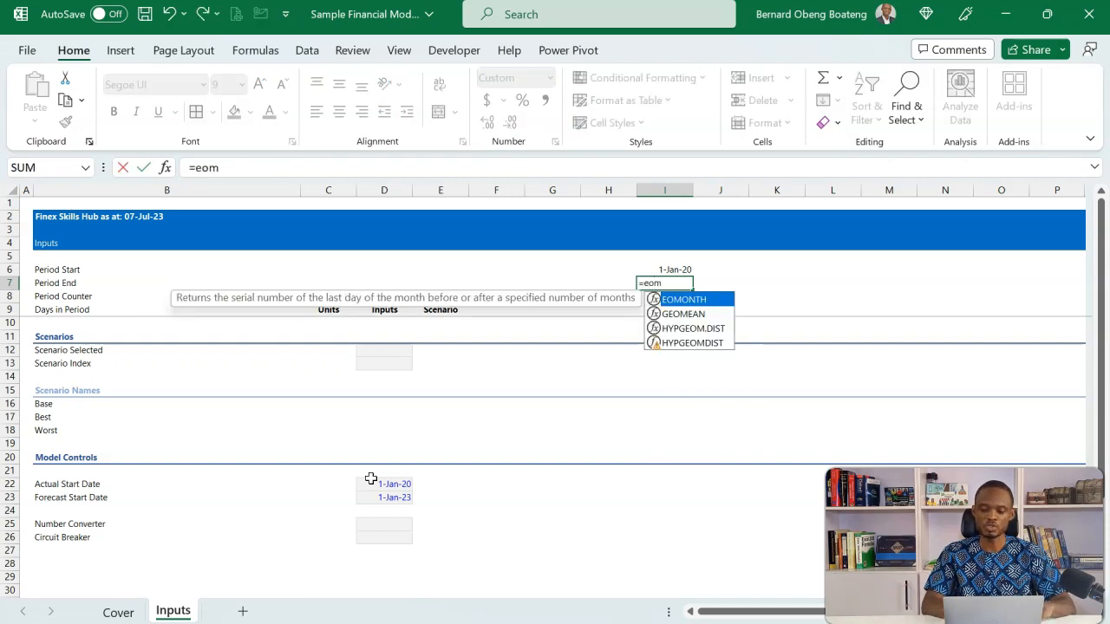
{"action": "key", "text": "Tab"}
{"action": "key", "text": "Up"}
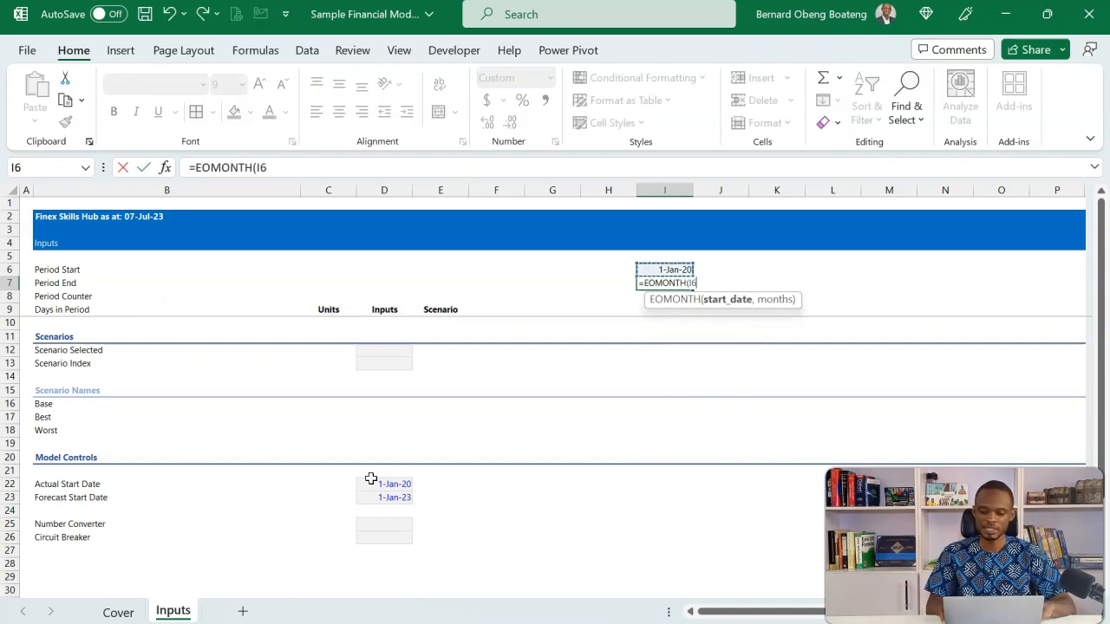
{"action": "type", "text": ",11"}
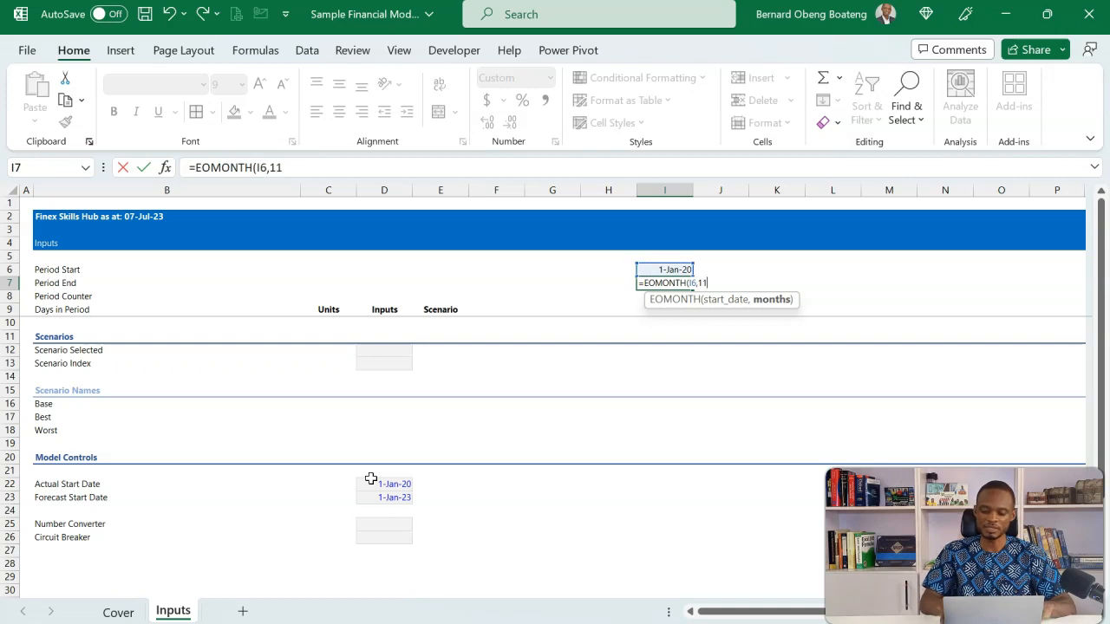
{"action": "type", "text": ")"}
{"action": "key", "text": "Return"}
{"action": "key", "text": "Up"}
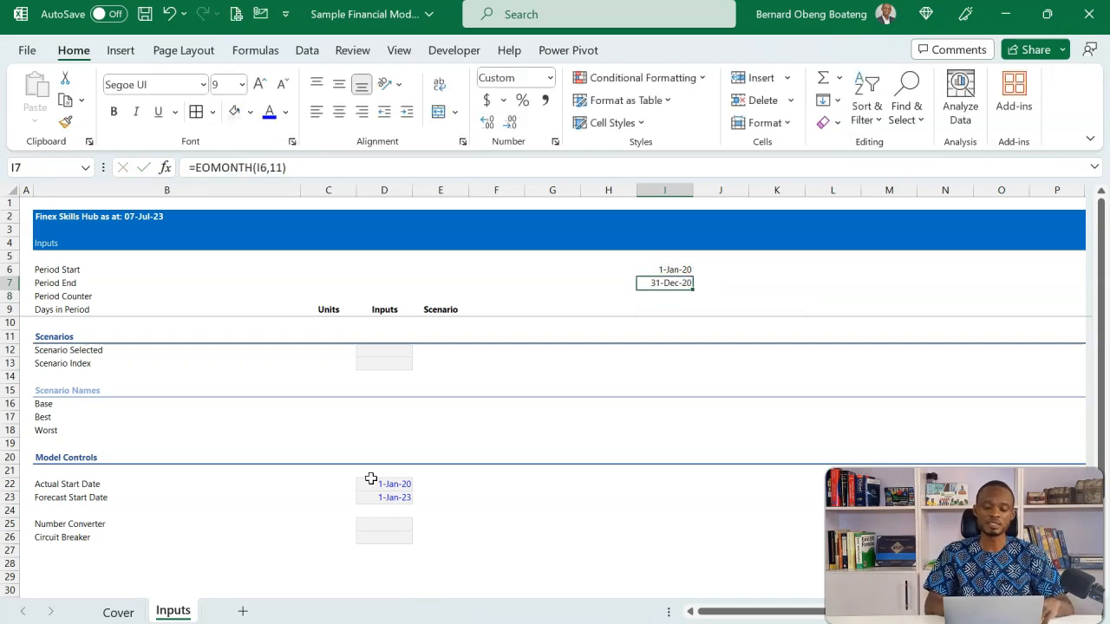
Enter the Period Counter formula =H8+1 in cell I8 and format it as a plain whole number
{"action": "key", "text": "Down"}
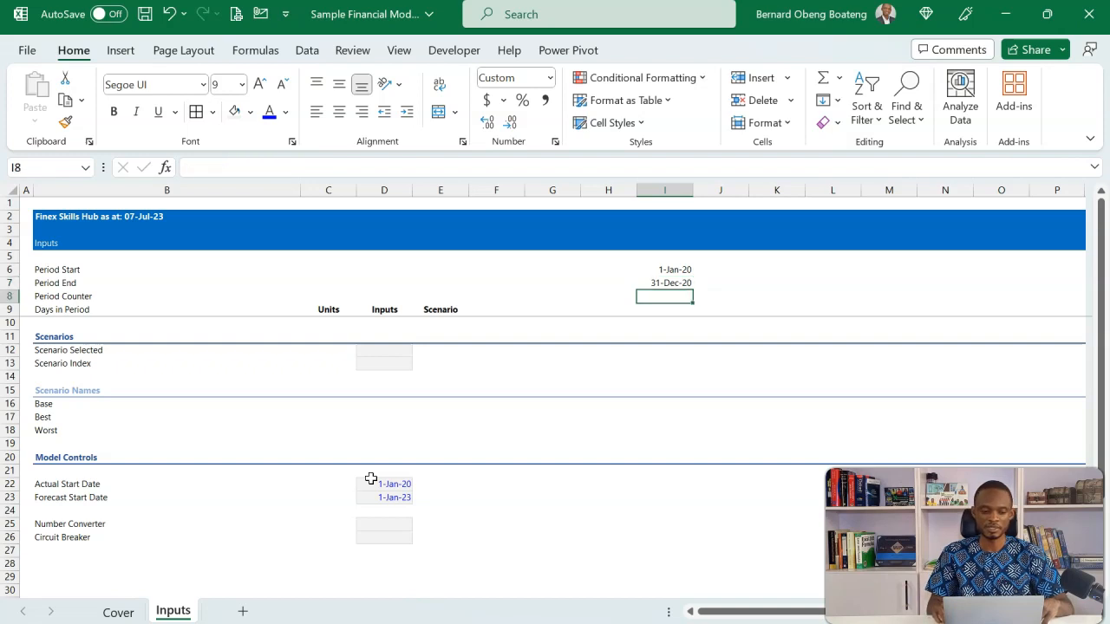
{"action": "type", "text": "="}
{"action": "key", "text": "Left"}
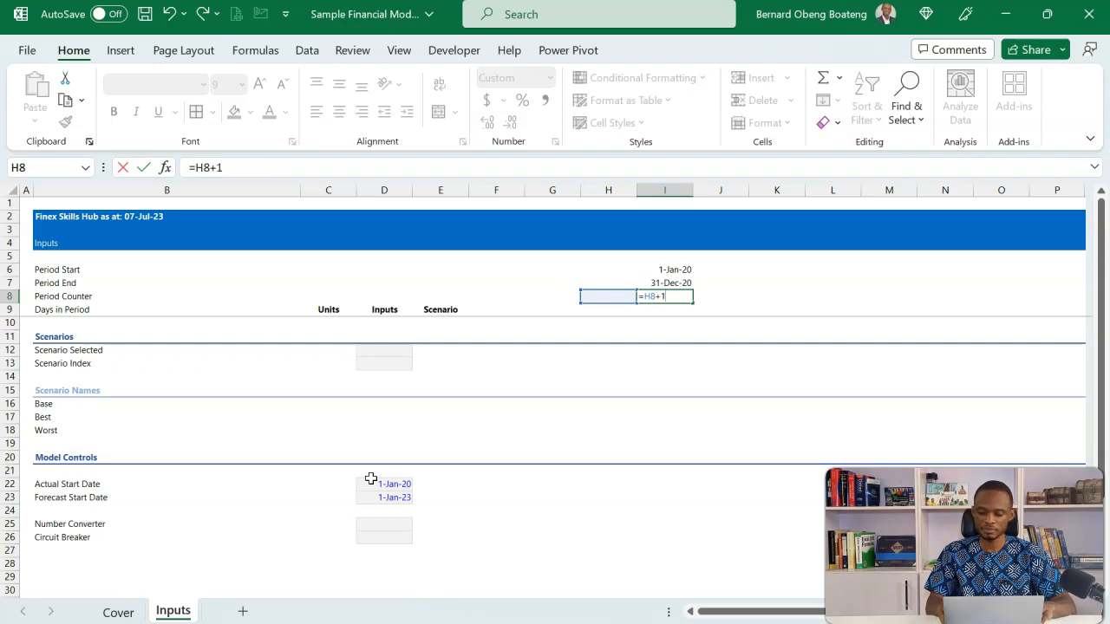
{"action": "type", "text": "+1"}
{"action": "key", "text": "ctrl+Return"}
{"action": "key", "text": "ctrl+shift+asciitilde"}
Calculate the Days in Period in cell I9 with =I7-I6+1, formatted without decimals
{"action": "key", "text": "Down"}
{"action": "type", "text": "="}
{"action": "key", "text": "Up"}
{"action": "key", "text": "Up"}
{"action": "type", "text": "-"}
{"action": "key", "text": "Up"}
{"action": "key", "text": "Up"}
{"action": "key", "text": "Up"}
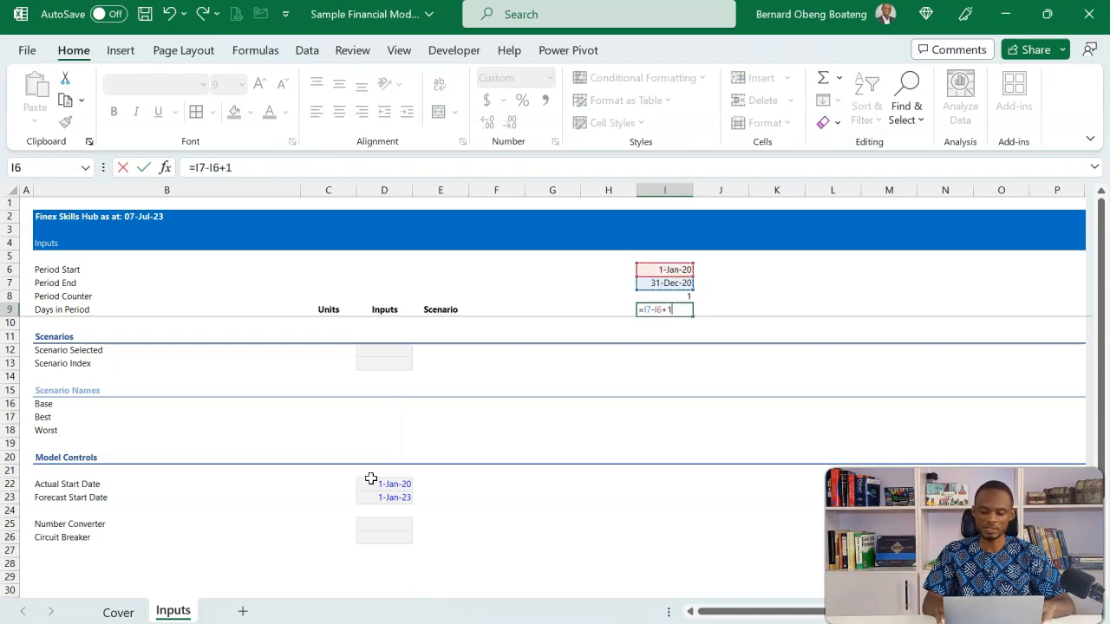
{"action": "key", "text": "ctrl+Return"}
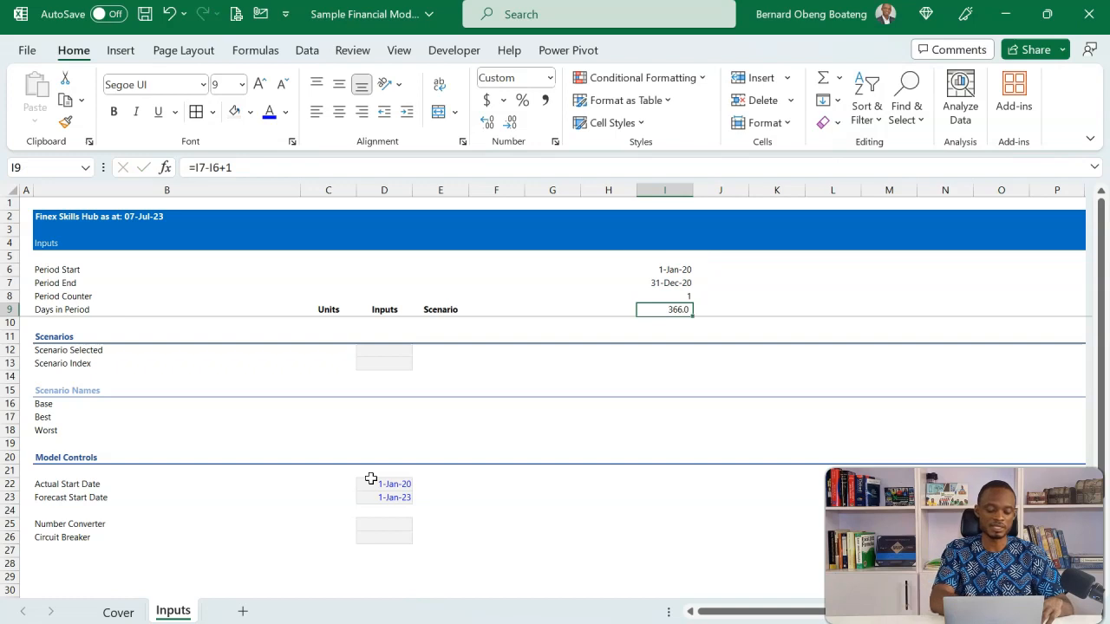
Enter the formula =IF(I6<$D$23,"Actual","Forecast") in cell I5 to label the period as actual or forecast
{"action": "key", "text": "Up"}
{"action": "key", "text": "Up"}
{"action": "key", "text": "Up"}
{"action": "key", "text": "Up"}
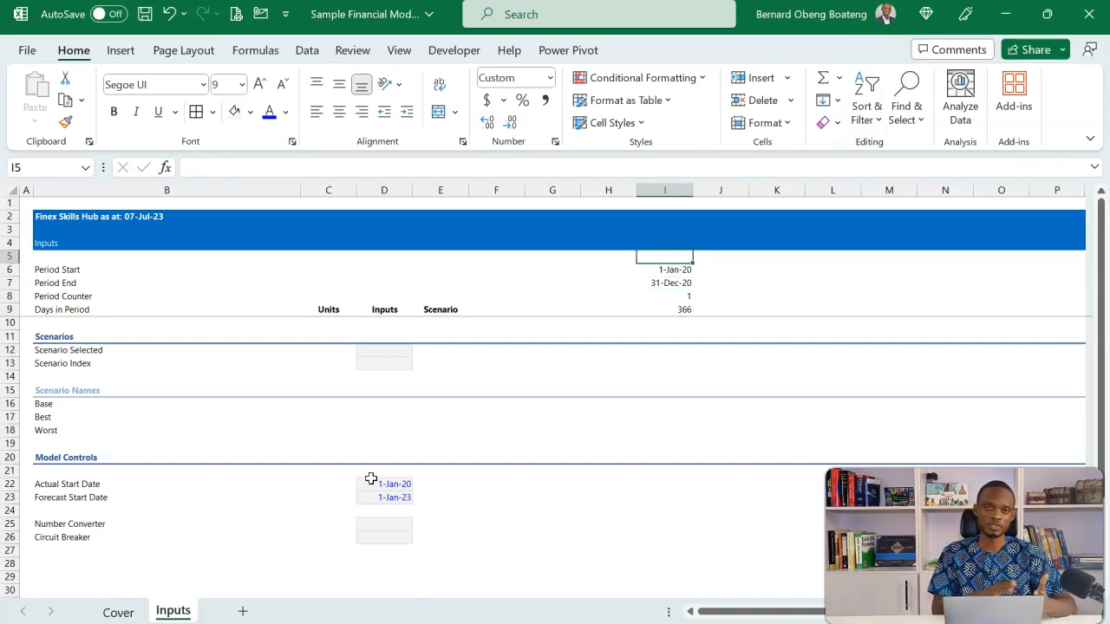
{"action": "type", "text": "=if"}
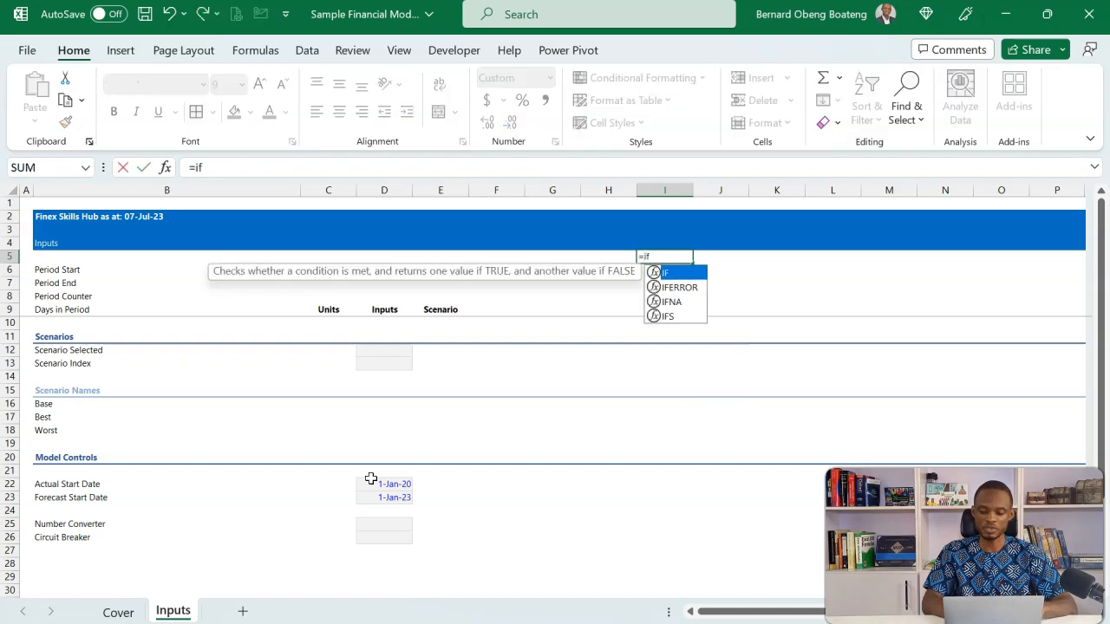
{"action": "key", "text": "Tab"}
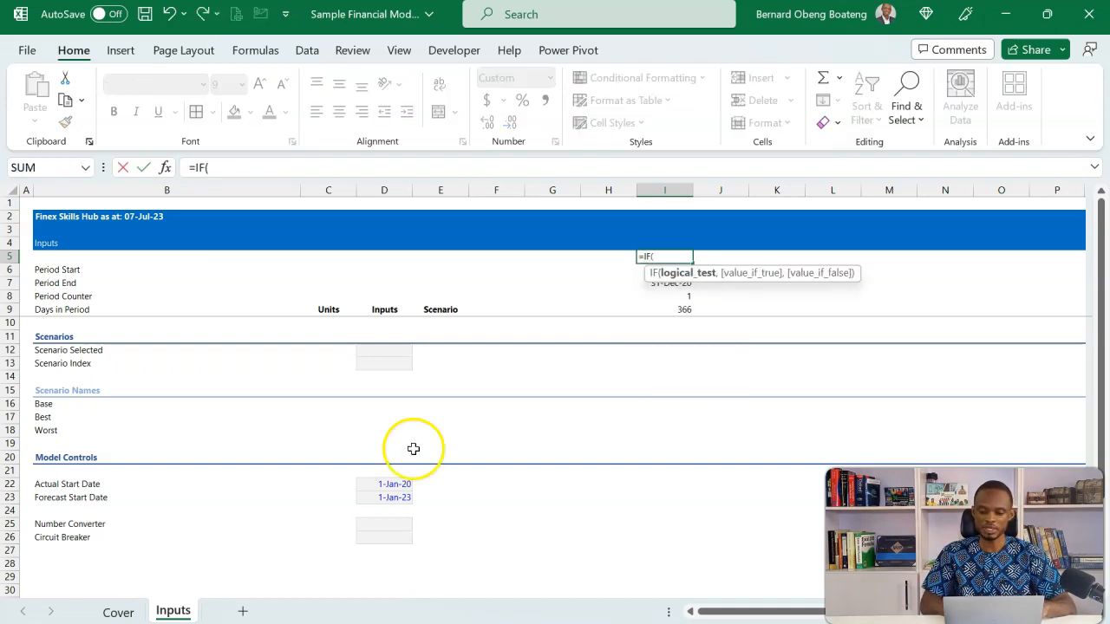
{"action": "left_click_drag", "start_coordinate": [812, 268], "coordinate": [967, 426]}
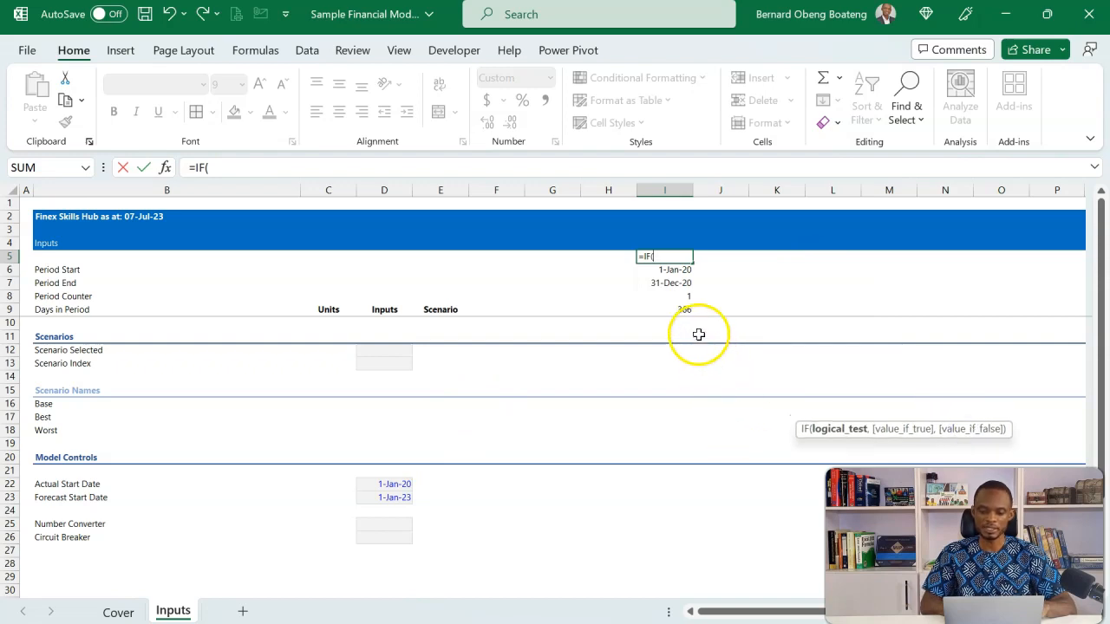
{"action": "left_click", "coordinate": [677, 269]}
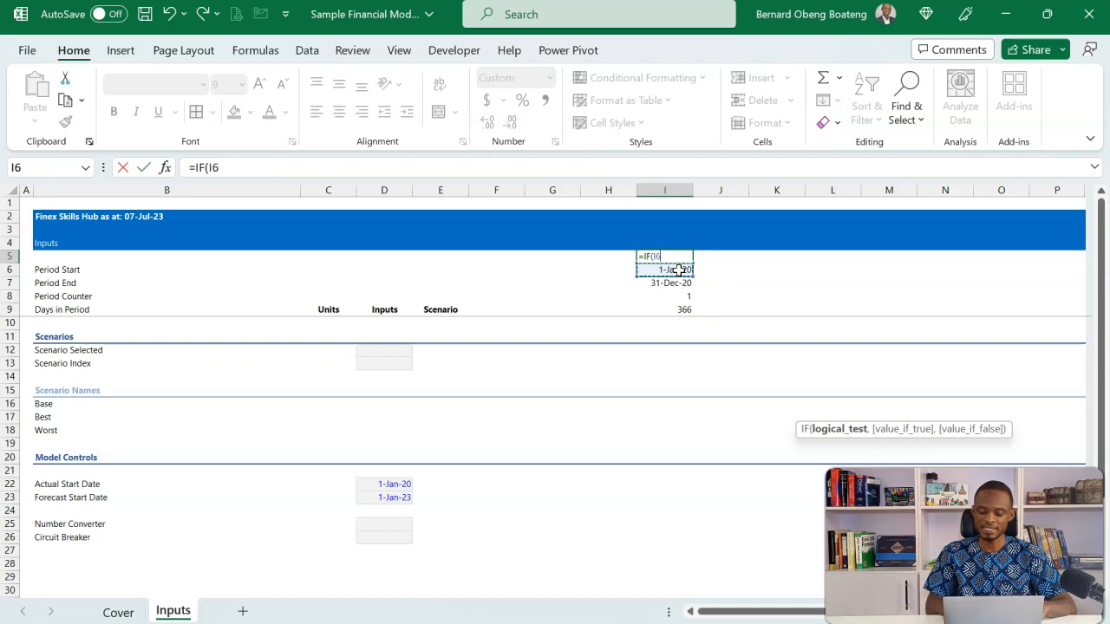
{"action": "left_click", "coordinate": [403, 497]}
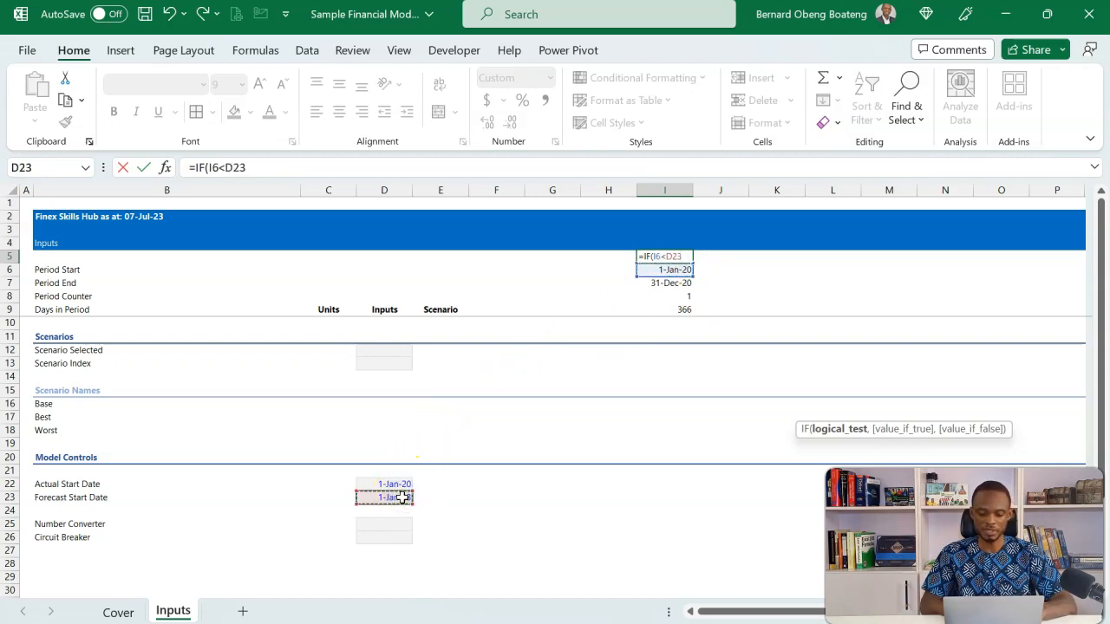
{"action": "key", "text": "F4"}
{"action": "type", "text": ",\"Actua"}
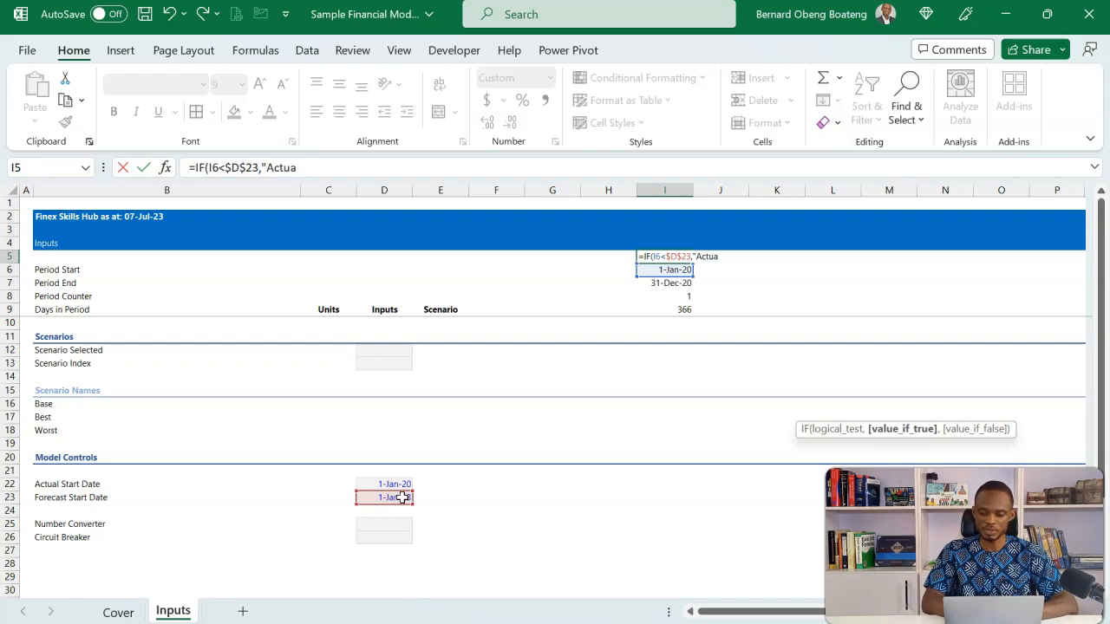
{"action": "type", "text": "l\","}
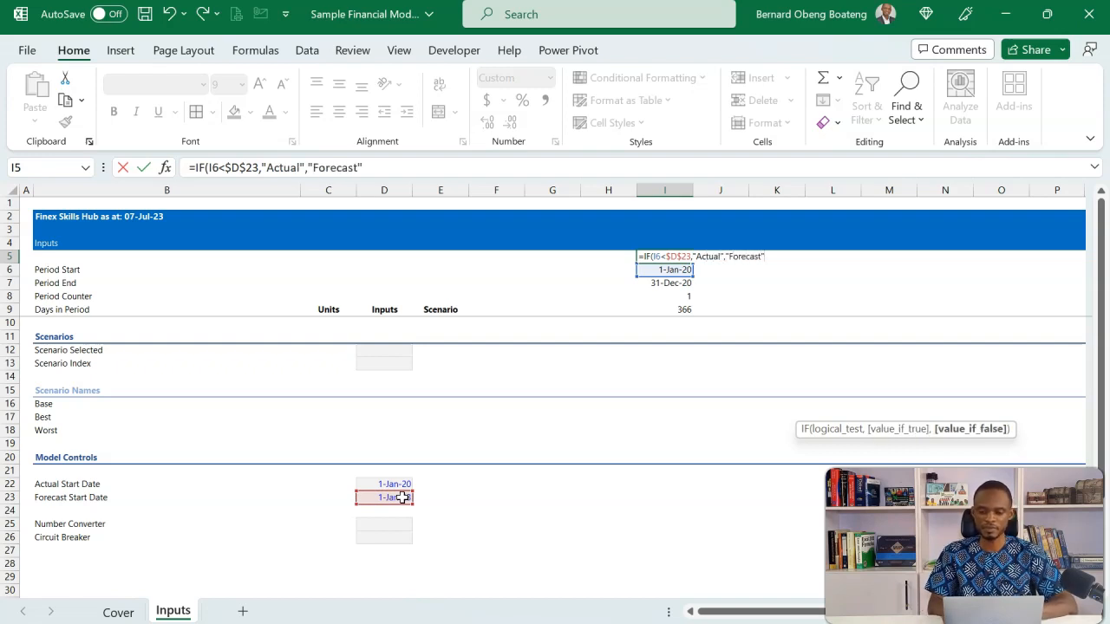
{"action": "type", "text": "\"Forecast\""}
{"action": "key", "text": "ctrl+Return"}
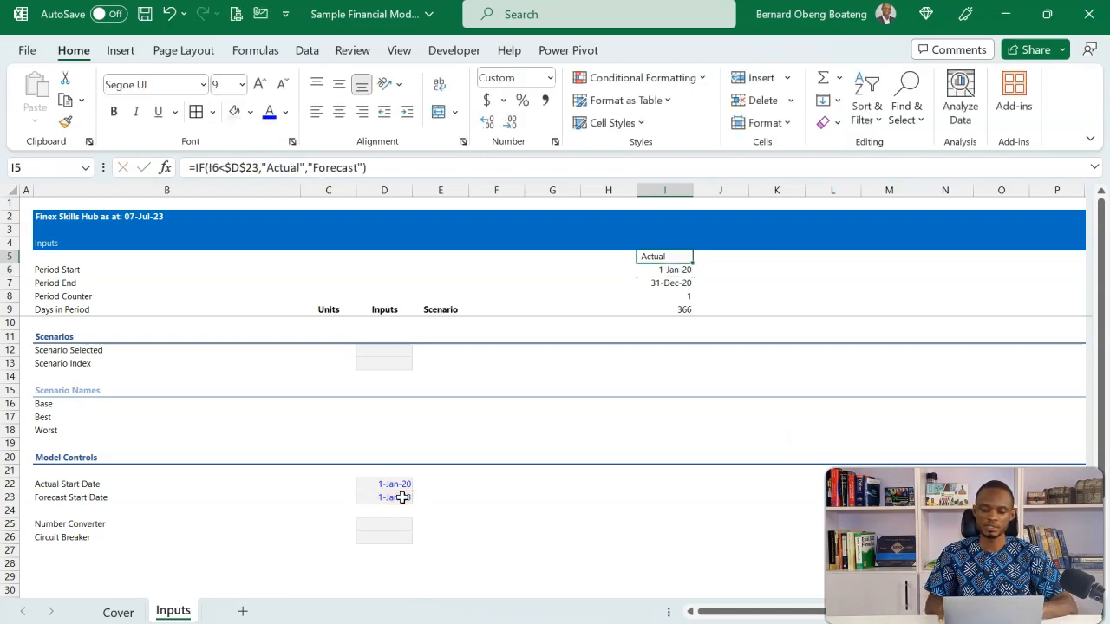
Center the timeline header cells I5:I9 horizontally
{"action": "key", "text": "shift+Down"}
{"action": "key", "text": "shift+Down"}
{"action": "key", "text": "shift+Down"}
{"action": "key", "text": "shift+Down"}
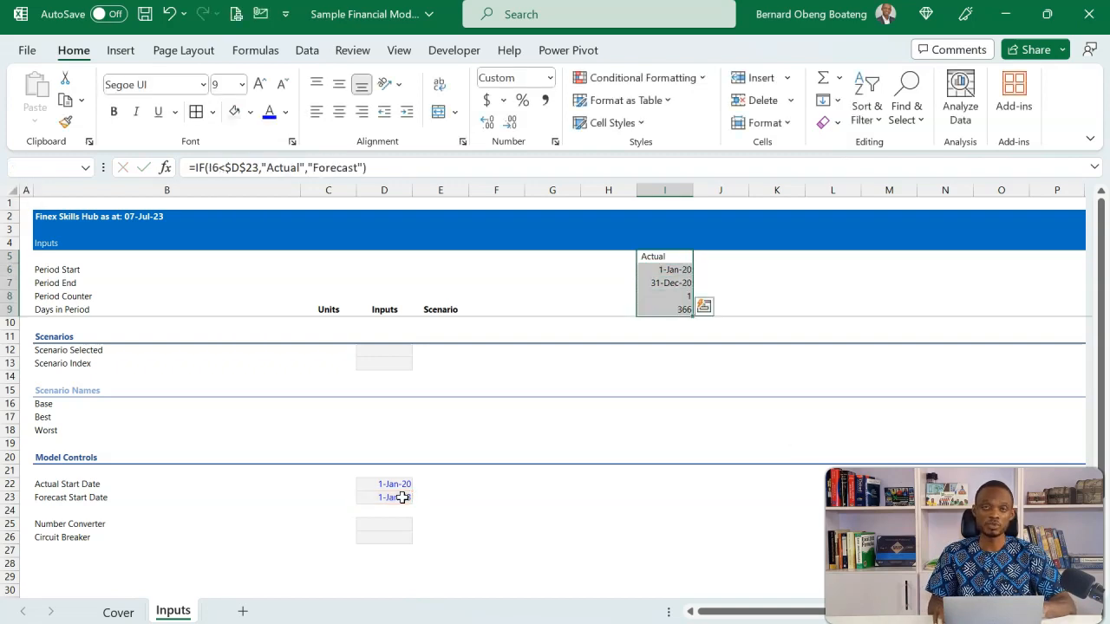
{"action": "key", "text": "alt"}
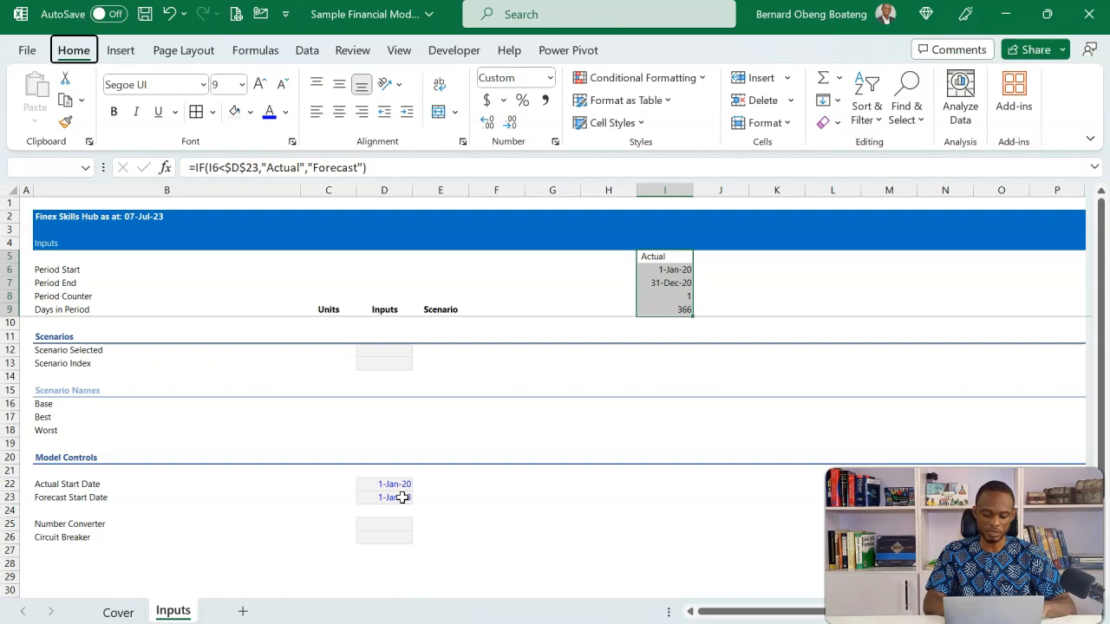
{"action": "key", "text": "h"}
{"action": "key", "text": "a"}
{"action": "key", "text": "c"}
Fill the timeline formulas and formatting from I5:I9 across to column P
{"action": "key", "text": "shift+Right"}
{"action": "key", "text": "shift+Right"}
{"action": "key", "text": "shift+Right"}
{"action": "key", "text": "shift+Right"}
{"action": "key", "text": "shift+Right"}
{"action": "key", "text": "shift+Right"}
{"action": "key", "text": "shift+Right"}
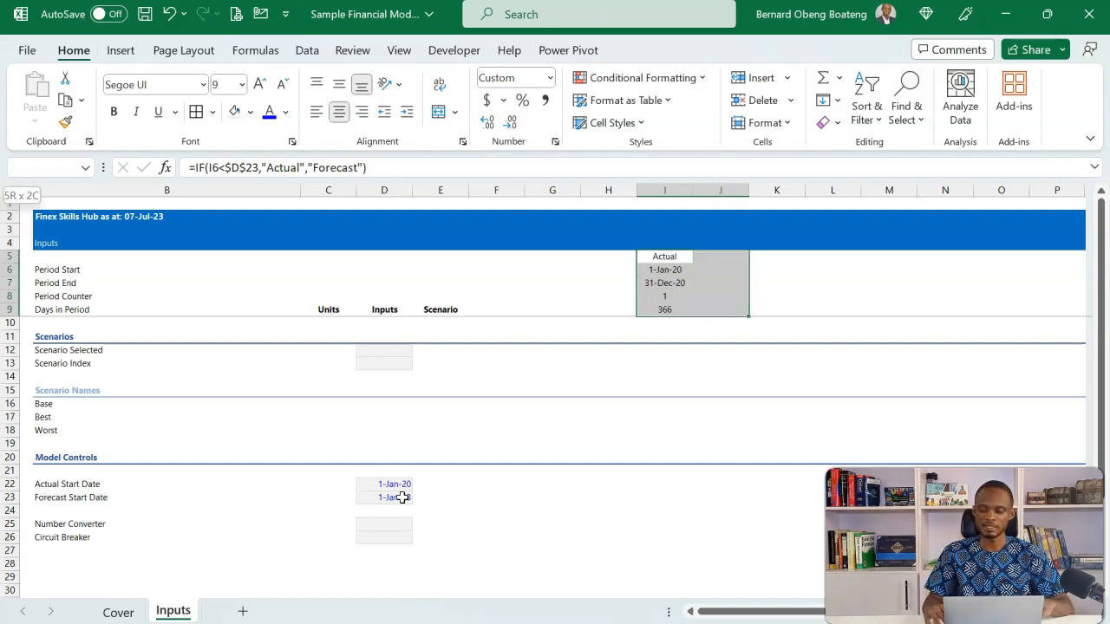
{"action": "key", "text": "ctrl+r"}
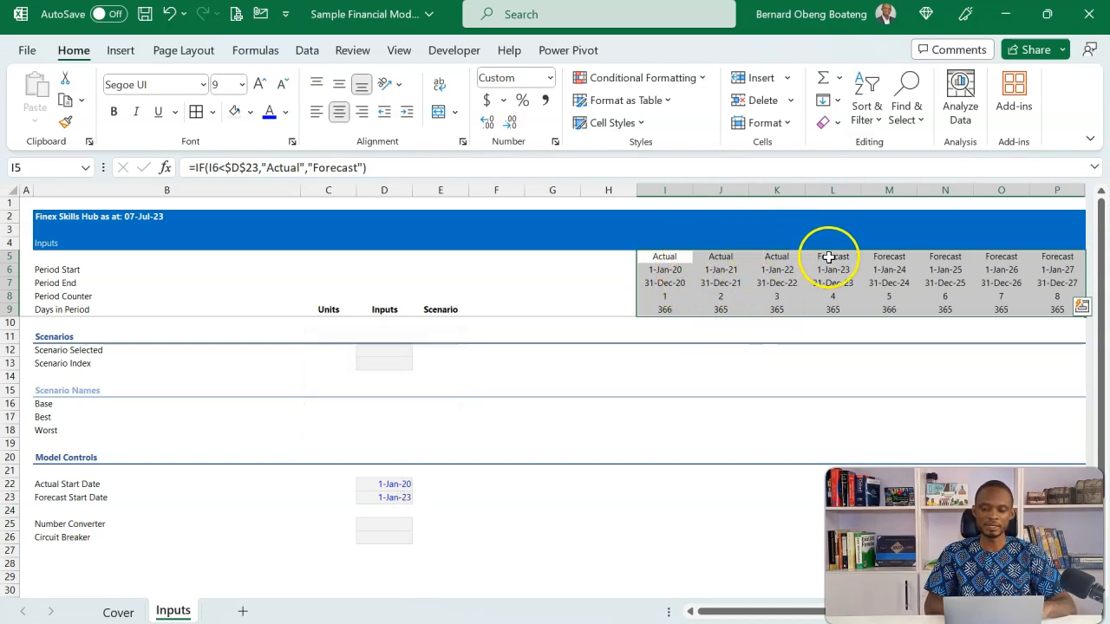
{"action": "left_click", "coordinate": [397, 497]}
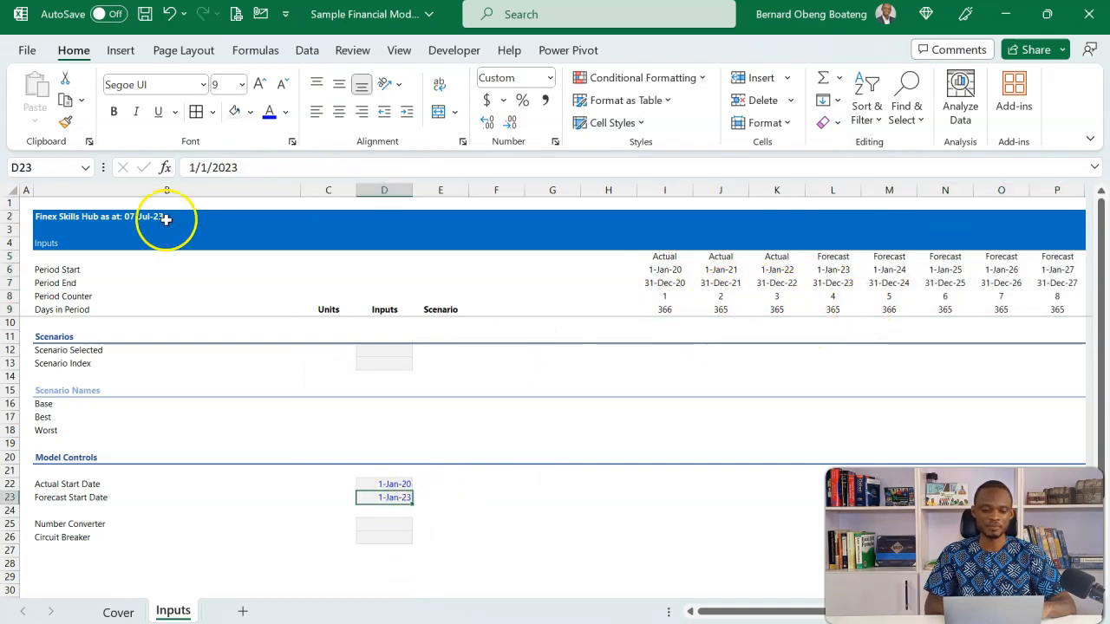
{"action": "left_click", "coordinate": [110, 227]}
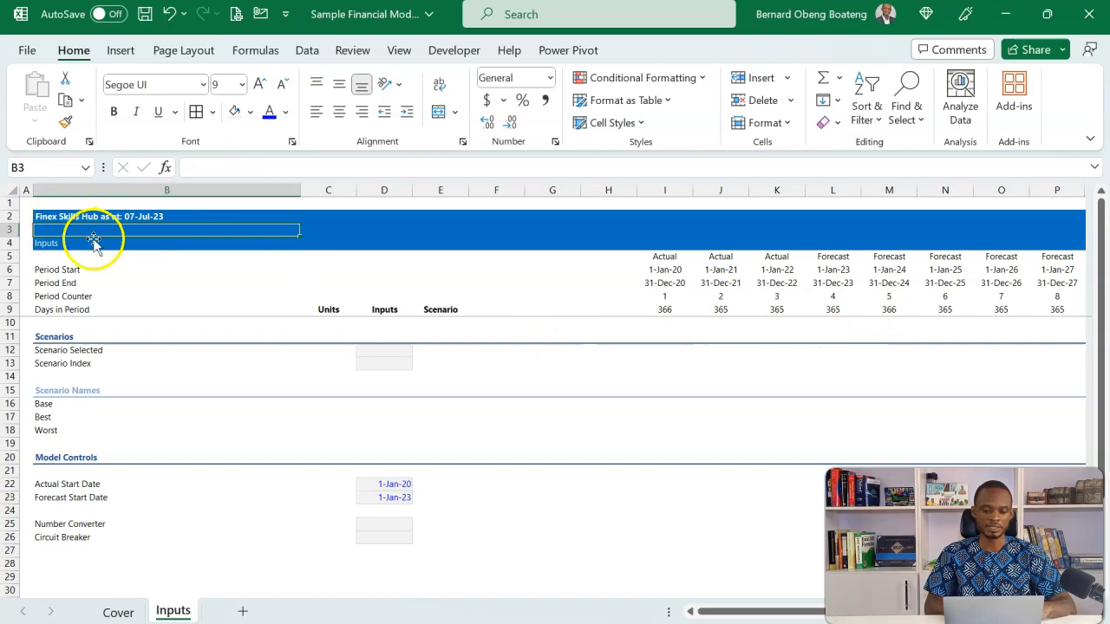
Add list data validation to the Scenario Selected cell D12 with source =$B$16:$B$18, and set the cell to Base
{"action": "left_click", "coordinate": [373, 351]}
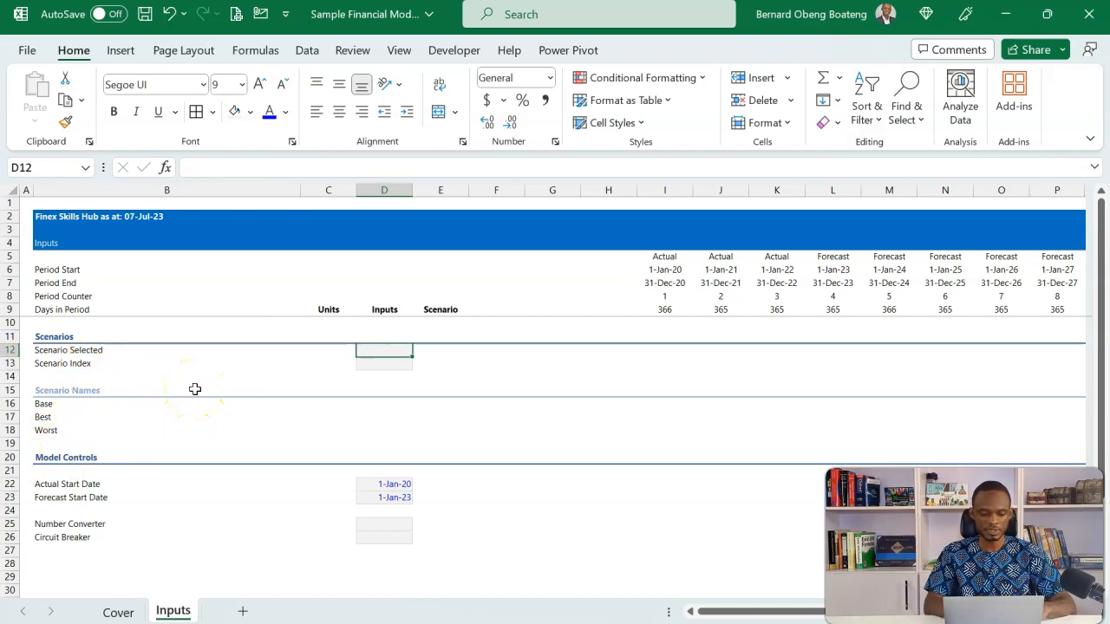
{"action": "key", "text": "alt"}
{"action": "key", "text": "d"}
{"action": "key", "text": "l"}
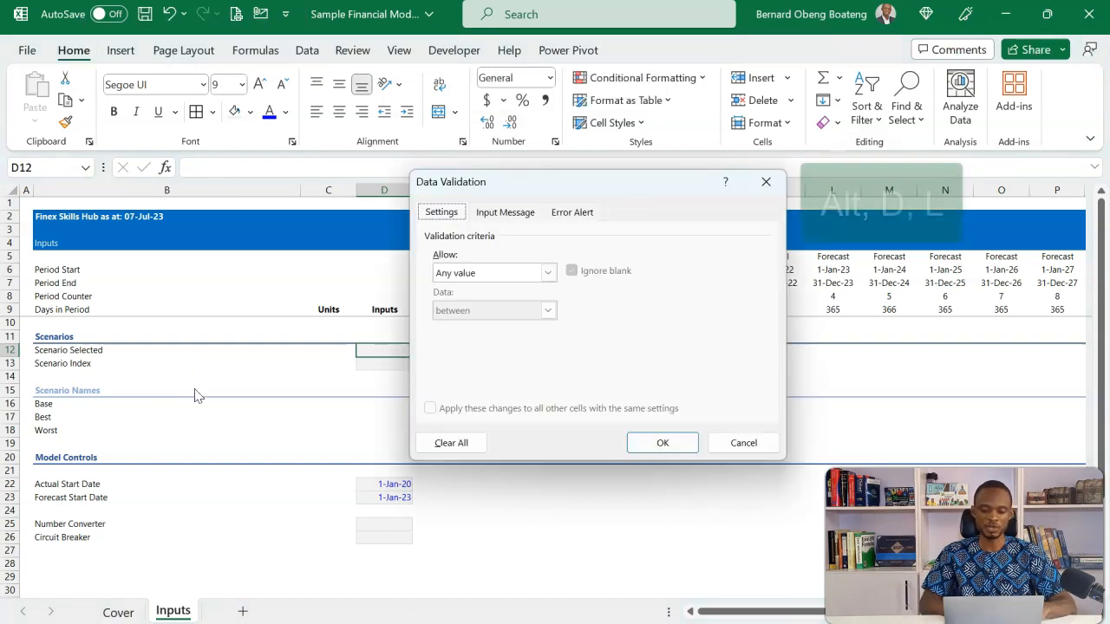
{"action": "left_click", "coordinate": [547, 274]}
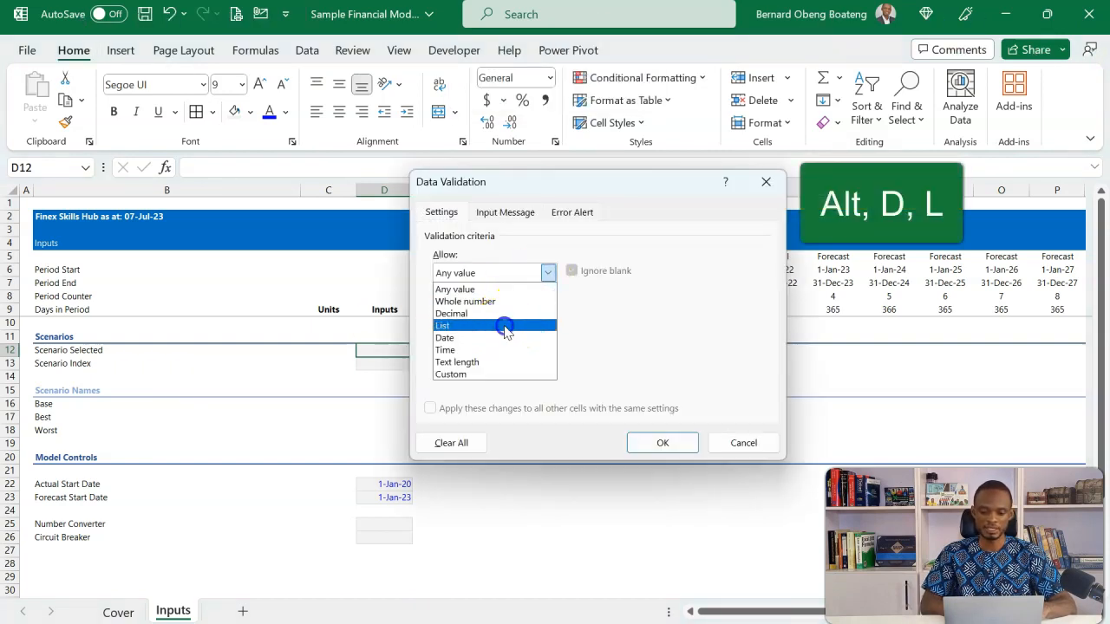
{"action": "left_click", "coordinate": [506, 327]}
{"action": "left_click", "coordinate": [663, 346]}
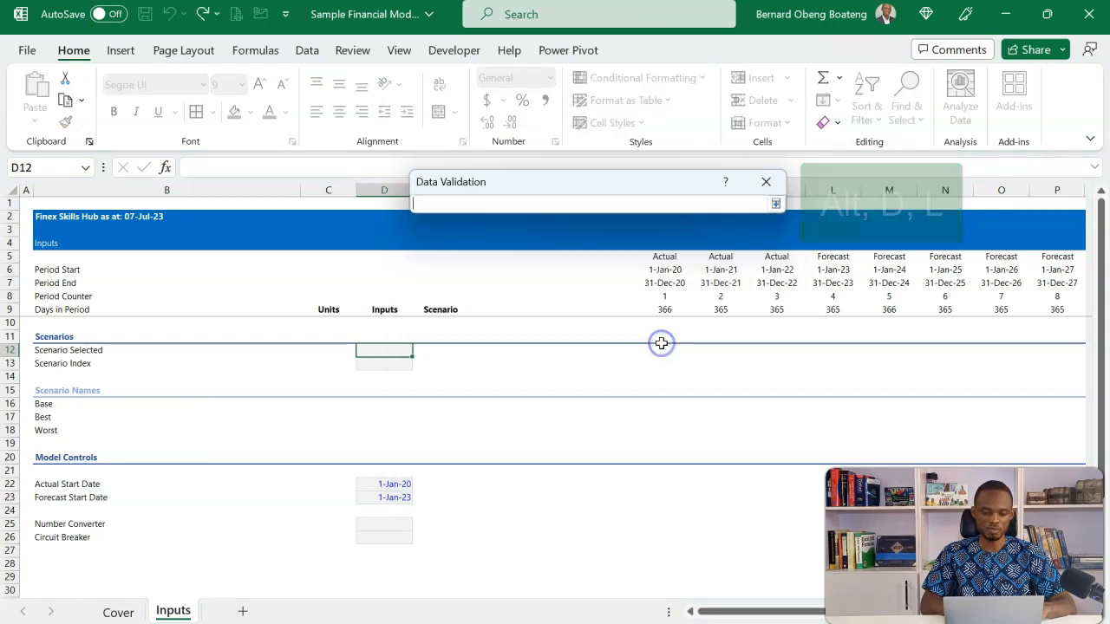
{"action": "left_click_drag", "start_coordinate": [58, 404], "coordinate": [62, 428]}
{"action": "key", "text": "Return"}
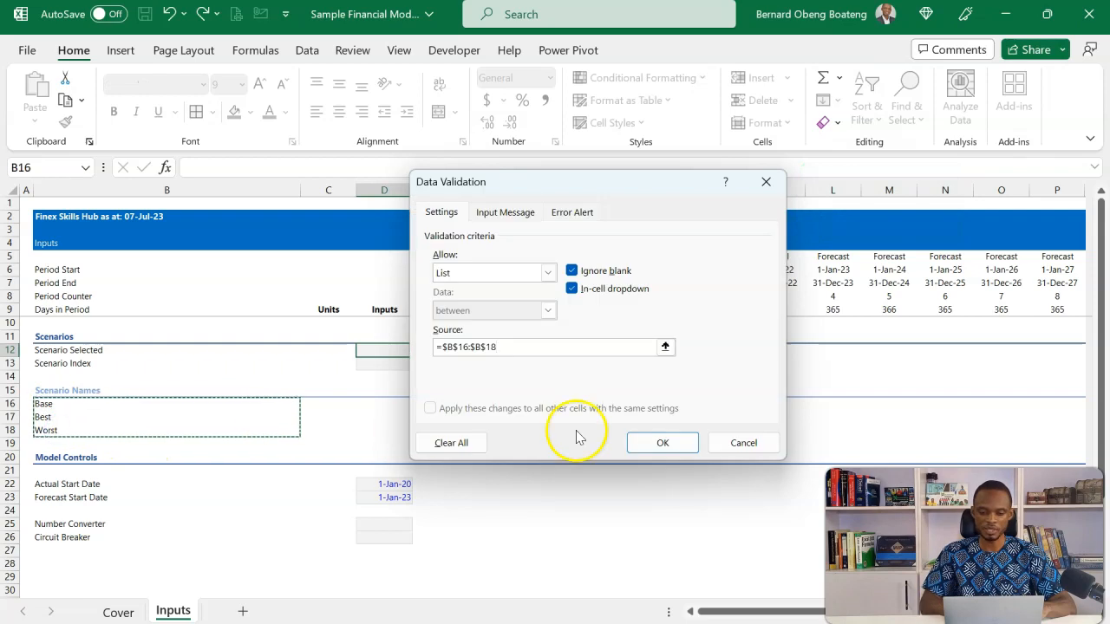
{"action": "left_click", "coordinate": [640, 443]}
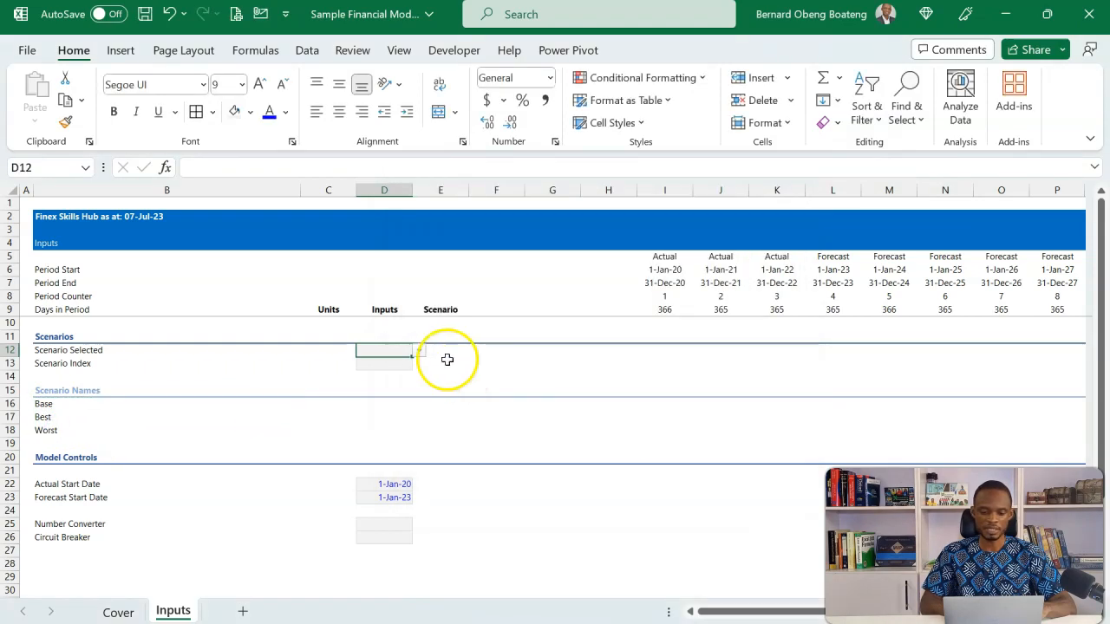
{"action": "type", "text": "Base"}
{"action": "key", "text": "Return"}
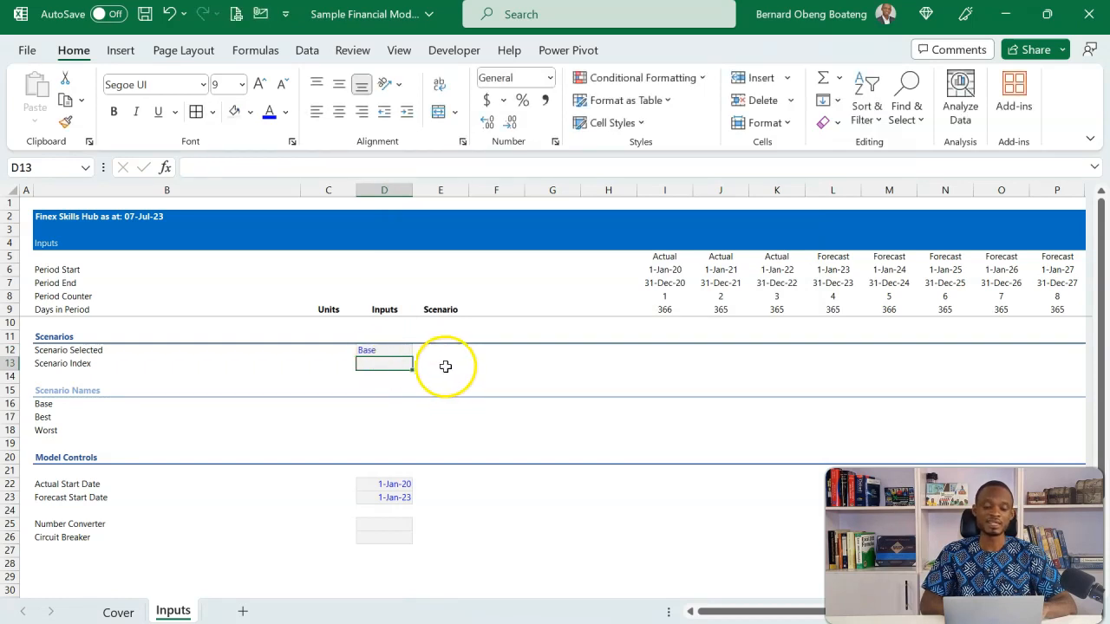
Enter the Scenario Index formula =MATCH(D12,B16:B18,0) in cell D13
{"action": "type", "text": "=mat"}
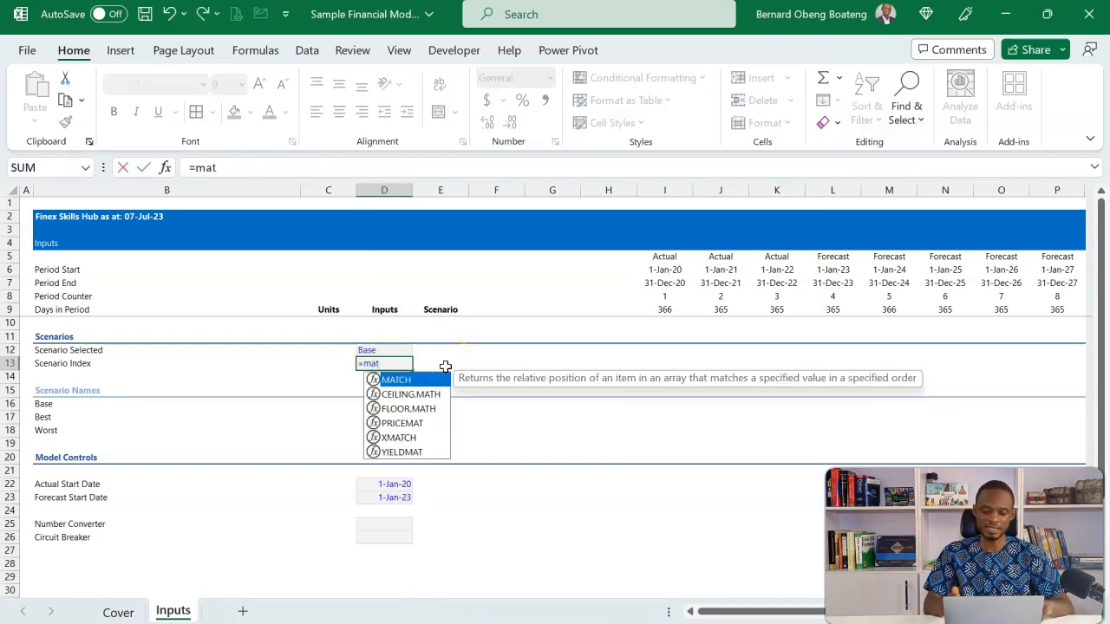
{"action": "key", "text": "Tab"}
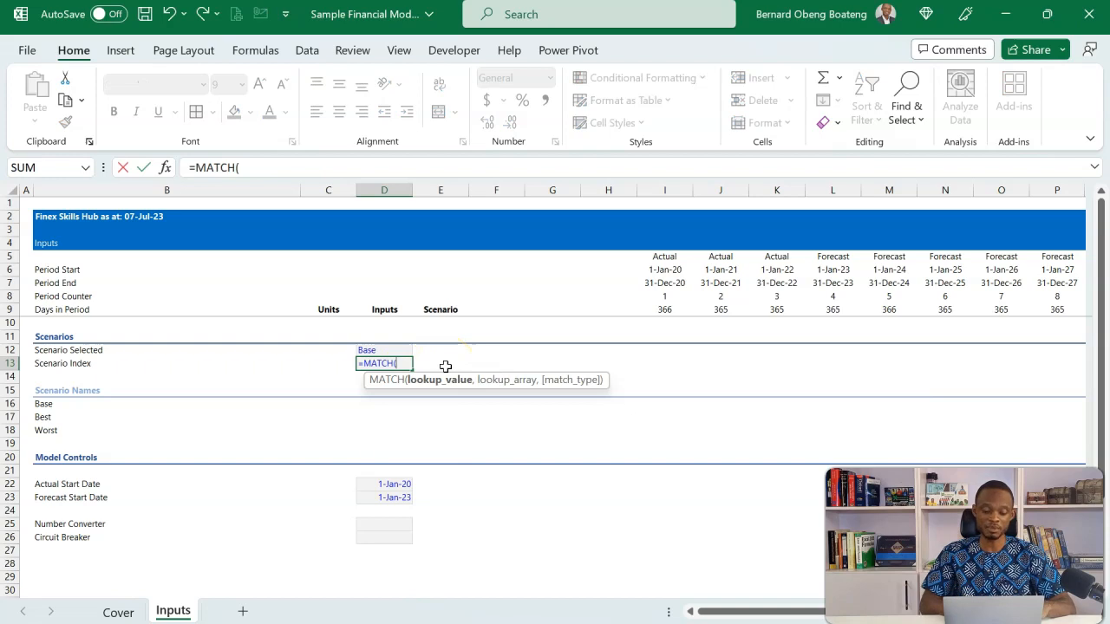
{"action": "left_click", "coordinate": [392, 351]}
{"action": "type", "text": ","}
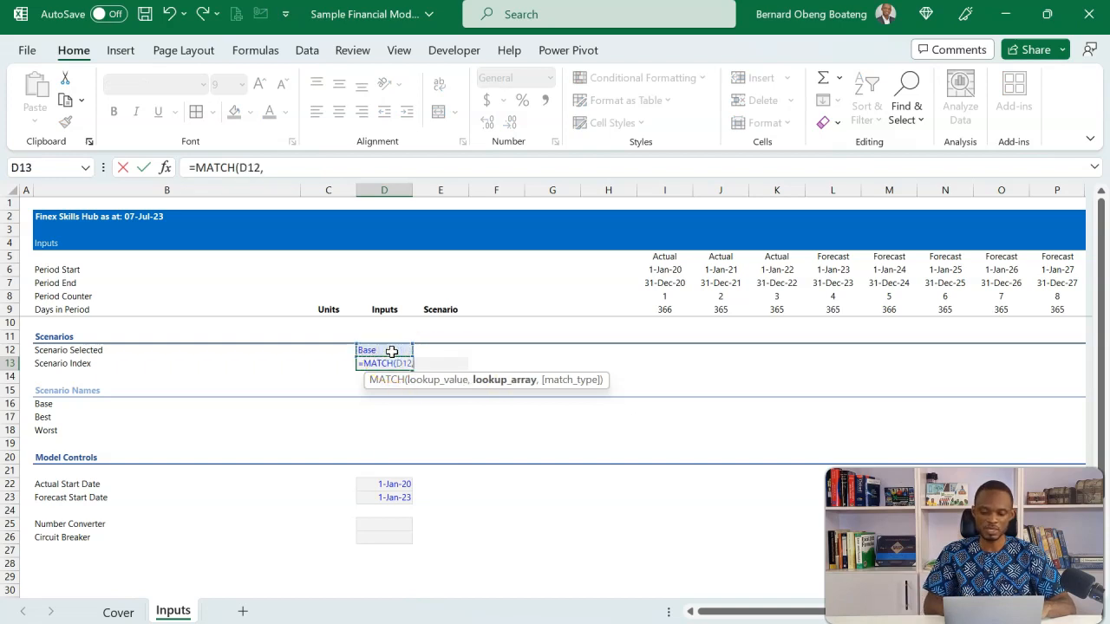
{"action": "left_click_drag", "start_coordinate": [79, 406], "coordinate": [82, 426]}
{"action": "type", "text": ",0"}
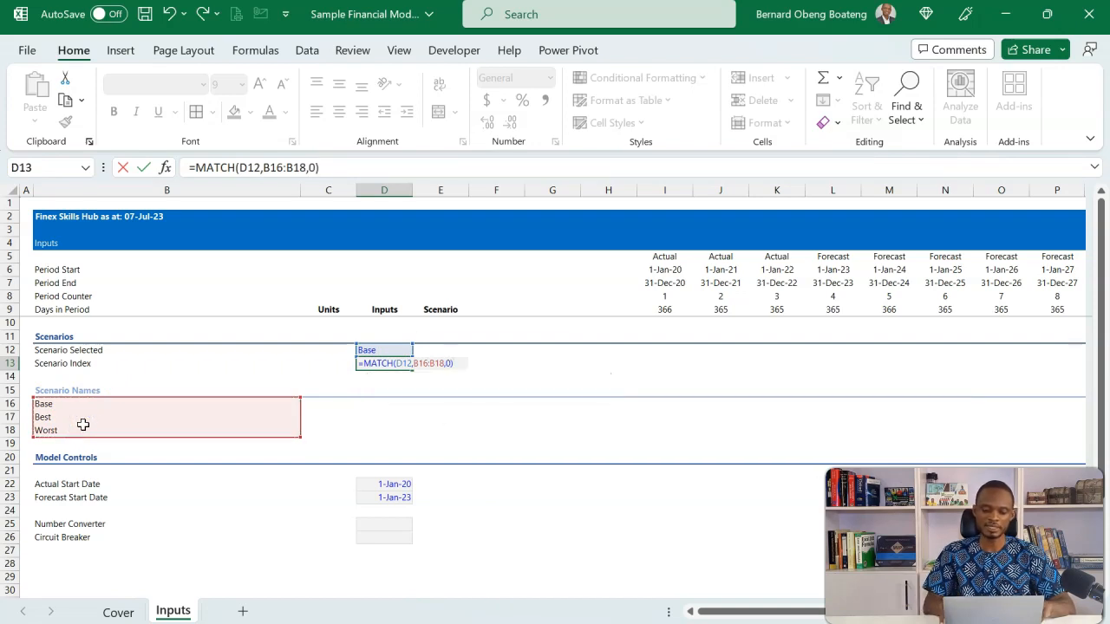
{"action": "key", "text": "Return"}
Center the scenario selection and index cells D12:D13 horizontally
{"action": "key", "text": "Up"}
{"action": "key", "text": "Up"}
{"action": "key", "text": "shift+Down"}
{"action": "key", "text": "alt+h"}
{"action": "key", "text": "a"}
{"action": "key", "text": "c"}
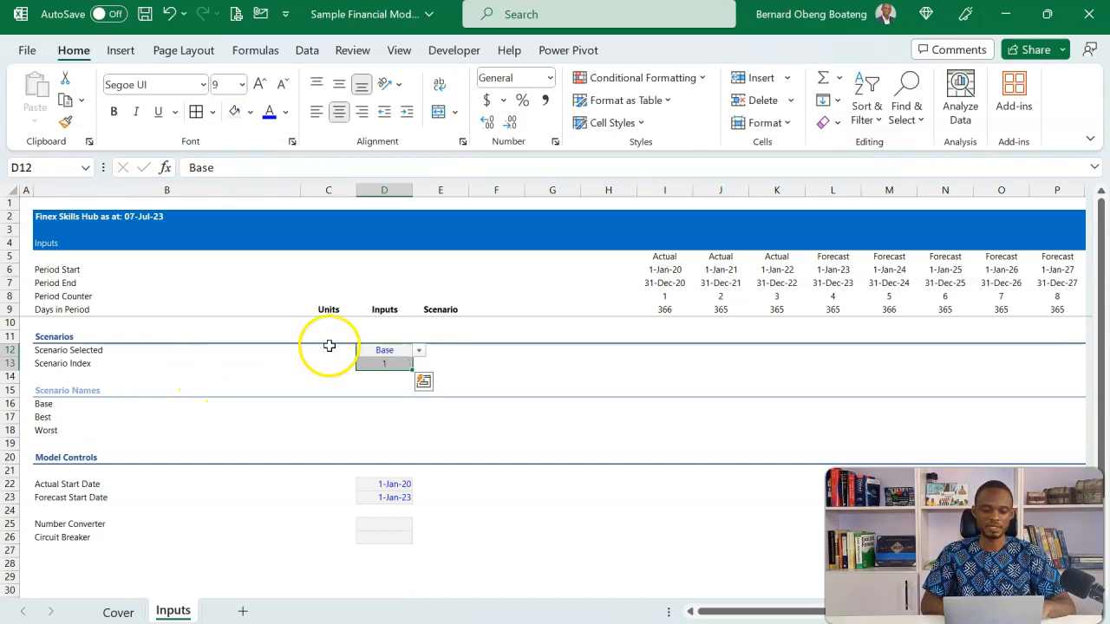
Enter the formula =B12&" : "&D12 in header cell B3 to display the selected scenario
{"action": "left_click", "coordinate": [371, 350]}
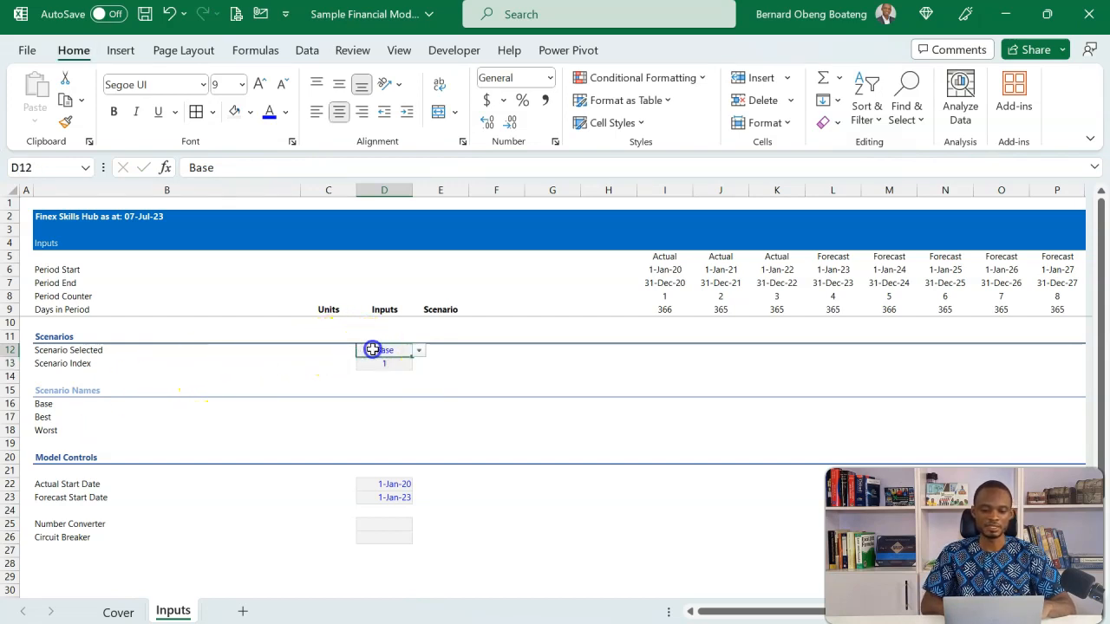
{"action": "left_click", "coordinate": [129, 231]}
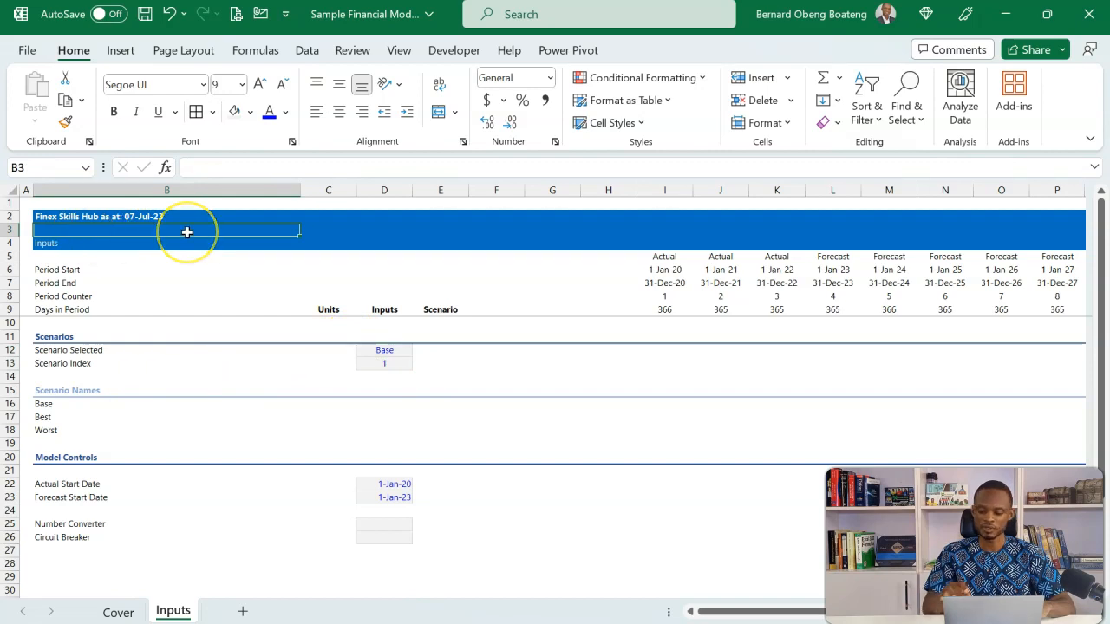
{"action": "type", "text": "="}
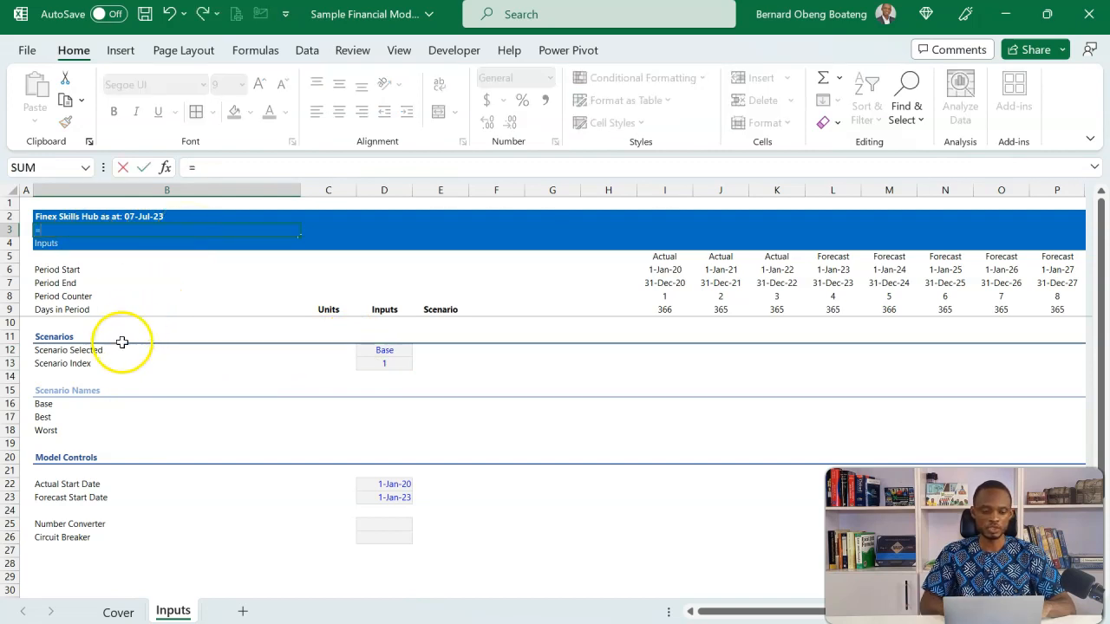
{"action": "left_click", "coordinate": [95, 349]}
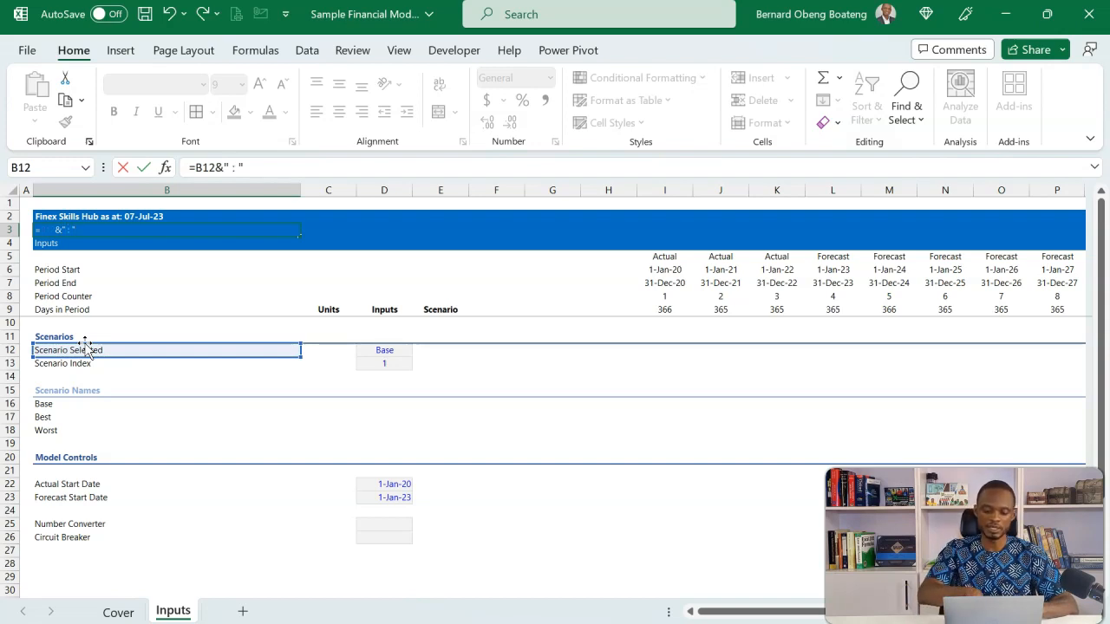
{"action": "left_click", "coordinate": [369, 349]}
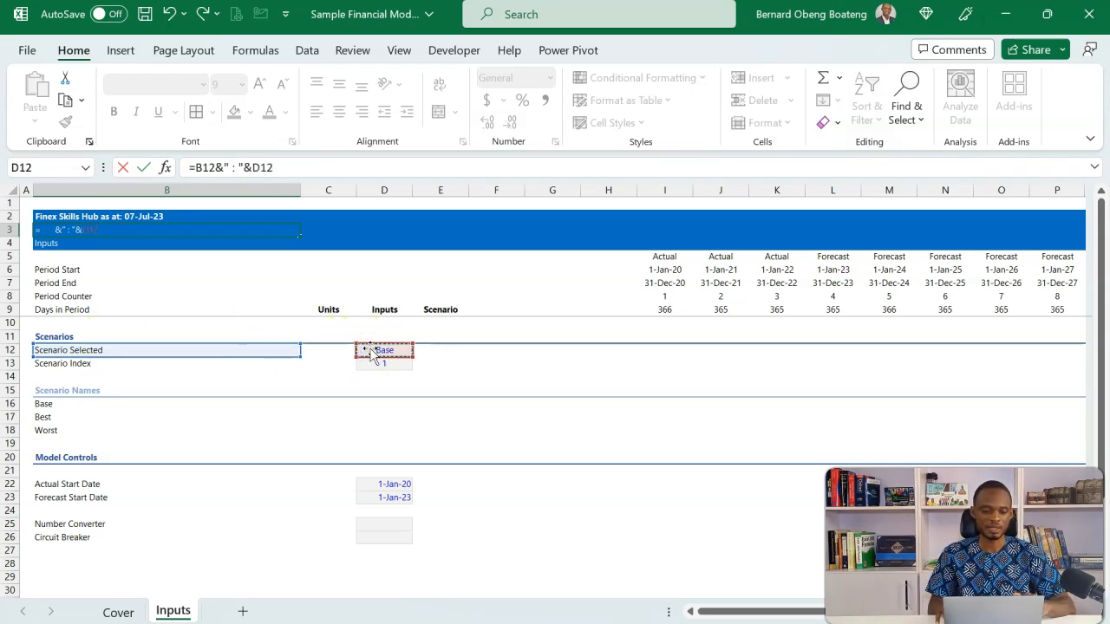
{"action": "key", "text": "Return"}
Change the Scenario Selected cell D12 to Best
{"action": "left_click", "coordinate": [405, 351]}
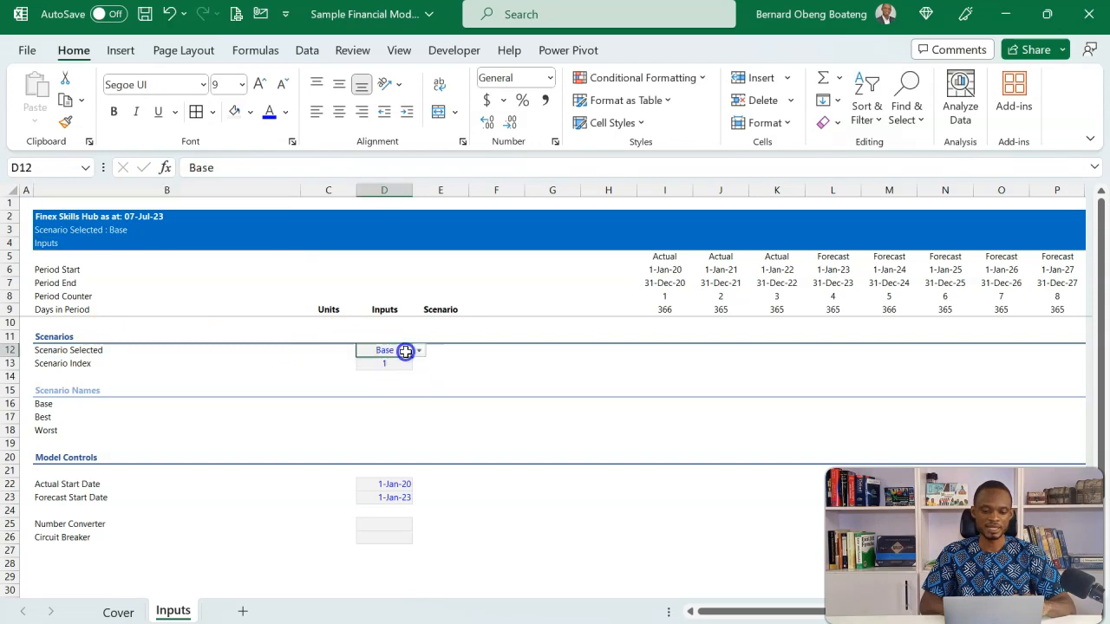
{"action": "type", "text": "Bes"}
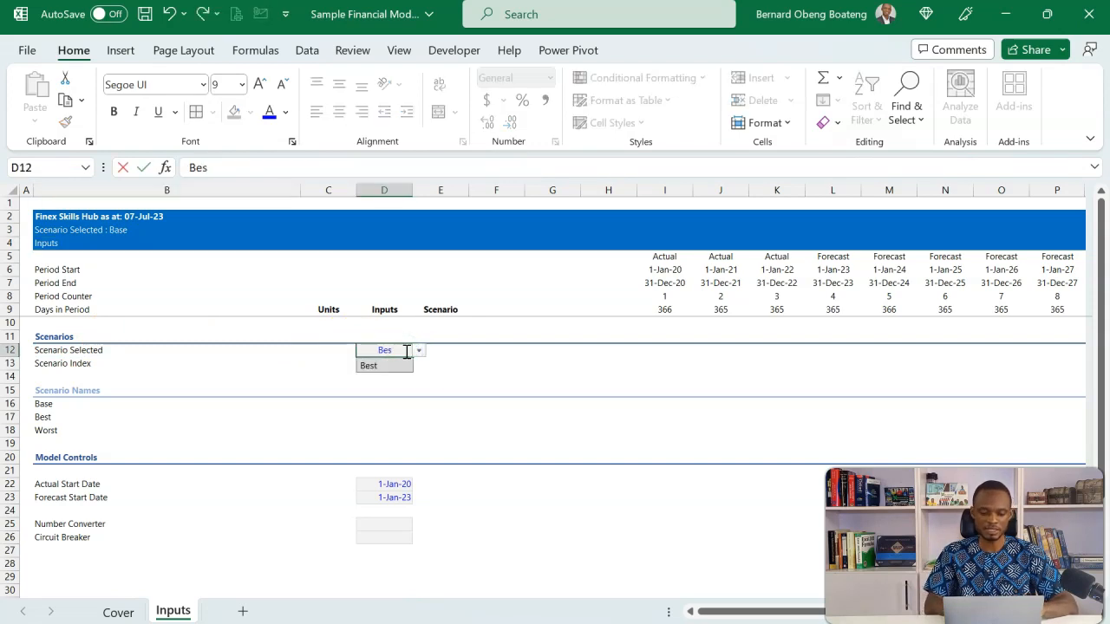
{"action": "type", "text": "t"}
{"action": "key", "text": "Return"}
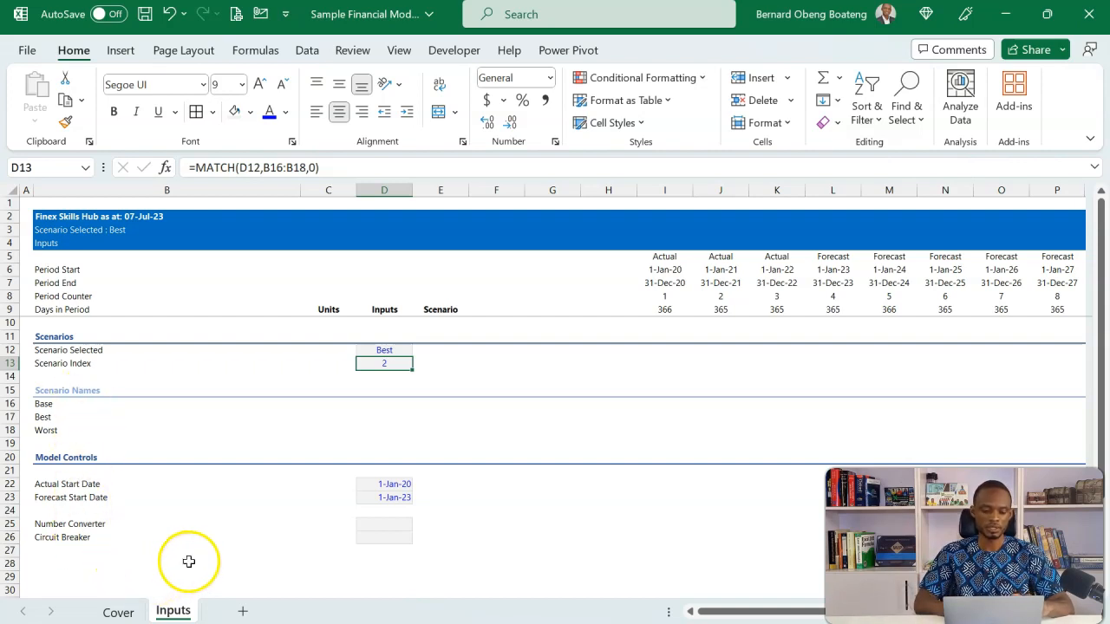
Duplicate the Inputs sheet and rename the copy Template
{"action": "left_click_drag", "start_coordinate": [178, 606], "coordinate": [224, 603]}
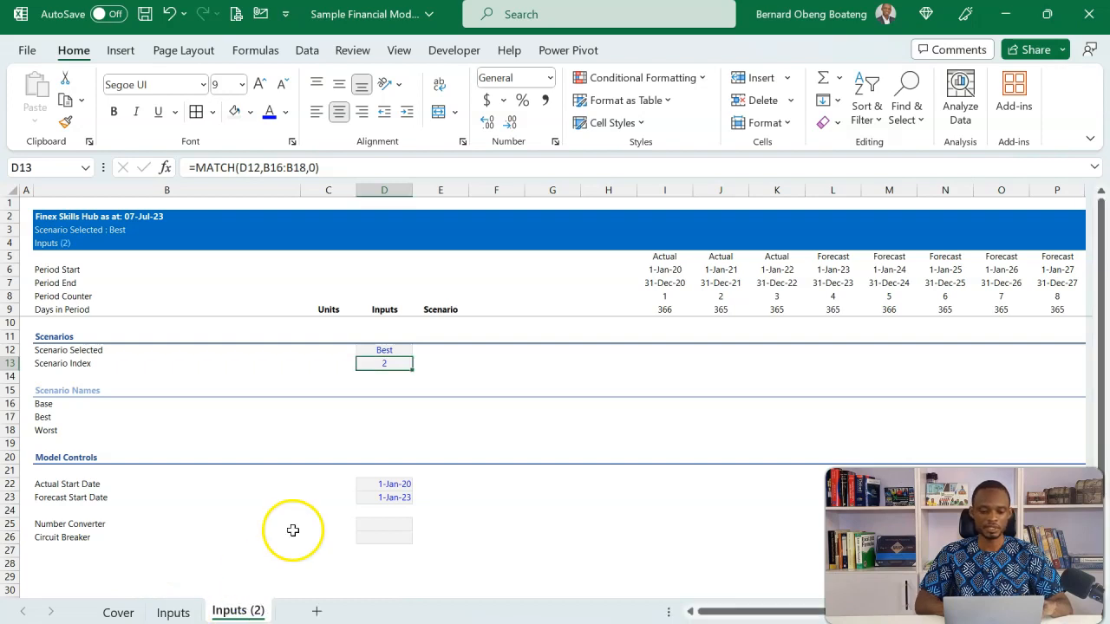
{"action": "key", "text": "alt+h"}
{"action": "type", "text": "orTem"}
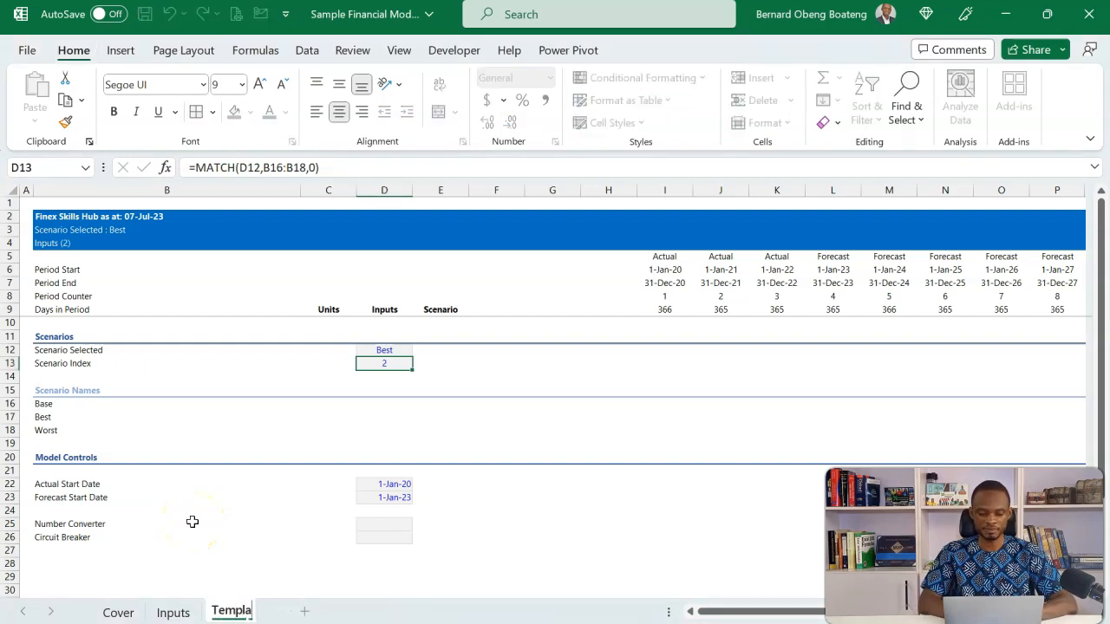
{"action": "key", "text": "Return"}
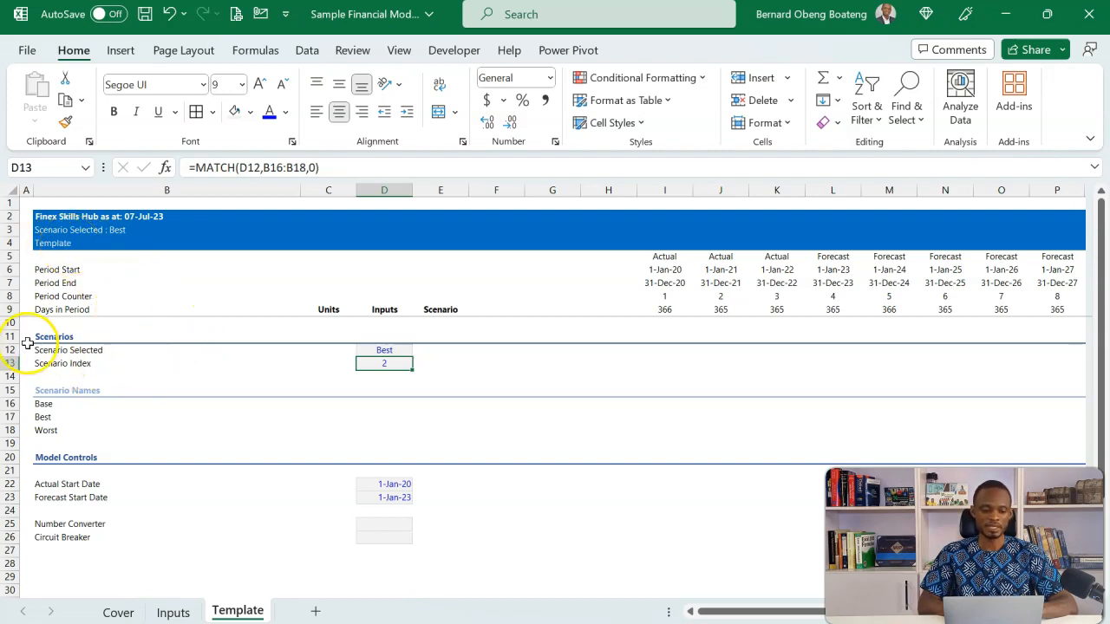
Delete rows 11 to 29, holding the scenario and model control sections, from the Template sheet
{"action": "left_click_drag", "start_coordinate": [8, 337], "coordinate": [5, 585]}
{"action": "key", "text": "ctrl+minus"}
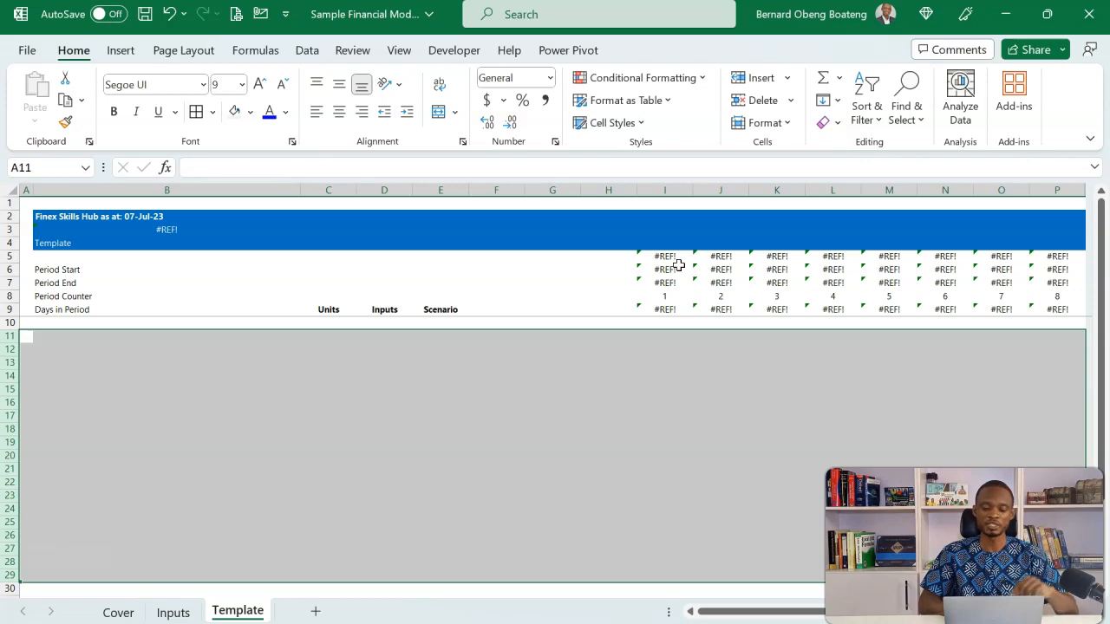
Link Template header cells B2:B3 and timeline cells I5:P9 to the matching Inputs cells, filling them all from =Inputs!B2
{"action": "left_click_drag", "start_coordinate": [674, 257], "coordinate": [1043, 307]}
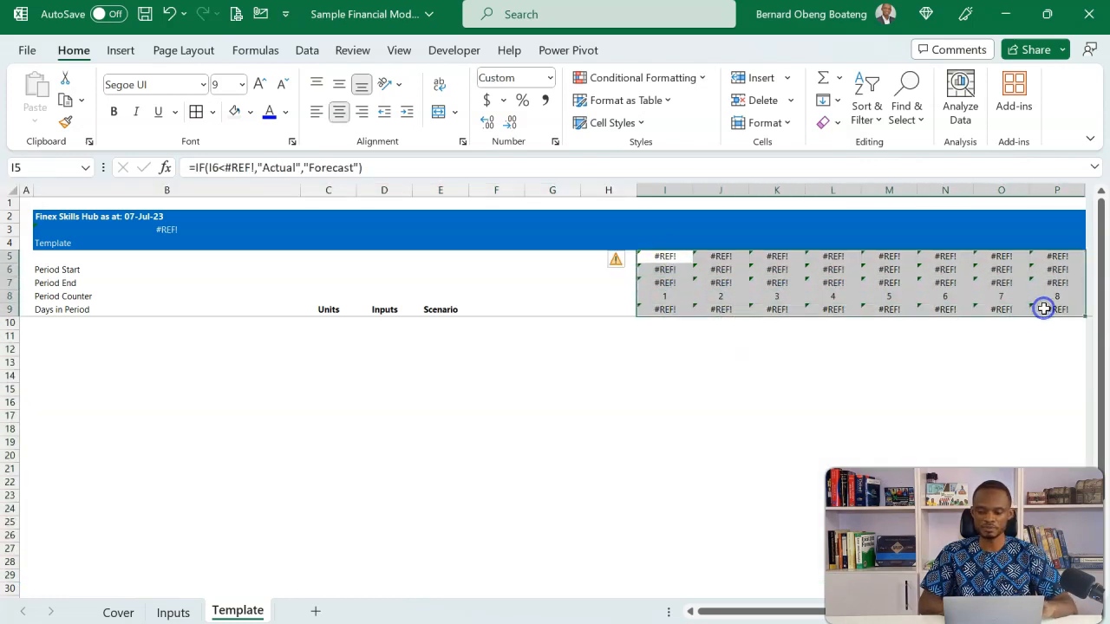
{"action": "left_click_drag", "start_coordinate": [172, 216], "coordinate": [173, 229]}
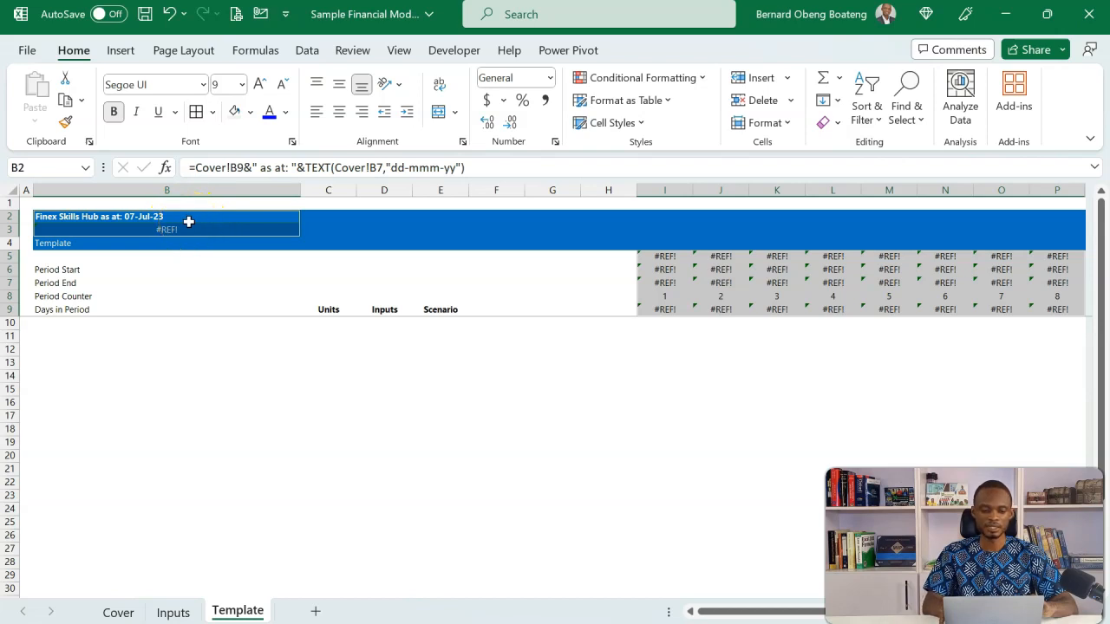
{"action": "type", "text": "="}
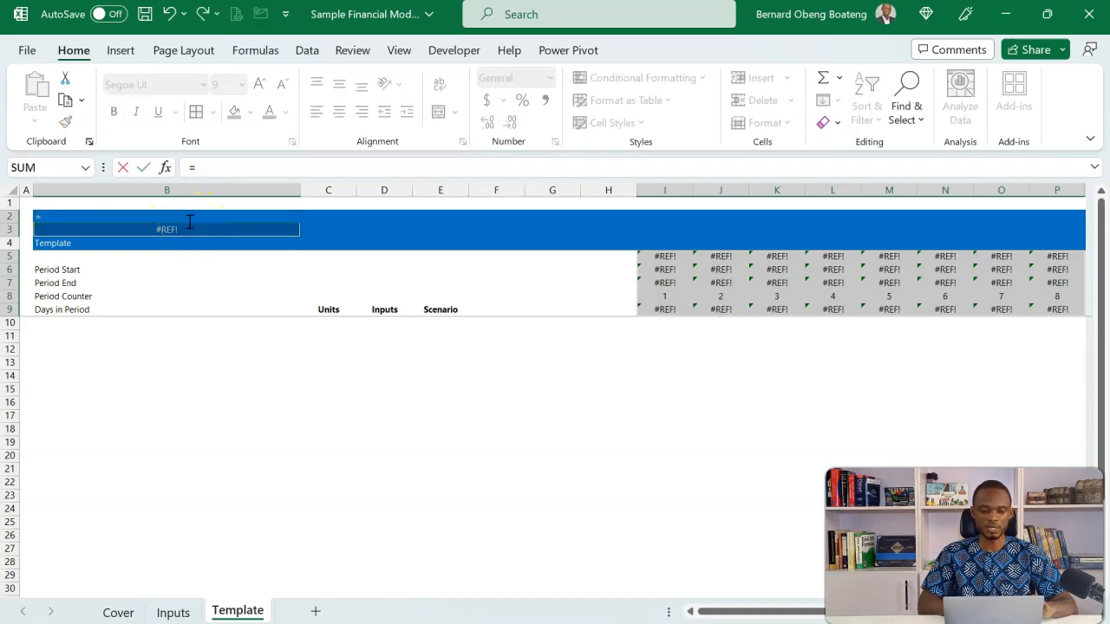
{"action": "left_click", "coordinate": [172, 612]}
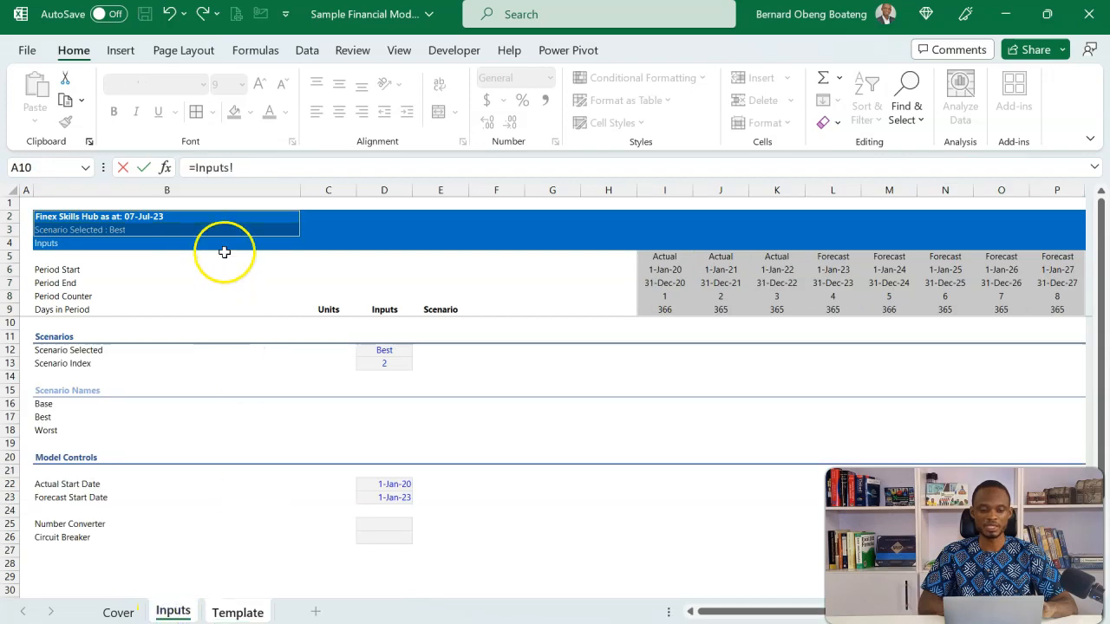
{"action": "left_click", "coordinate": [198, 223]}
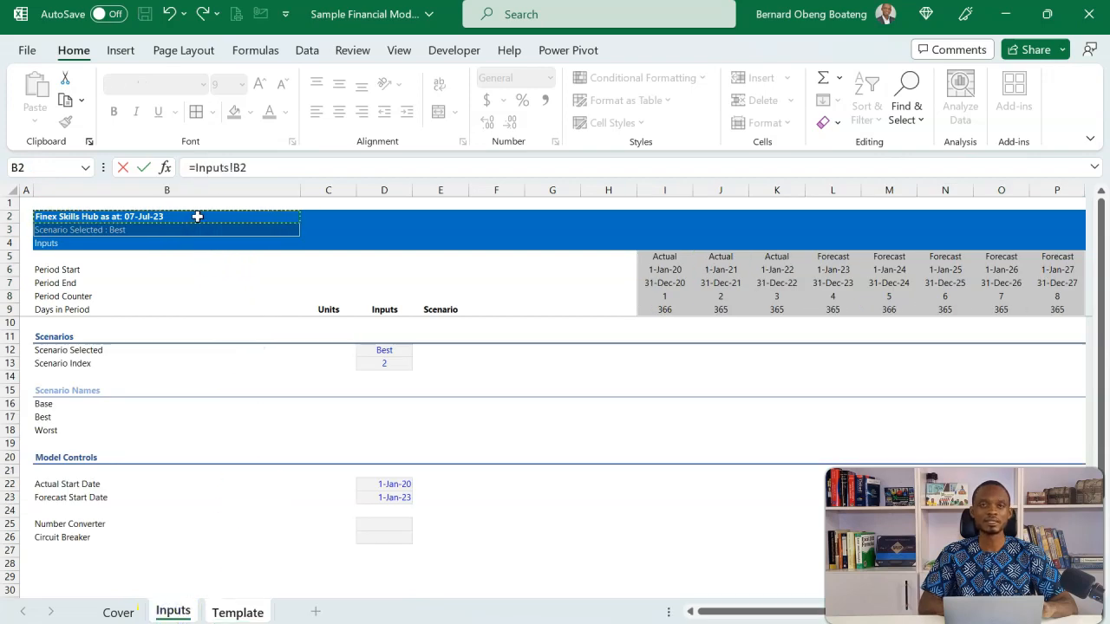
{"action": "key", "text": "ctrl+Return"}
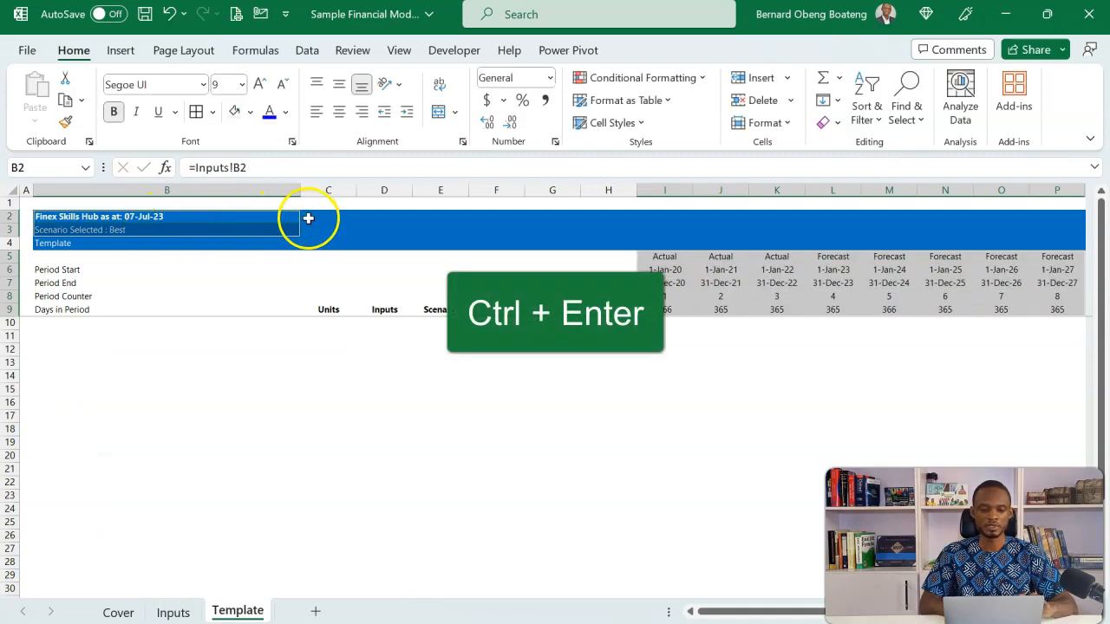
{"action": "left_click", "coordinate": [505, 291]}
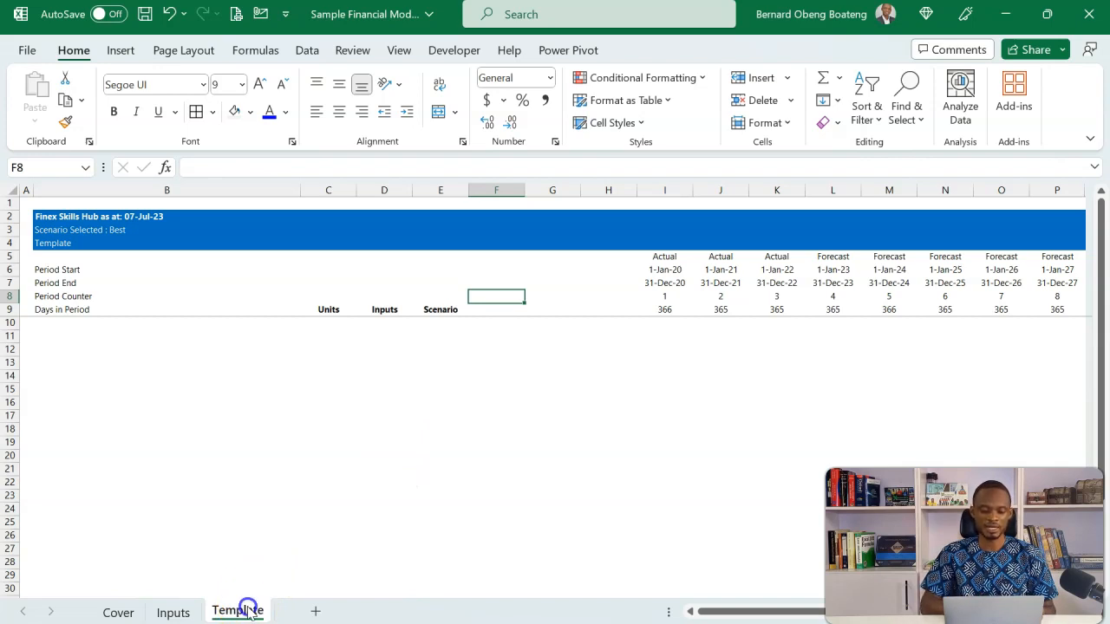
Duplicate the Template sheet and rename the copy Schedules
{"action": "left_click_drag", "start_coordinate": [249, 612], "coordinate": [316, 610]}
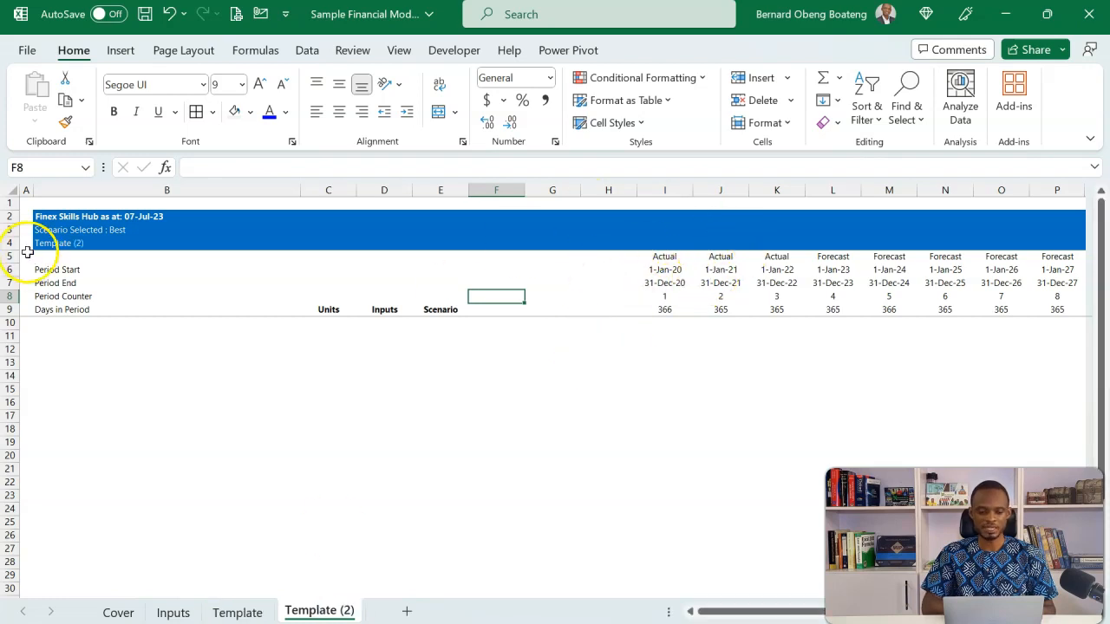
{"action": "key", "text": "alt+h"}
{"action": "type", "text": "orSchedul"}
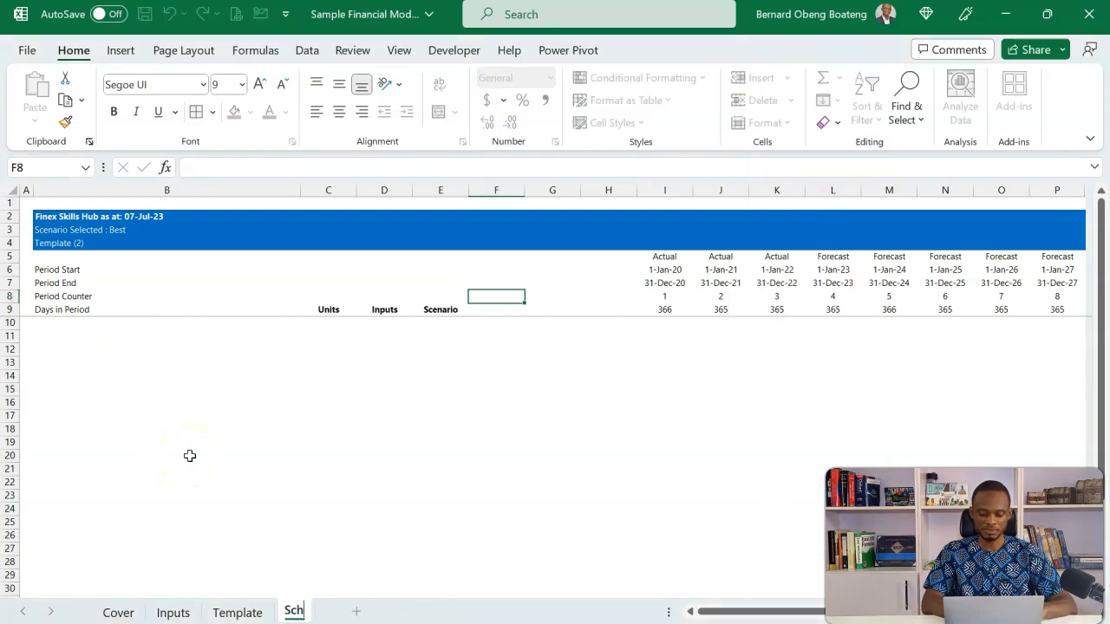
{"action": "type", "text": "es"}
{"action": "key", "text": "Return"}
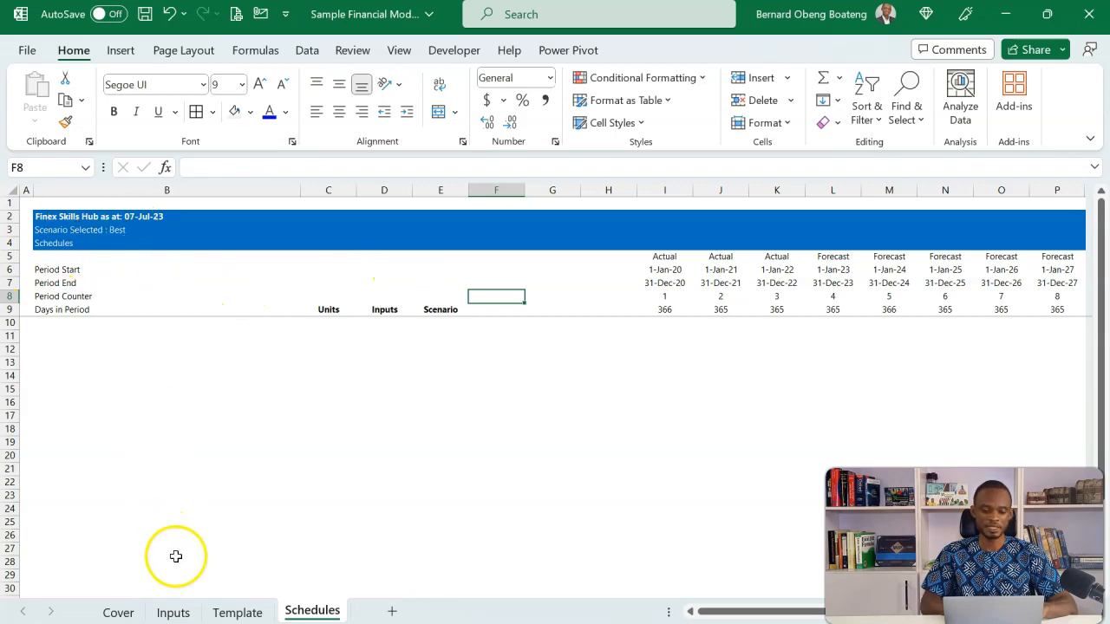
Duplicate the Schedules sheet and rename the copy Financials
{"action": "left_click_drag", "start_coordinate": [315, 609], "coordinate": [385, 597]}
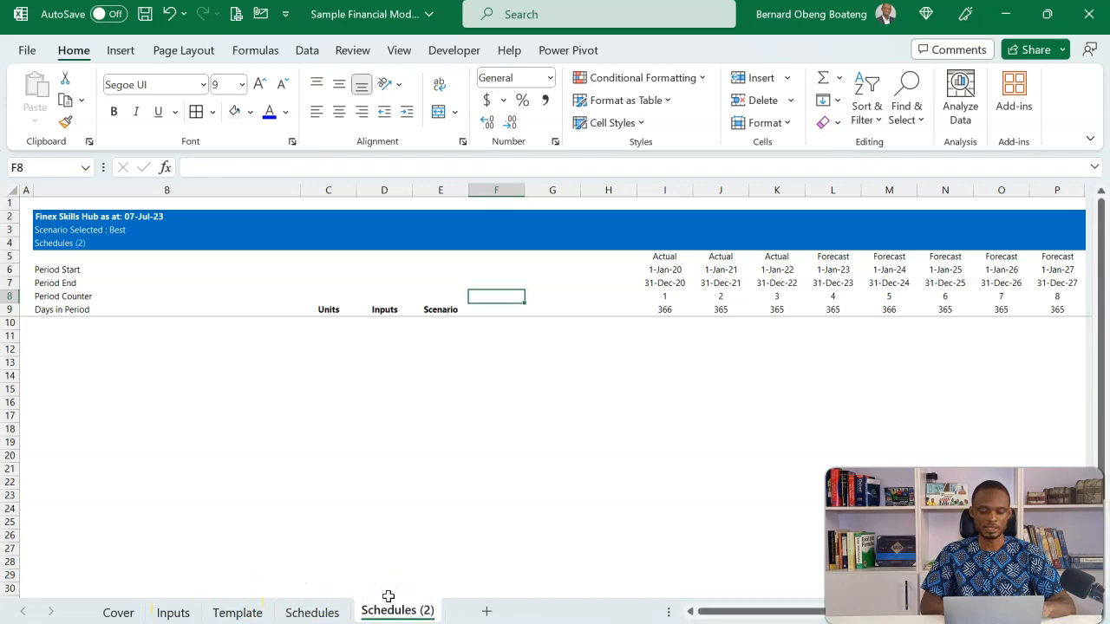
{"action": "key", "text": "alt+h"}
{"action": "type", "text": "or"}
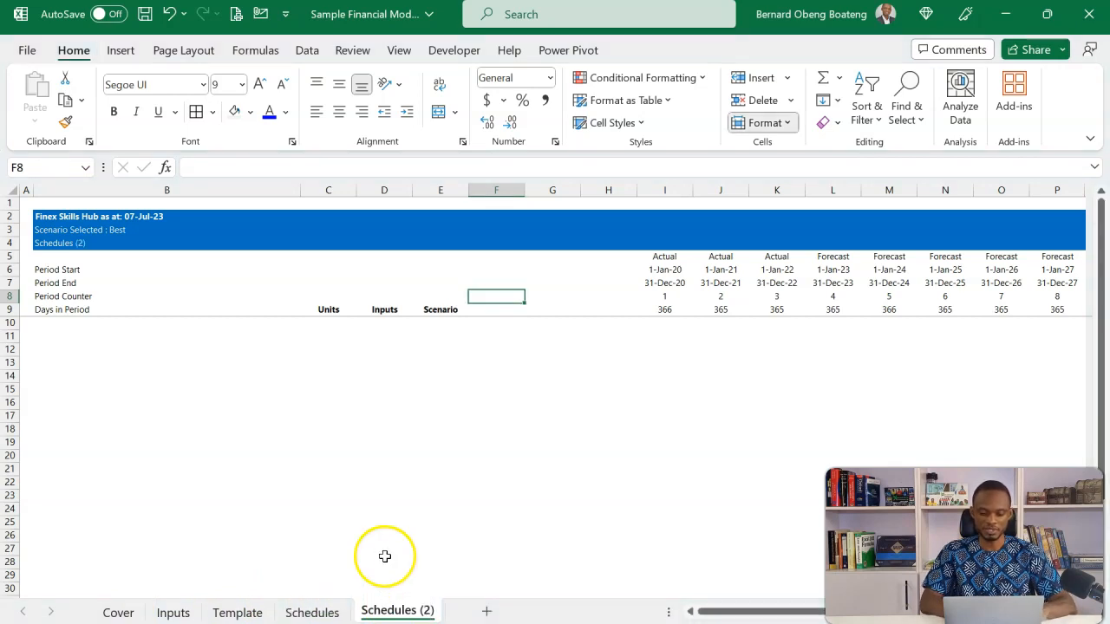
{"action": "type", "text": "Financials"}
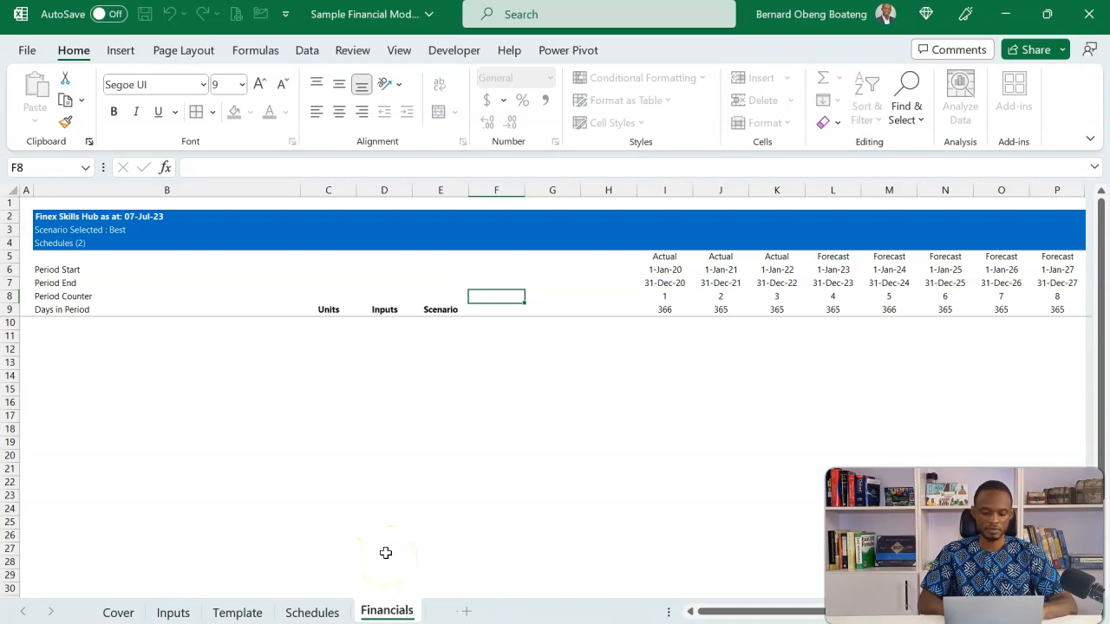
{"action": "left_click", "coordinate": [386, 552]}
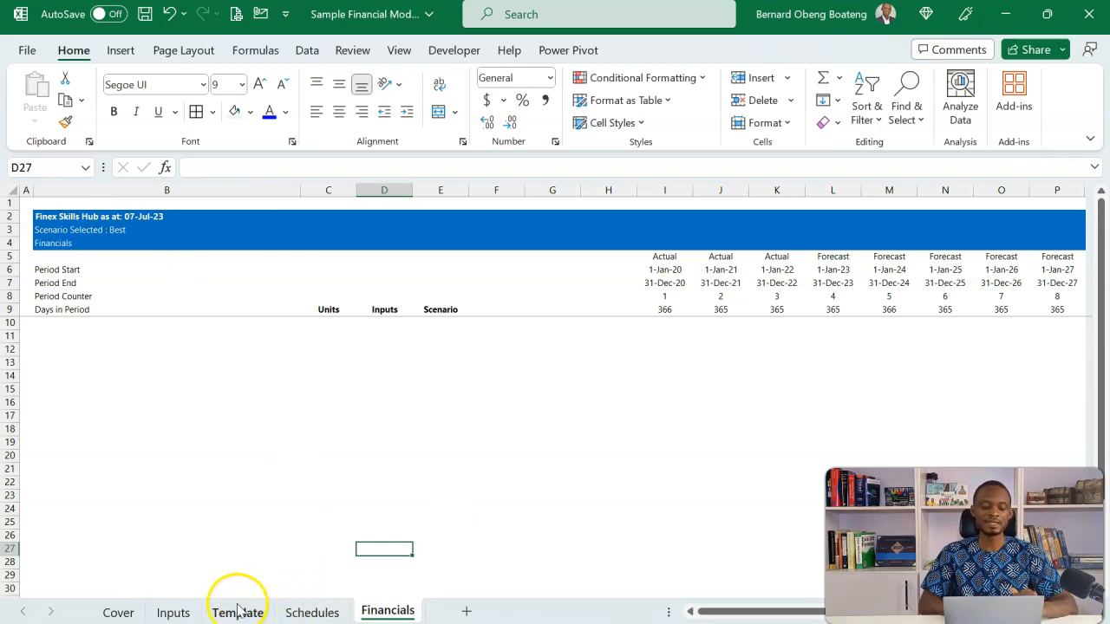
Review the Schedules sheet, then compare the layouts of the Assumptions, Scenarios and Financials sheets in the completed model workbook
{"action": "left_click", "coordinate": [309, 612]}
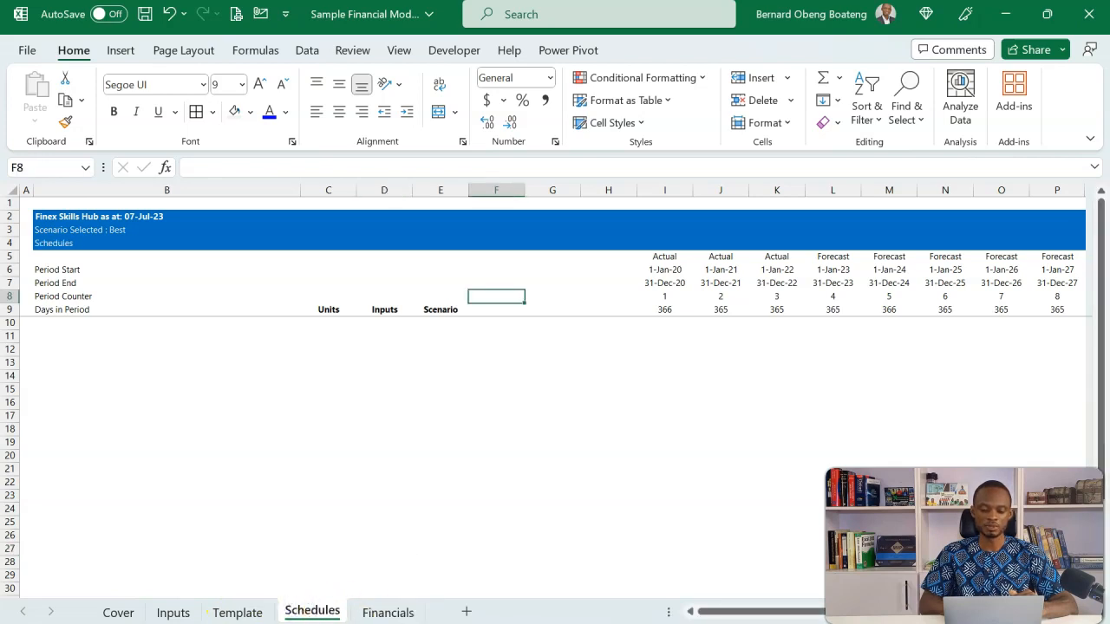
{"action": "left_click", "coordinate": [445, 598]}
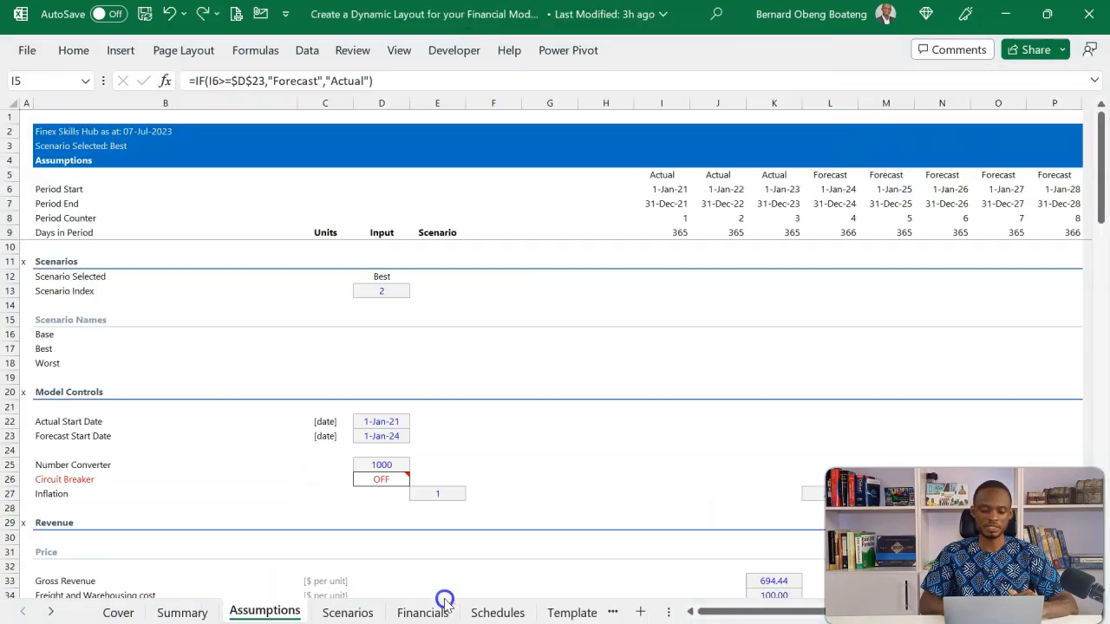
{"action": "left_click", "coordinate": [356, 607]}
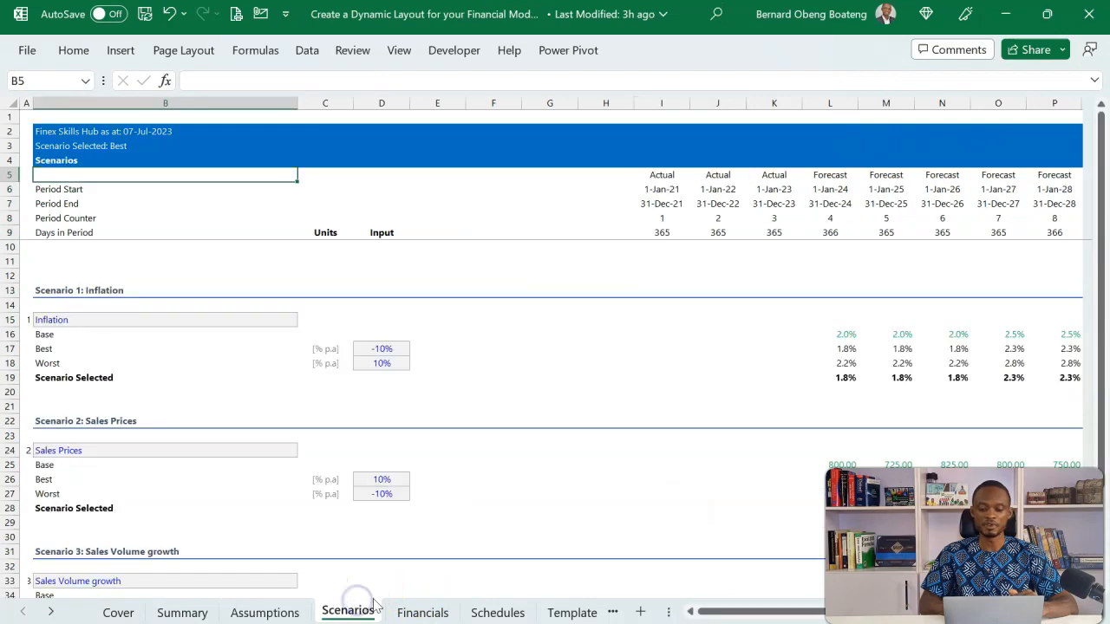
{"action": "left_click", "coordinate": [417, 607]}
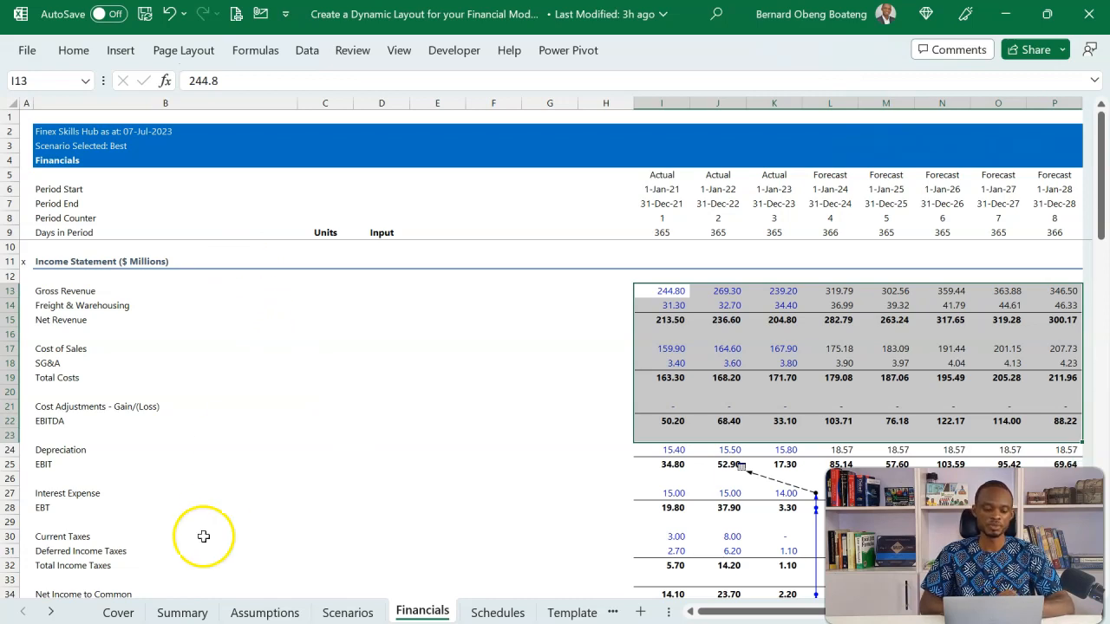
{"action": "left_click", "coordinate": [258, 612]}
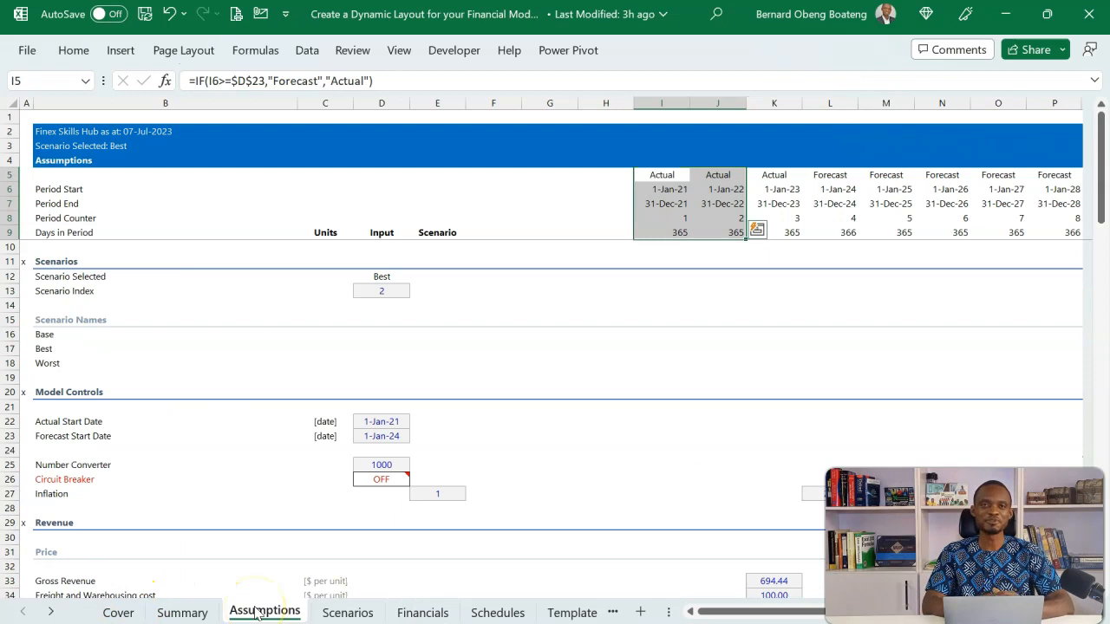